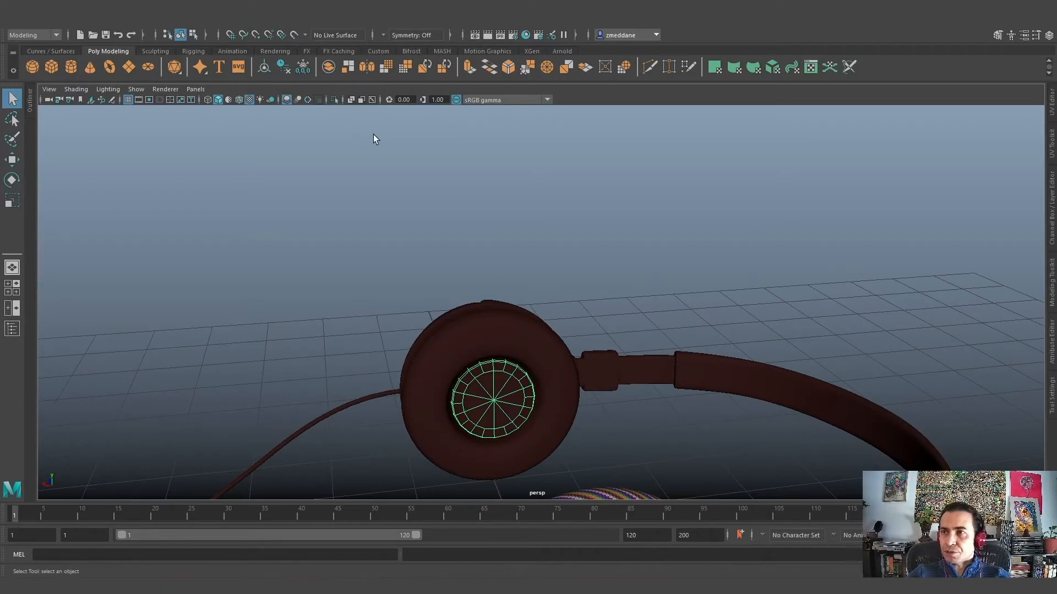
Isolate the selected disc of the headphone's ear piece and apply a camera-based UV projection to it
click(334, 99)
alt+drag(412, 180, 611, 413)
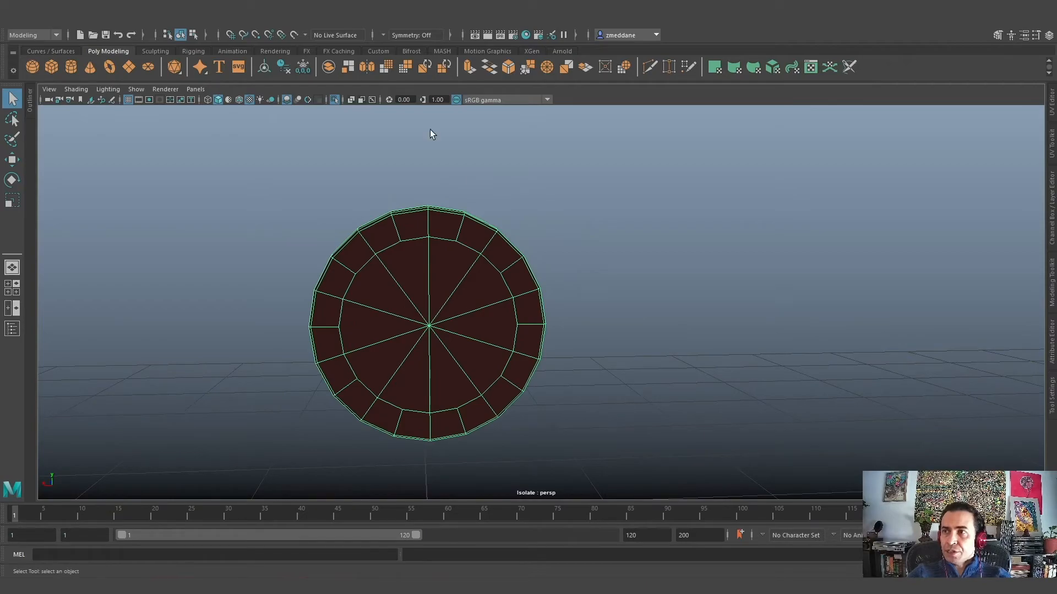
click(428, 27)
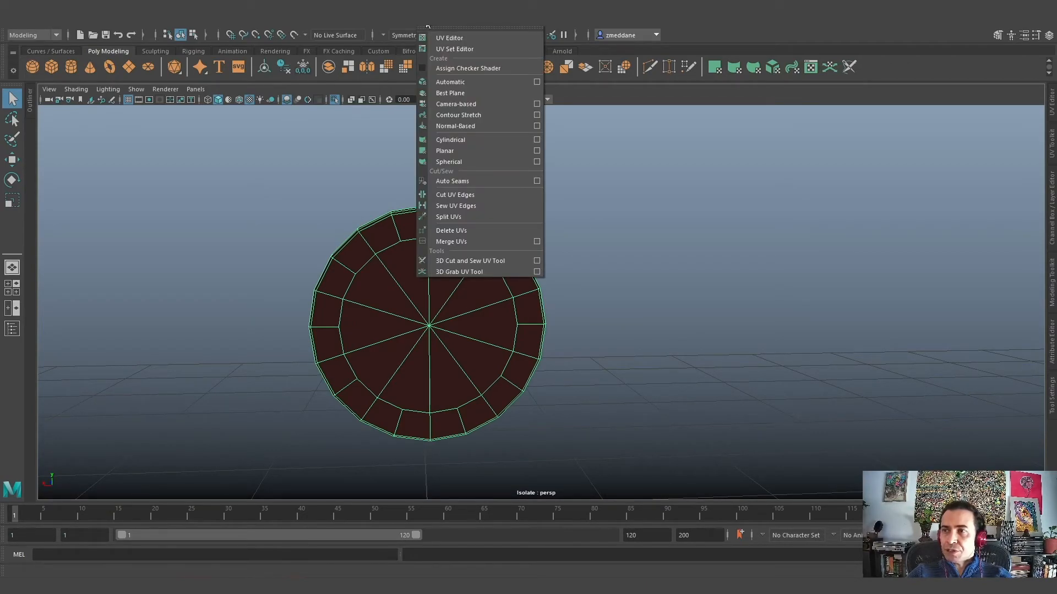
click(461, 105)
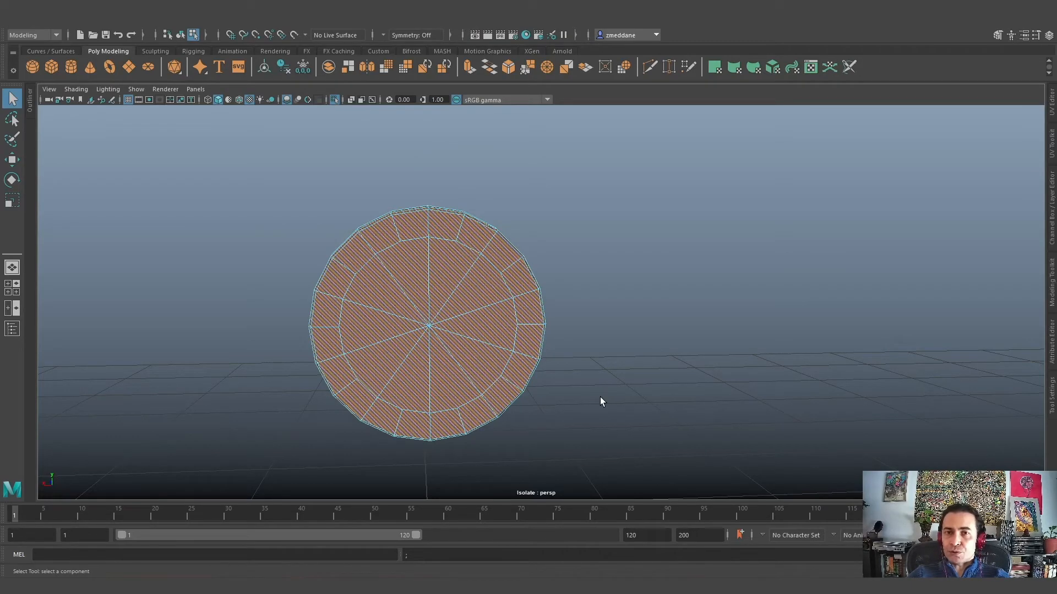
Examine how the checker texture maps onto the disc's front cap, bevel and outer rim
alt+drag(653, 321, 578, 361)
alt+middle_drag(578, 361, 419, 395)
alt+drag(418, 394, 253, 382)
scroll(381, 315, up, 3)
alt+drag(381, 311, 289, 336)
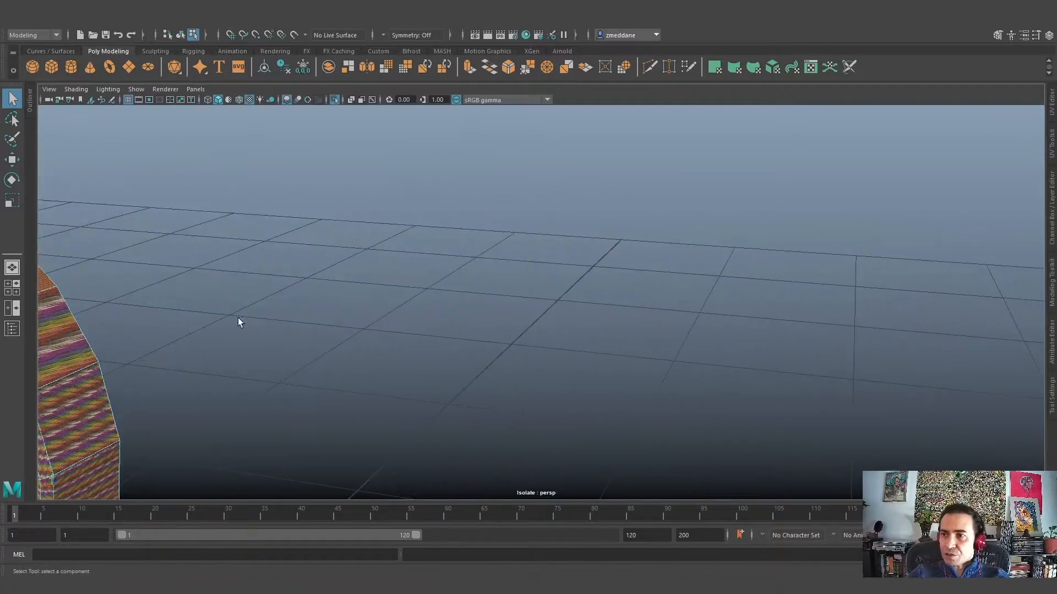
alt+middle_drag(285, 367, 495, 363)
click(165, 306)
alt+drag(295, 203, 266, 342)
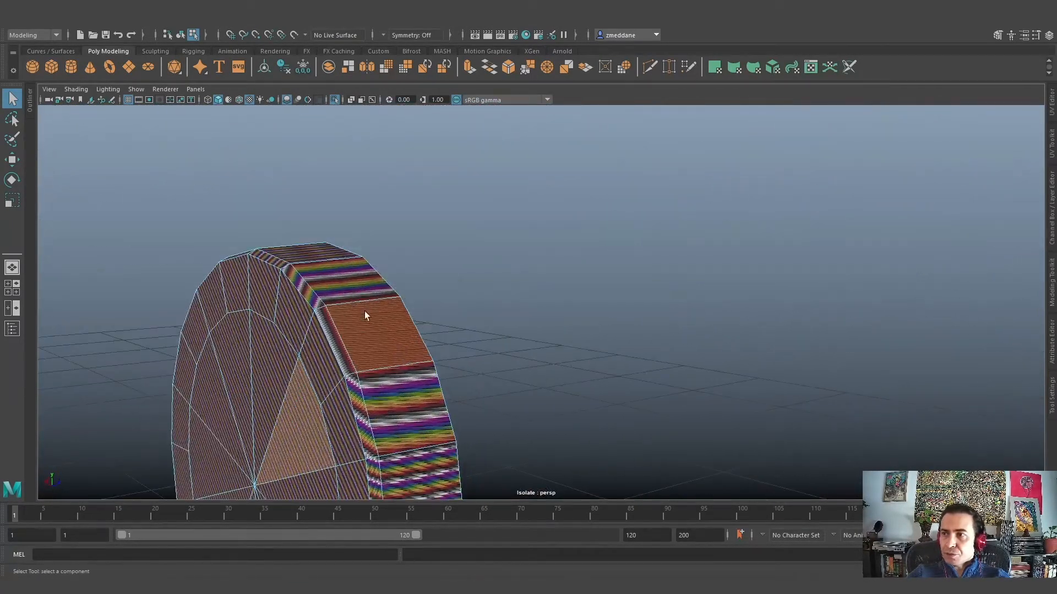
Open the UV Editor, enlarge it beside the viewport, and open the UV Toolkit
click(1052, 102)
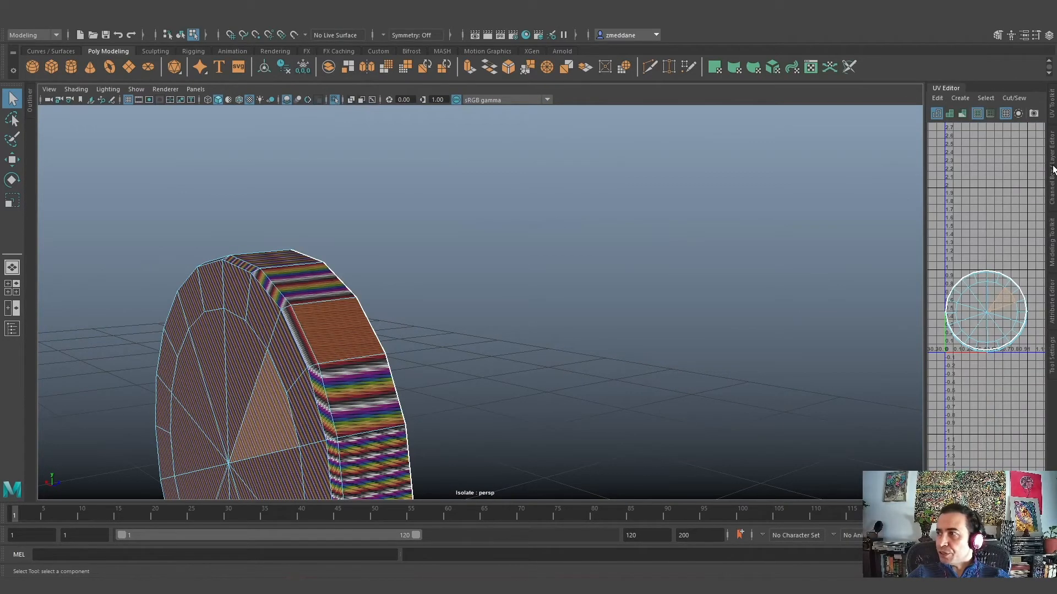
drag(637, 263, 524, 272)
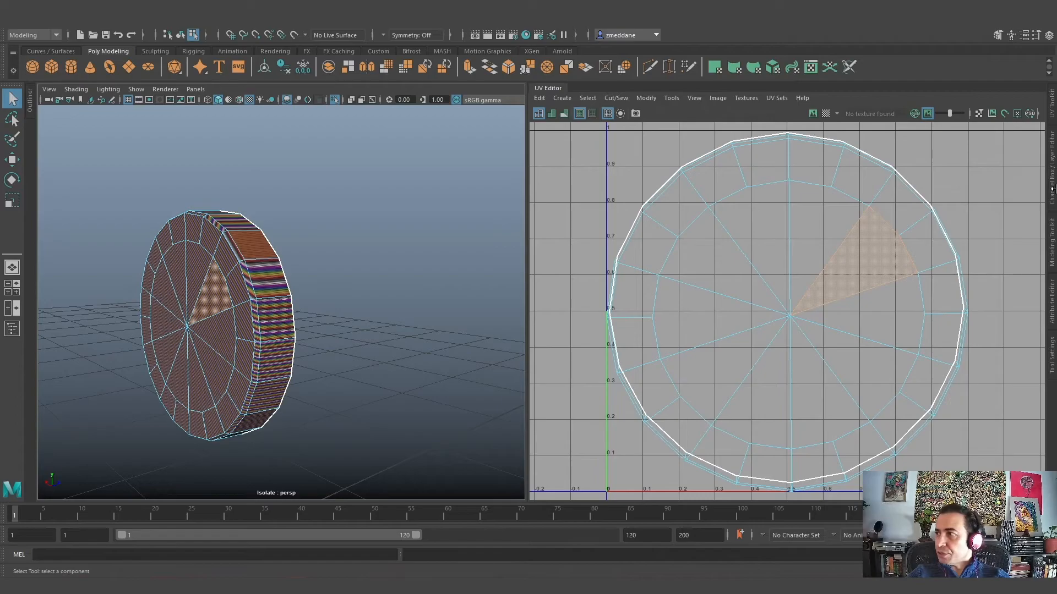
click(1051, 105)
alt+drag(272, 365, 209, 338)
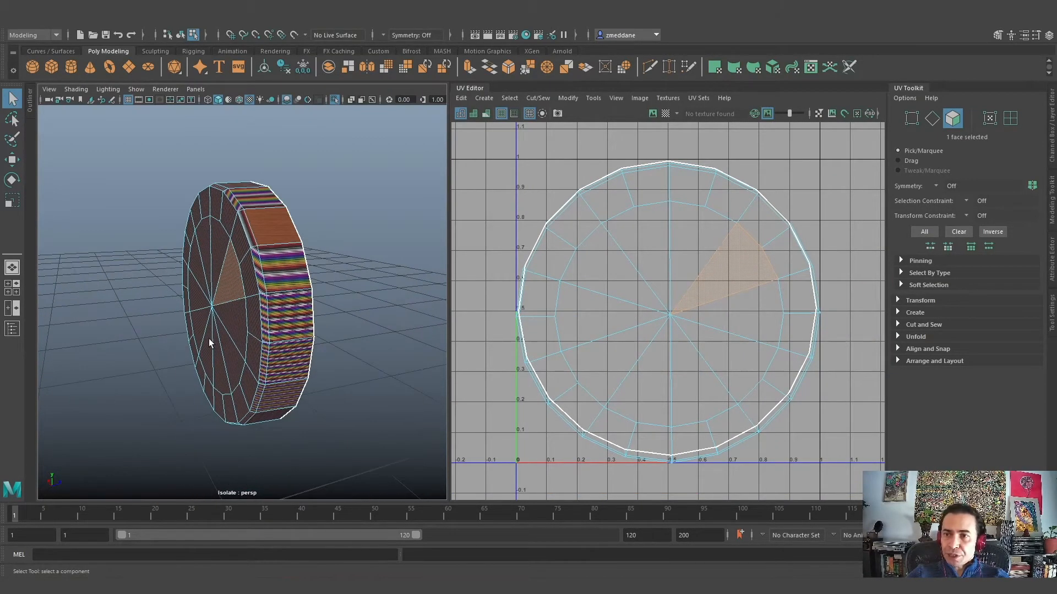
scroll(270, 349, up, 10)
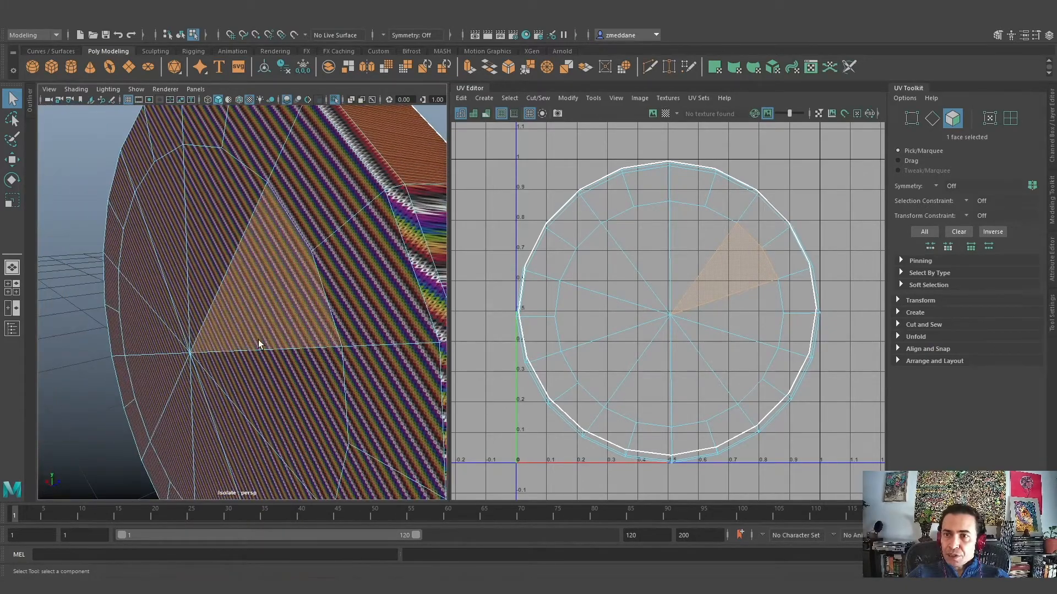
scroll(270, 344, down, 10)
Cut the disc's UVs along the rim's front edge loop and along one edge across the rim
mouse_move(302, 269)
alt+mouse_down()
mouse_move(270, 334)
mouse_move(296, 265)
alt+mouse_up()
right_drag(296, 265, 298, 261)
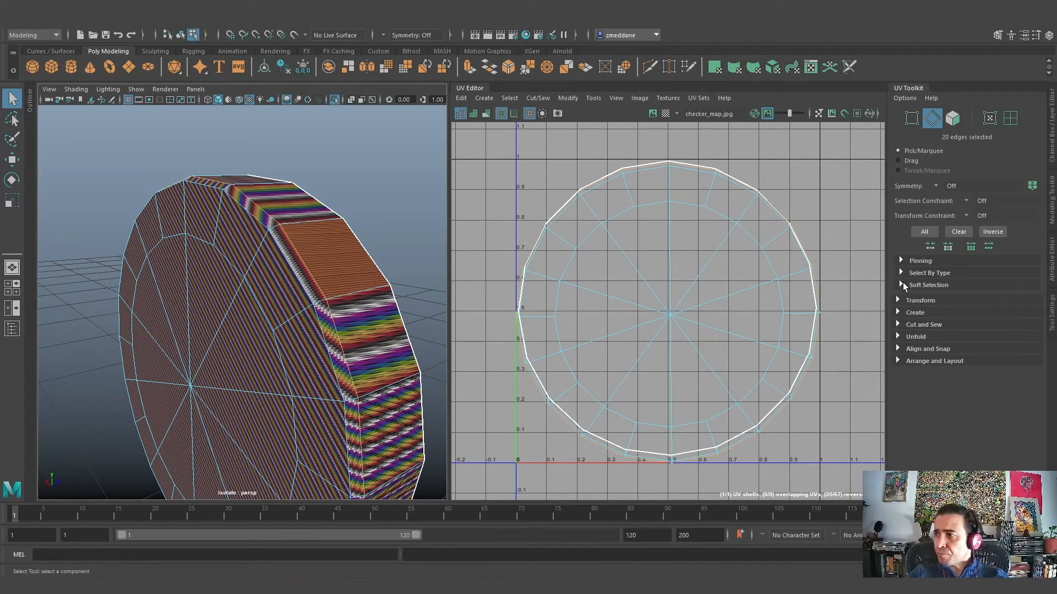
click(898, 312)
click(897, 379)
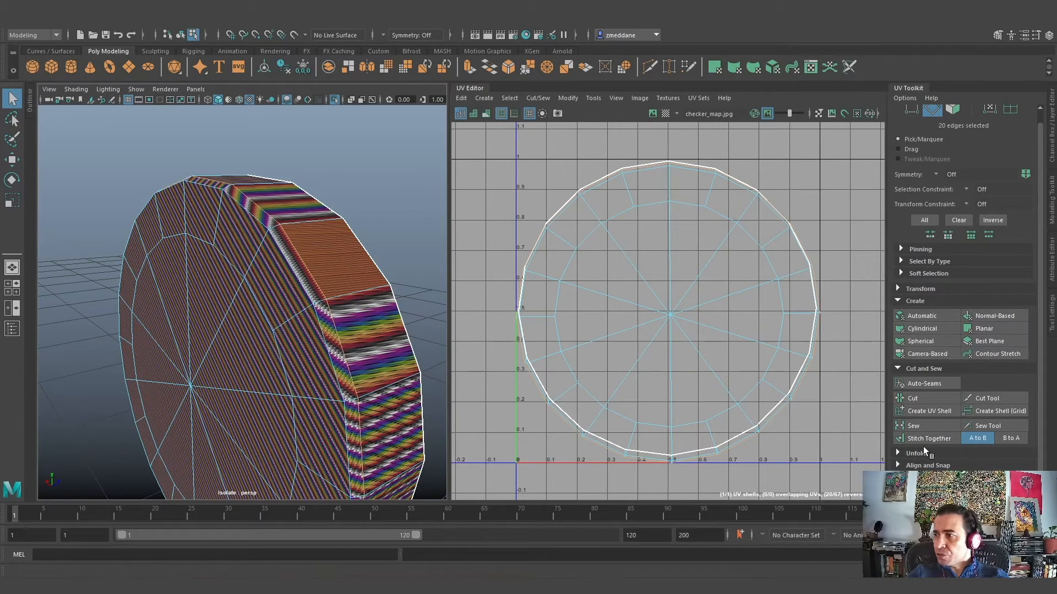
click(903, 465)
scroll(930, 372, down, 2)
scroll(930, 372, down, 2)
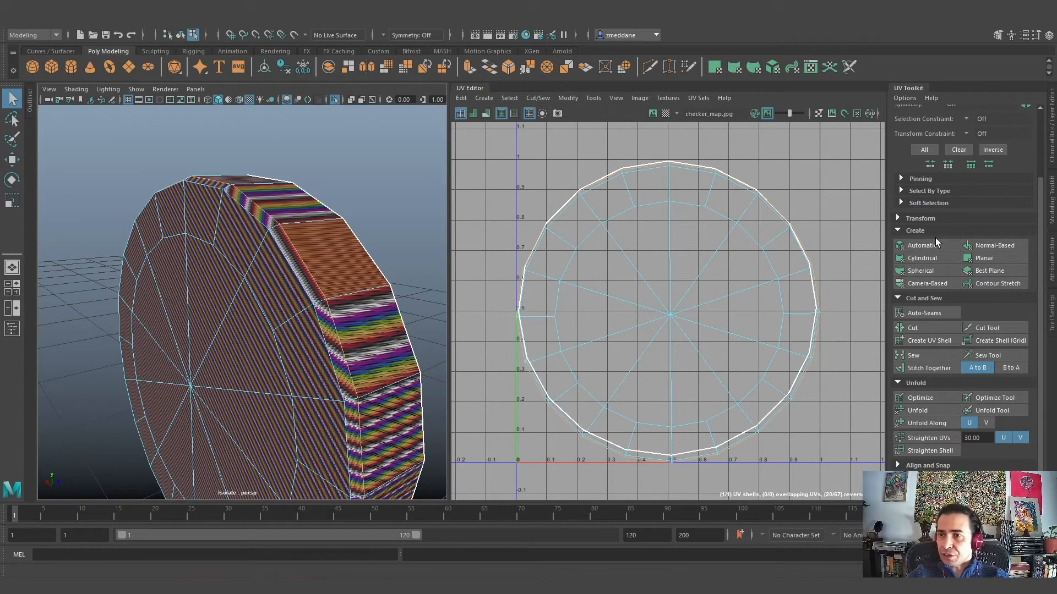
click(927, 329)
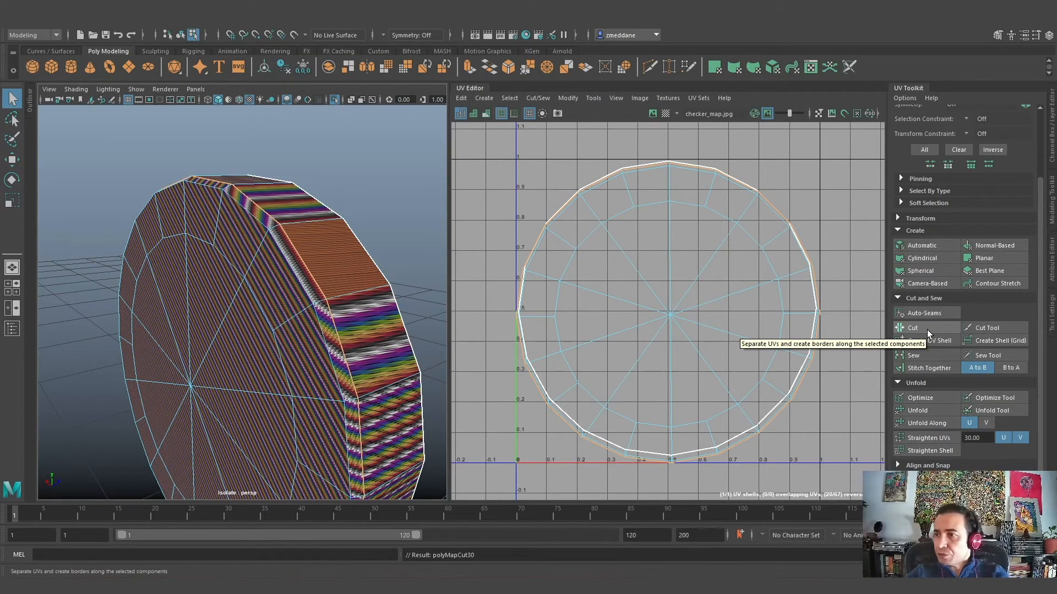
click(346, 293)
click(928, 329)
Reproject the front cap's UV shell with camera-based mapping from the front view
alt+drag(389, 369, 243, 368)
key(space)
scroll(269, 333, down, 5)
right_drag(617, 285, 578, 269)
click(662, 301)
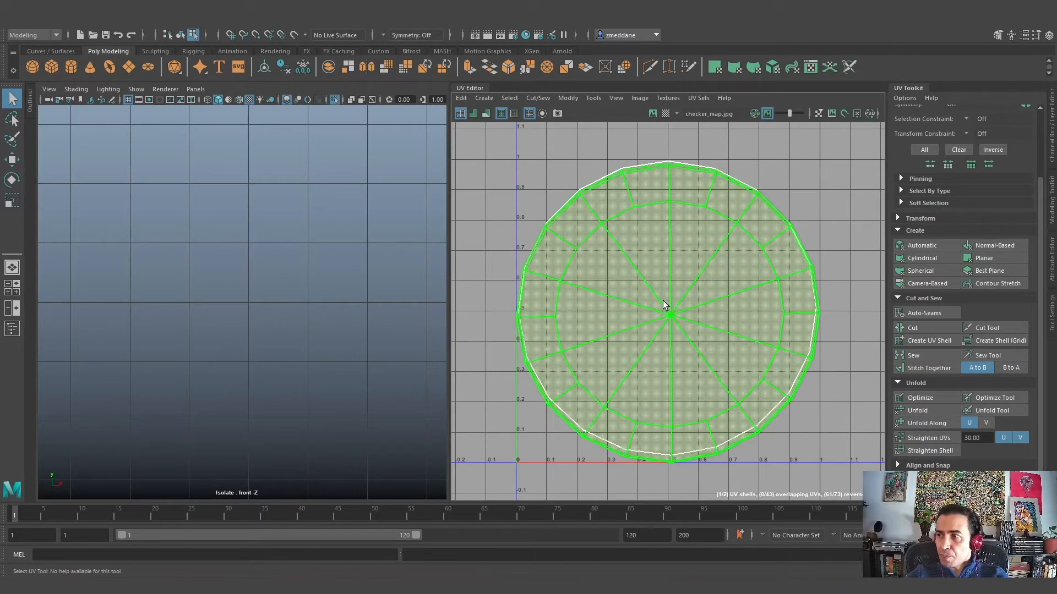
scroll(231, 298, down, 2)
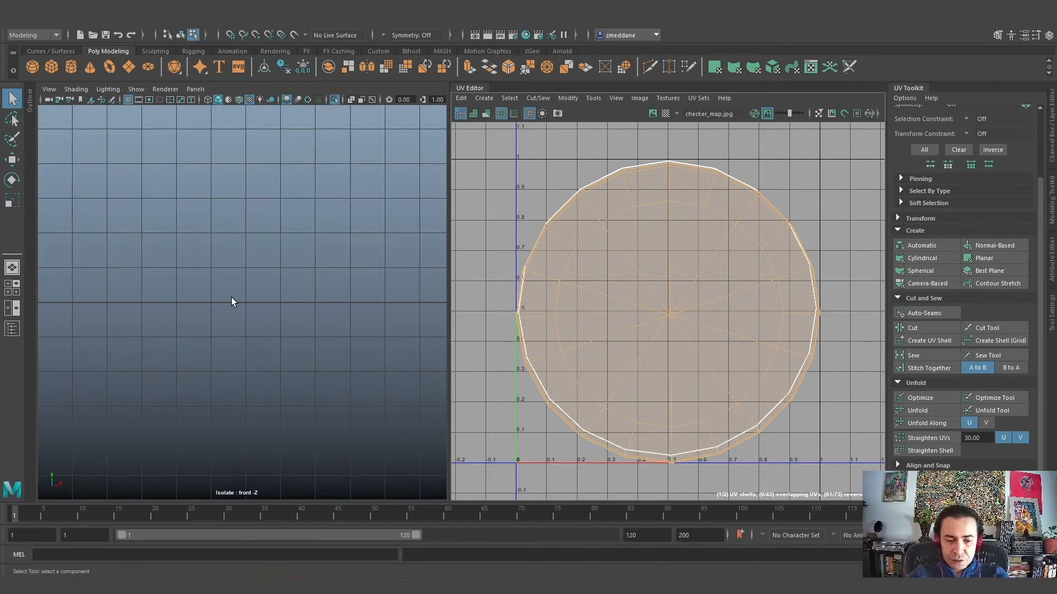
key(f)
click(423, 21)
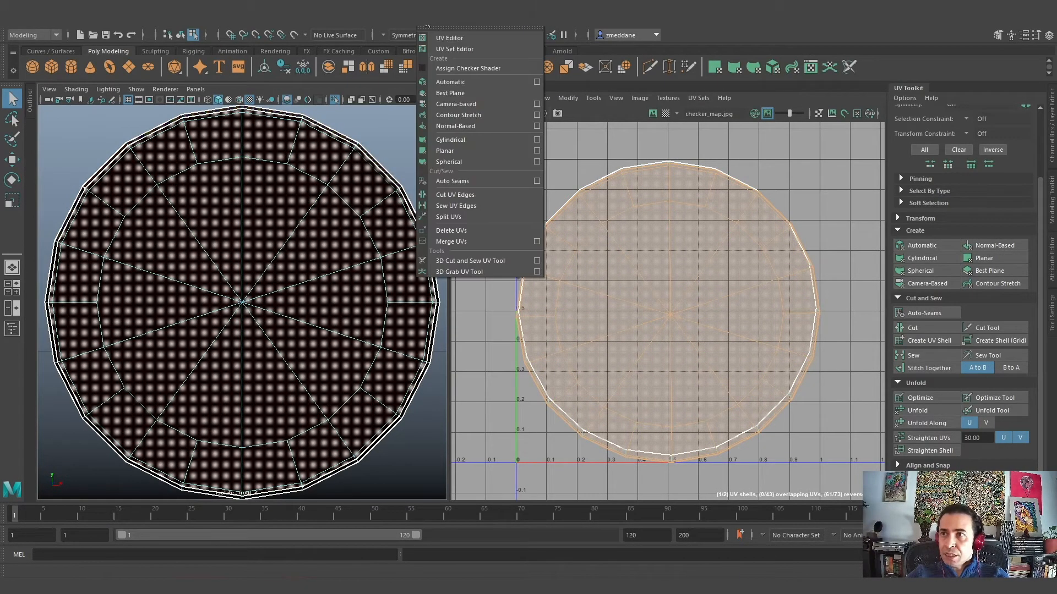
click(472, 104)
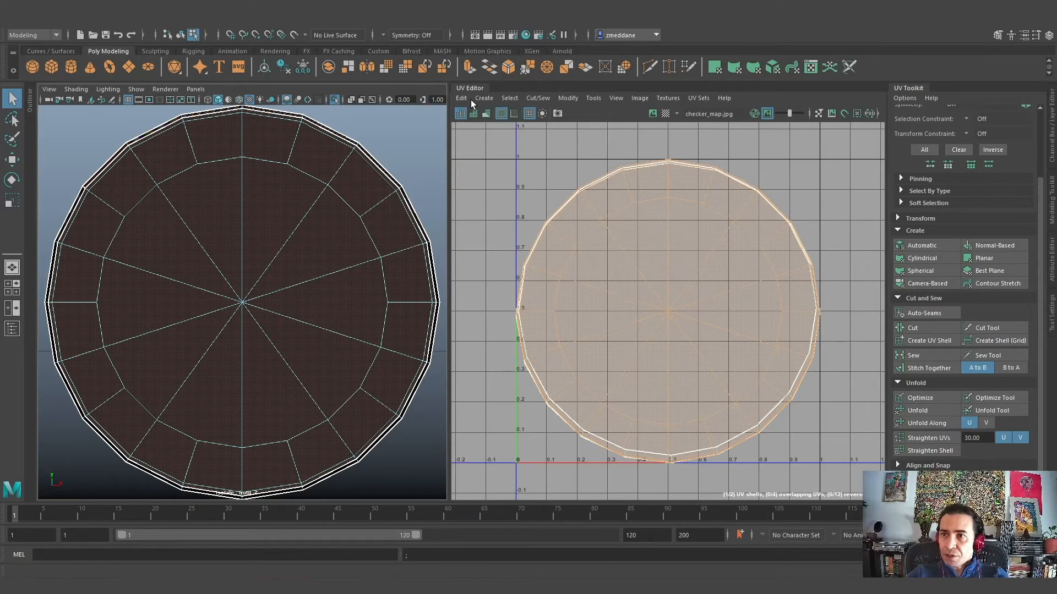
Return to the perspective view and unfold the front cap's UV shell
alt+drag(346, 278, 331, 288)
key(space)
drag(341, 251, 350, 223)
click(666, 114)
click(666, 114)
alt+drag(220, 369, 68, 467)
alt+middle_drag(335, 270, 434, 193)
alt+drag(434, 193, 375, 267)
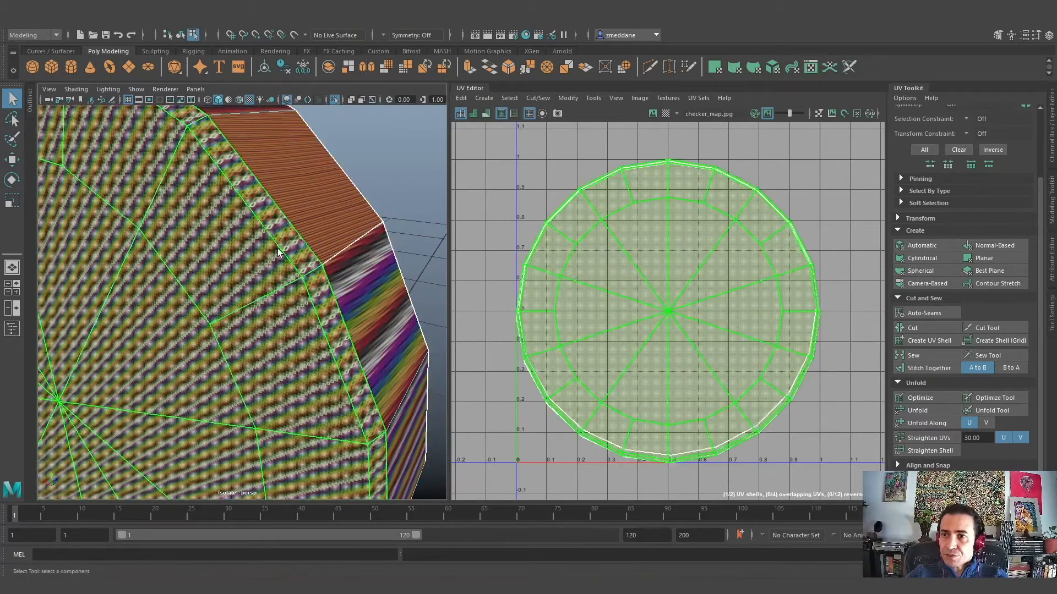
click(283, 245)
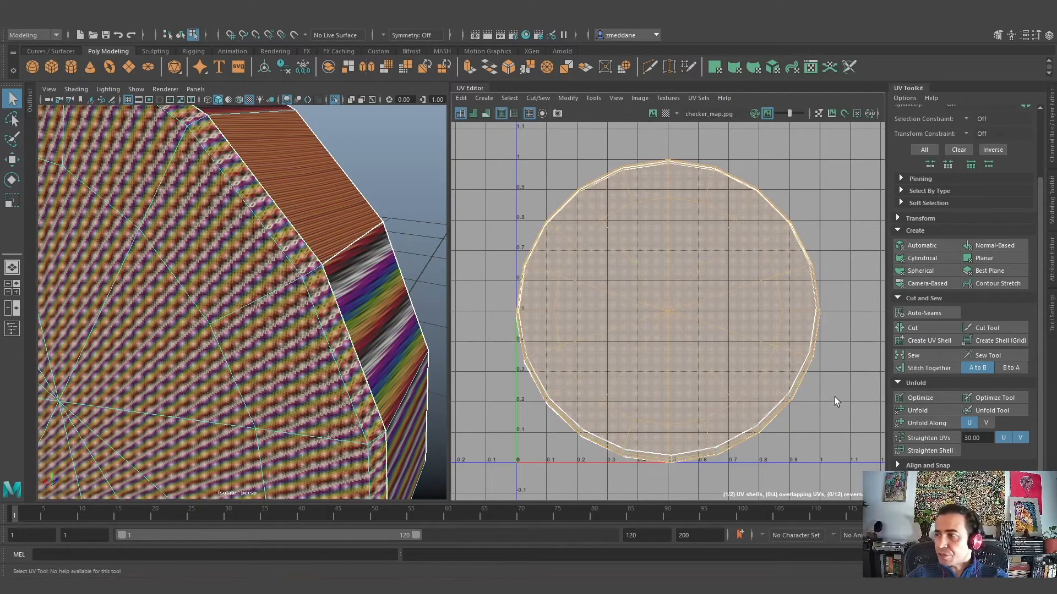
click(934, 411)
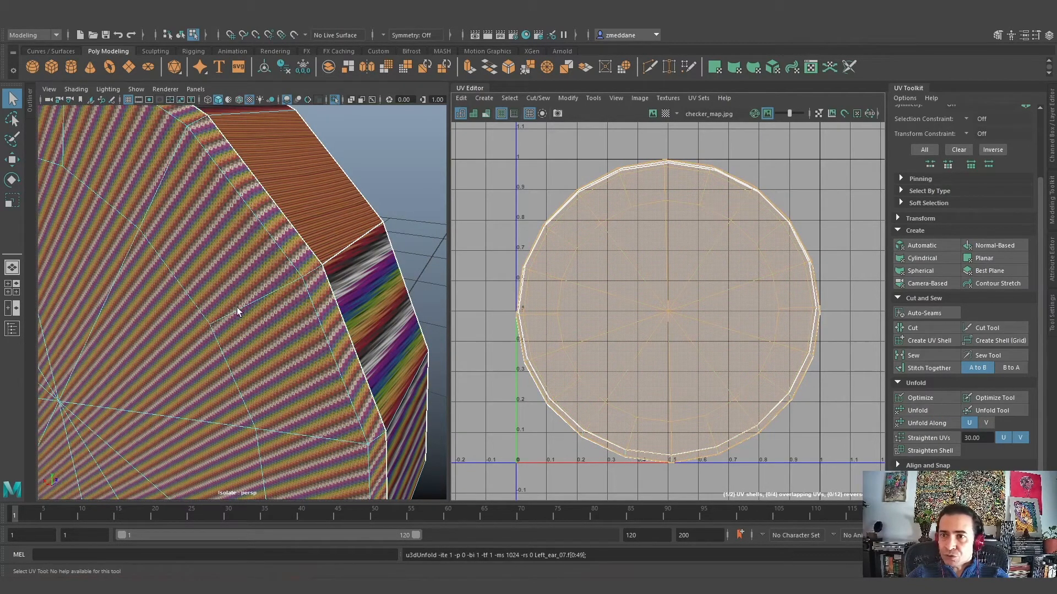
Move the front cap's UV shell out of the 0–1 UV tile, onto its negative U side
right_drag(683, 233, 671, 275)
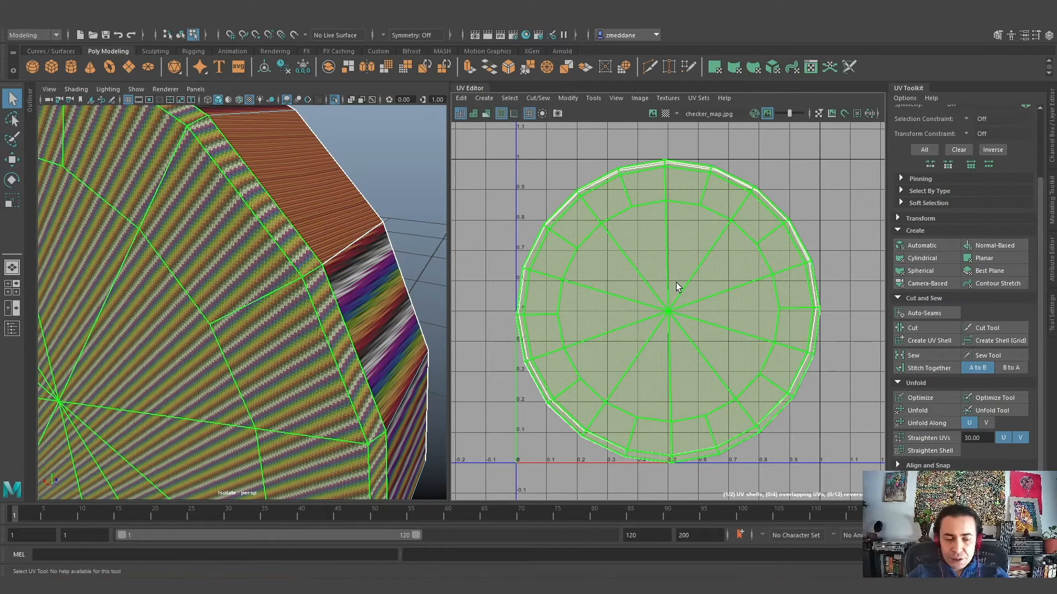
key(w)
drag(816, 314, 481, 312)
alt+middle_drag(570, 346, 726, 323)
Try to cut the rim's UV shell apart along all its edges and unfold it, and undo both operations
alt+drag(328, 330, 371, 341)
right_drag(370, 341, 313, 333)
alt+drag(359, 334, 315, 325)
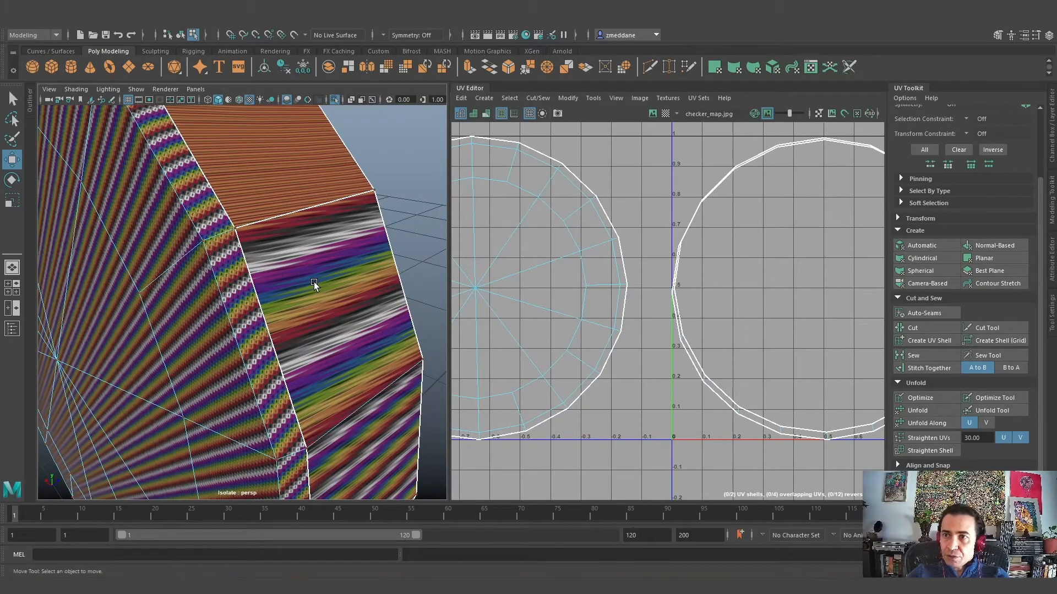
scroll(314, 282, up, 3)
scroll(314, 282, down, 3)
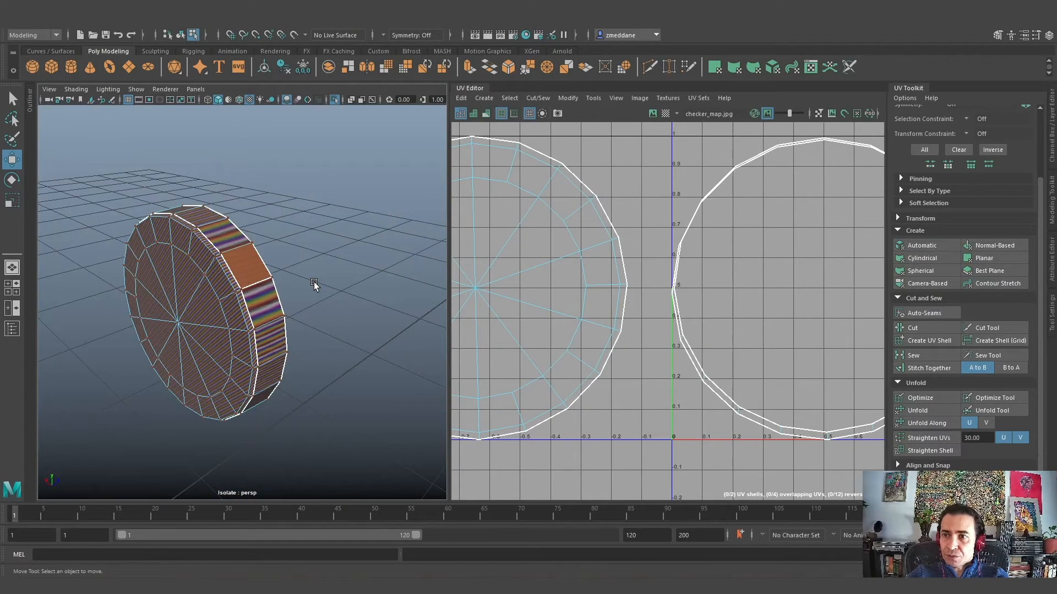
right_drag(245, 254, 289, 249)
click(268, 298)
alt+drag(327, 374, 227, 401)
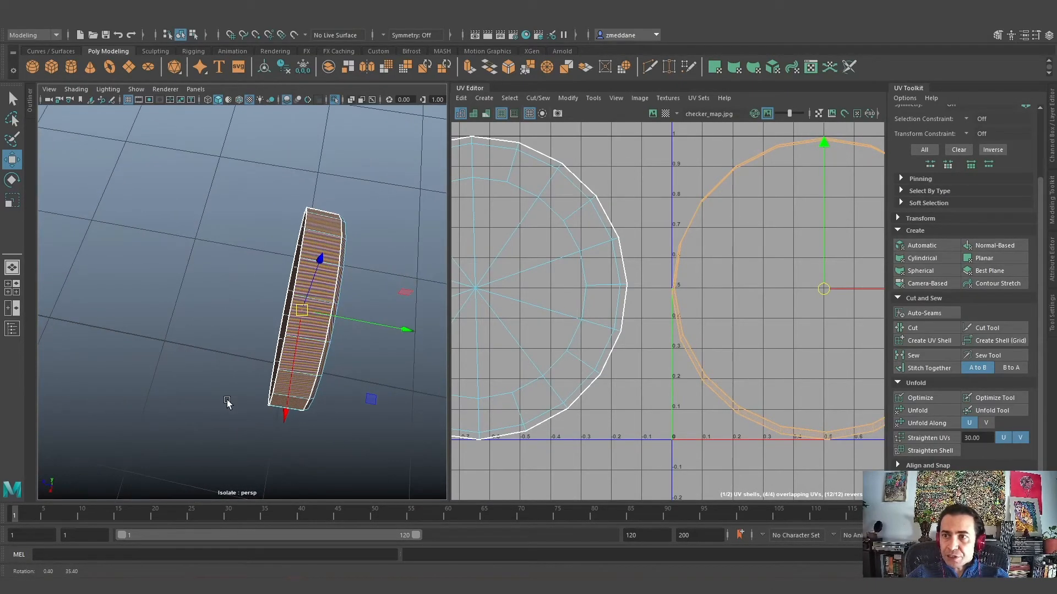
click(943, 328)
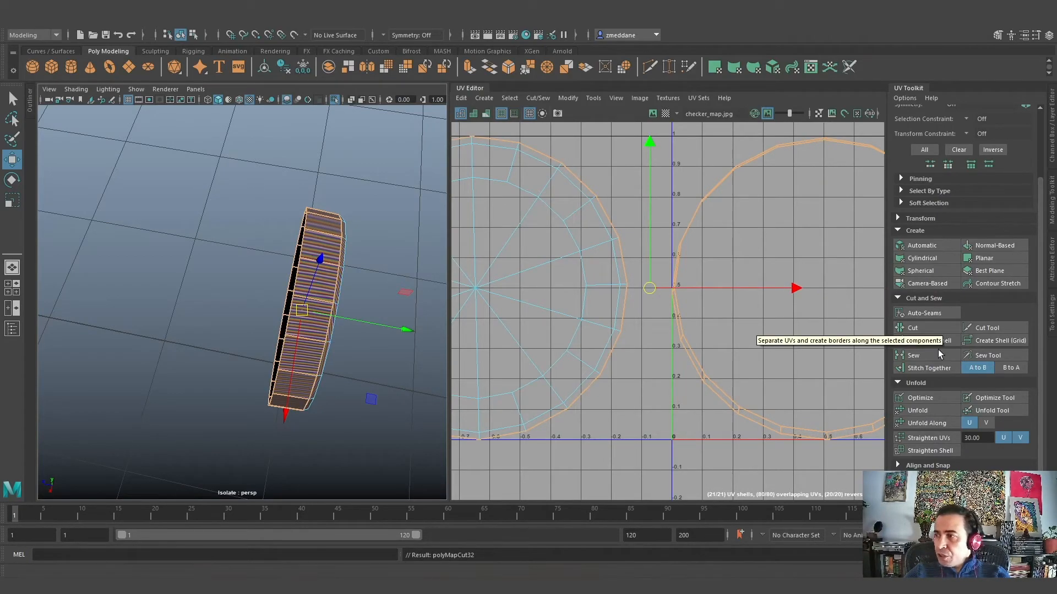
click(933, 411)
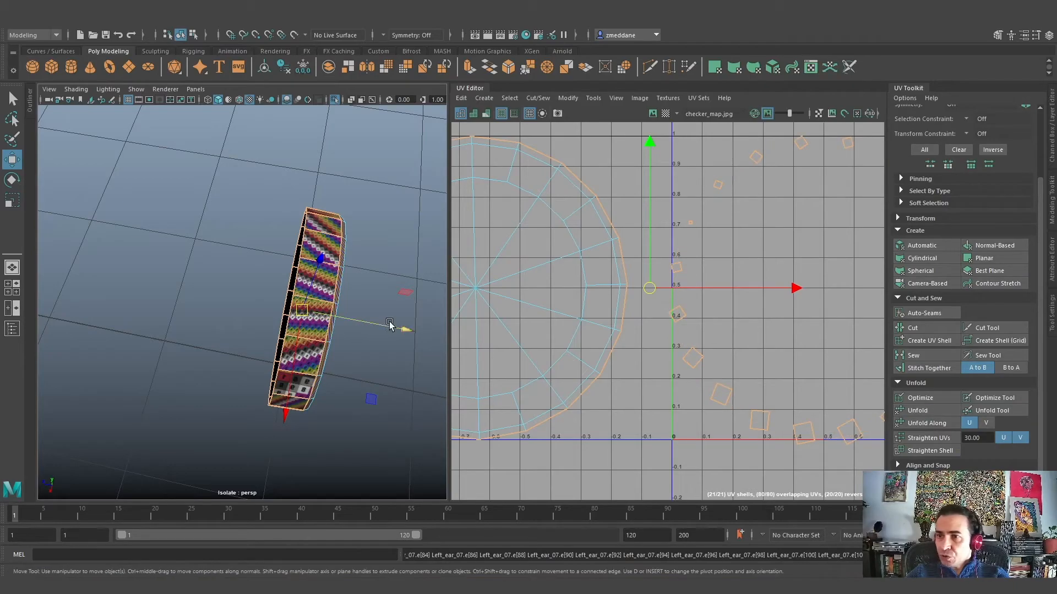
key(ctrl+z)
key(ctrl+z)
Unfold the rim's UV shell into a single strip
click(372, 359)
scroll(328, 340, up, 6)
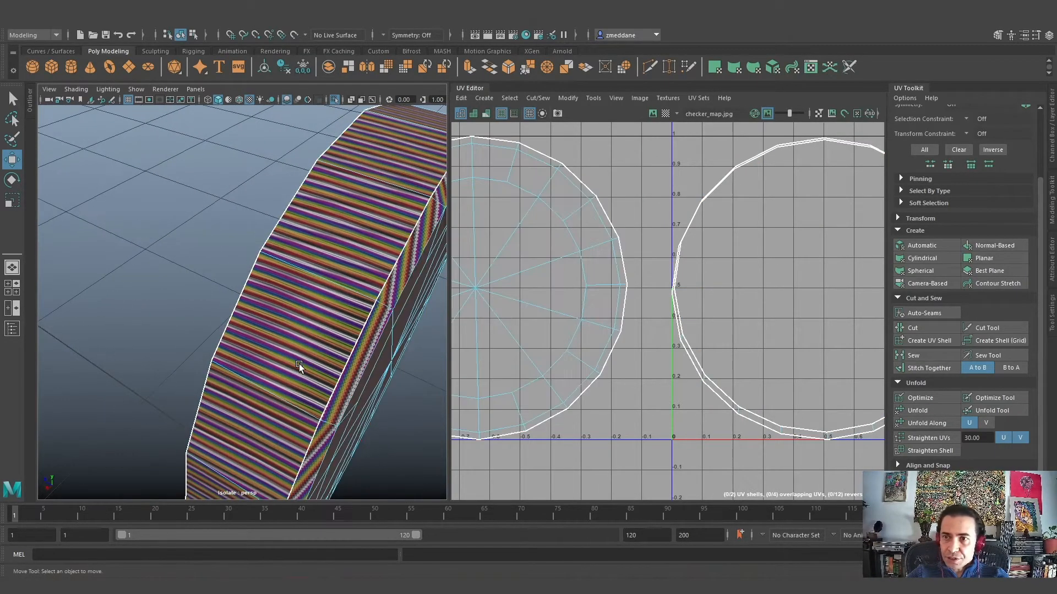
alt+drag(299, 364, 240, 325)
click(253, 211)
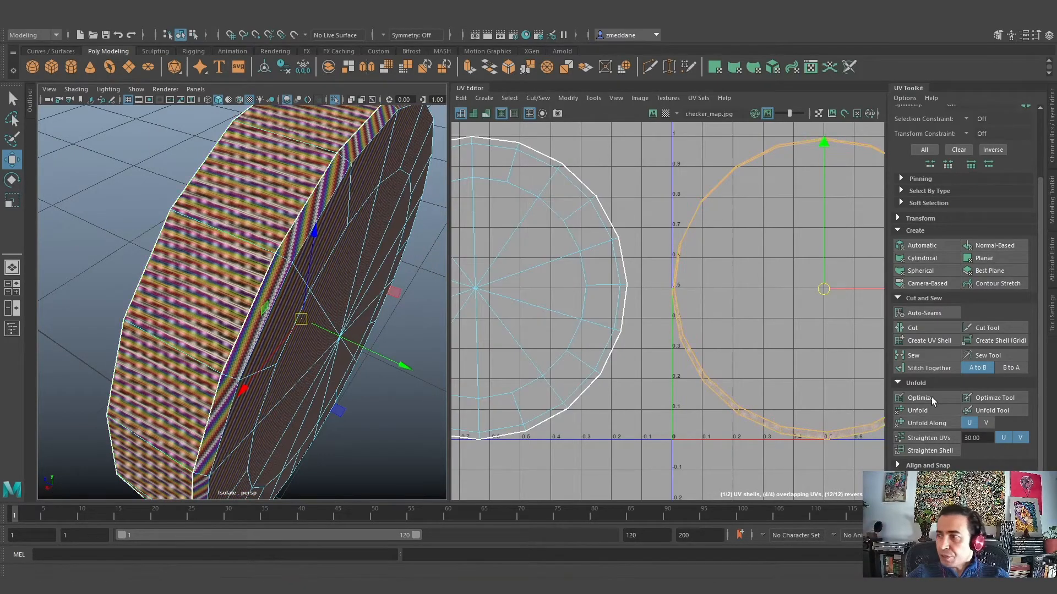
click(917, 410)
alt+drag(357, 404, 315, 385)
click(316, 385)
alt+drag(238, 354, 177, 273)
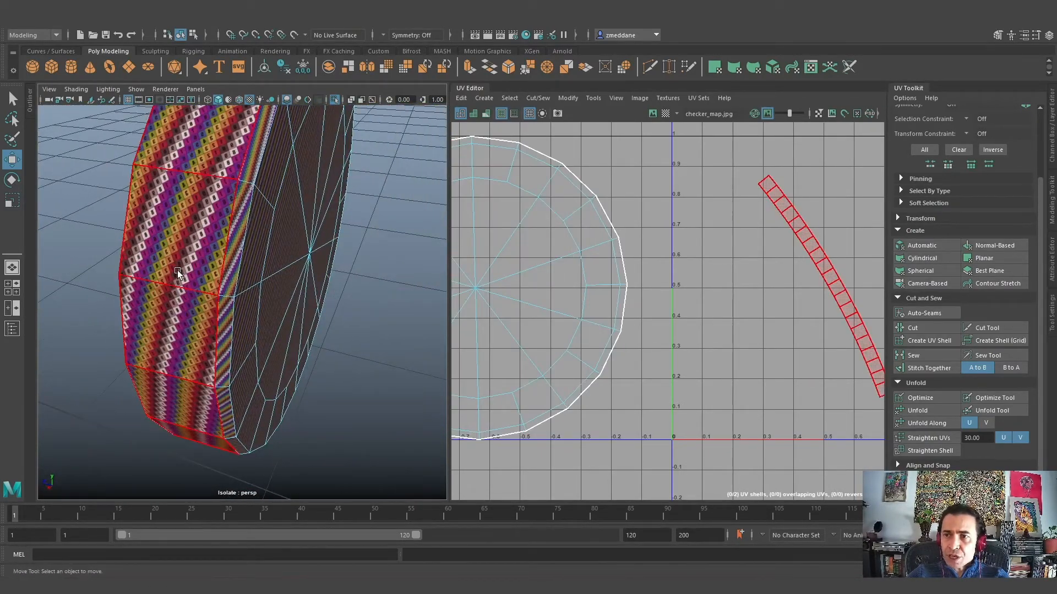
Rotate the rim's UV strip to horizontal and straighten its UVs along U and V with a 30.00 angle
click(815, 264)
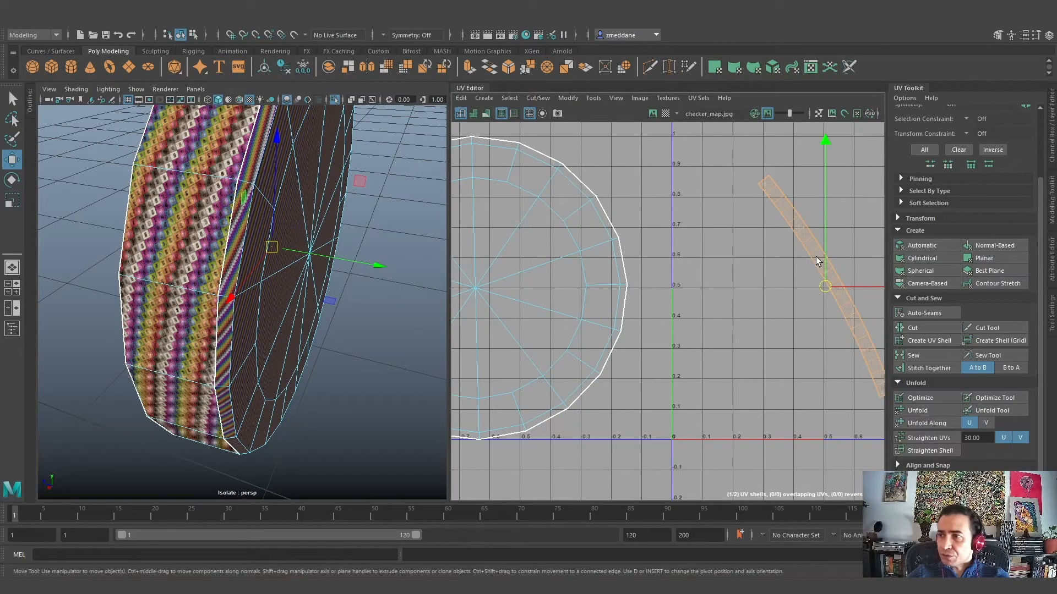
key(e)
drag(693, 235, 674, 383)
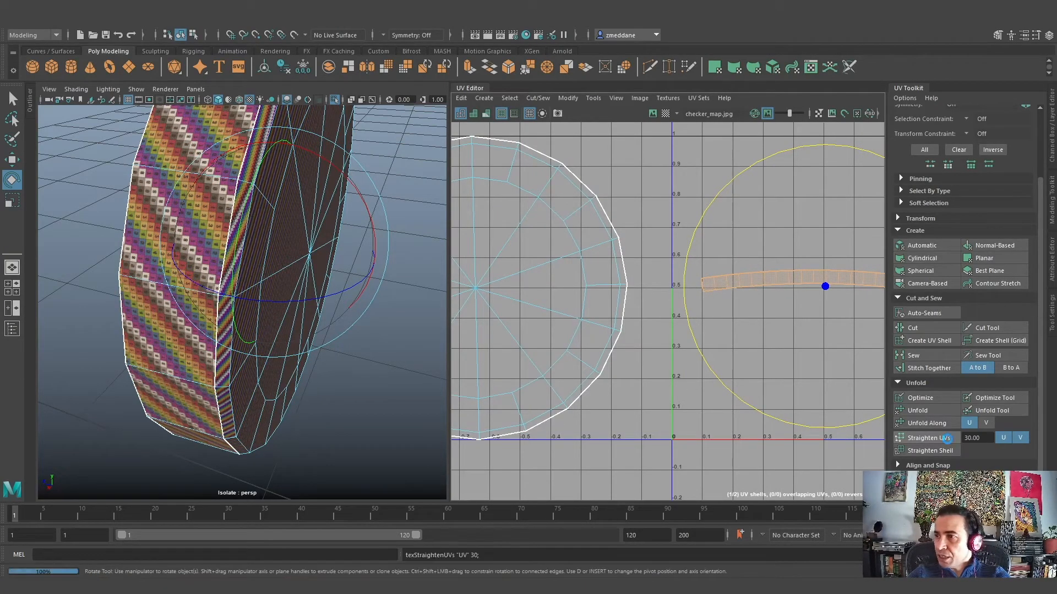
click(930, 439)
mouse_move(173, 417)
alt+mouse_down()
mouse_move(199, 431)
mouse_move(180, 432)
alt+mouse_up()
alt+middle_drag(424, 371, 349, 425)
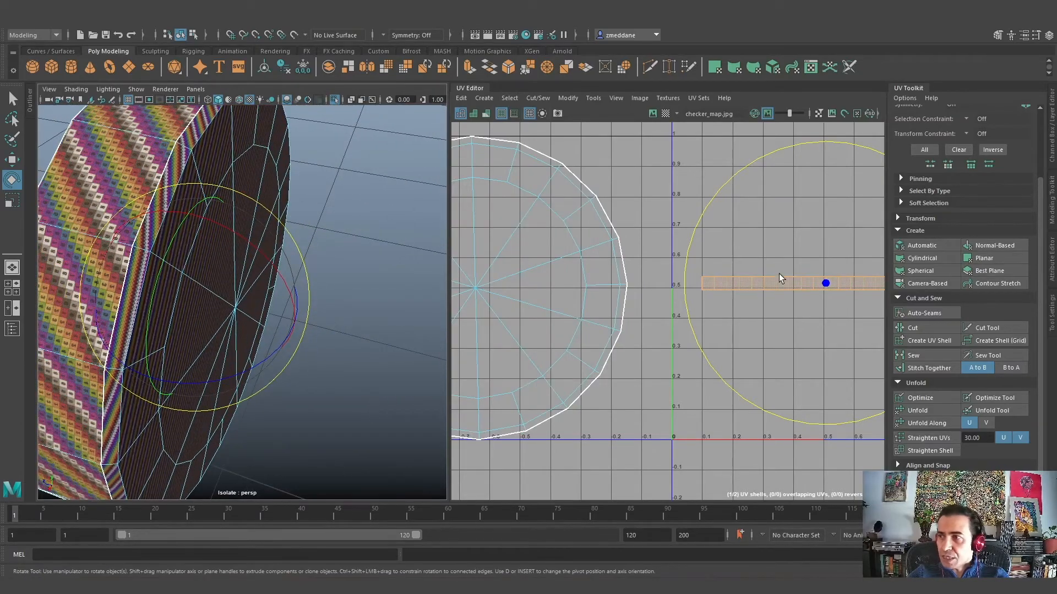
Move the straightened rim strip down to the lower edge of the 0–1 UV tile
key(w)
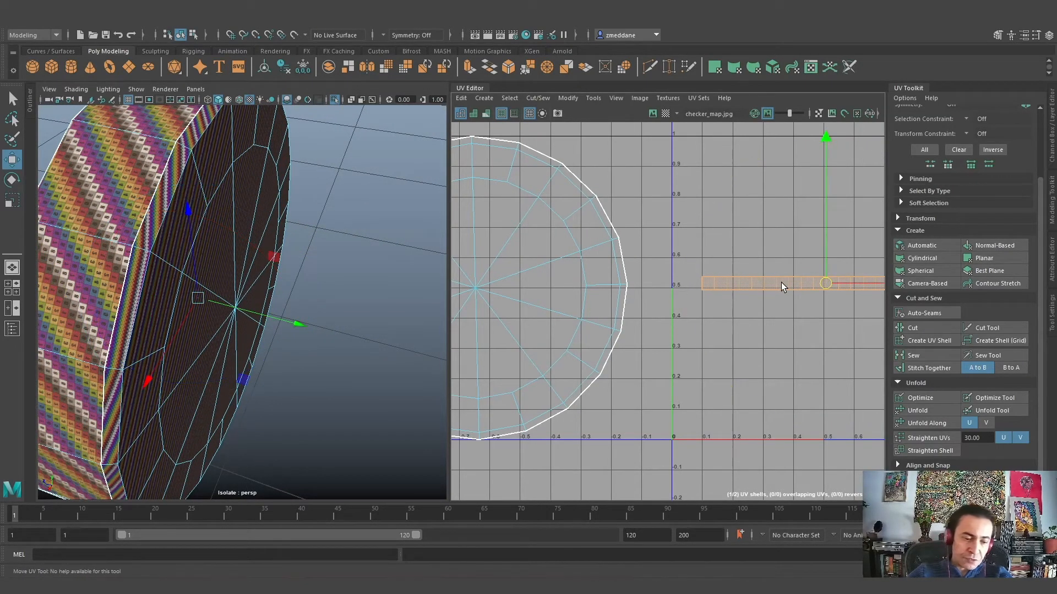
scroll(863, 281, down, 5)
alt+middle_drag(821, 325, 686, 243)
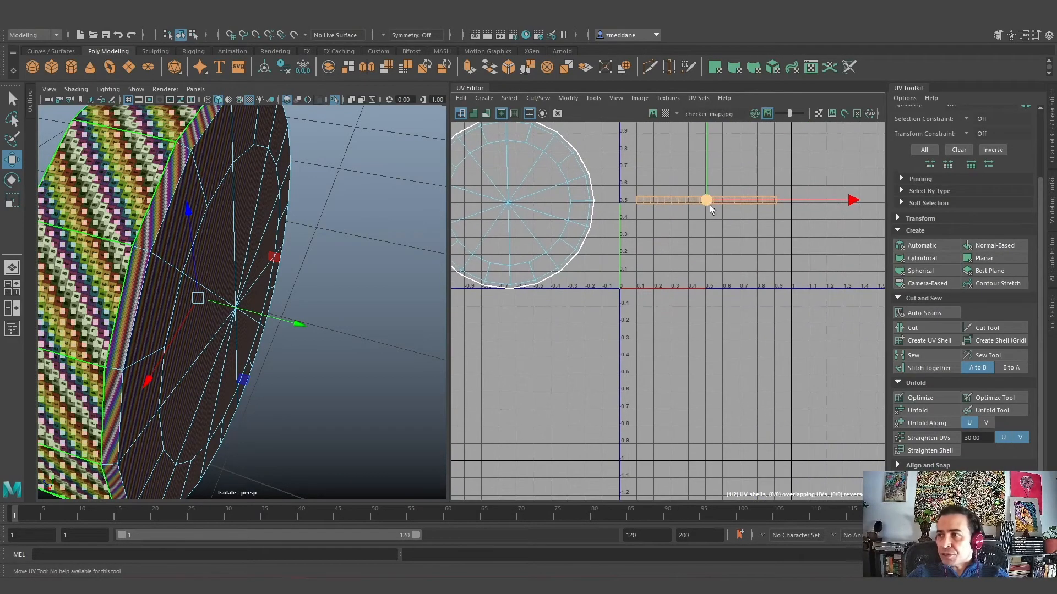
drag(709, 203, 700, 281)
Scale the front cap's UV shell down to about 0.3 UV units across to bring its checker size closer to the rim's
click(554, 219)
alt+middle_drag(554, 219, 600, 304)
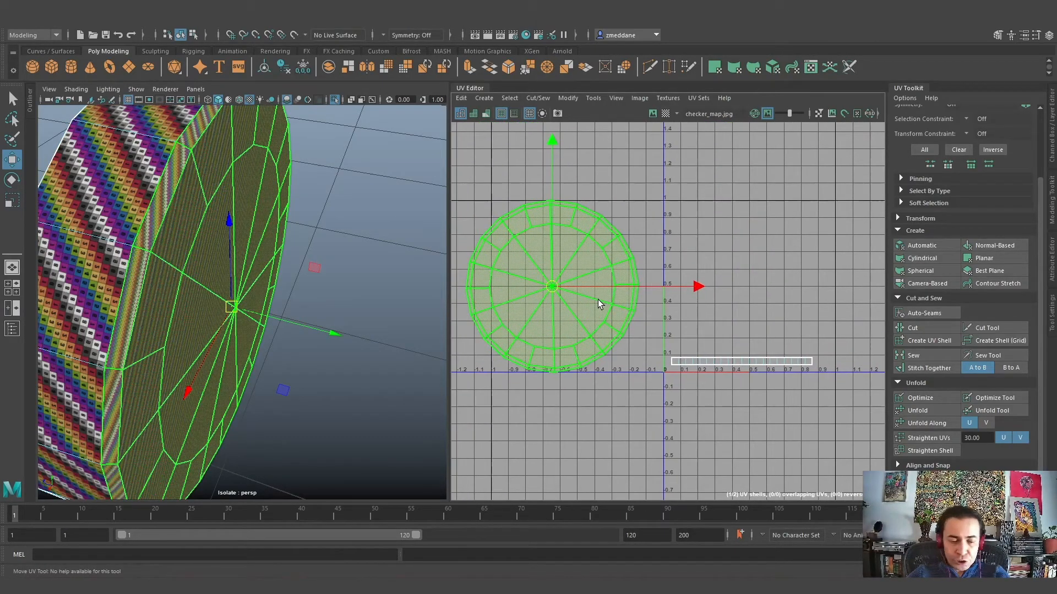
key(e)
key(r)
drag(552, 285, 455, 308)
Place the front cap's UV shell above the rim strip and move both shells outside the 0–1 tile
key(w)
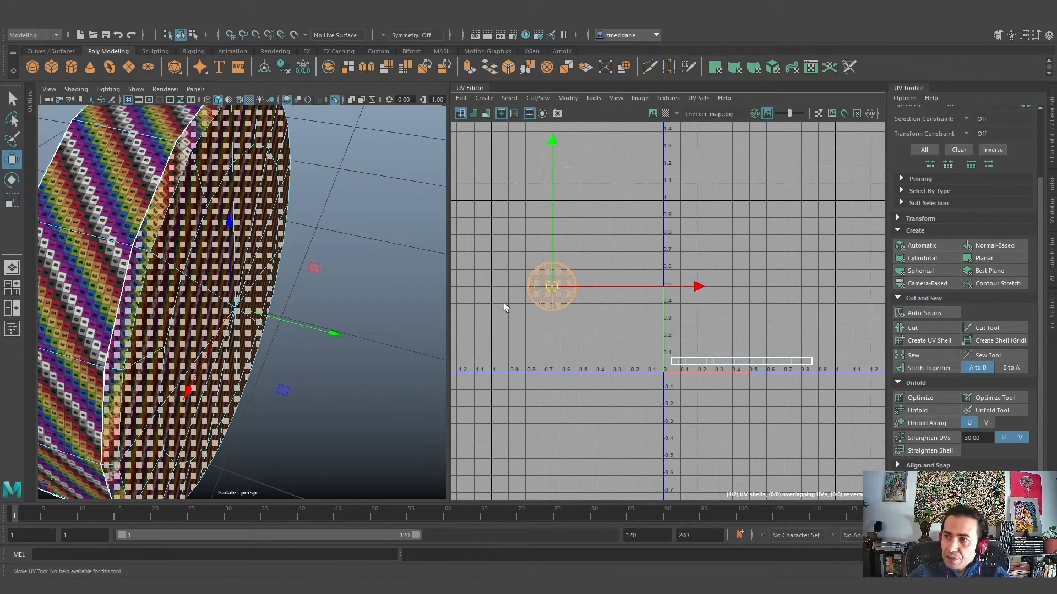
drag(552, 286, 718, 318)
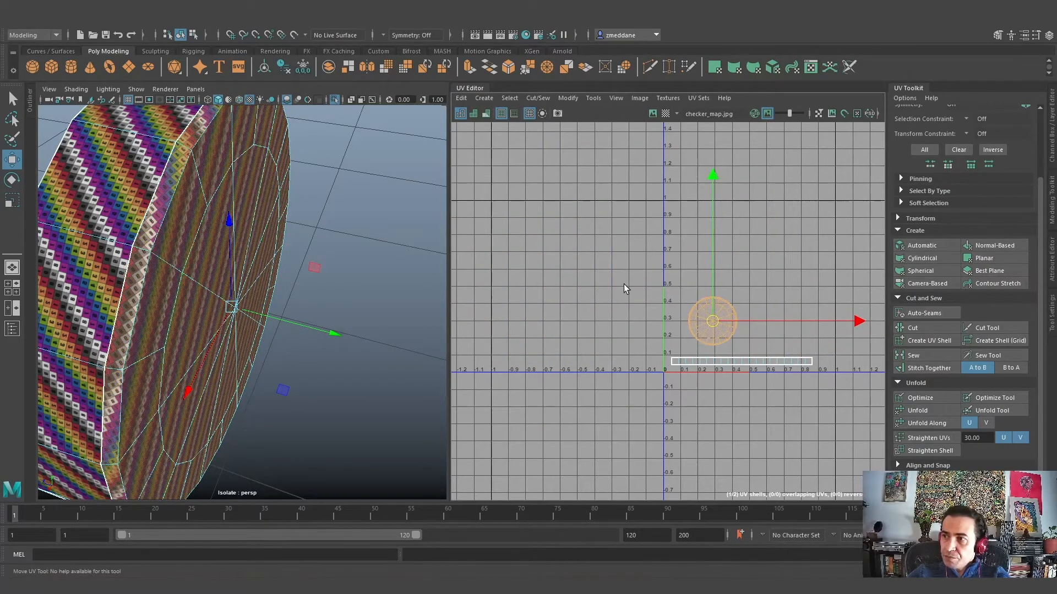
drag(631, 282, 770, 366)
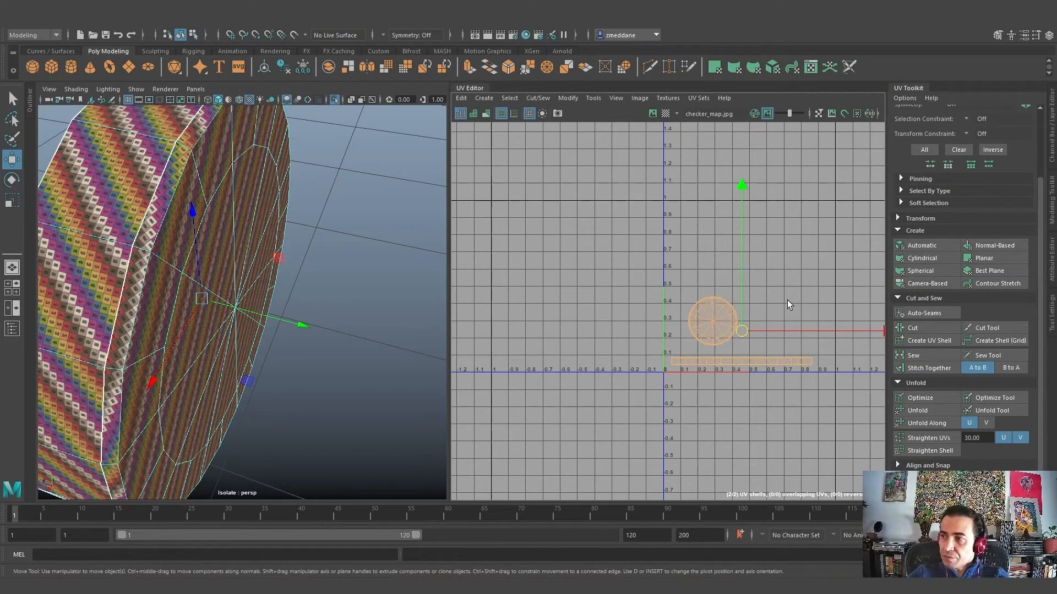
drag(743, 335, 528, 235)
Examine the checker pattern across the disc's rim and front face for distortion
mouse_move(318, 381)
alt+mouse_down()
mouse_move(300, 380)
mouse_move(290, 412)
mouse_move(288, 395)
mouse_move(264, 390)
mouse_move(279, 364)
mouse_move(300, 375)
alt+mouse_up()
scroll(291, 360, down, 5)
click(288, 410)
scroll(263, 364, up, 5)
scroll(229, 359, up, 5)
alt+drag(229, 359, 240, 306)
scroll(249, 364, up, 3)
scroll(250, 364, down, 5)
scroll(284, 342, up, 4)
click(295, 358)
scroll(301, 368, down, 5)
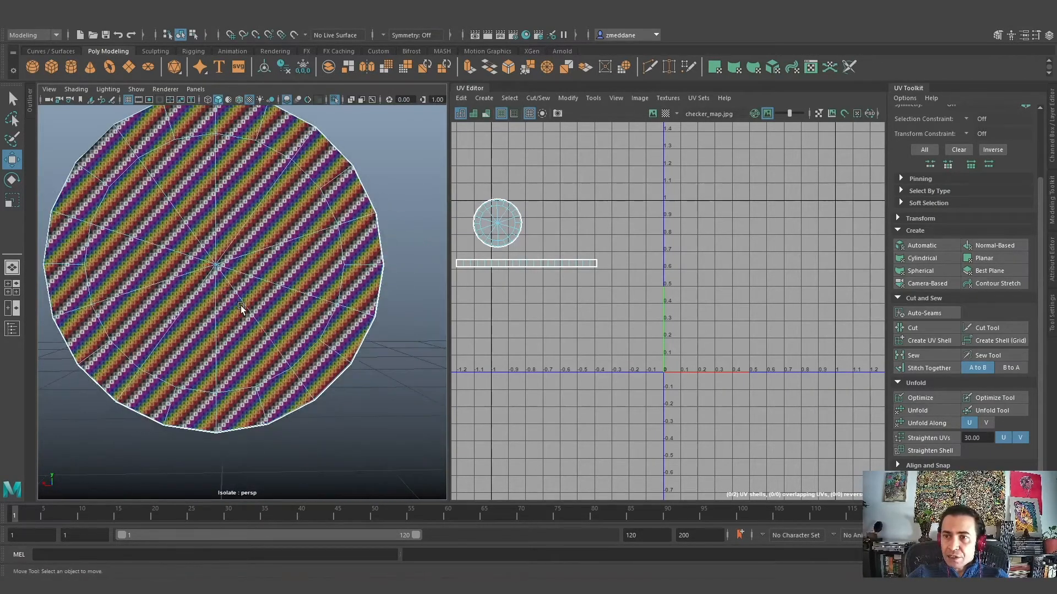
Return the disc to object mode and turn off its isolation to bring back the whole headphone
right_click(251, 244)
click(306, 228)
click(408, 184)
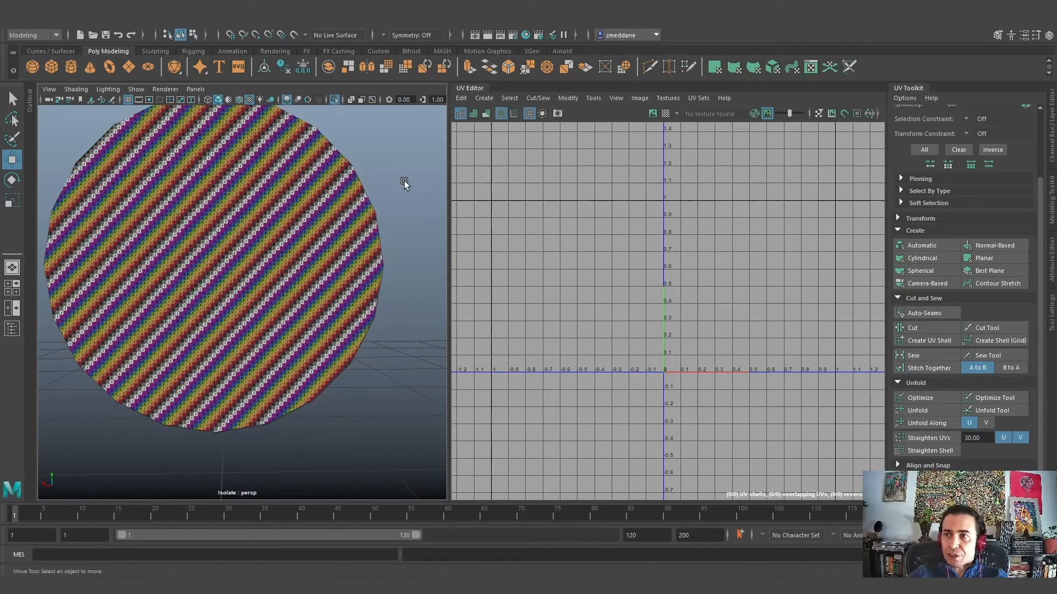
click(237, 248)
click(337, 100)
Isolate the outer disc of the headphone's ear cup and turn off its smooth preview
scroll(326, 242, down, 8)
scroll(277, 328, up, 2)
alt+drag(277, 328, 212, 317)
click(213, 330)
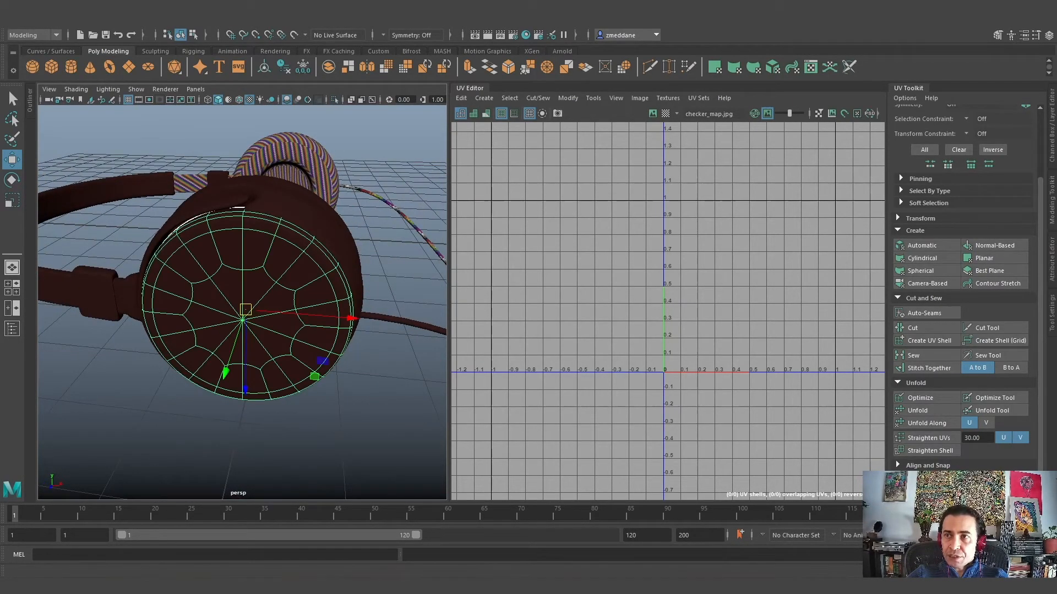
click(335, 100)
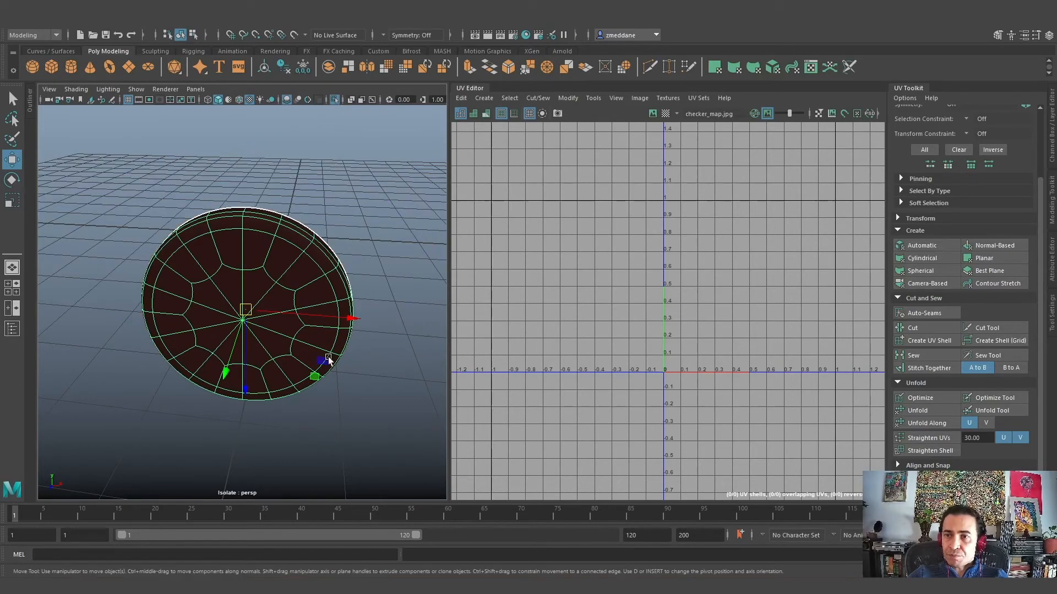
key(1)
click(253, 425)
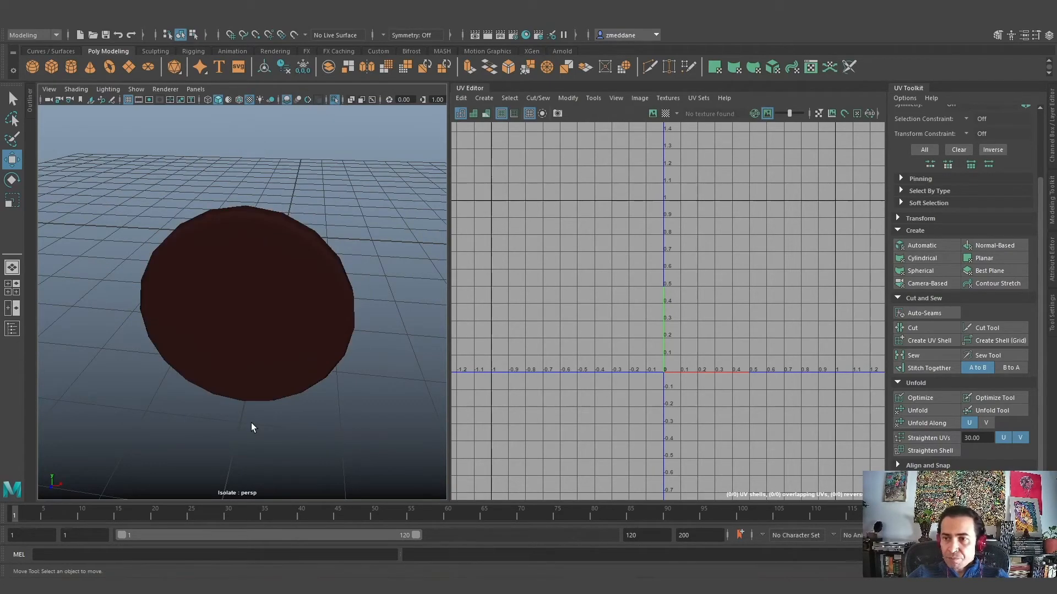
Face the isolated disc head-on and create camera-based UVs for it
key(space)
drag(264, 402, 287, 375)
click(262, 333)
alt+right_drag(313, 389, 334, 410)
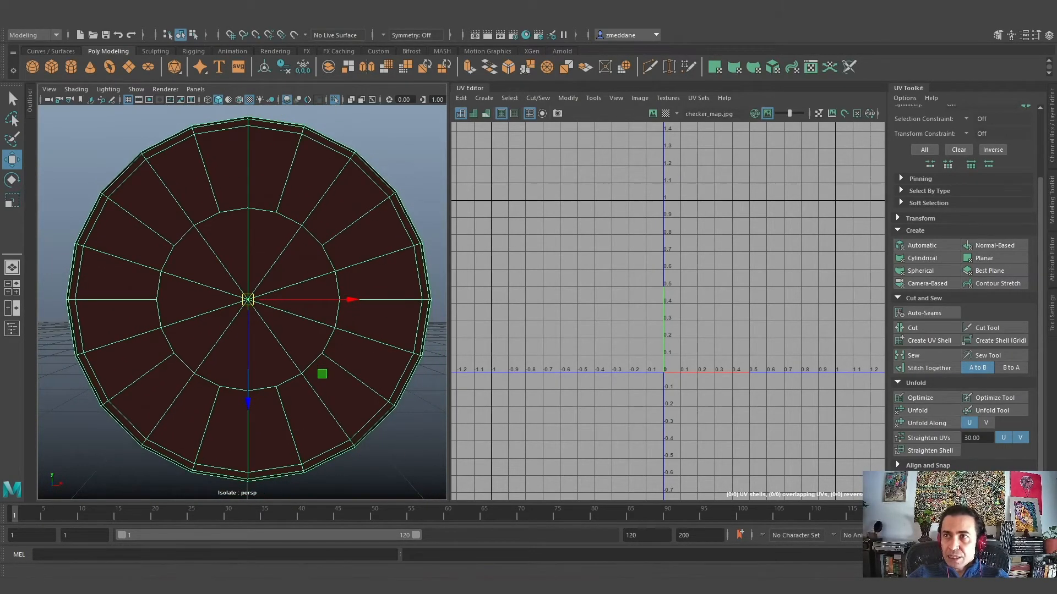
click(427, 25)
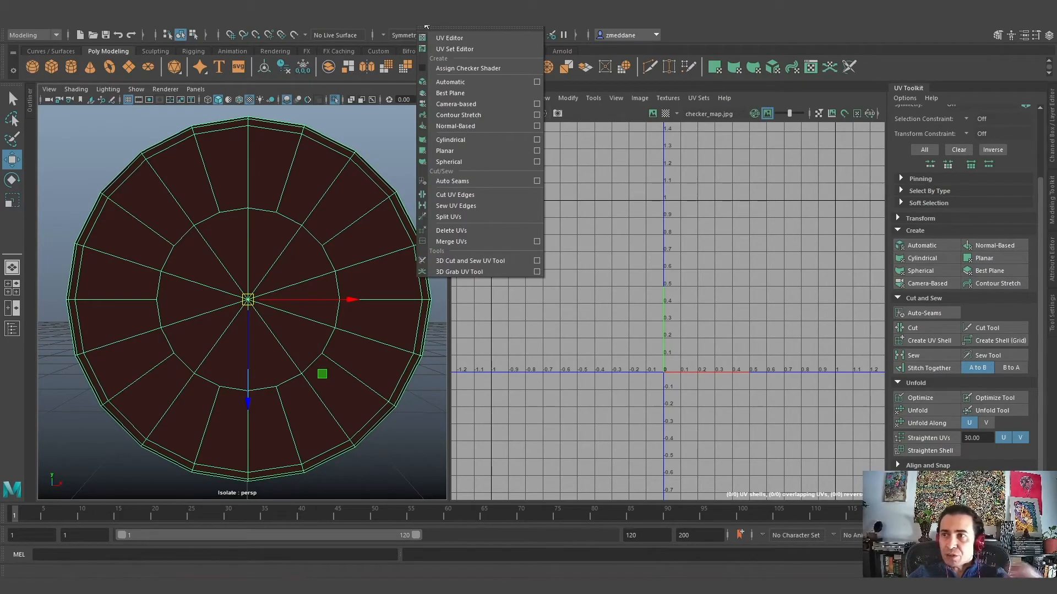
click(462, 104)
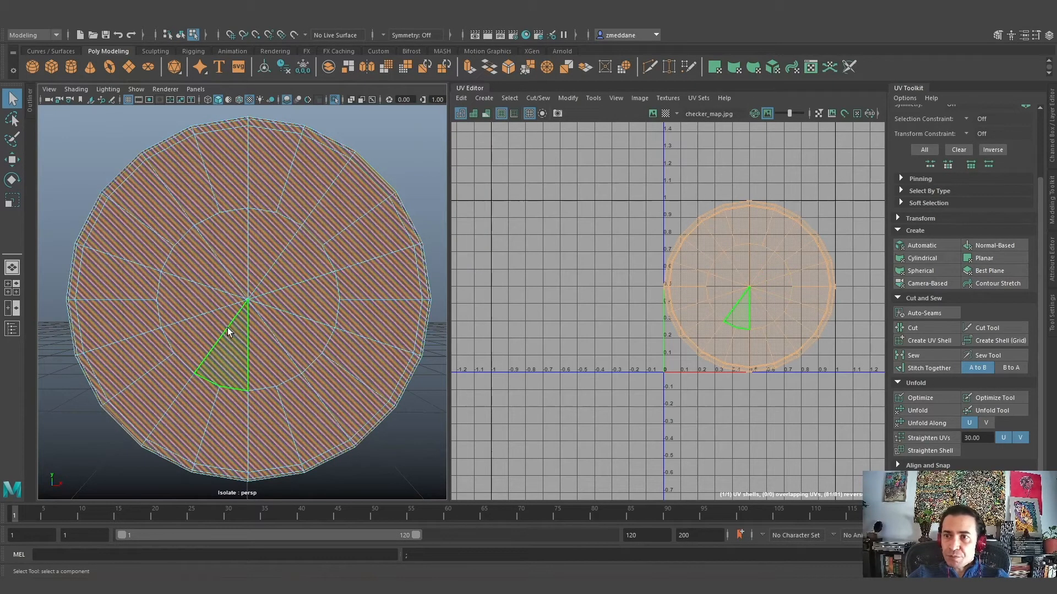
Cut the UVs along the edge loop separating the disc's front cap from its rim
alt+middle_drag(307, 280, 302, 308)
click(316, 283)
right_drag(302, 288, 326, 333)
alt+drag(325, 333, 236, 366)
alt+right_drag(234, 366, 312, 389)
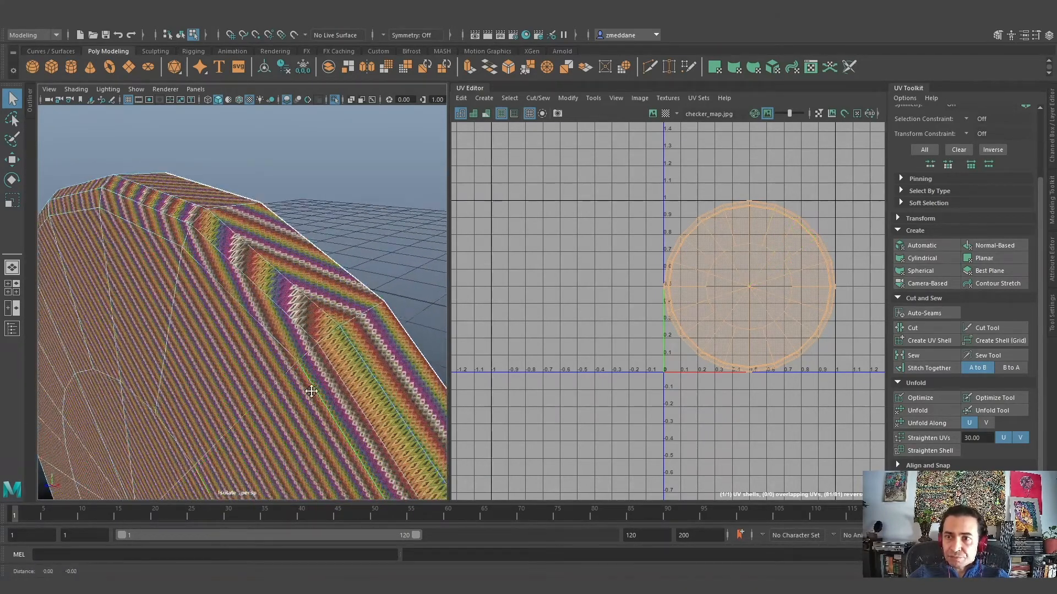
alt+middle_drag(311, 389, 244, 348)
right_click(244, 278)
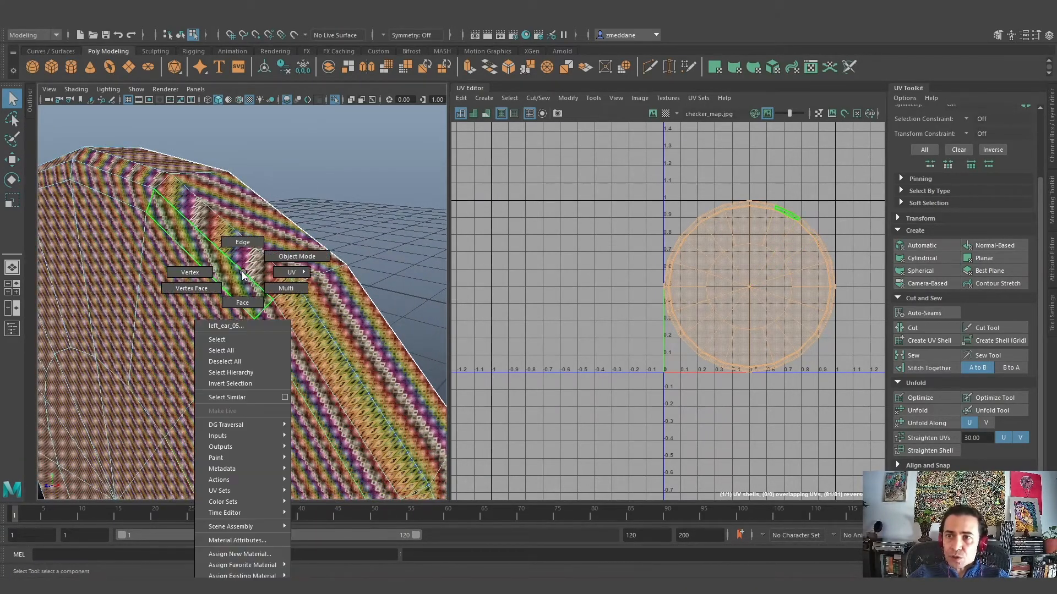
click(244, 242)
click(254, 282)
right_click(254, 282)
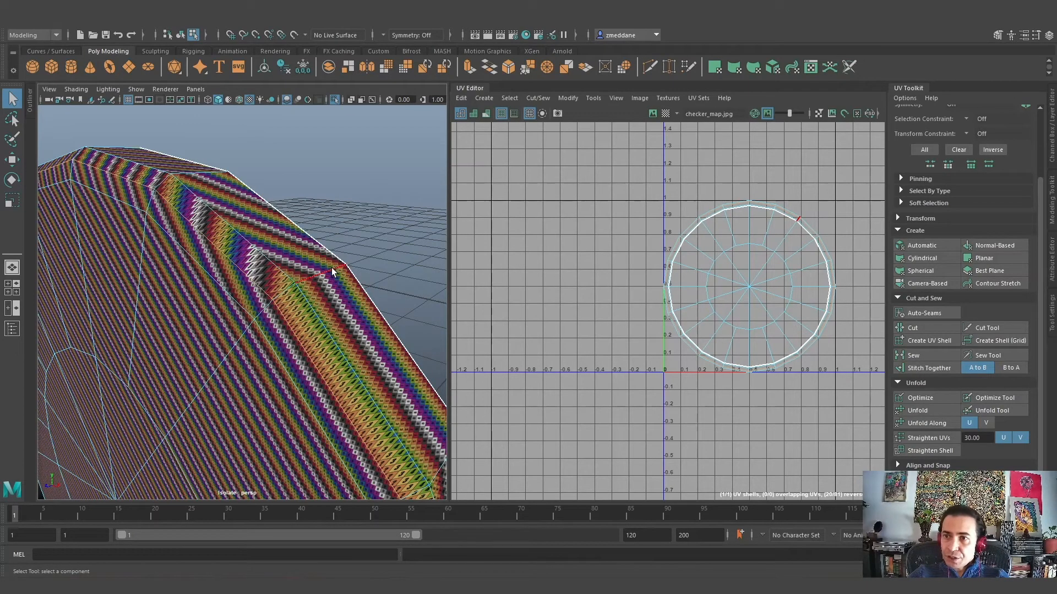
click(926, 328)
Unfold the front cap's UV shell
key(w)
alt+drag(377, 336, 266, 314)
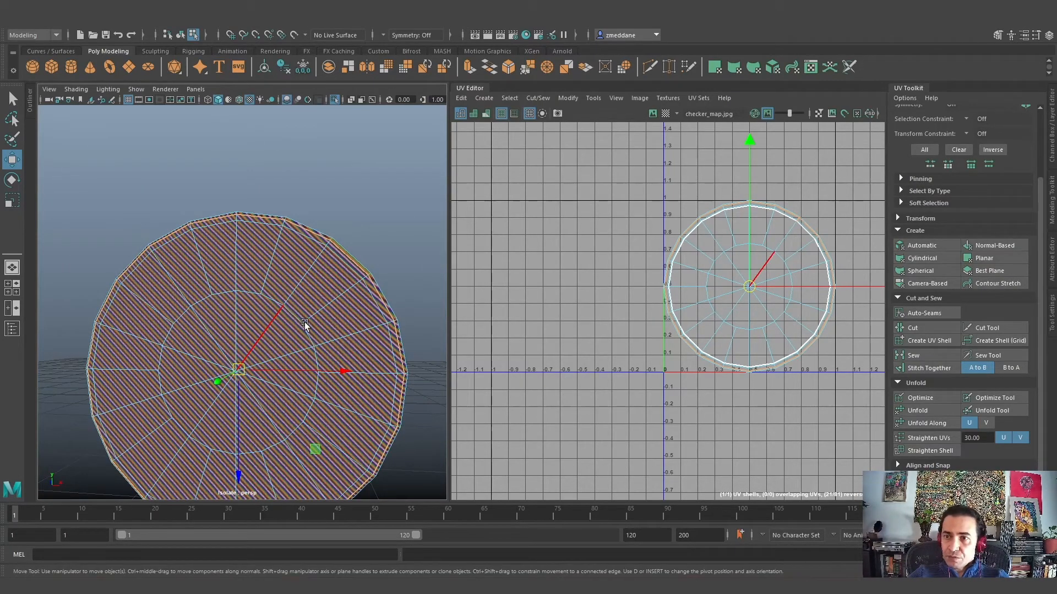
right_drag(298, 280, 349, 279)
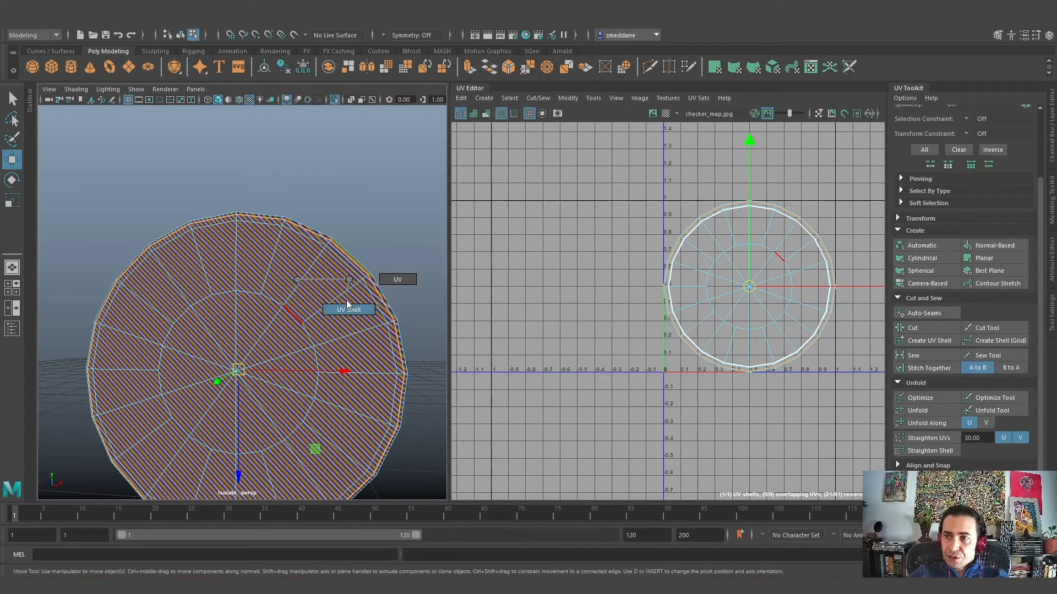
click(928, 410)
alt+drag(352, 358, 289, 339)
scroll(278, 337, up, 8)
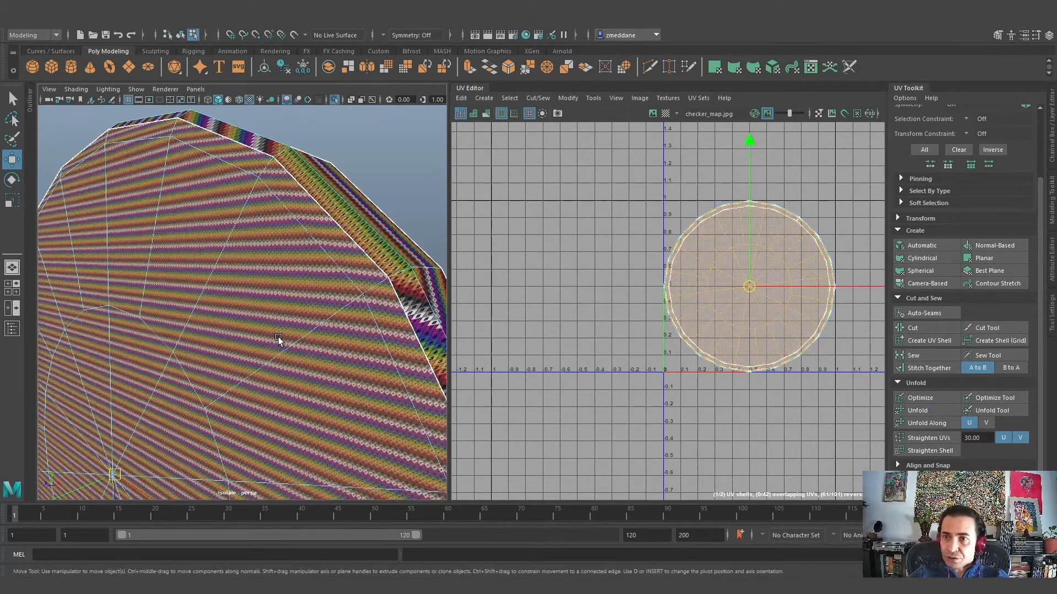
Unfold the rim's UV shell, undo the unfold and apply it again
right_drag(354, 365, 338, 225)
click(375, 190)
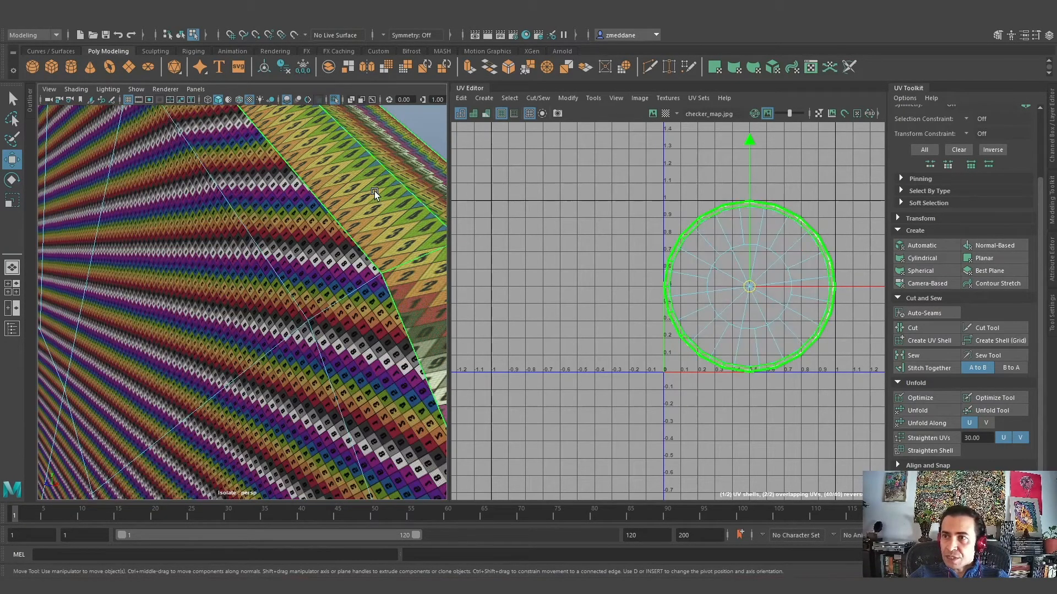
click(935, 411)
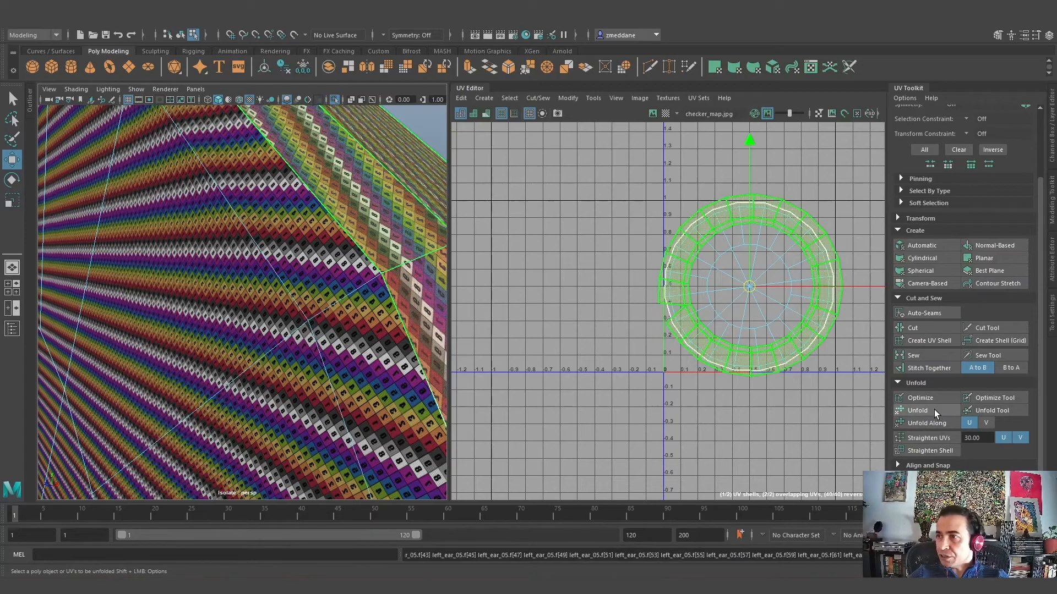
key(ctrl+F11)
key(ctrl+z)
alt+drag(366, 346, 321, 365)
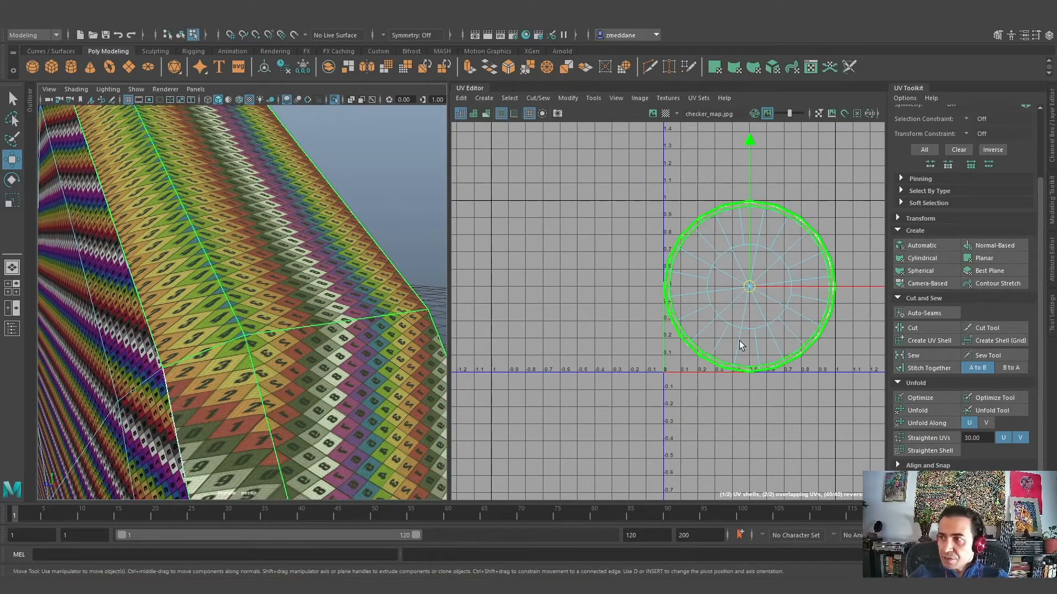
click(927, 411)
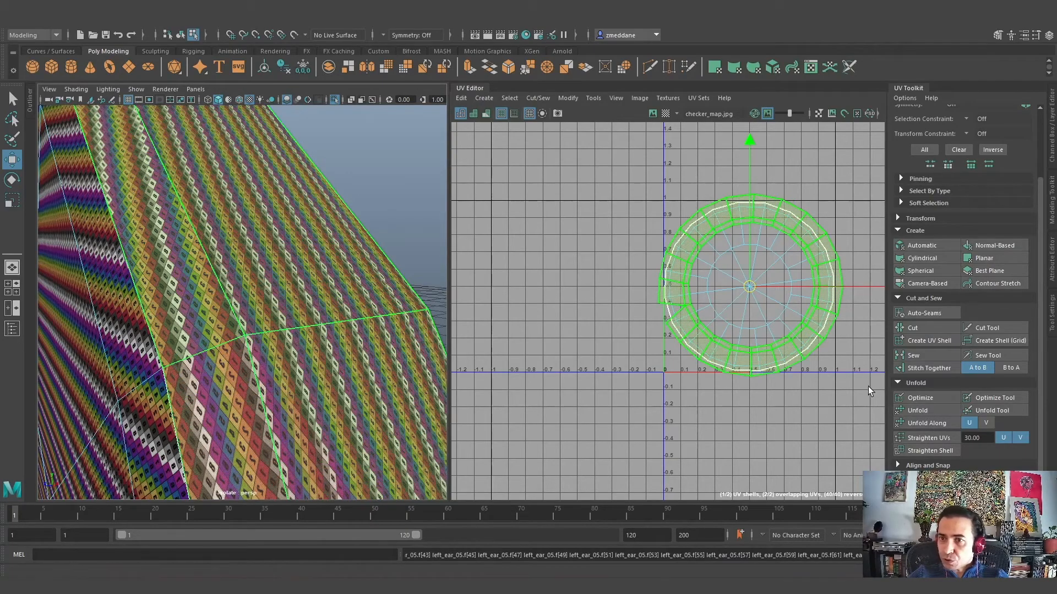
Cut the rim's UVs along the short uncut edge that continues the partial seam to the front cap
scroll(667, 308, up, 5)
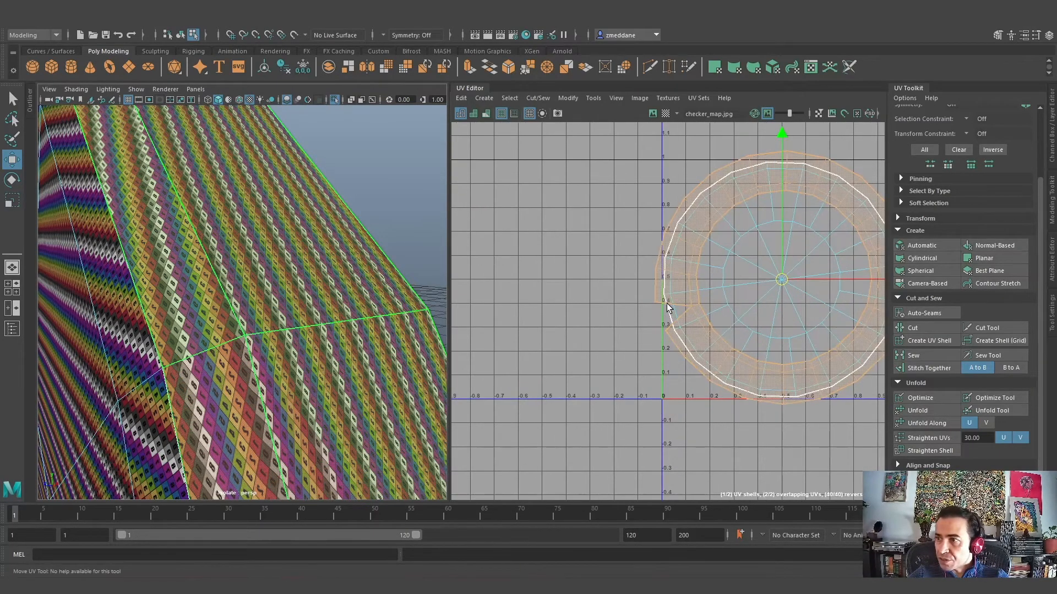
right_drag(652, 301, 646, 271)
click(655, 300)
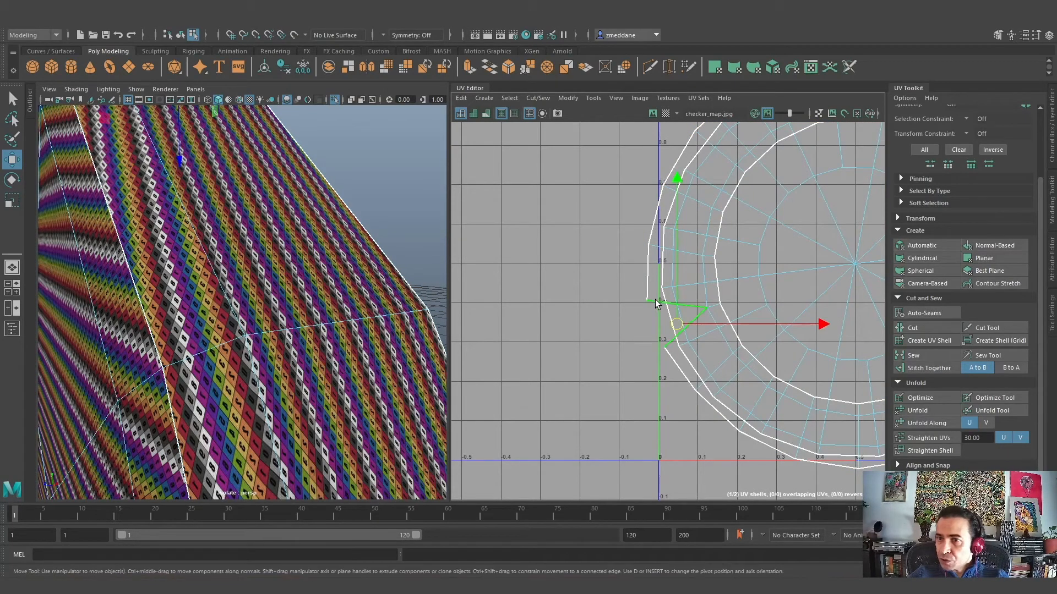
key(f)
alt+drag(326, 342, 254, 386)
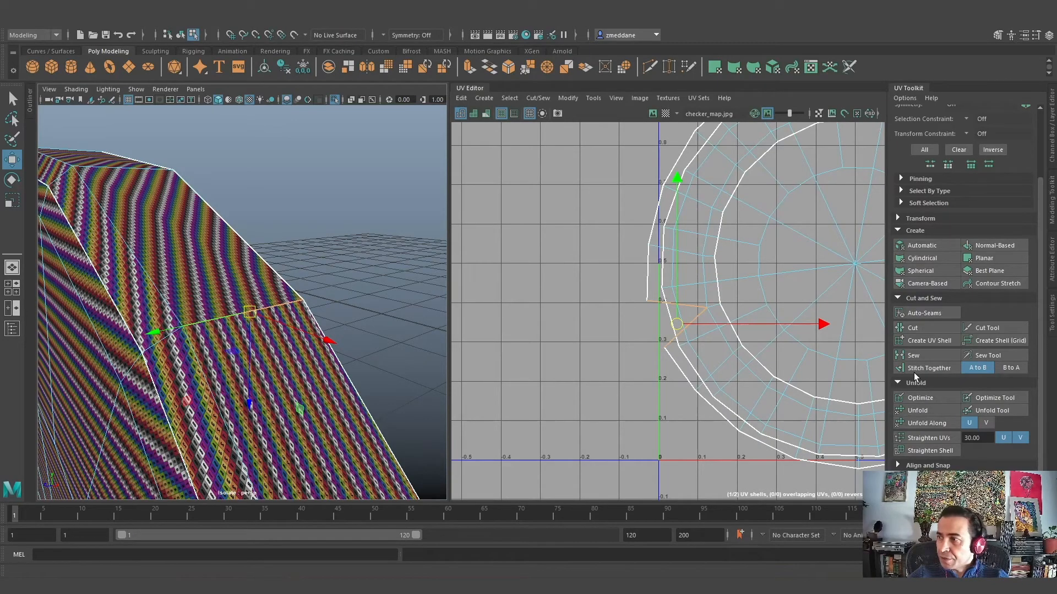
click(360, 263)
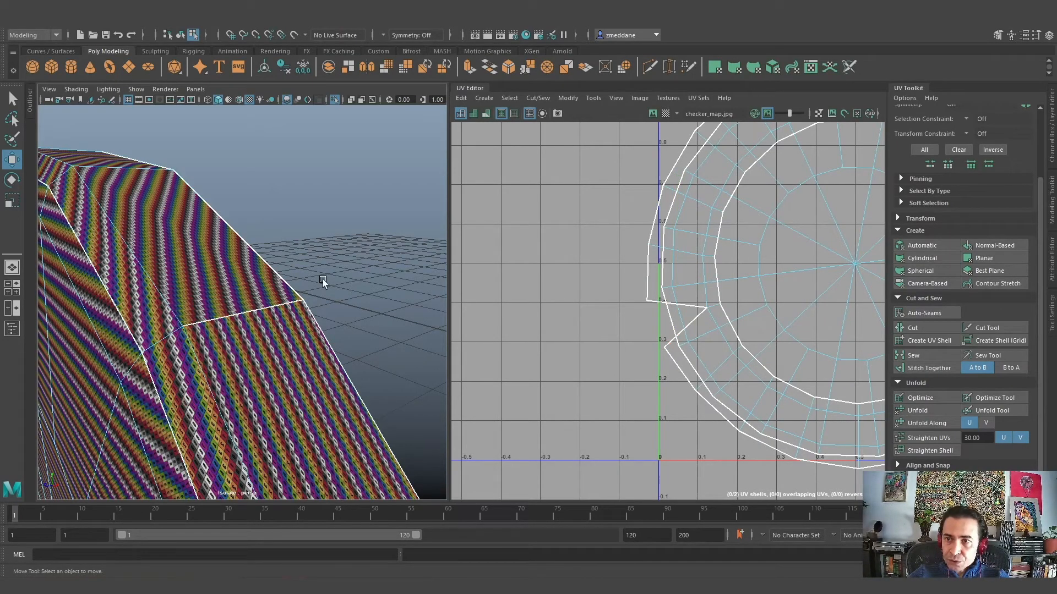
key(ctrl+z)
key(ctrl+z)
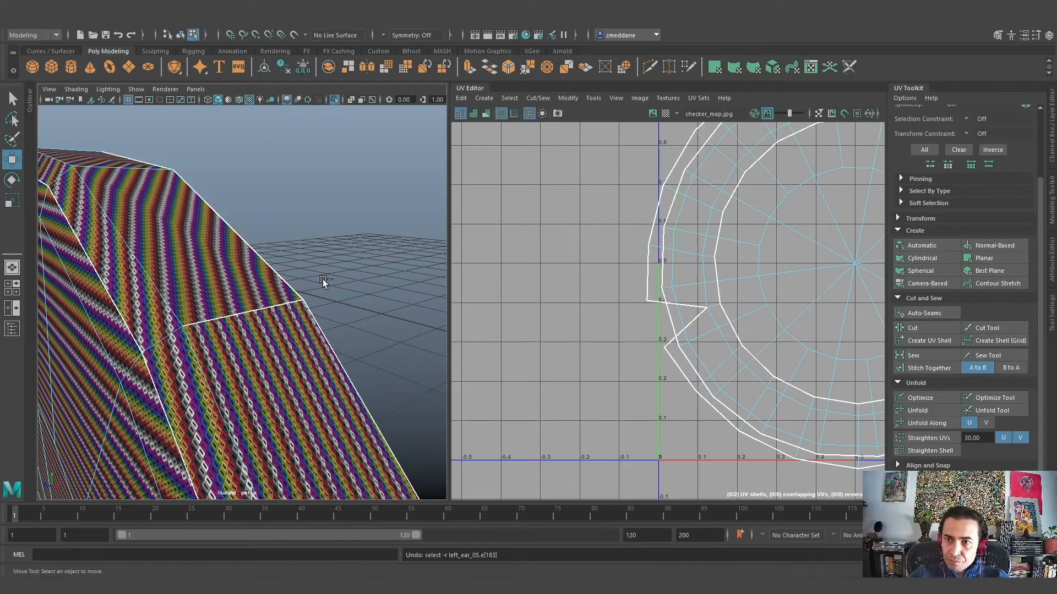
alt+drag(334, 294, 265, 376)
click(264, 371)
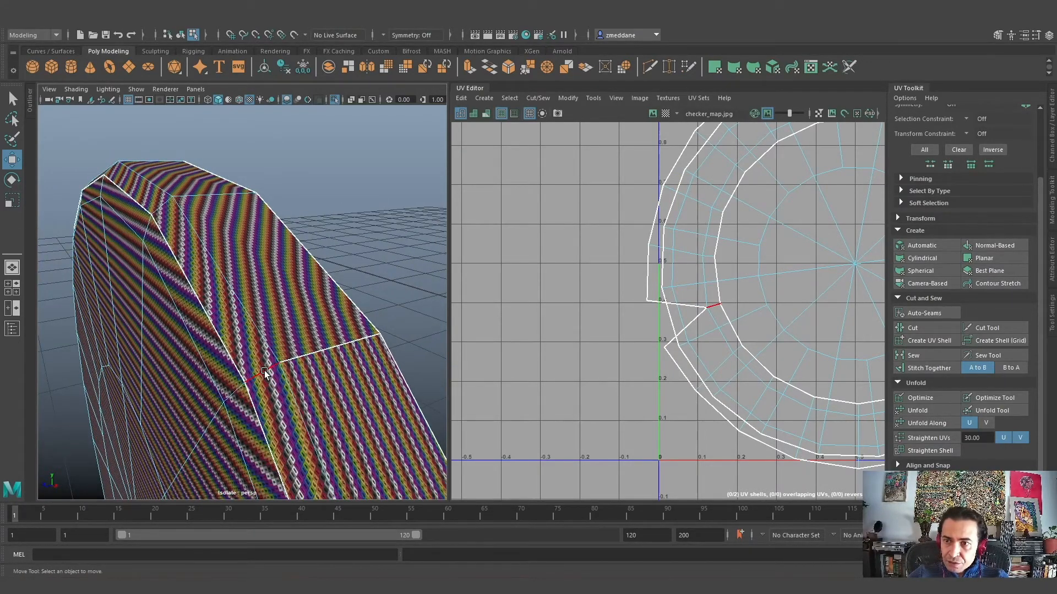
click(913, 328)
Unfold the rim's fully split UV shell into a single open strip
right_drag(348, 280, 348, 374)
right_drag(323, 281, 416, 306)
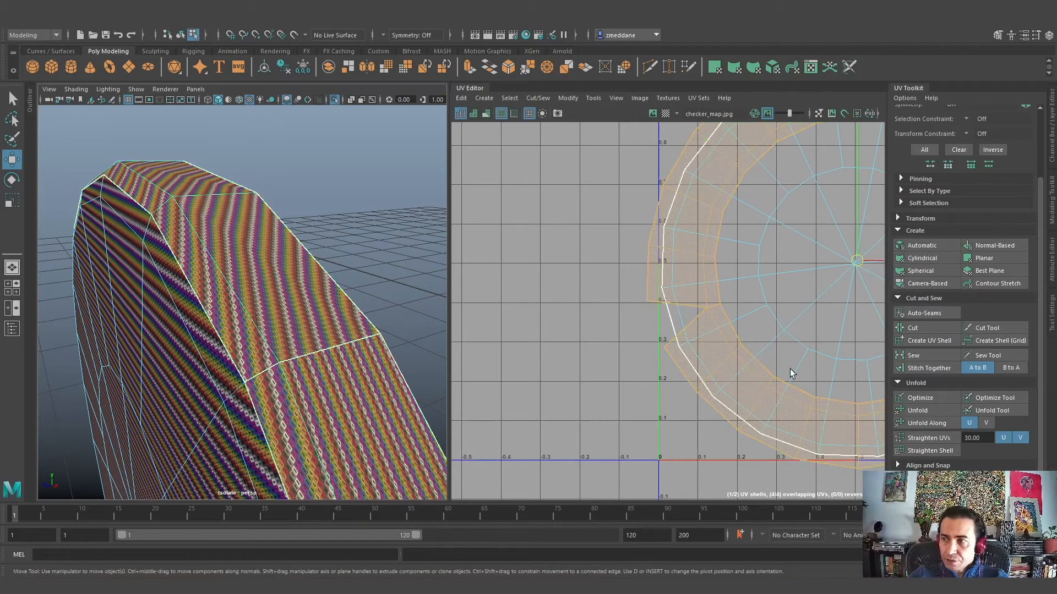
click(917, 410)
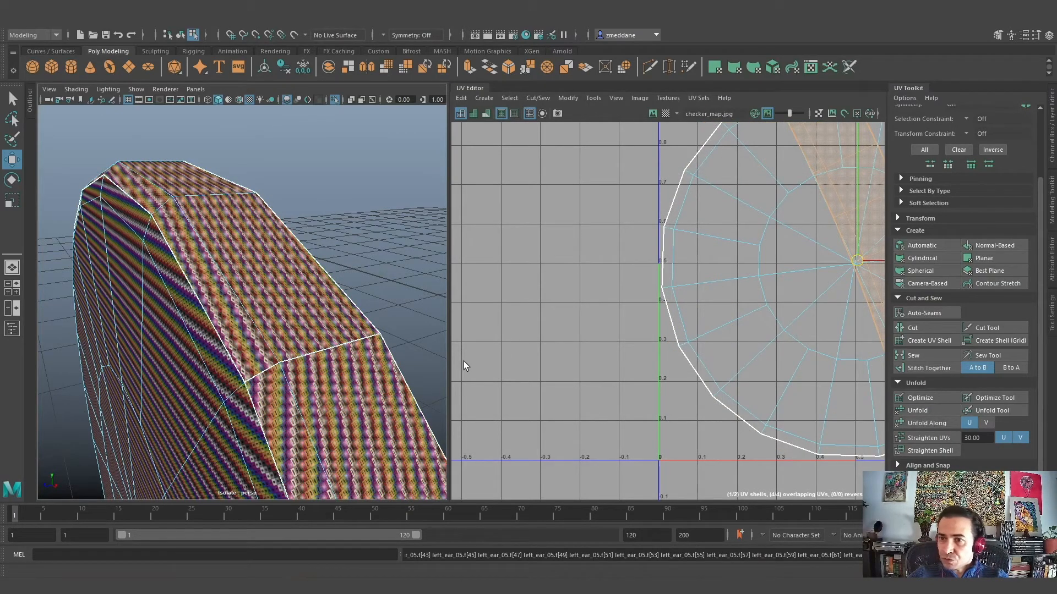
scroll(742, 381, down, 3)
scroll(743, 382, down, 4)
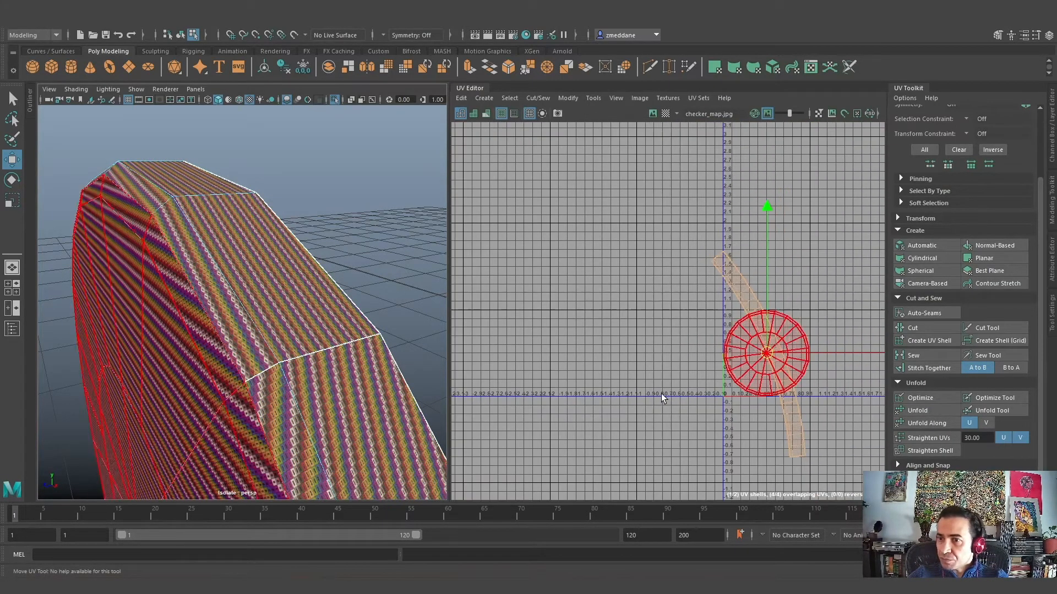
alt+middle_drag(675, 382, 583, 325)
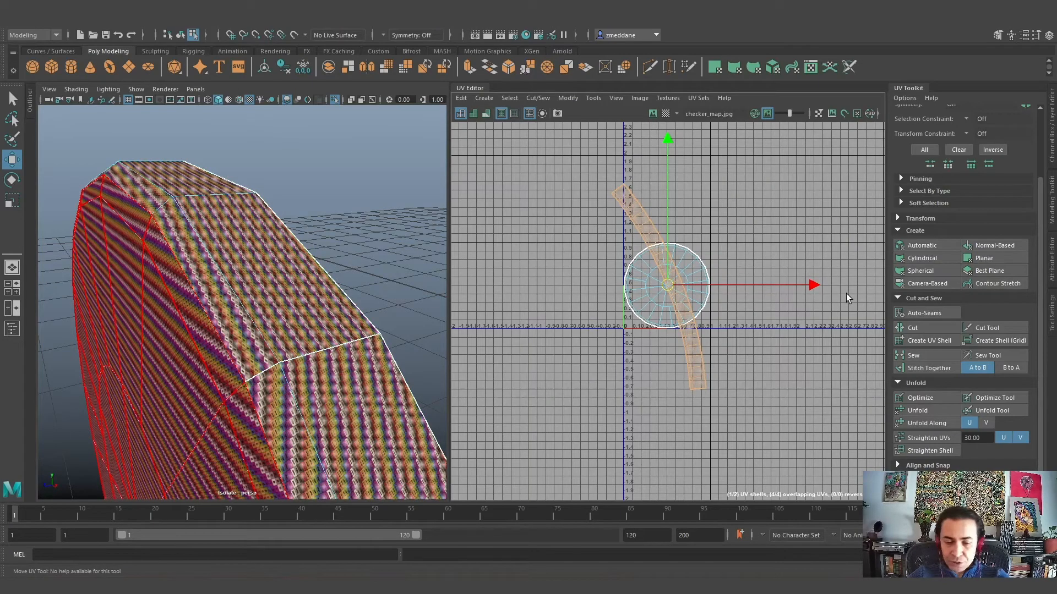
Rotate the rim strip to roughly horizontal and straighten its UVs along U and V with a 30.00 angle
key(e)
drag(634, 431, 517, 199)
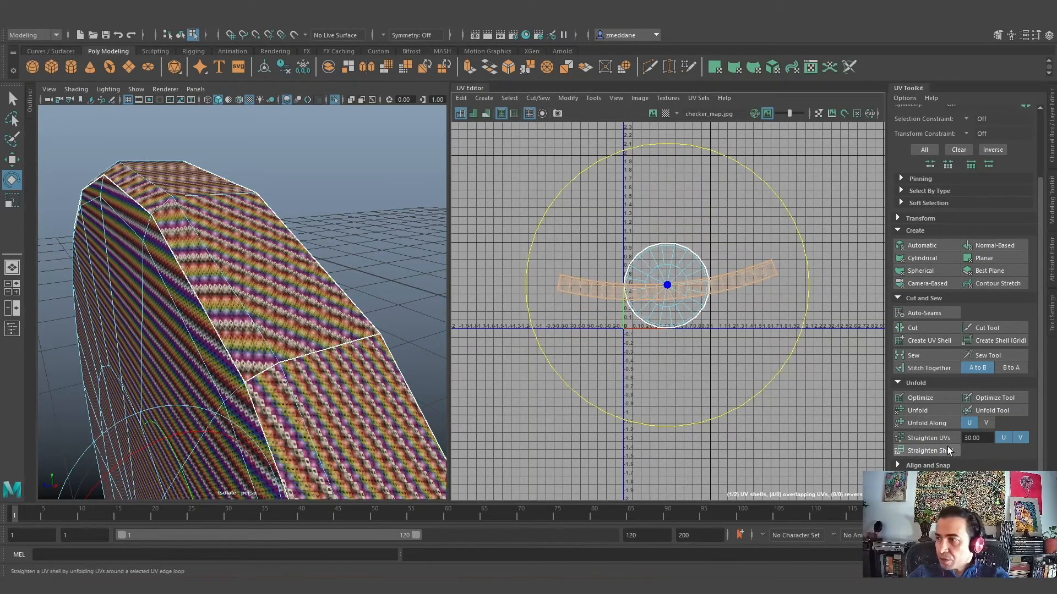
click(930, 439)
alt+drag(275, 400, 325, 400)
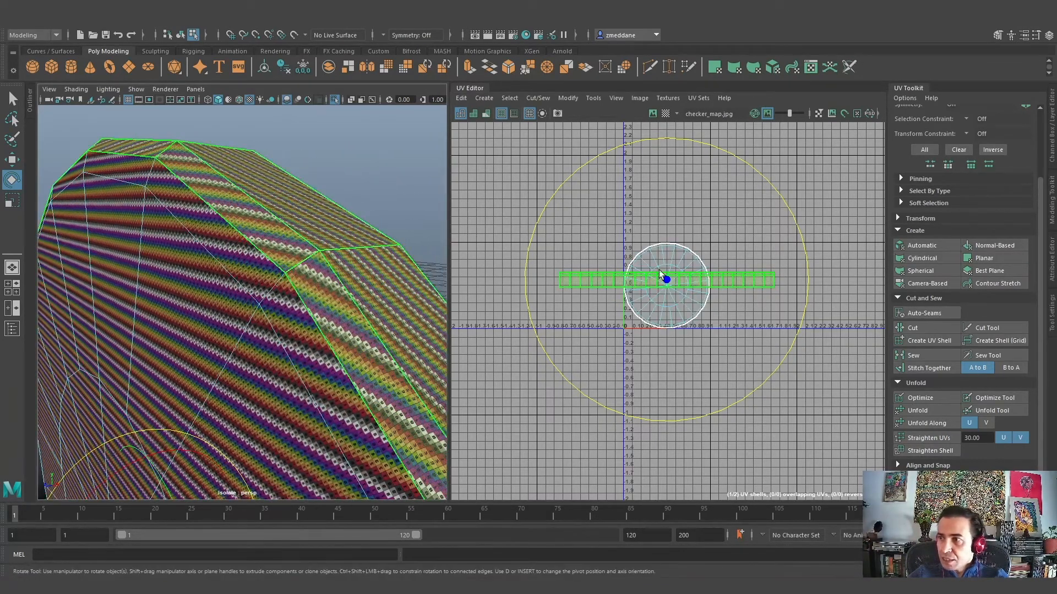
Select both the disc cap's and the rim strip's UV shells and move them together outside the 0–1 UV tile along negative U
shift+click(684, 299)
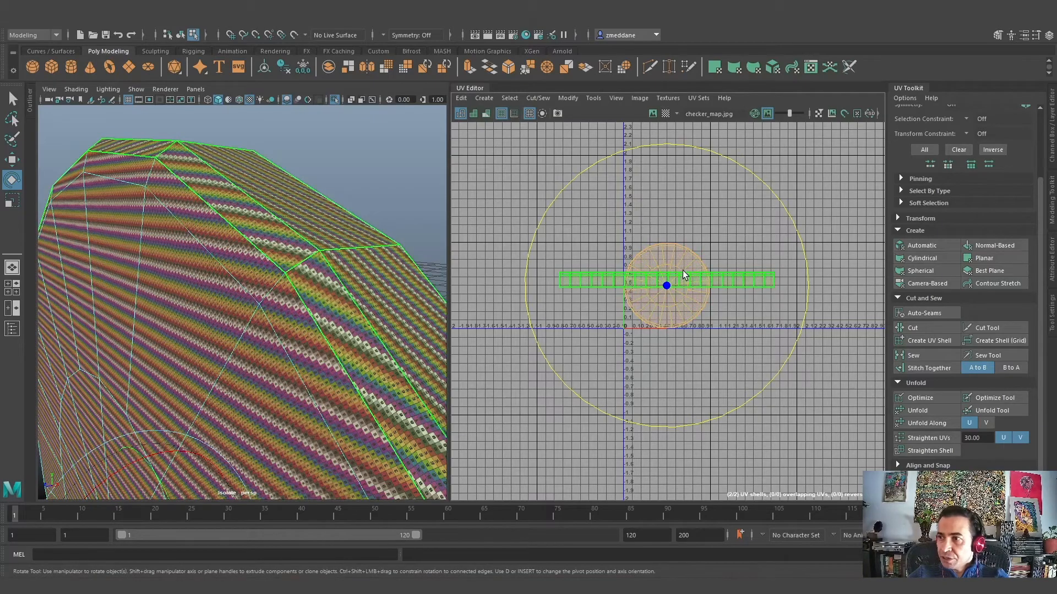
key(w)
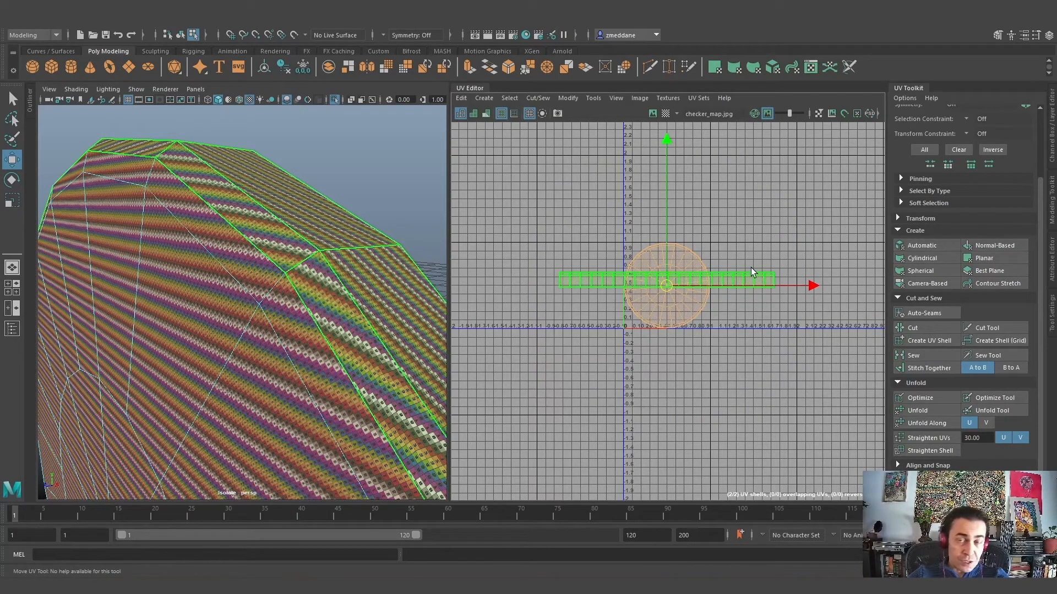
drag(810, 285, 581, 323)
scroll(281, 367, down, 5)
alt+drag(255, 404, 304, 419)
click(305, 202)
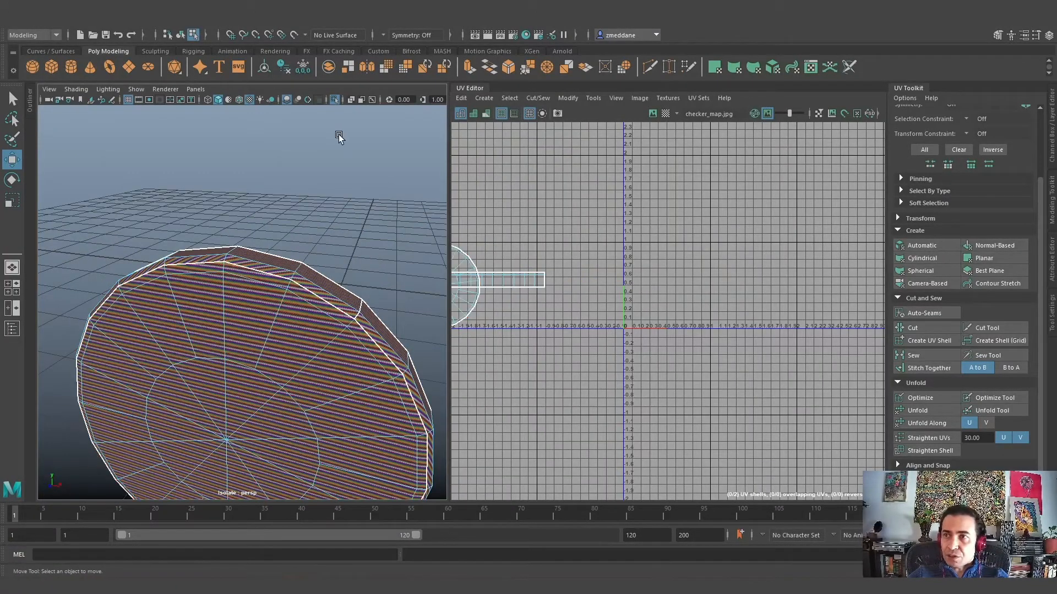
Turn off object isolation, return to object mode and bring the ear cup's front disc into view
click(337, 100)
alt+drag(374, 300, 167, 362)
right_drag(158, 259, 216, 240)
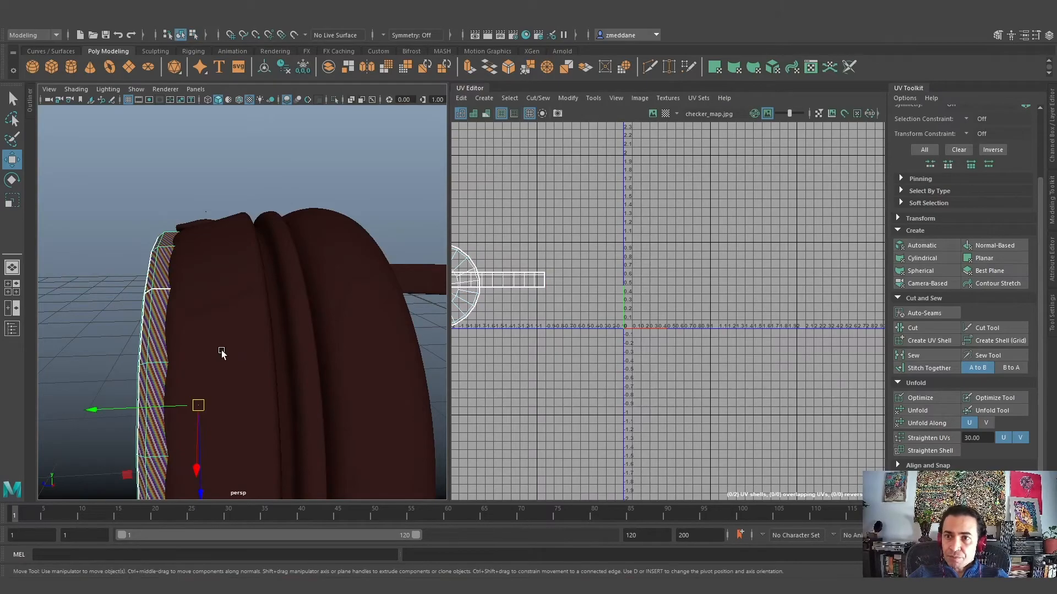
scroll(224, 395, down, 4)
alt+drag(224, 395, 328, 391)
scroll(328, 391, up, 5)
alt+drag(310, 432, 293, 308)
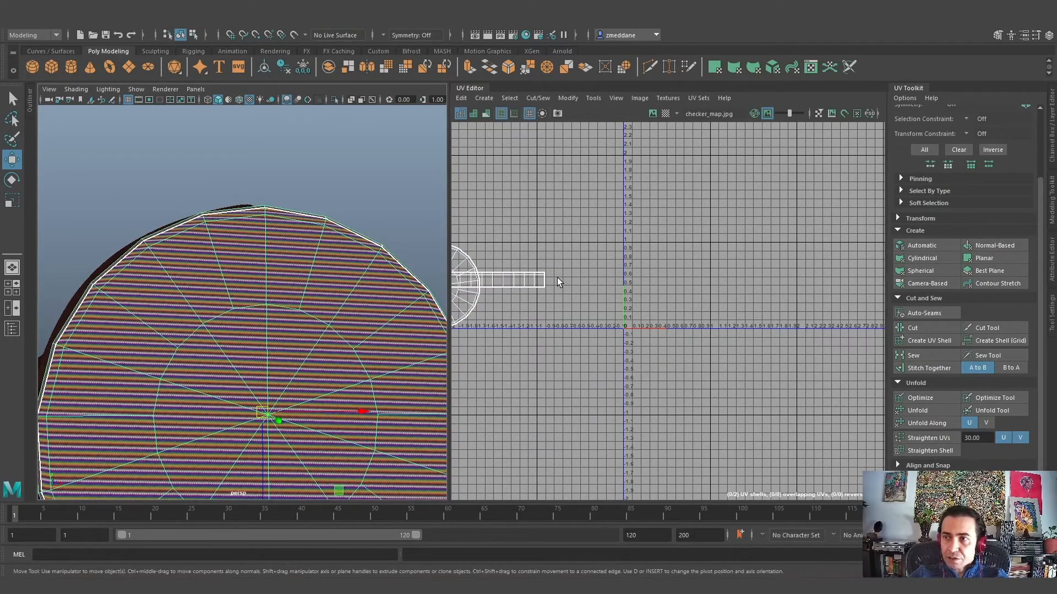
Select both UV shells of the disc and scale them down uniformly to less than half their size
alt+middle_drag(548, 236, 692, 227)
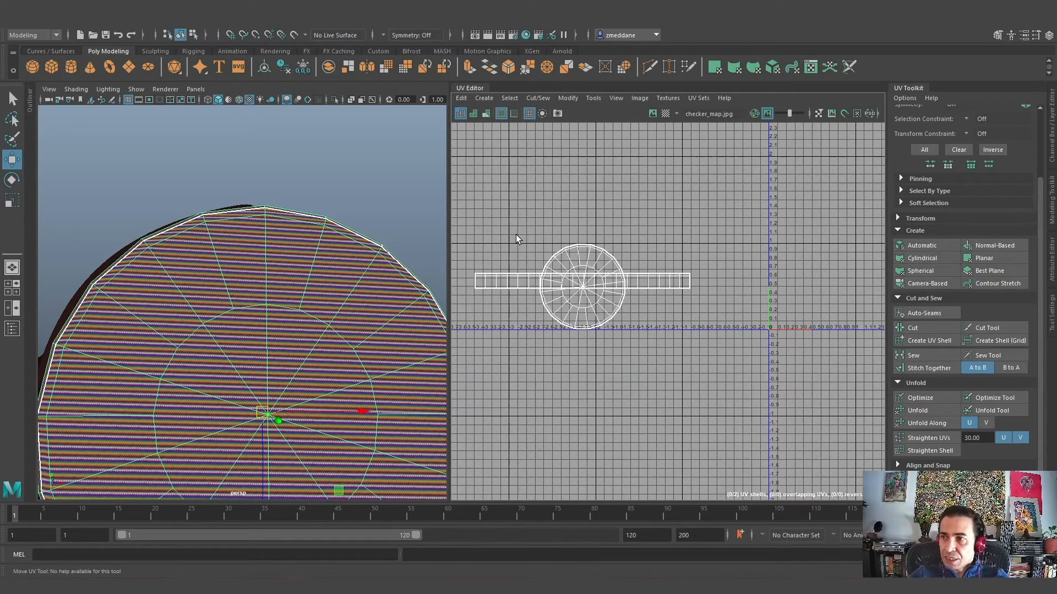
right_click(594, 242)
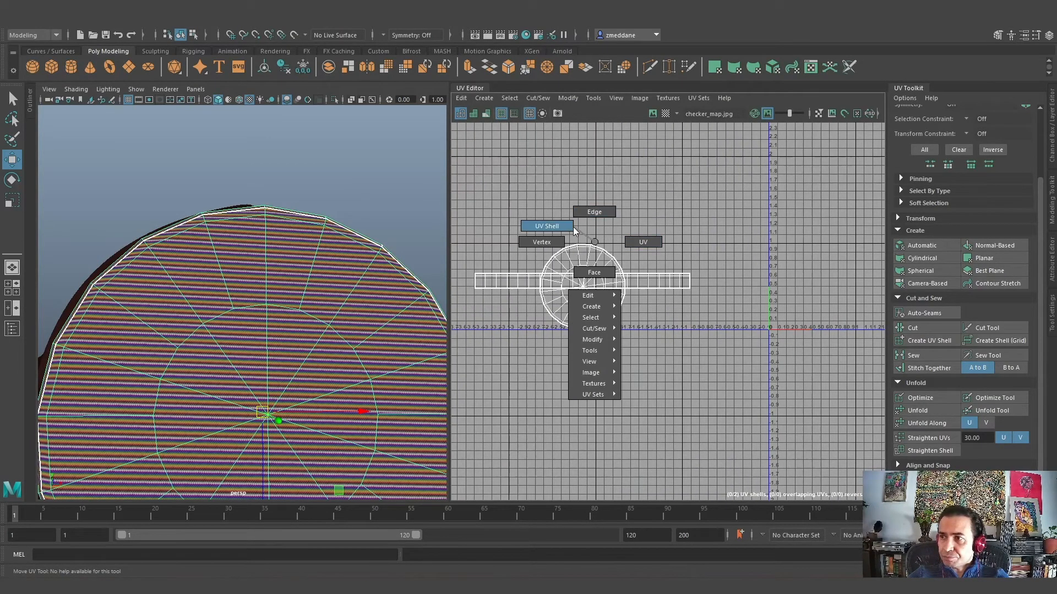
click(548, 226)
drag(541, 217, 626, 359)
key(e)
key(r)
drag(575, 291, 501, 304)
click(502, 303)
Move the round cap's UV shell up along V until it sits just above the rim strip
click(584, 294)
key(e)
key(w)
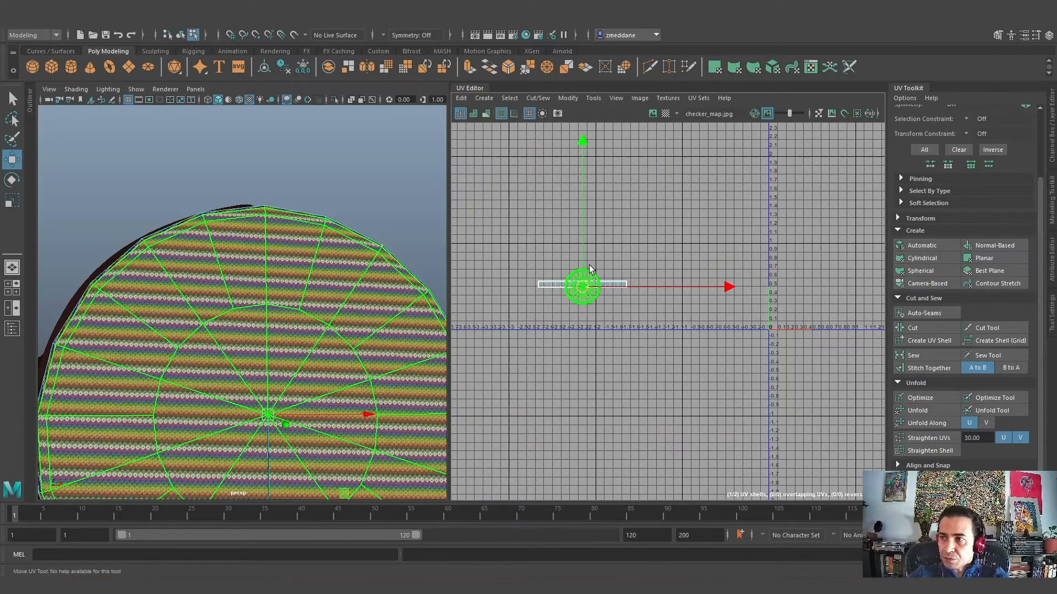
drag(582, 251, 583, 226)
click(390, 166)
Select the ear cushion and the neighbouring ring parts and turn off their smooth mesh preview
alt+drag(343, 388, 253, 414)
click(260, 416)
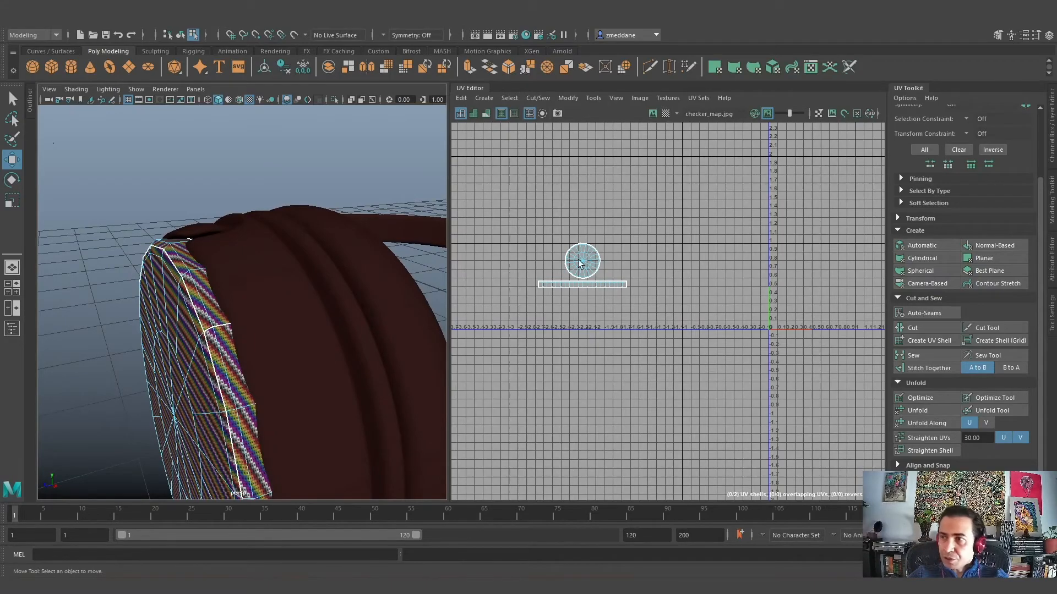
alt+drag(328, 258, 231, 358)
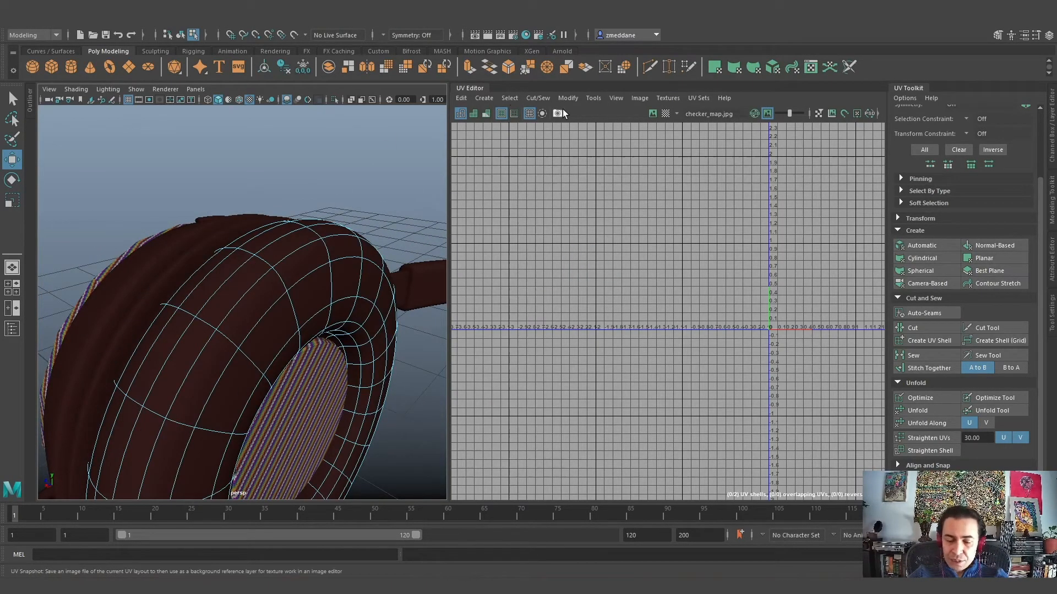
alt+drag(424, 182, 365, 288)
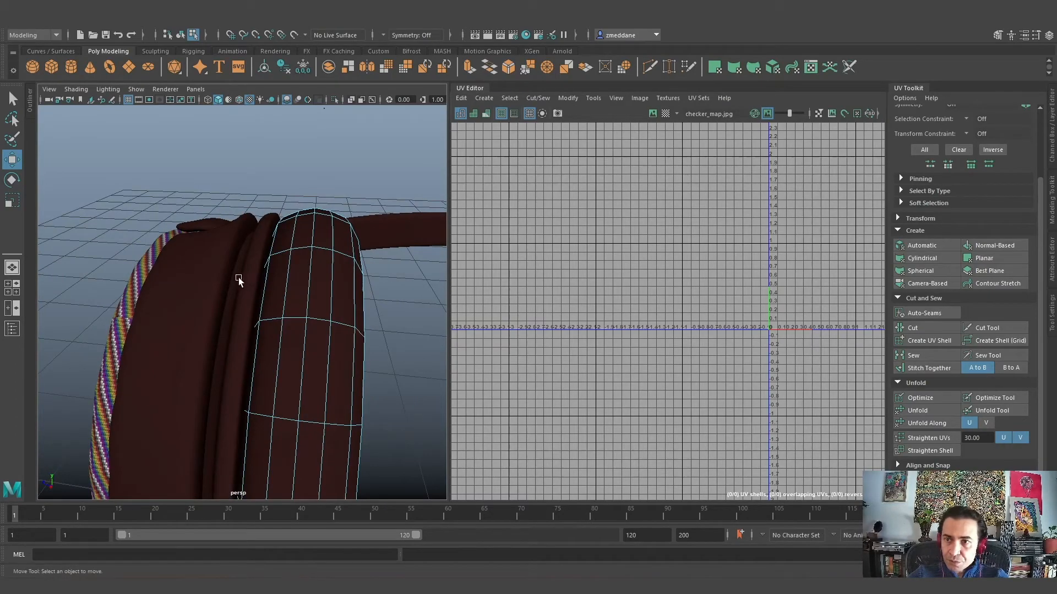
shift+click(256, 282)
shift+click(215, 290)
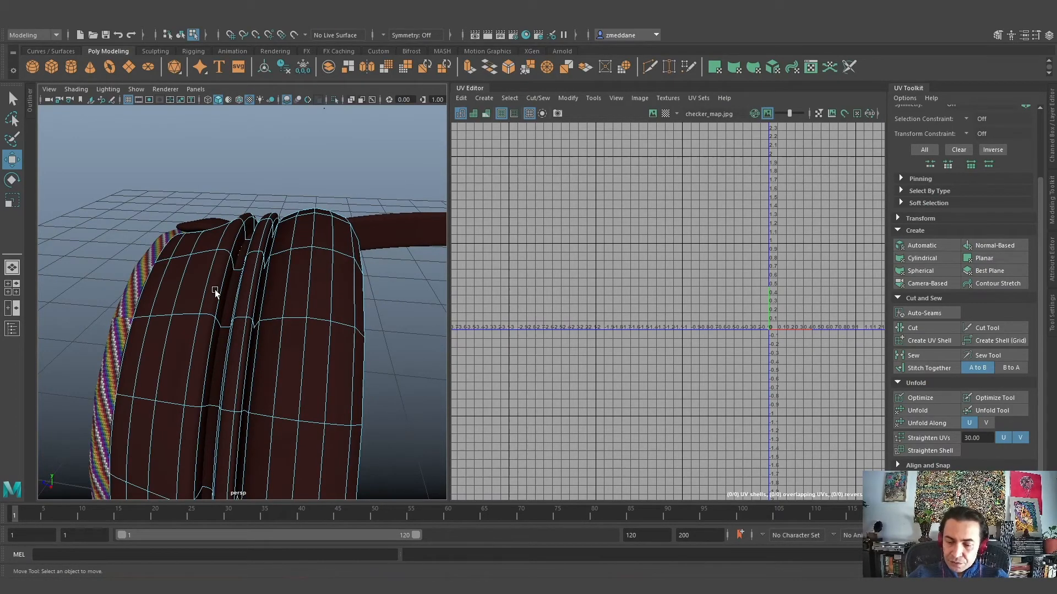
key(1)
Return to object mode, select the ear cushion ring around the inner disc and isolate it
alt+drag(428, 307, 260, 273)
alt+drag(197, 292, 223, 222)
right_drag(231, 267, 297, 256)
click(387, 356)
click(311, 316)
alt+drag(396, 420, 320, 386)
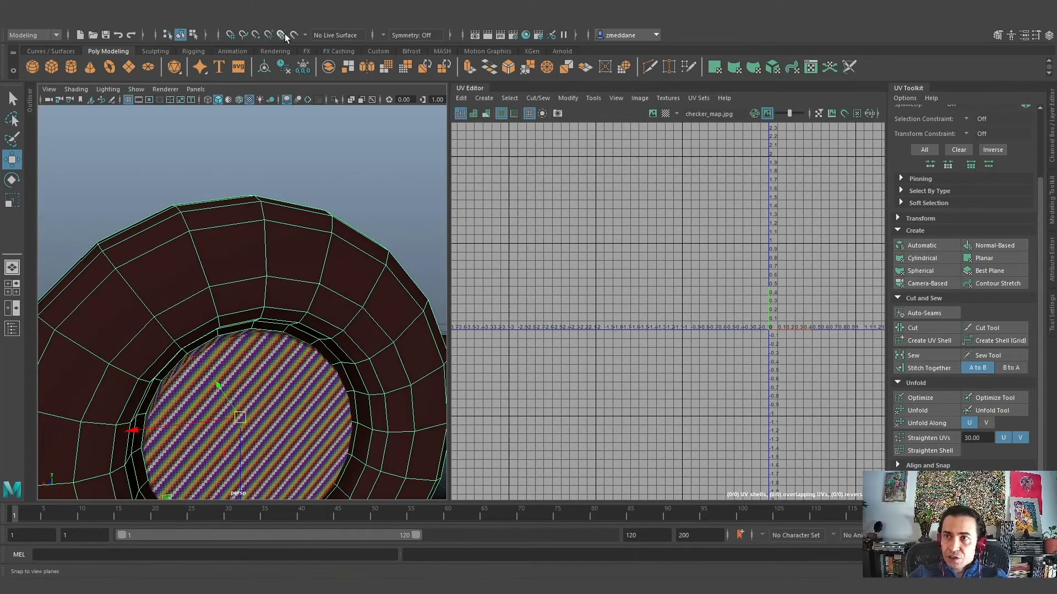
click(337, 101)
Look straight at the cushion's open side in an orthographic view and create a camera-based UV projection for it
alt+drag(246, 438, 262, 412)
scroll(322, 378, down, 5)
scroll(306, 364, up, 3)
key(space)
drag(304, 359, 303, 388)
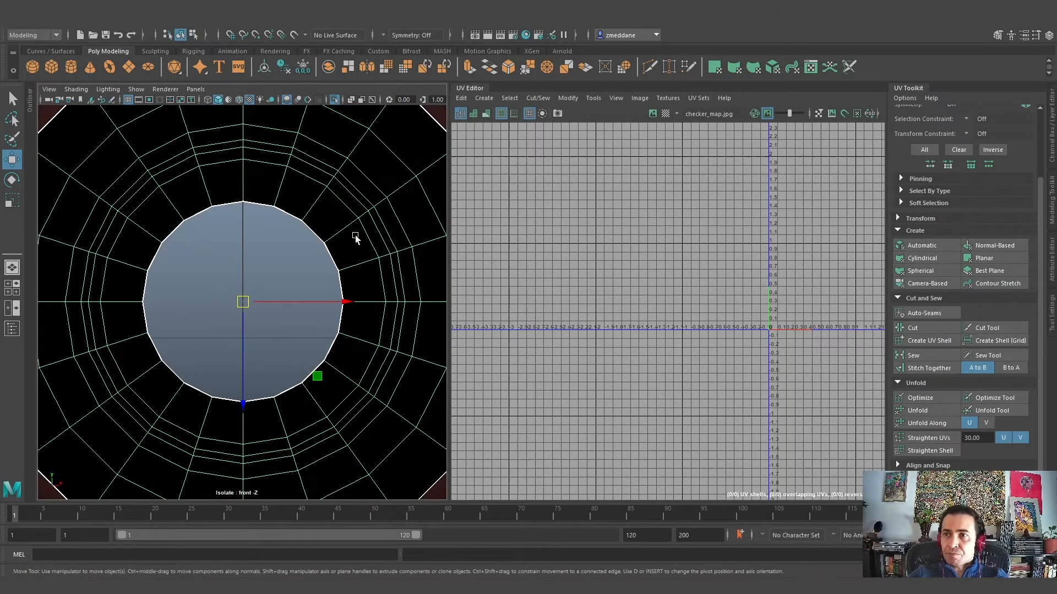
alt+right_drag(355, 236, 334, 235)
click(419, 19)
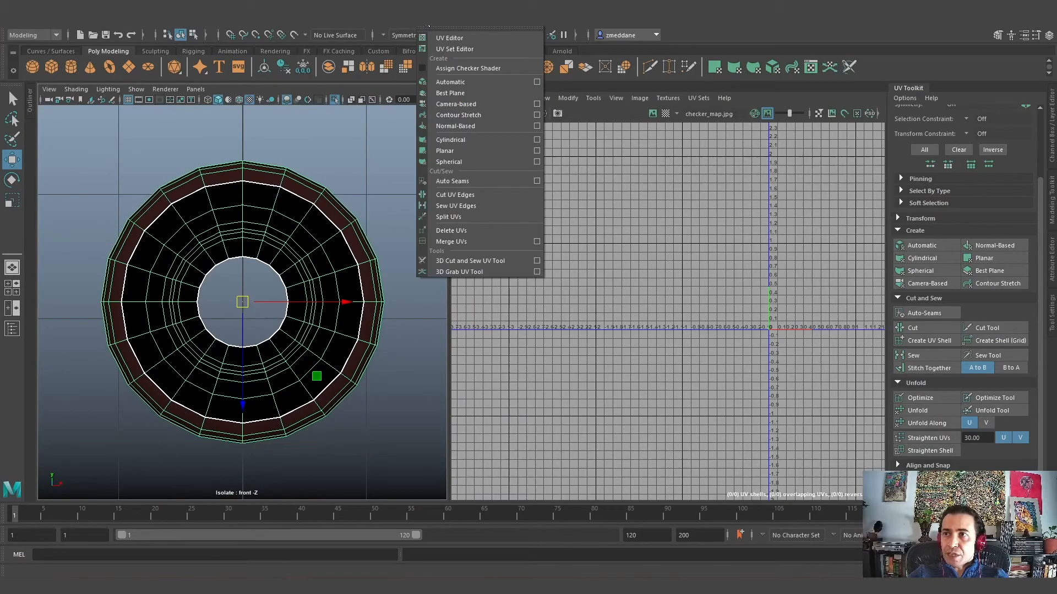
click(457, 104)
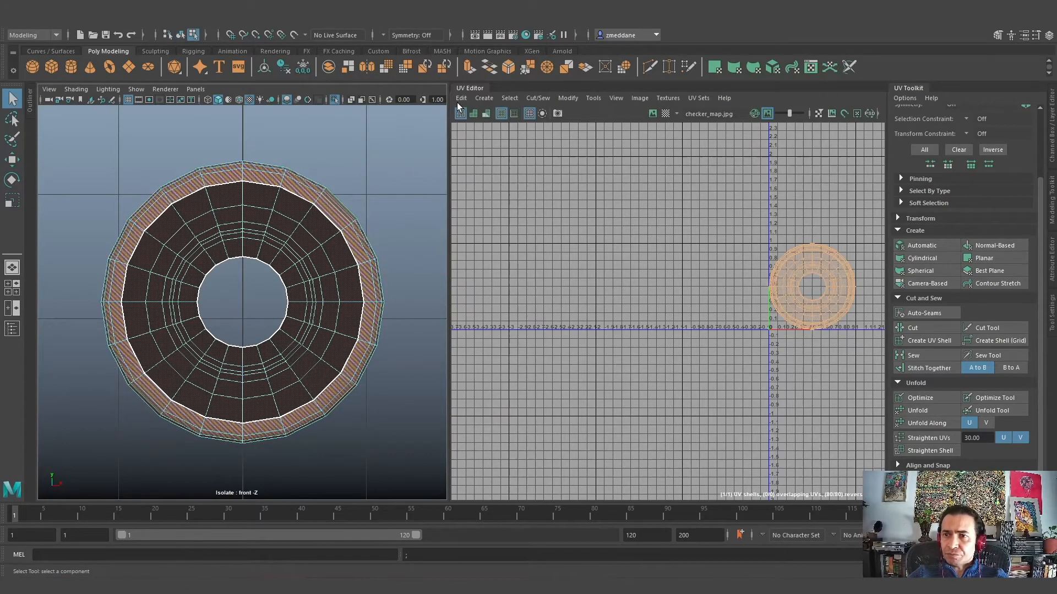
Cut the cushion's UVs along the edge loop around the inner recess, back in the perspective view
key(F11)
scroll(275, 396, up, 3)
click(260, 378)
alt+drag(337, 375, 345, 399)
key(space)
scroll(308, 385, up, 3)
alt+drag(293, 374, 292, 387)
alt+middle_drag(219, 332, 232, 382)
alt+right_drag(232, 382, 252, 389)
alt+drag(252, 389, 229, 383)
alt+middle_drag(256, 316, 236, 358)
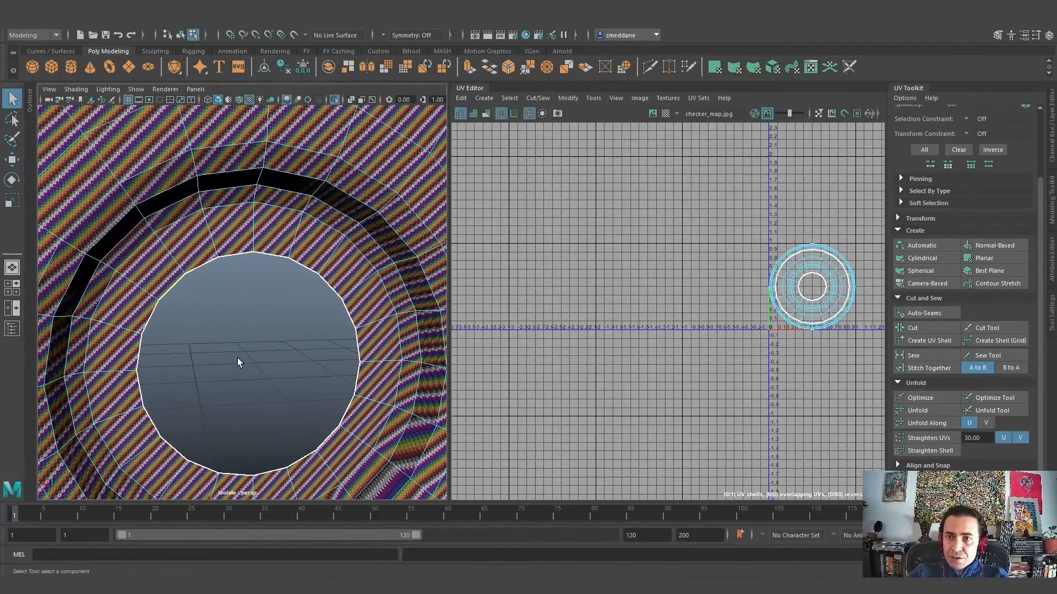
right_drag(185, 245, 188, 217)
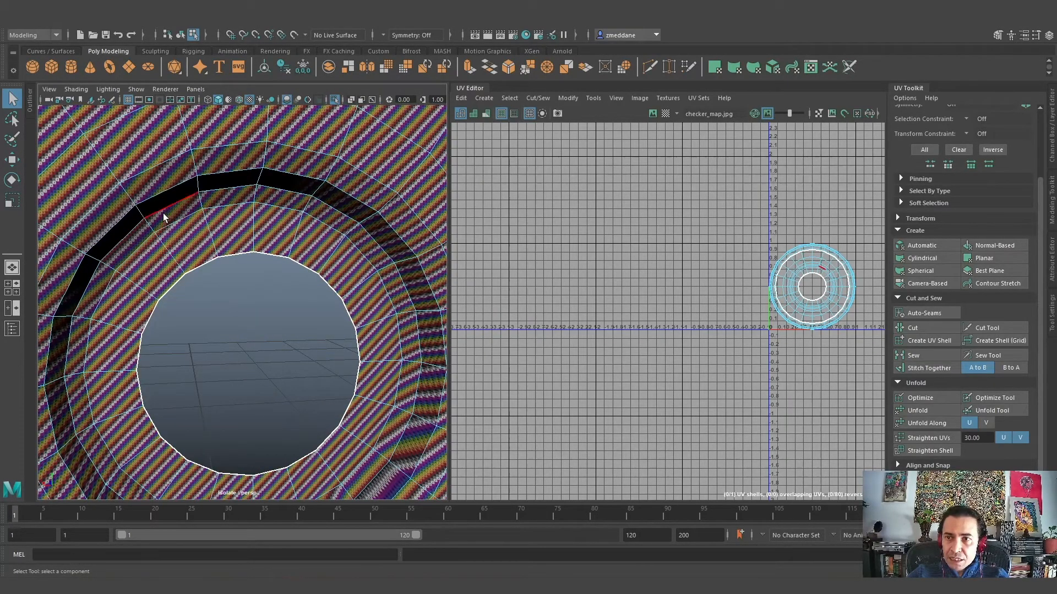
click(163, 212)
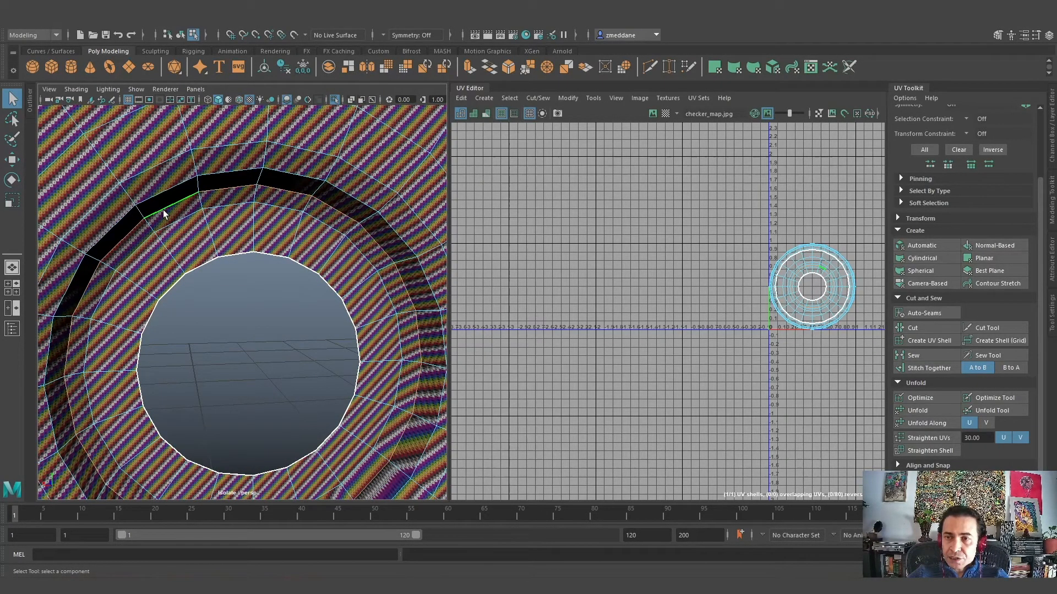
click(922, 327)
Unfold the cushion's UVs with the recess seam in place
key(w)
alt+drag(172, 286, 226, 300)
alt+drag(303, 366, 180, 325)
click(919, 410)
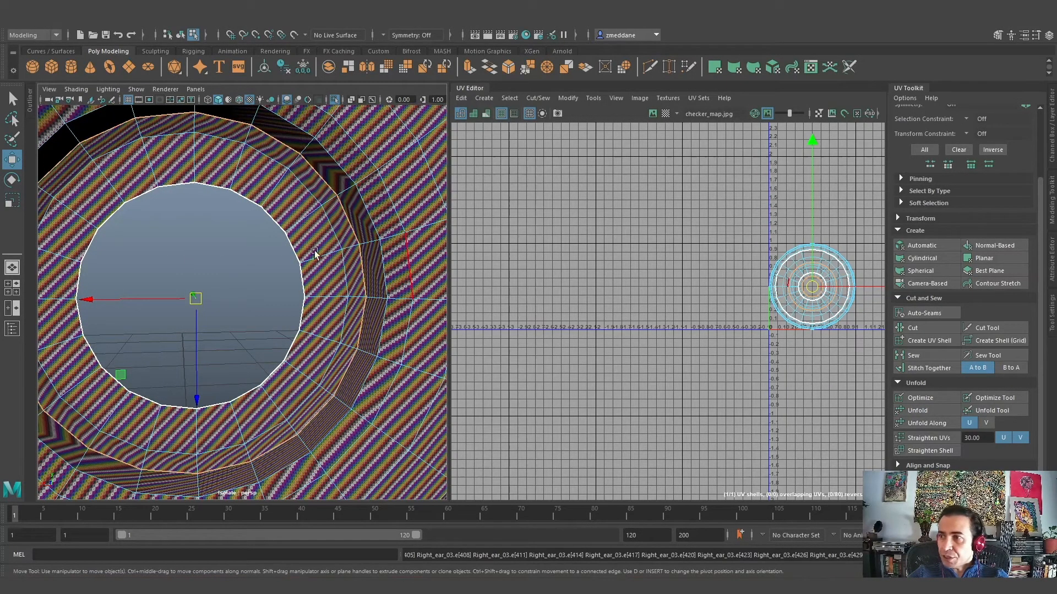
Select the inner recess ring's UV shell and move it out of the 0–1 tile along negative U
right_click(312, 225)
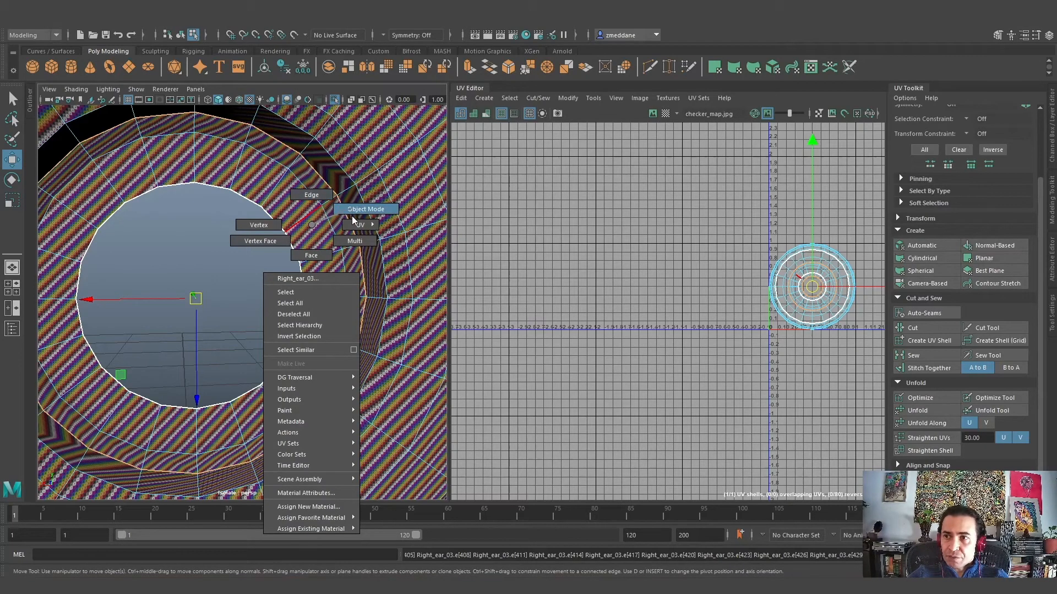
click(313, 196)
click(336, 272)
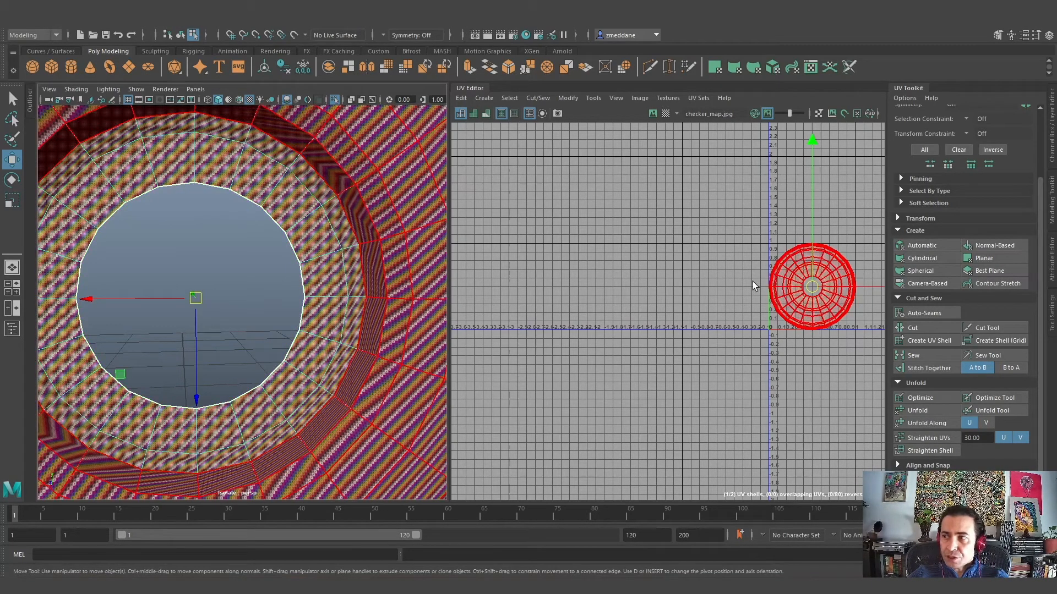
drag(854, 287, 595, 306)
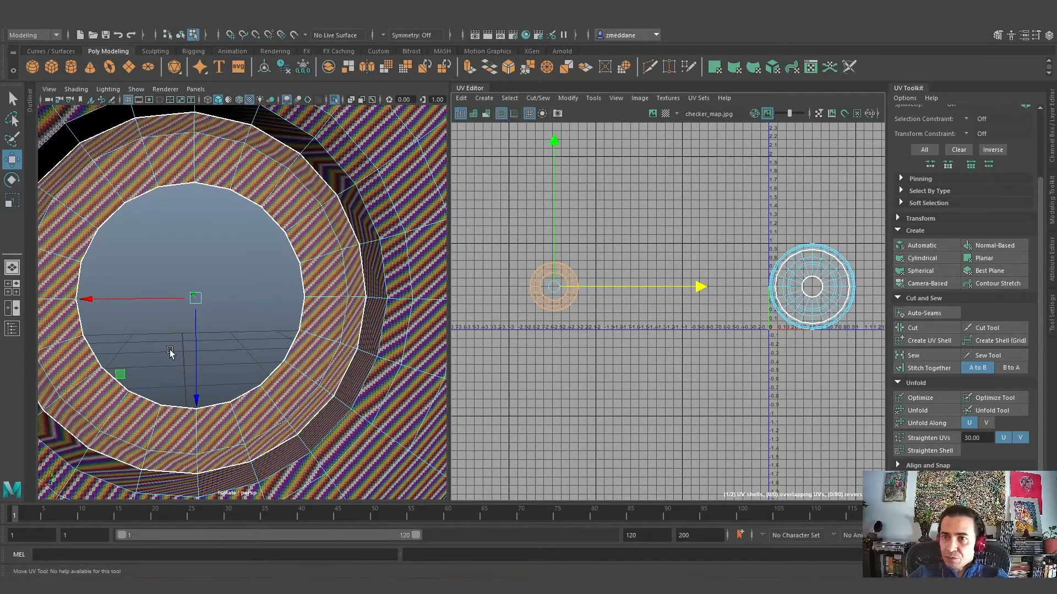
click(301, 155)
Cut the cushion's UVs along the edge loop where the front face meets the outer side, and pick an edge across that side
alt+middle_drag(282, 201, 345, 298)
alt+right_drag(346, 298, 276, 345)
alt+drag(275, 345, 372, 353)
right_drag(258, 234, 257, 205)
double_click(243, 220)
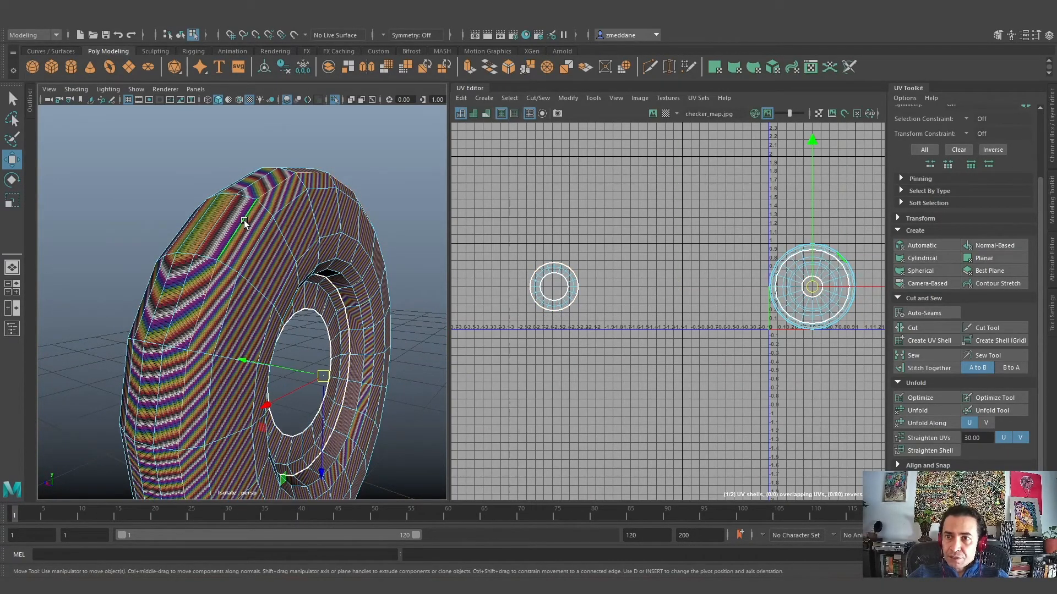
click(930, 331)
alt+drag(201, 327, 243, 342)
click(243, 343)
key(q)
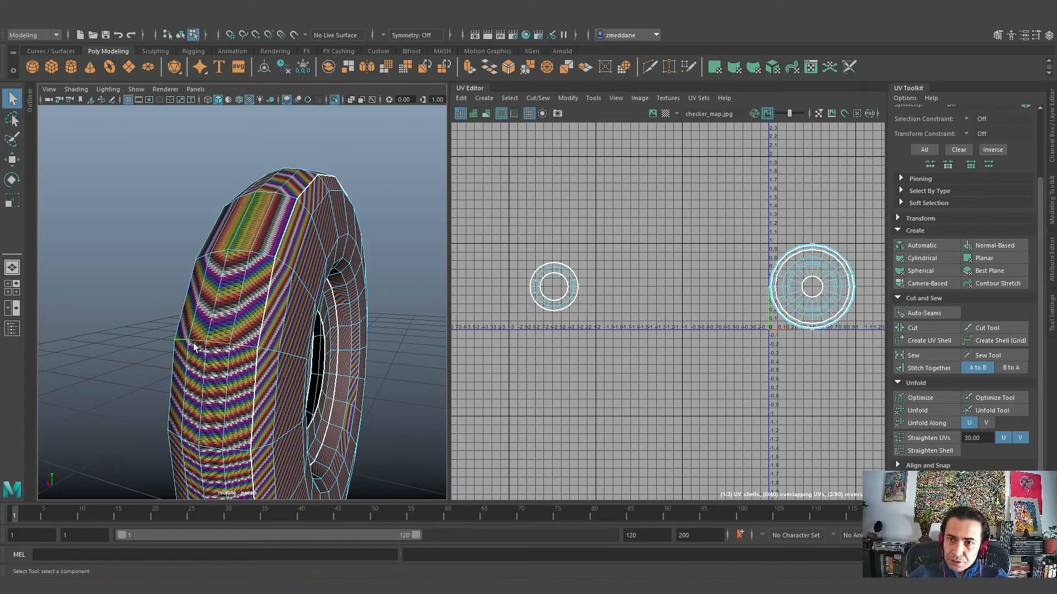
Try unfolding the cushion's front UV shell, check its checker pattern, and undo the unfold
alt+drag(349, 378, 264, 331)
right_drag(248, 237, 294, 266)
click(237, 219)
click(937, 408)
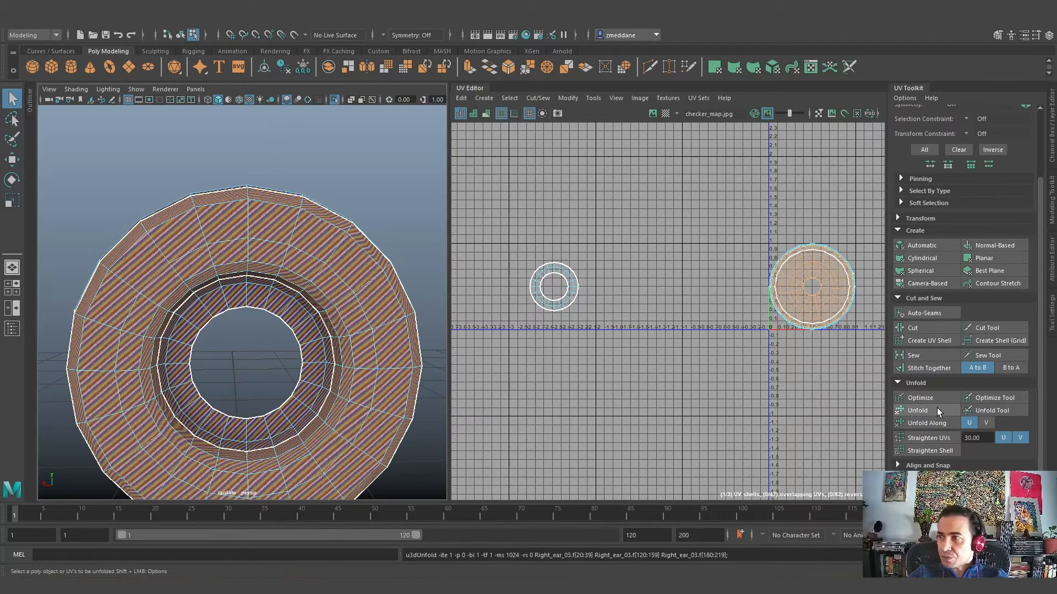
alt+drag(114, 297, 198, 340)
scroll(196, 329, up, 4)
alt+drag(284, 287, 289, 373)
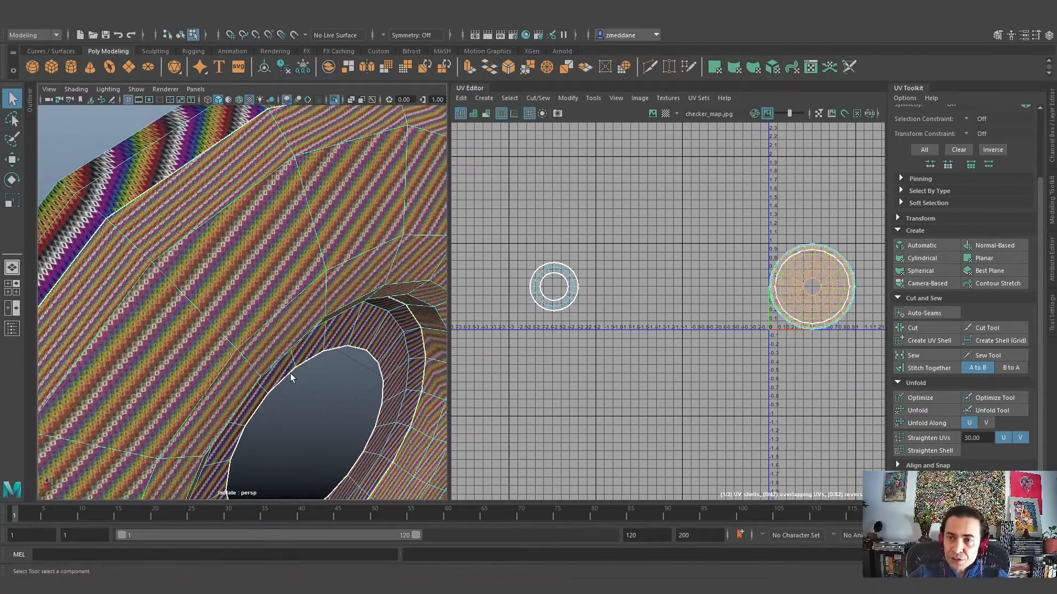
key(ctrl+z)
click(197, 247)
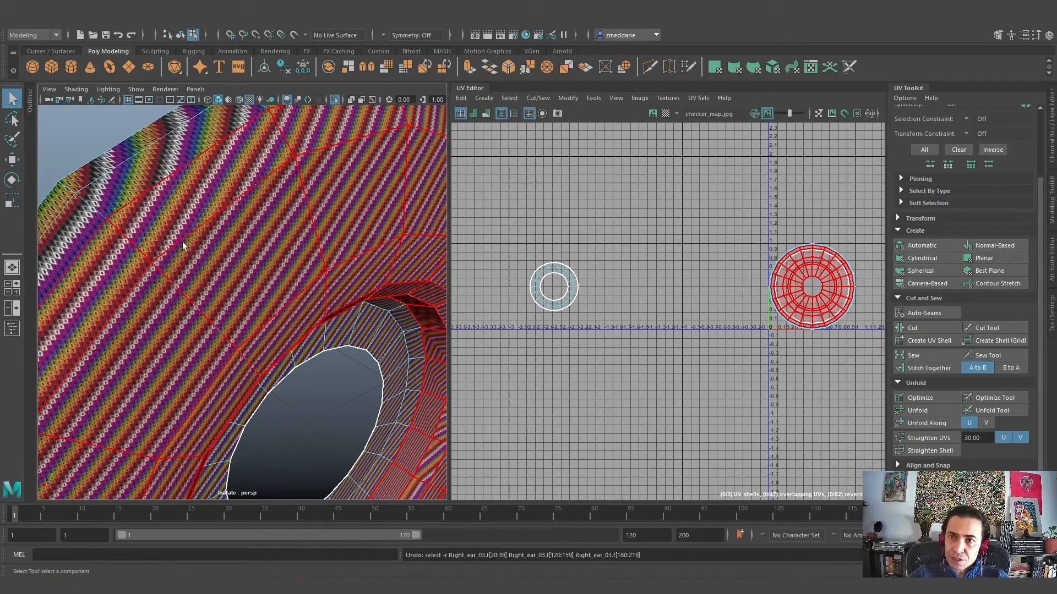
key(alt+F12)
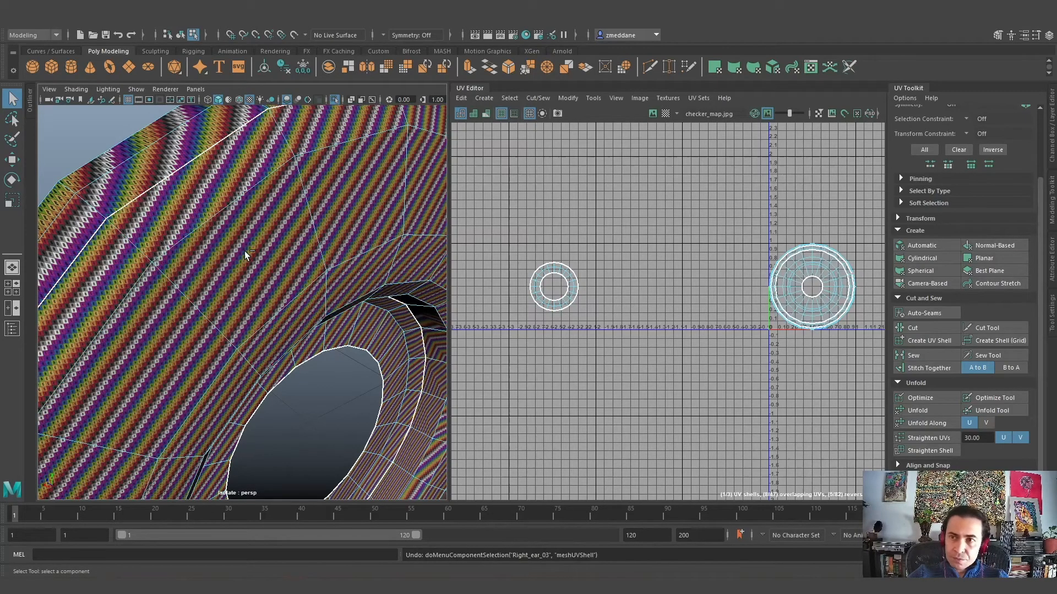
click(244, 251)
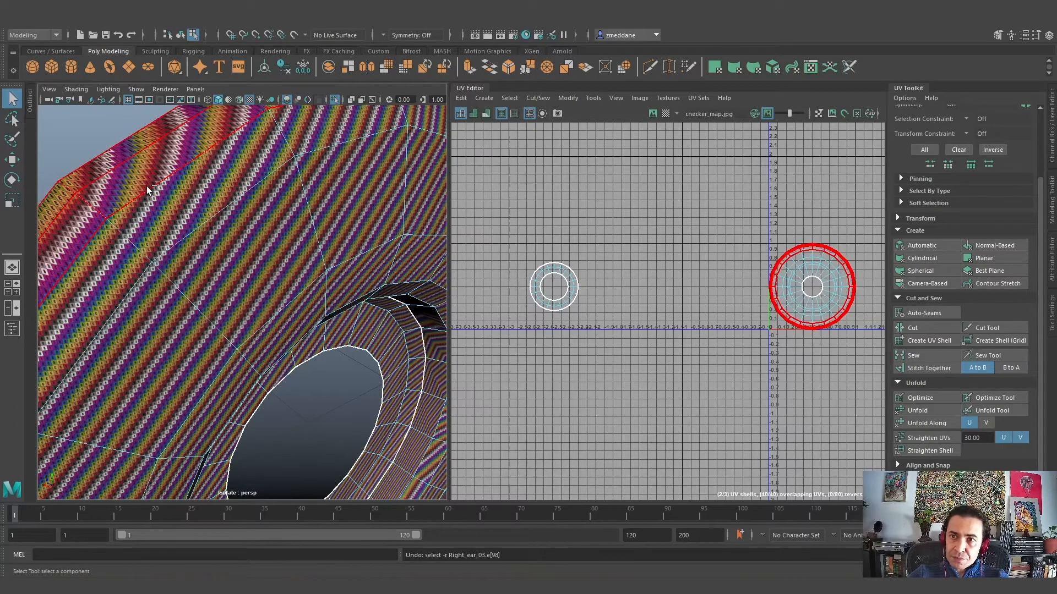
Cut the UVs along the next edge loop inward on the cushion's front and sew the previous outer seam
right_click(180, 229)
click(180, 199)
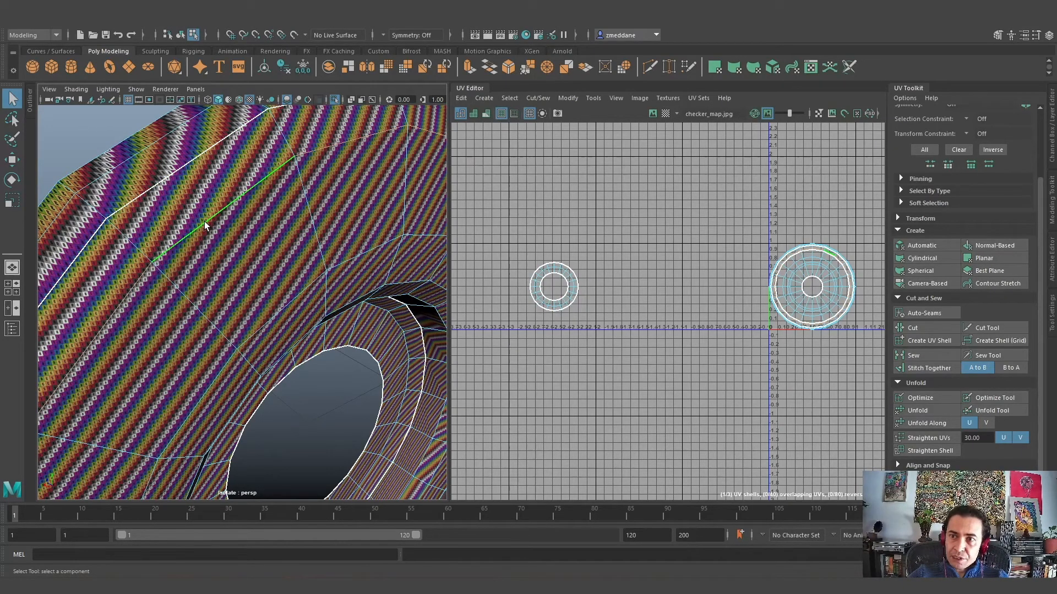
click(365, 252)
click(923, 326)
click(117, 216)
key(g)
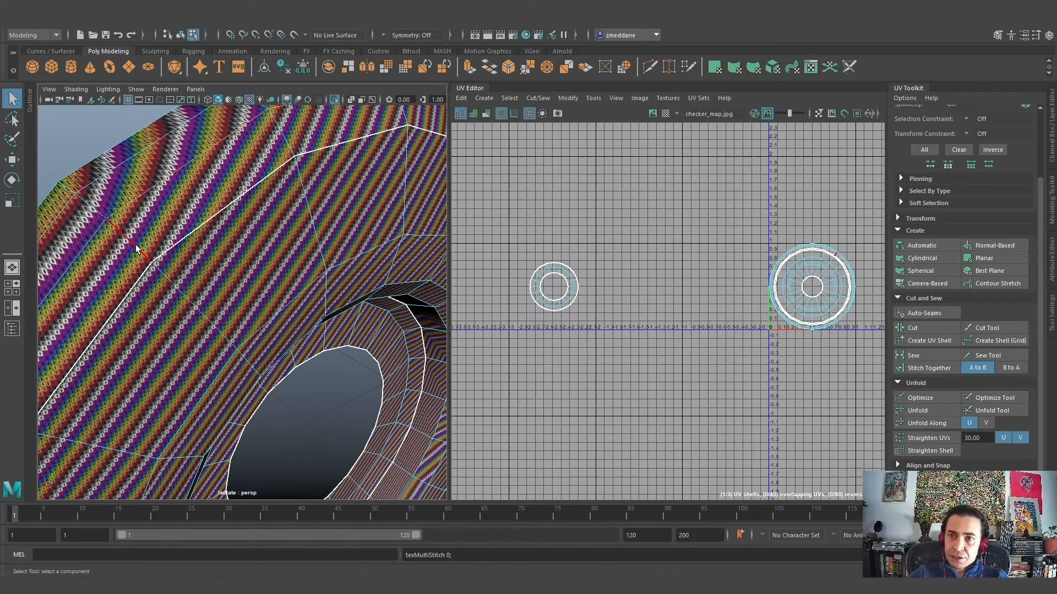
Cut the UVs along the edges running across the cushion's outer side
click(62, 185)
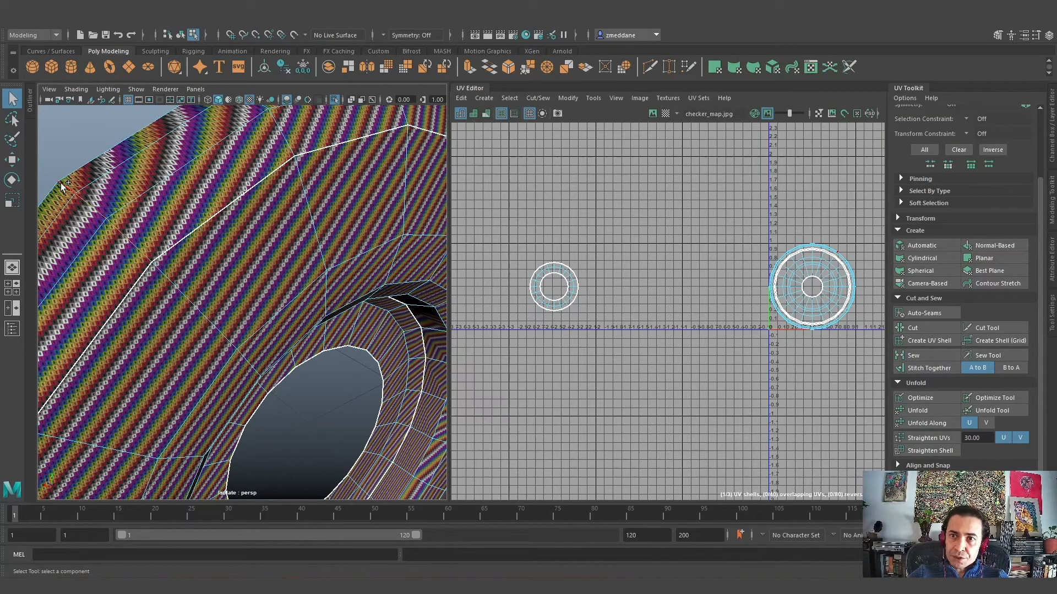
alt+drag(140, 294, 203, 309)
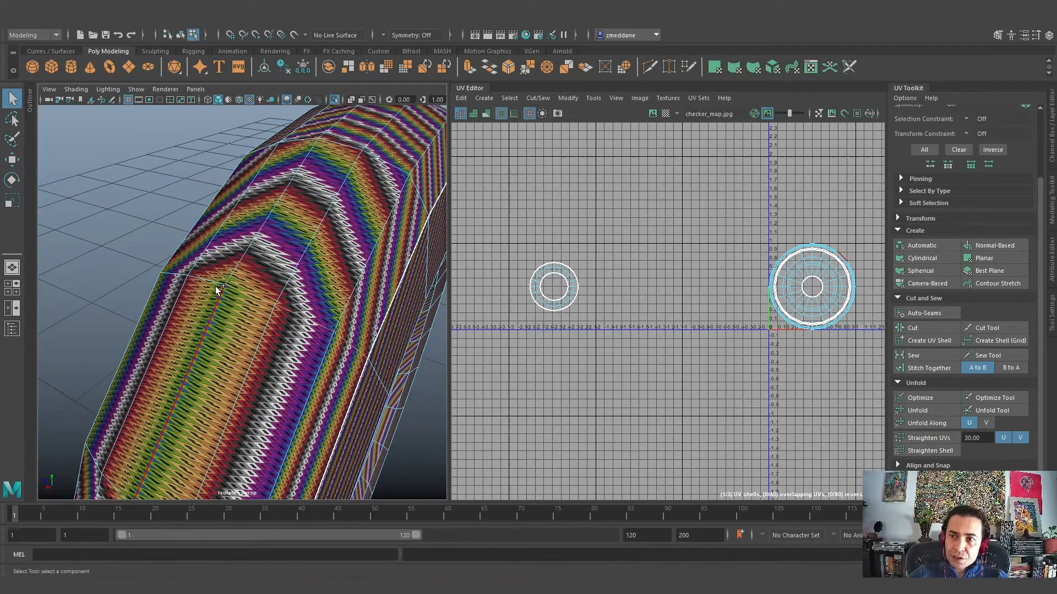
click(152, 274)
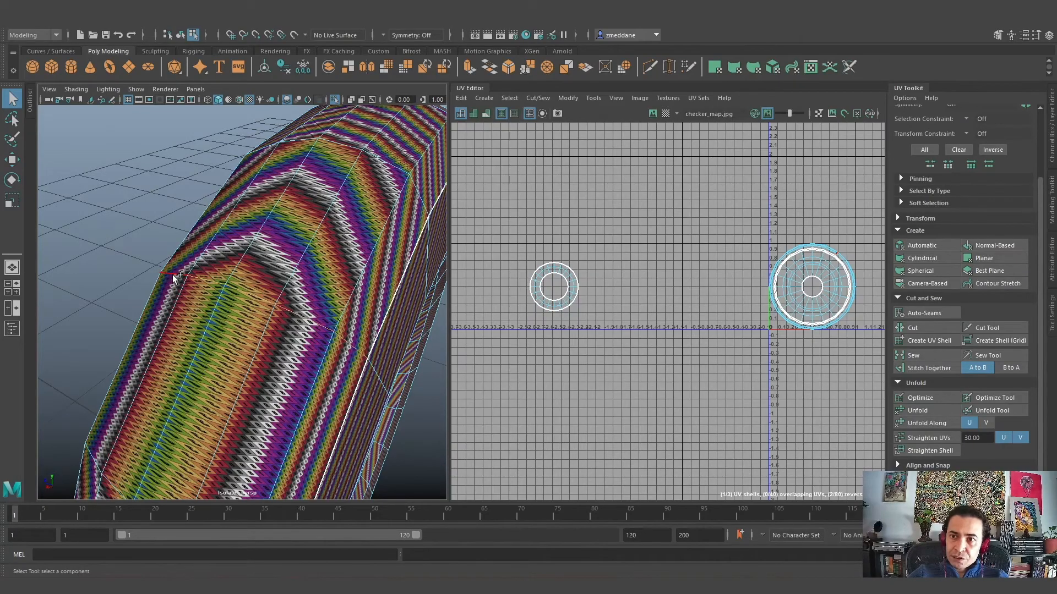
click(208, 99)
mouse_move(306, 441)
alt+mouse_down()
mouse_move(278, 431)
mouse_move(300, 398)
mouse_move(258, 396)
mouse_move(341, 424)
alt+mouse_up()
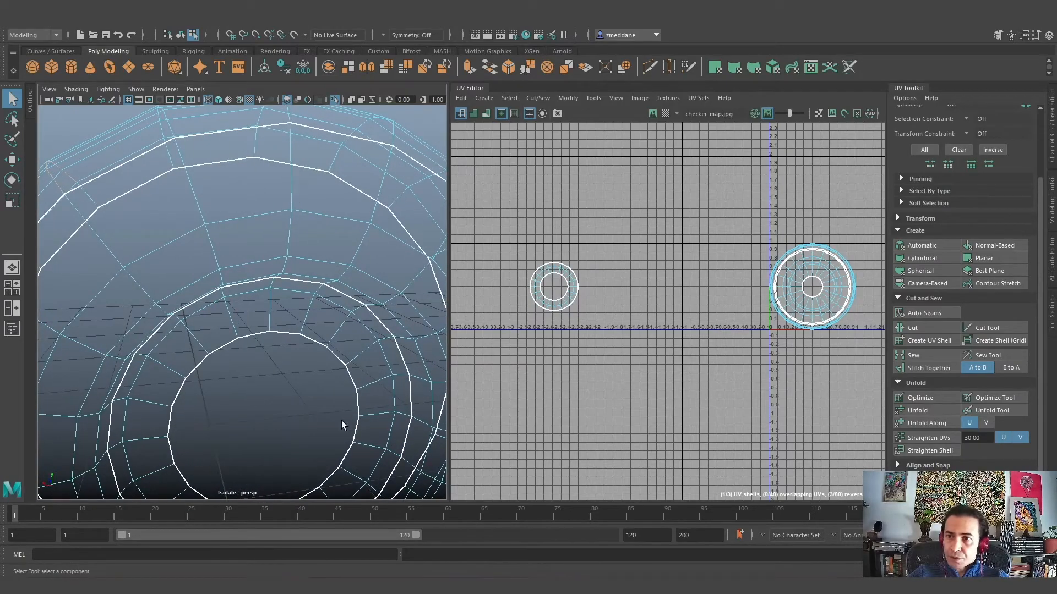
click(926, 328)
Select the cushion's front UV shell and unfold it
click(298, 263)
scroll(322, 286, down, 10)
right_click(214, 244)
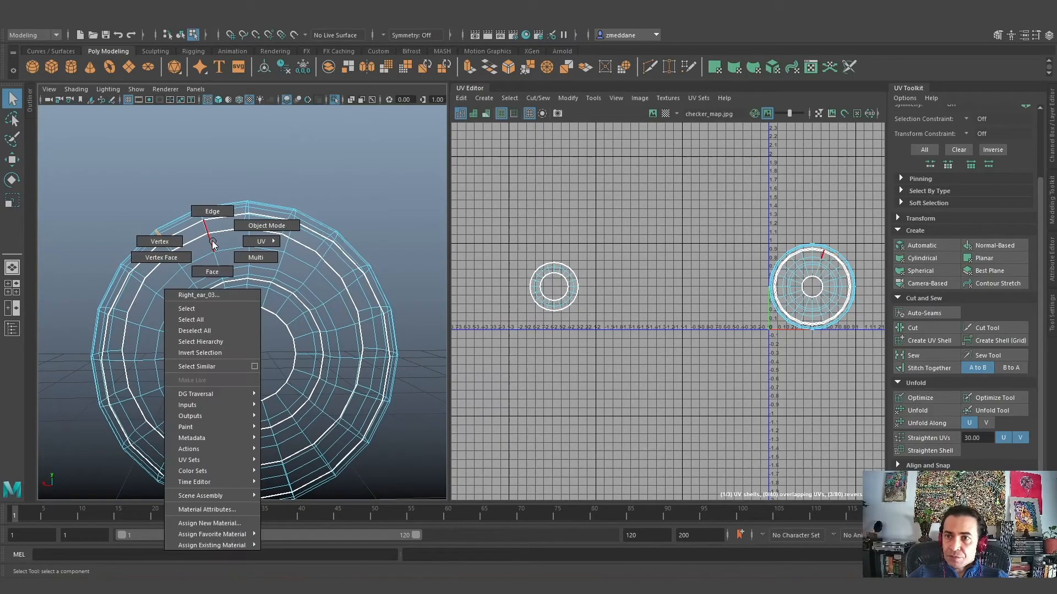
right_drag(246, 242, 247, 275)
click(219, 242)
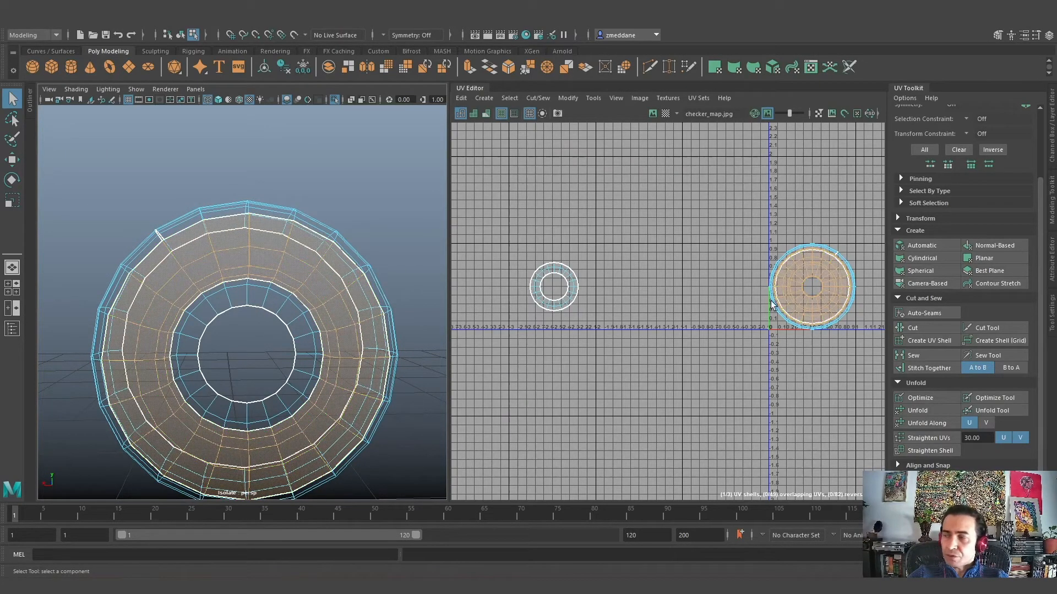
click(930, 410)
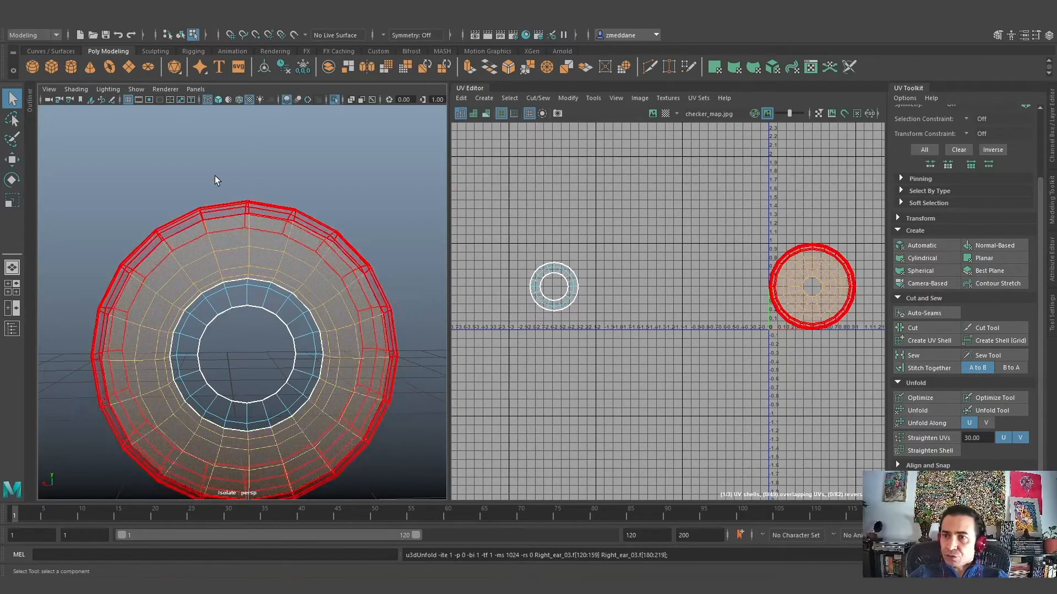
Show the checker texture and move the front UV shell out of the 0–1 tile, above the inner recess ring's shell
click(209, 99)
mouse_move(265, 306)
alt+mouse_down()
mouse_move(272, 366)
mouse_move(226, 297)
alt+mouse_up()
click(263, 347)
scroll(263, 347, up, 4)
click(223, 269)
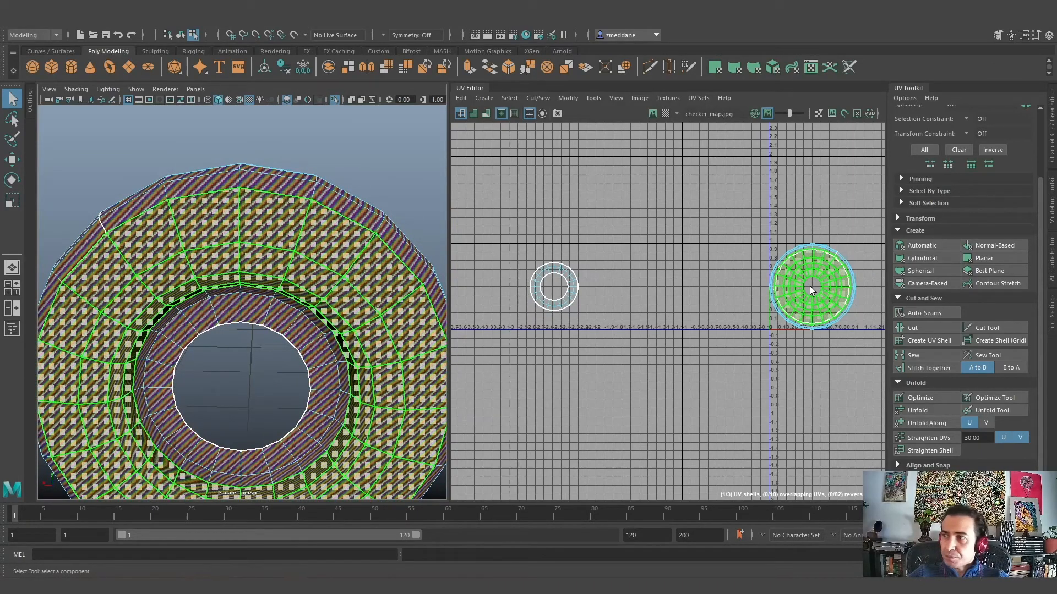
key(w)
drag(873, 286, 554, 217)
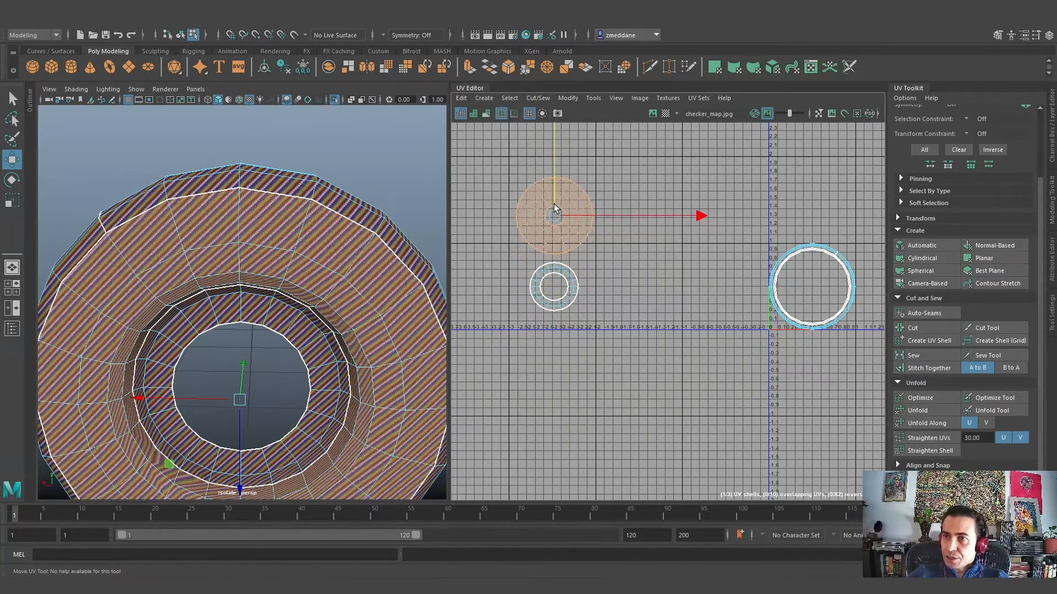
Try unfolding the cushion's outer-side UV shell and undo the unfold
alt+drag(241, 368, 308, 410)
click(289, 288)
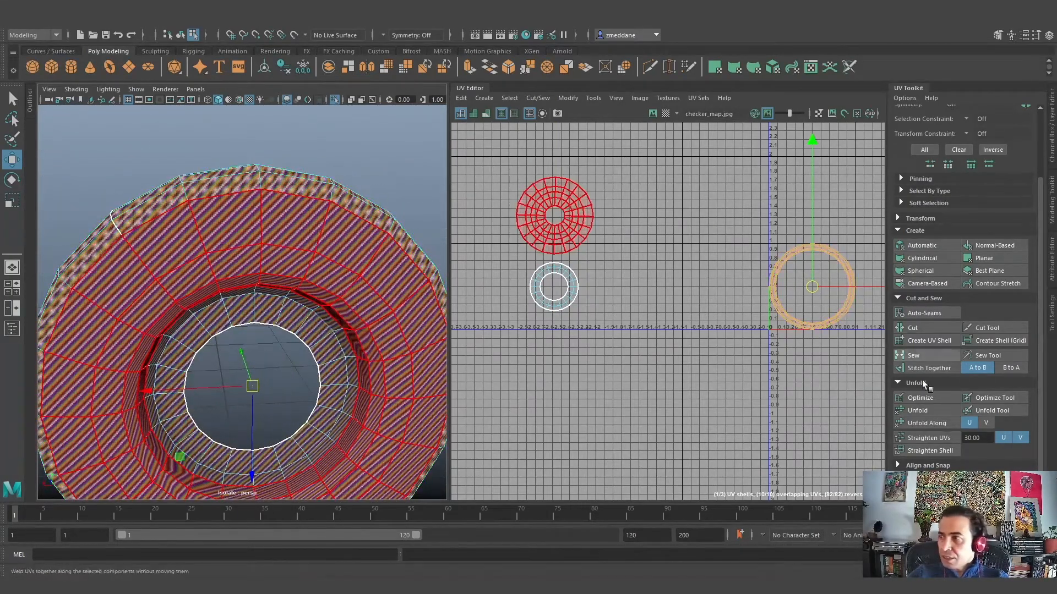
click(933, 410)
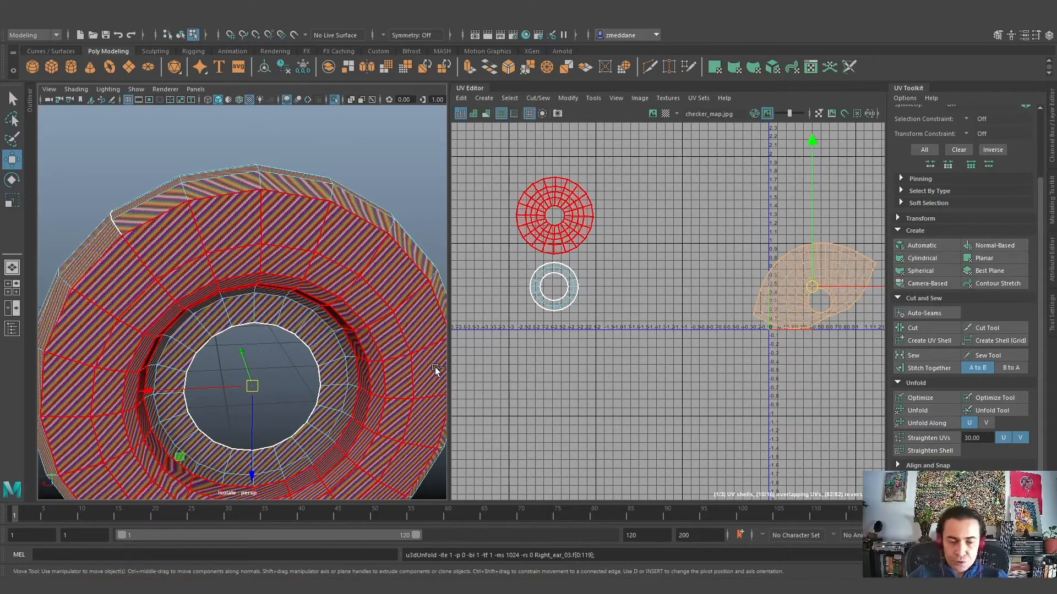
key(ctrl+z)
Cut the remaining uncut edge of the cross seam, where the outer side meets the cushion's front
alt+drag(431, 364, 270, 262)
right_drag(270, 262, 278, 235)
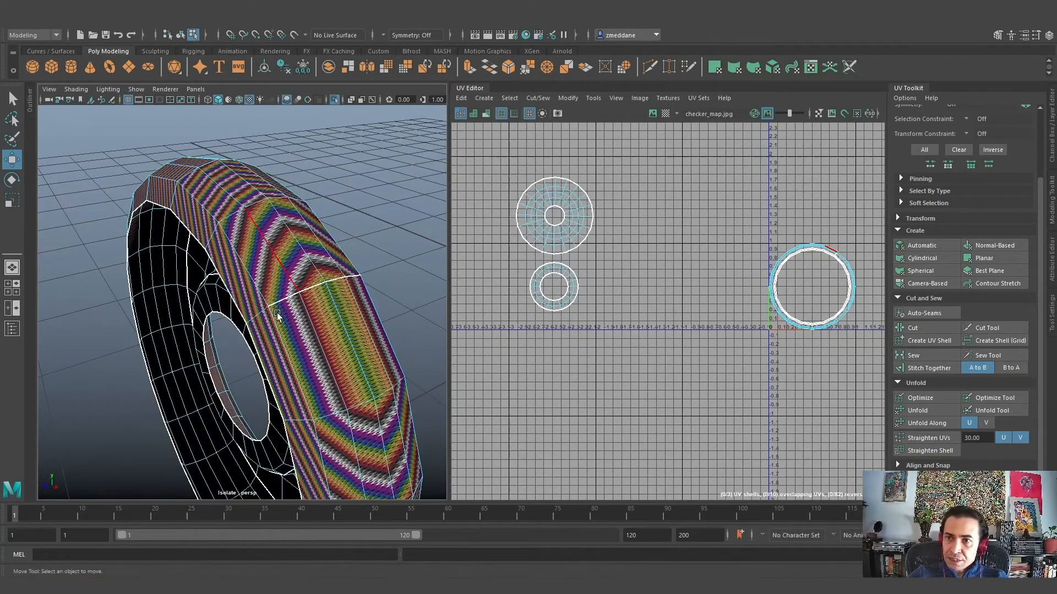
click(259, 315)
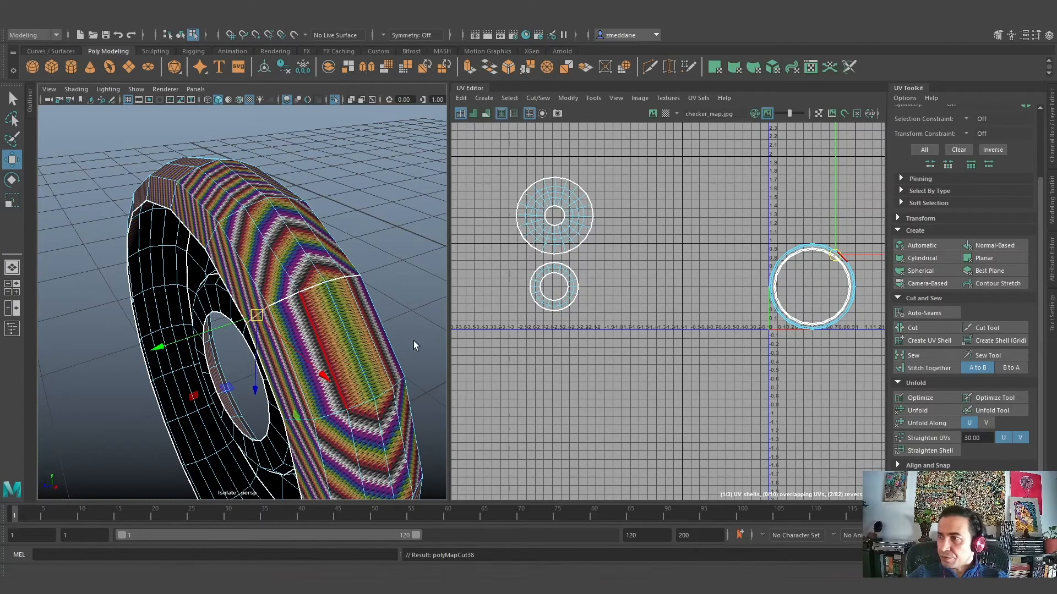
alt+drag(435, 347, 401, 358)
Select the cushion's outer-side UV shell and unfold it into a strip
right_drag(272, 299, 352, 275)
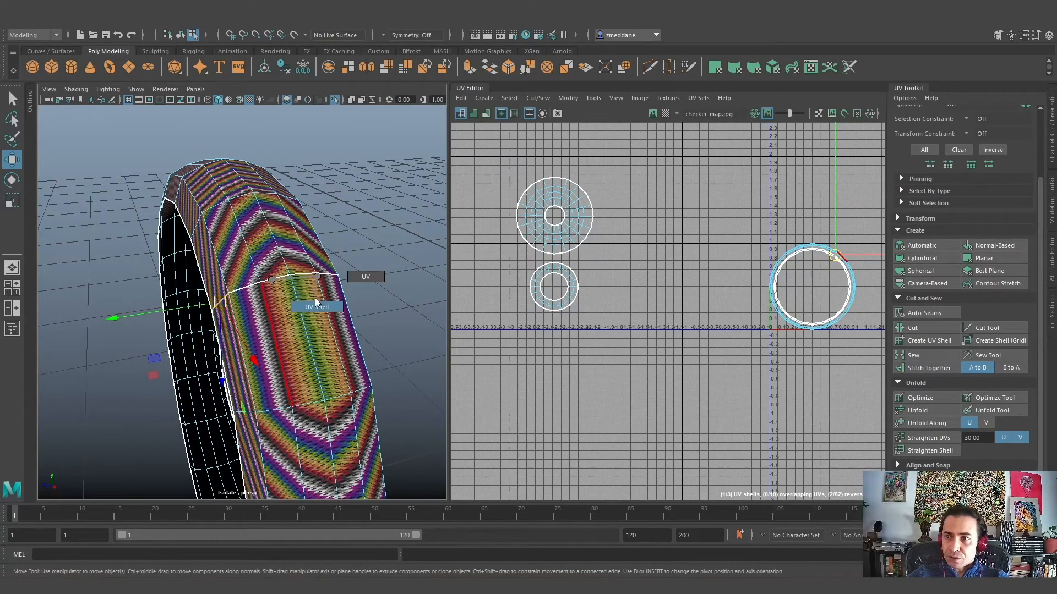
click(287, 329)
click(917, 410)
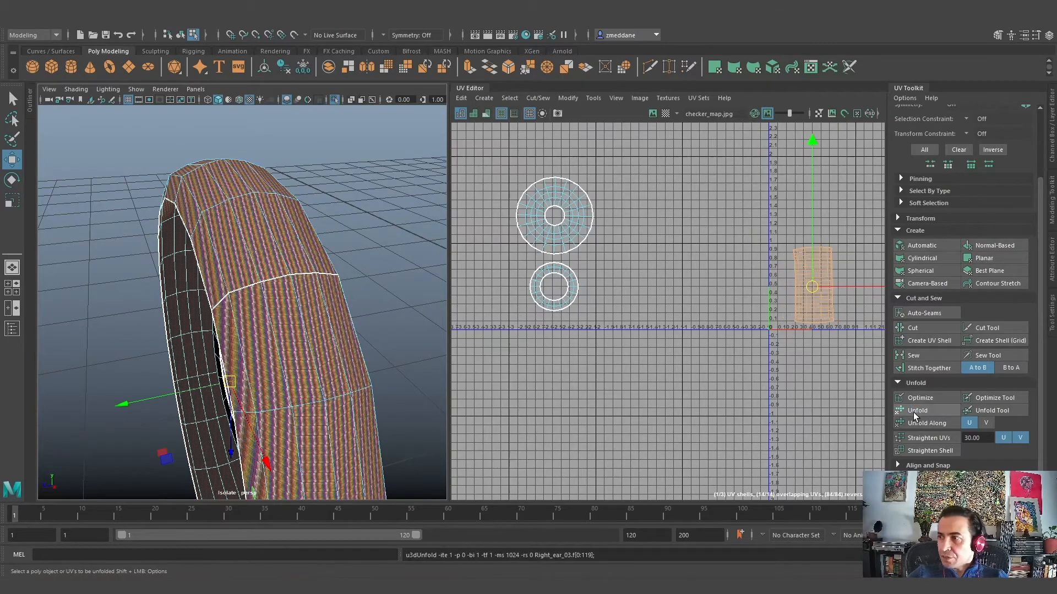
Rotate the outer-side strip by about 90 degrees so it lies horizontally, and straighten its UVs
alt+middle_drag(700, 376, 612, 368)
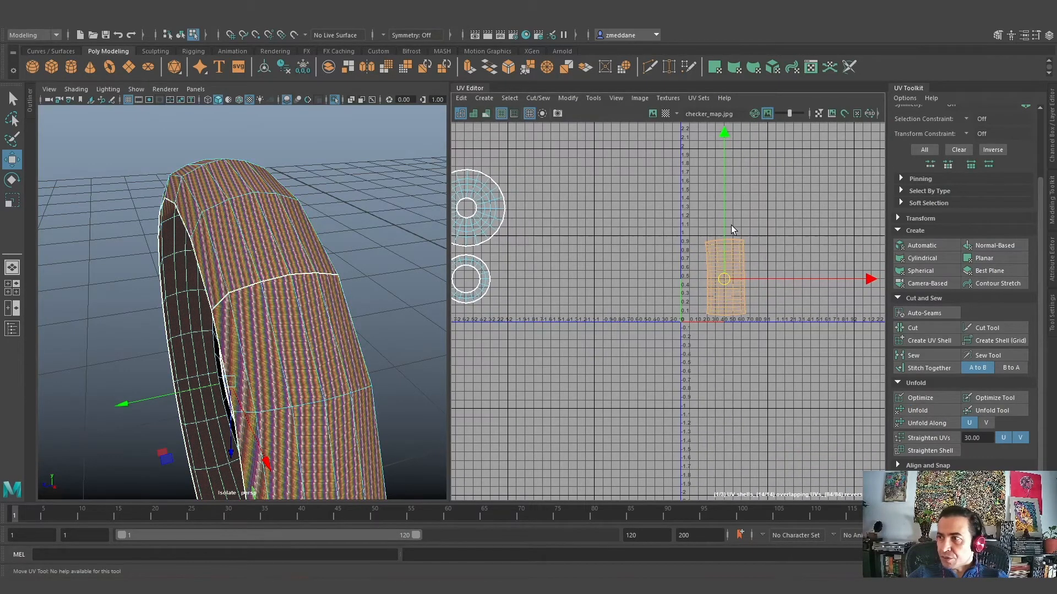
mouse_move(727, 233)
mouse_down()
mouse_move(725, 185)
mouse_move(724, 216)
mouse_up()
alt+middle_drag(721, 354, 650, 424)
scroll(649, 424, up, 3)
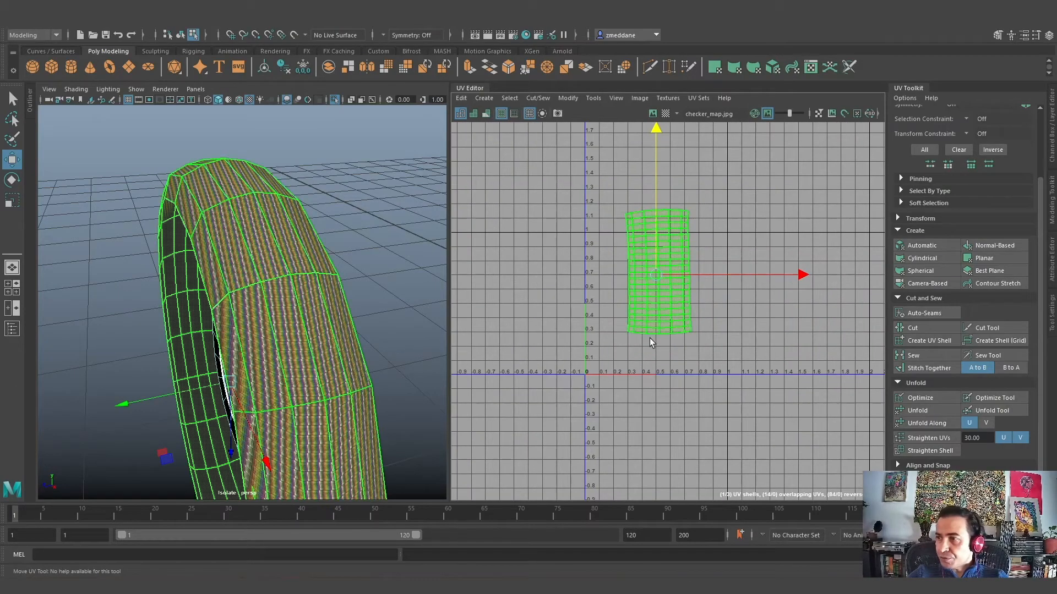
key(e)
drag(579, 395, 808, 383)
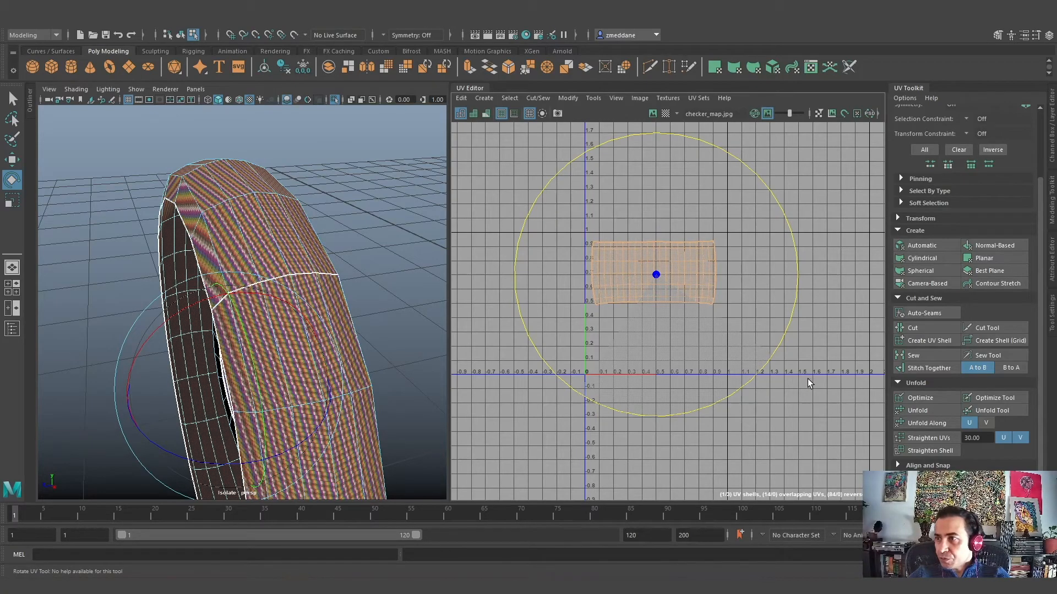
click(945, 439)
Scale the outer-side strip down strongly in V until its checkers look even, and inspect them around the cushion
alt+drag(301, 371, 394, 360)
alt+right_drag(333, 301, 375, 308)
alt+drag(375, 308, 276, 312)
key(w)
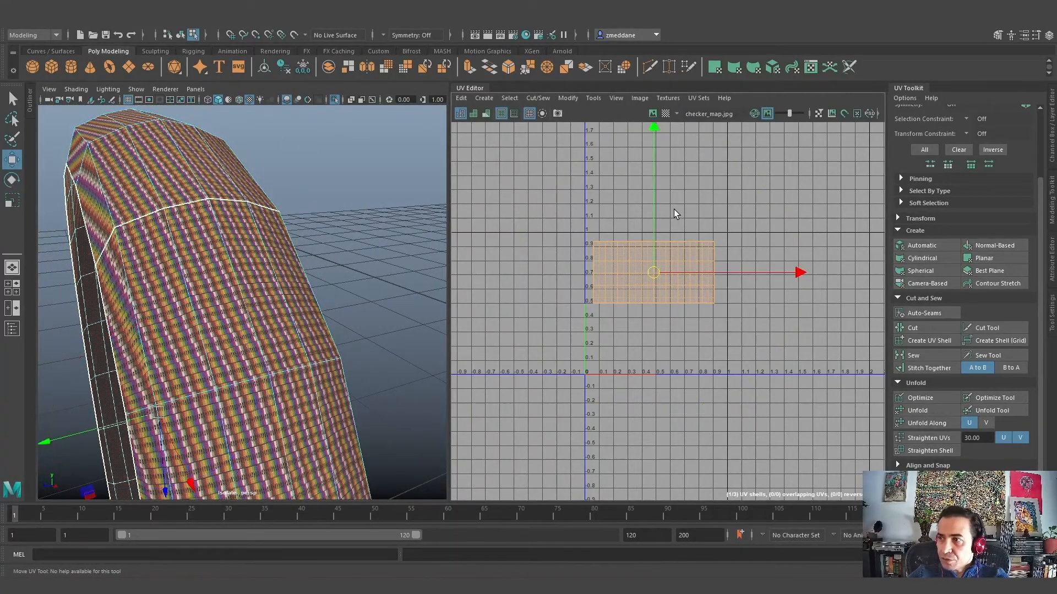
key(r)
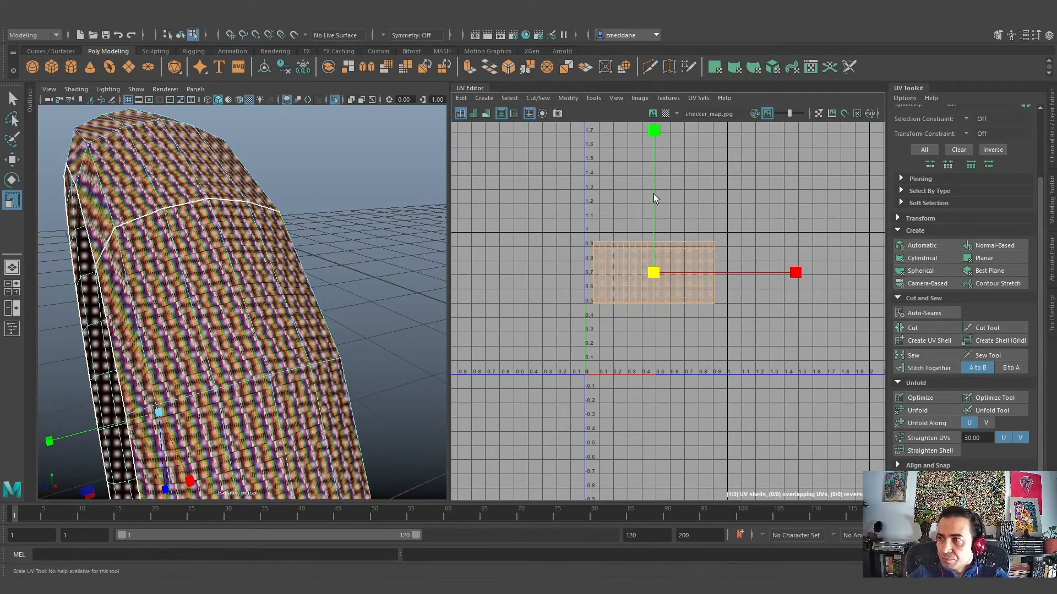
drag(654, 130, 647, 257)
alt+drag(275, 421, 243, 345)
alt+right_drag(243, 345, 266, 329)
alt+drag(265, 329, 331, 336)
alt+right_drag(331, 335, 317, 358)
alt+drag(317, 357, 307, 351)
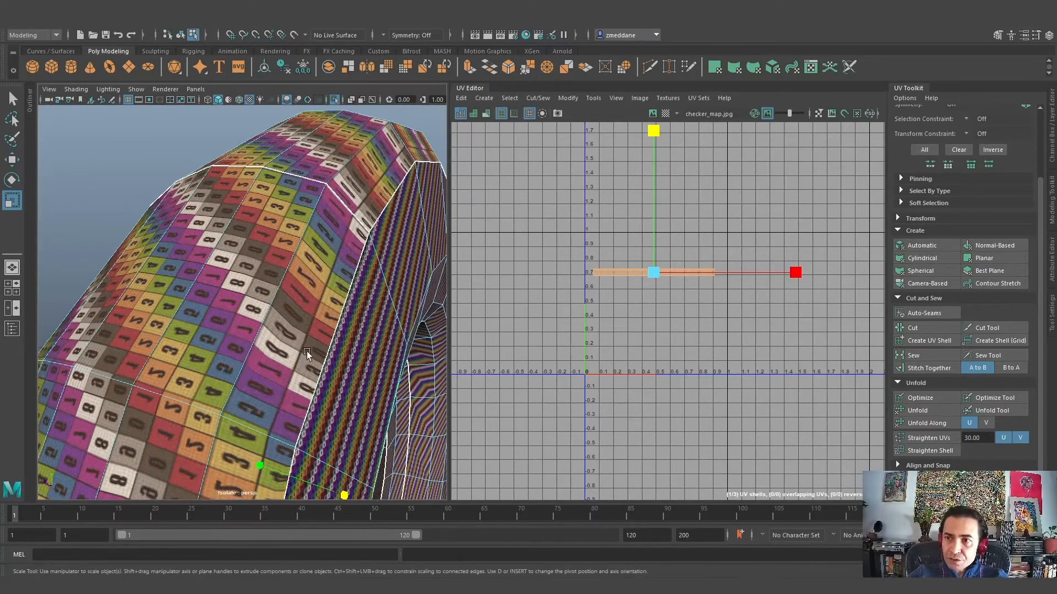
Select the border edge loop between the cushion's outer side and front, and move its UVs slightly down in V
right_drag(312, 313, 312, 254)
click(333, 332)
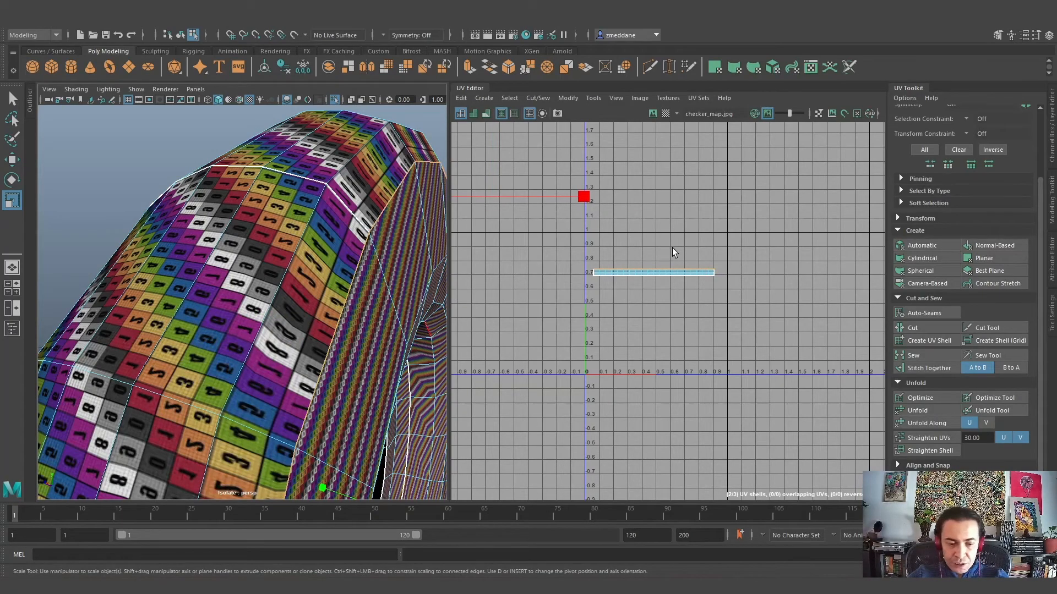
key(a)
key(w)
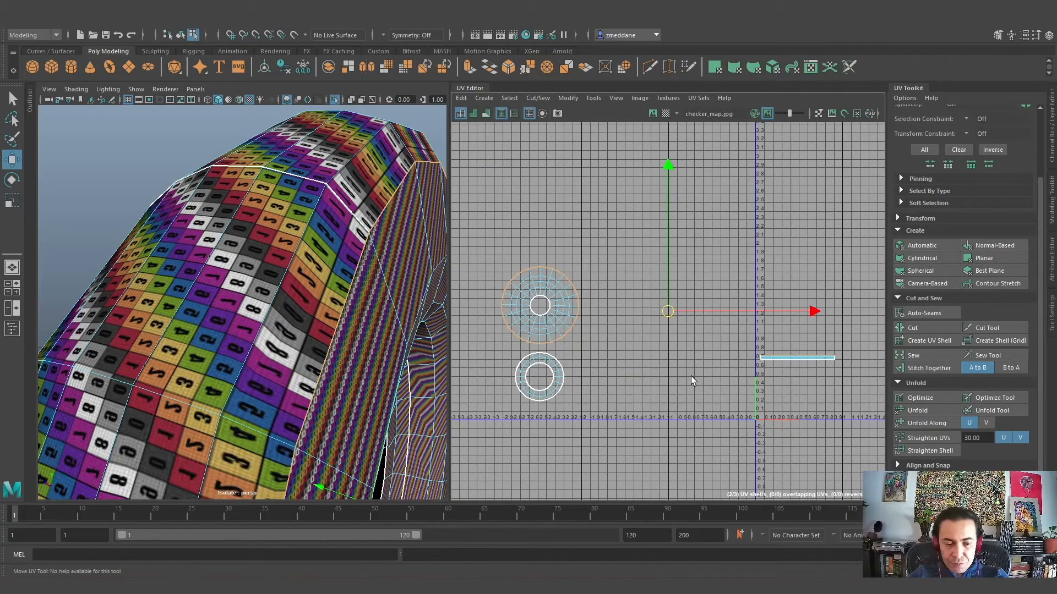
drag(670, 165, 666, 166)
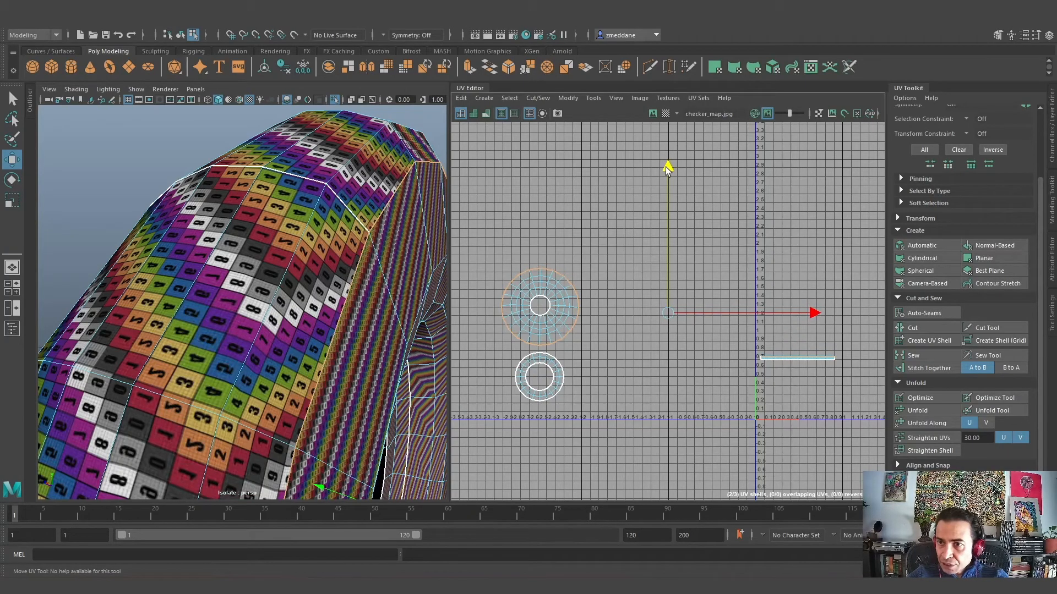
Select the edge loop nearest the strip's lower border and move it slightly up in V to even the checkers
alt+drag(283, 382, 305, 361)
click(310, 356)
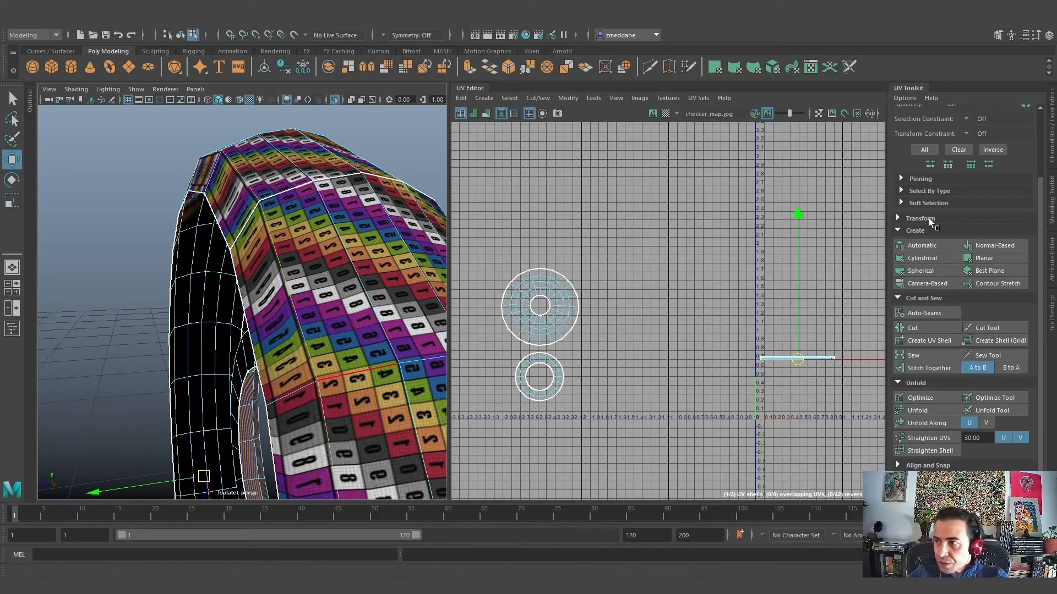
alt+middle_drag(722, 459, 676, 434)
alt+right_drag(676, 435, 733, 356)
alt+middle_drag(733, 356, 655, 410)
alt+right_drag(656, 411, 780, 402)
alt+middle_drag(863, 308, 758, 461)
alt+right_drag(550, 360, 677, 367)
alt+middle_drag(677, 368, 706, 349)
alt+right_drag(709, 311, 817, 312)
alt+middle_drag(789, 292, 756, 399)
alt+right_drag(496, 441, 715, 432)
alt+middle_drag(765, 348, 685, 430)
alt+right_drag(464, 454, 610, 462)
alt+middle_drag(736, 365, 626, 455)
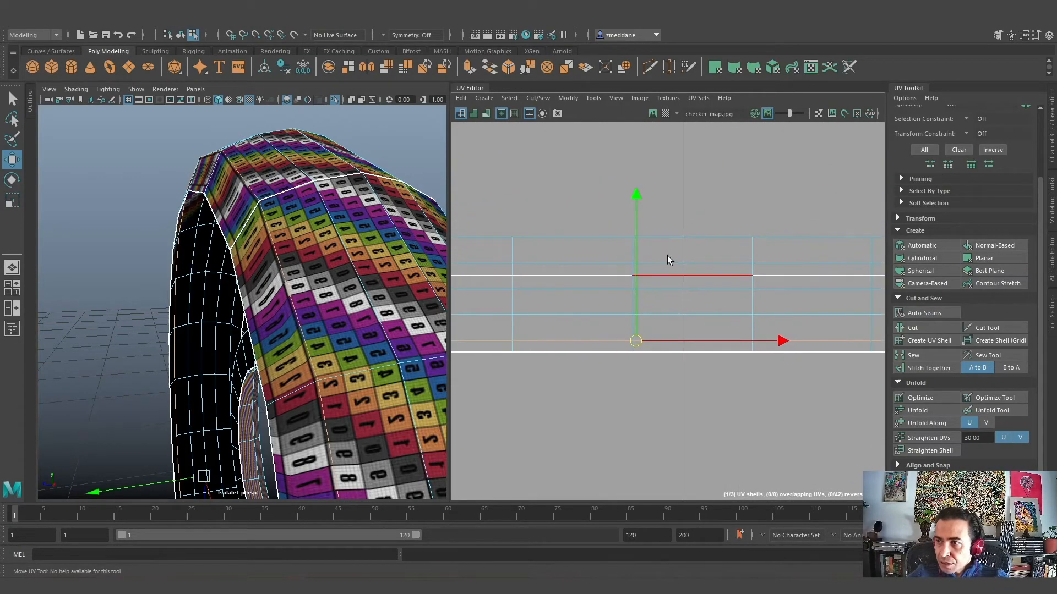
drag(636, 196, 636, 190)
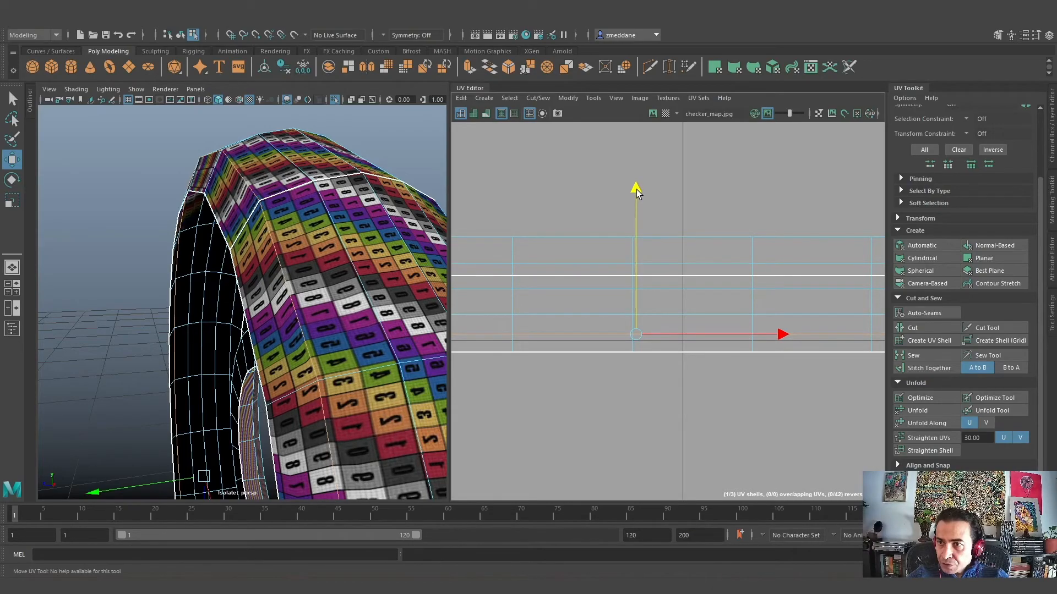
Select the front and inner recess ring UV shells together and scale them down uniformly to enlarge their checkers
alt+drag(392, 256, 316, 298)
alt+right_drag(316, 298, 229, 328)
alt+drag(229, 328, 211, 365)
alt+middle_drag(646, 371, 810, 381)
scroll(757, 352, down, 6)
scroll(758, 352, down, 2)
right_drag(269, 281, 323, 308)
click(349, 419)
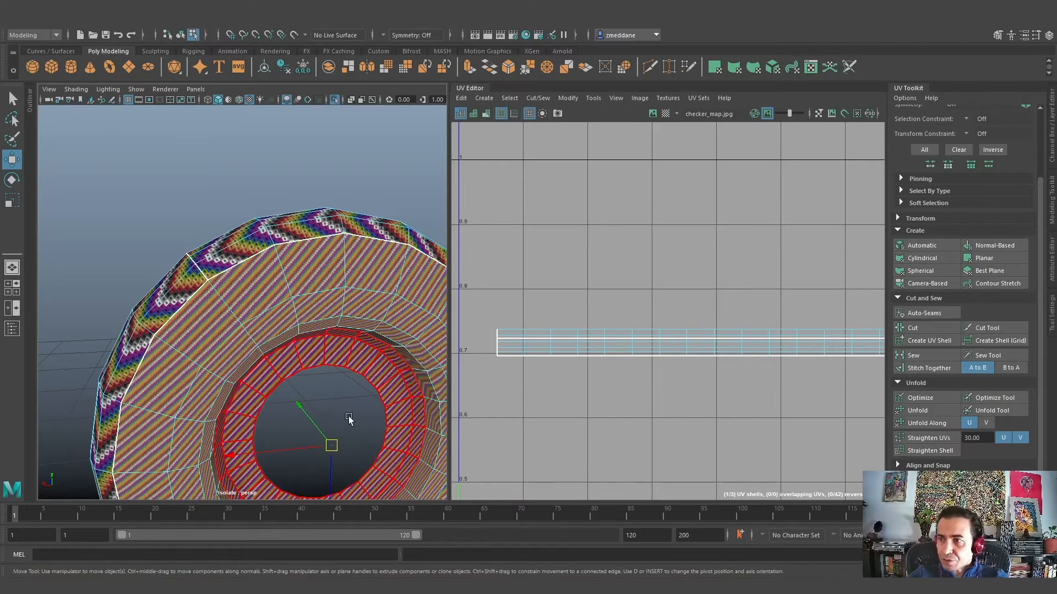
shift+click(342, 355)
scroll(682, 352, down, 2)
alt+middle_drag(512, 338, 718, 400)
key(f)
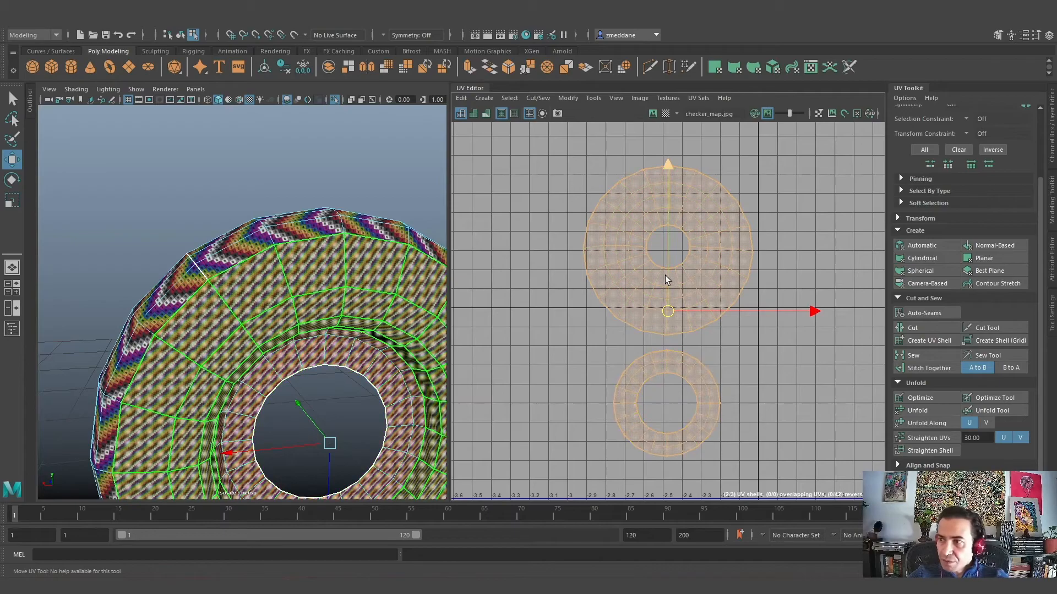
key(r)
drag(668, 311, 562, 323)
Move the front and recess ring shells above the outer-side strip
alt+middle_drag(723, 353, 616, 359)
scroll(624, 369, down, 1)
key(e)
key(q)
key(w)
key(e)
key(w)
key(q)
key(w)
drag(616, 323, 766, 433)
alt+middle_drag(766, 433, 550, 400)
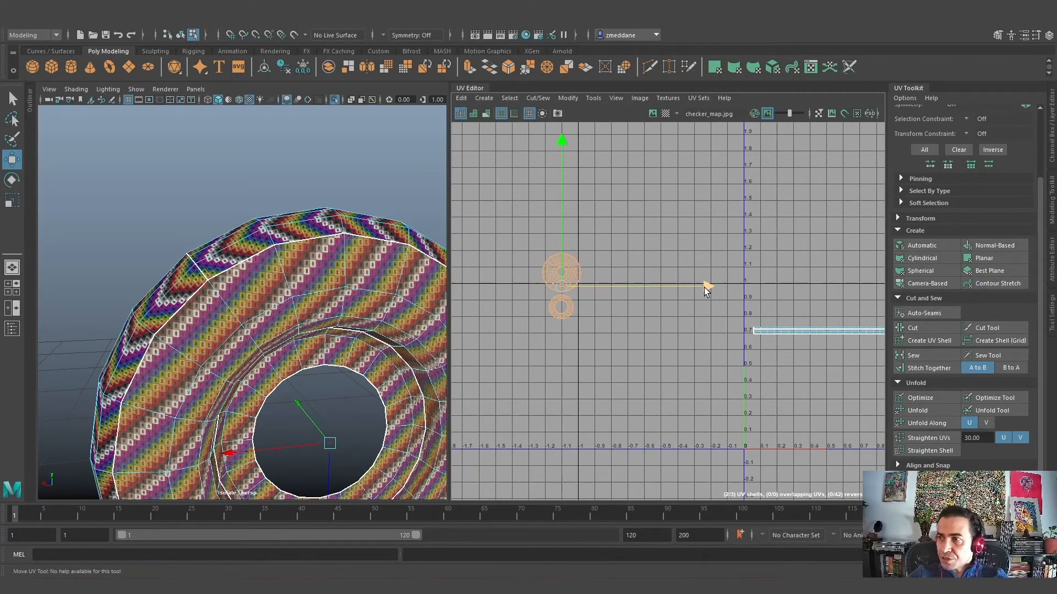
drag(723, 289, 955, 299)
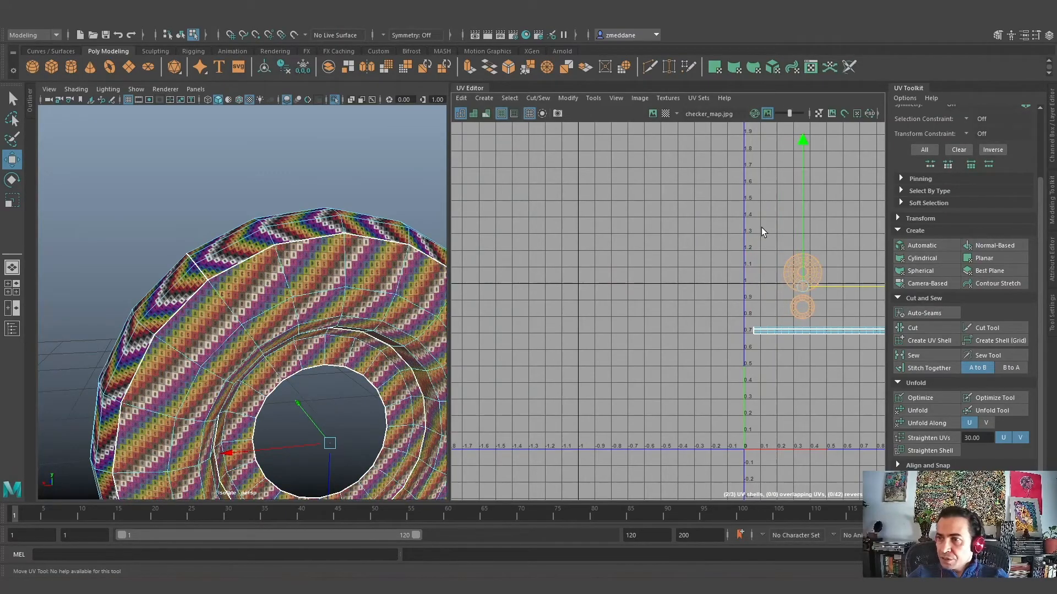
Select all three cushion UV shells and move them together out of the 0–1 tile along negative U
drag(762, 231, 858, 396)
drag(824, 294, 512, 259)
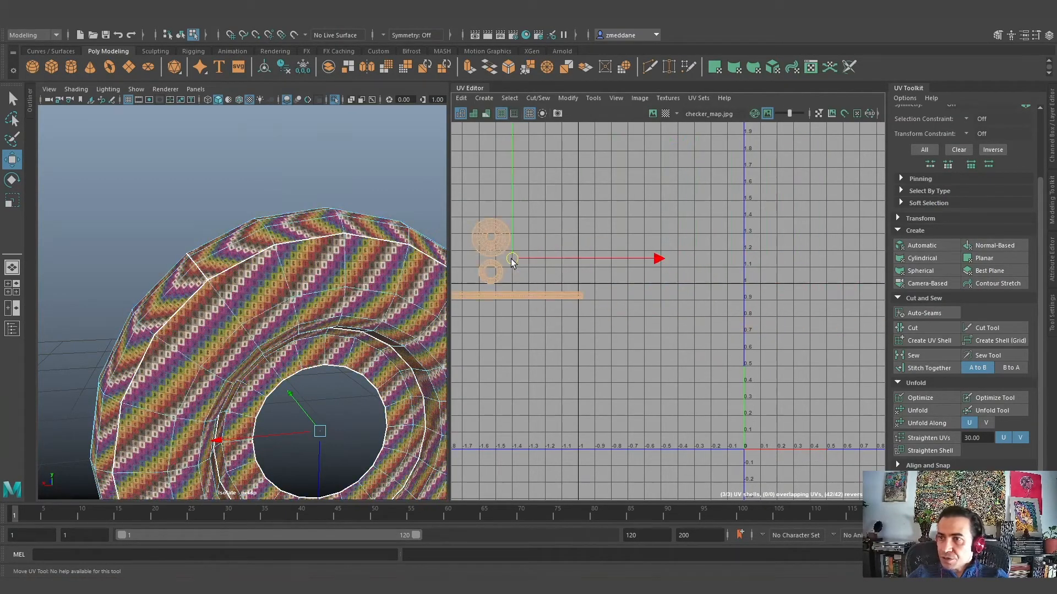
Turn off the cushion's isolation to show the whole headphone, and return to object selection
click(332, 100)
click(236, 154)
scroll(237, 154, down, 3)
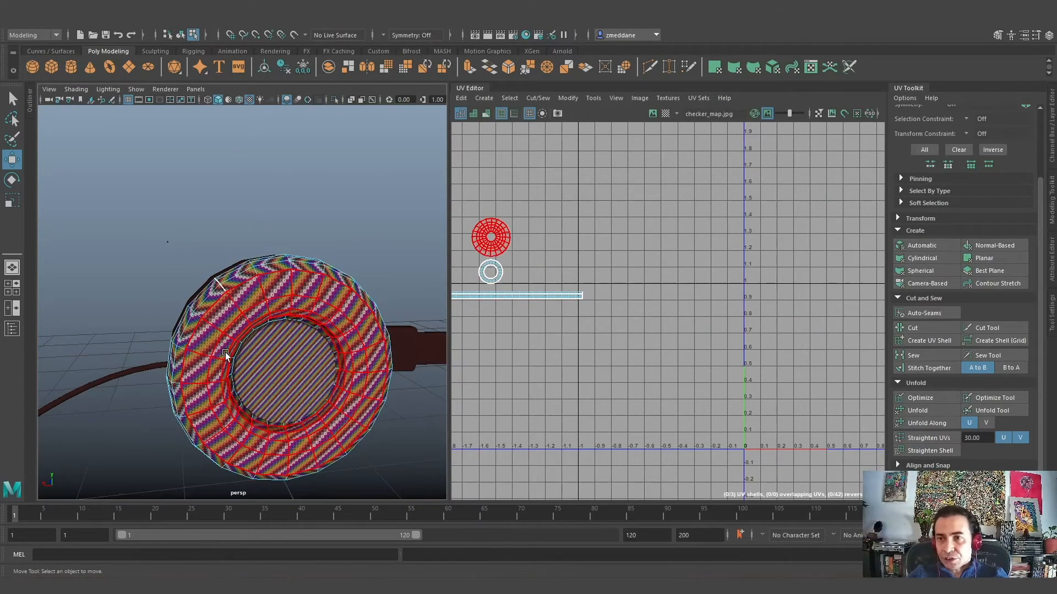
alt+drag(217, 347, 238, 361)
right_drag(229, 280, 283, 266)
click(284, 195)
Check the cushion's checker pattern from the side and select the ear cup's wide housing band
alt+drag(250, 357, 217, 377)
scroll(285, 349, up, 5)
scroll(147, 334, down, 3)
scroll(267, 357, up, 4)
alt+middle_drag(217, 377, 248, 329)
click(180, 343)
alt+drag(260, 392, 259, 381)
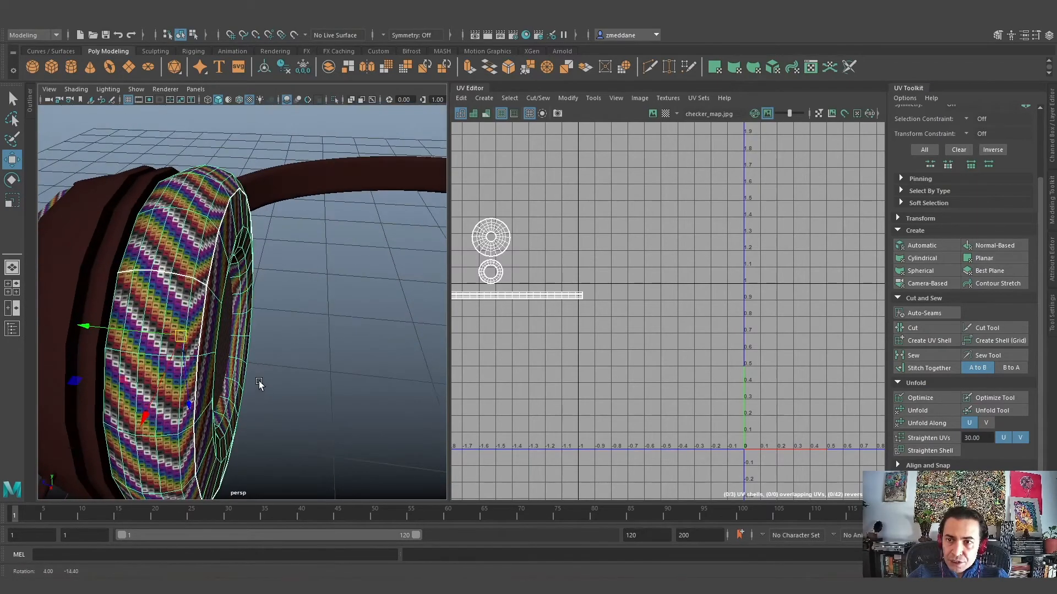
click(330, 363)
alt+drag(258, 315, 162, 321)
click(178, 298)
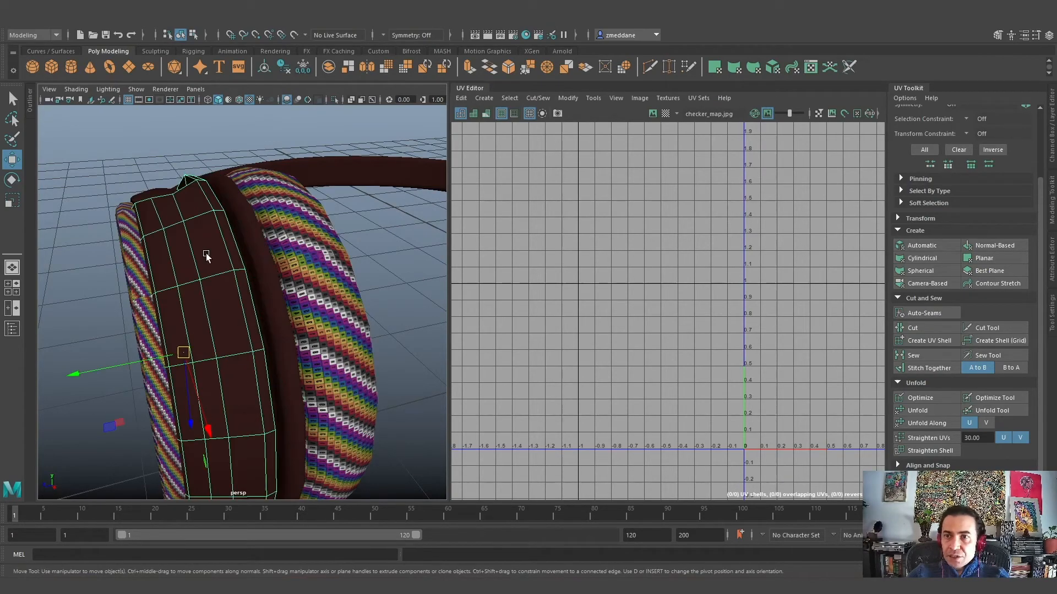
Isolate the housing, turn the view to face its half-disc cap, and switch to face selection
click(333, 100)
alt+drag(297, 264, 385, 367)
scroll(385, 368, down, 5)
scroll(264, 376, up, 3)
alt+drag(277, 377, 332, 334)
alt+drag(334, 334, 276, 290)
scroll(271, 295, down, 3)
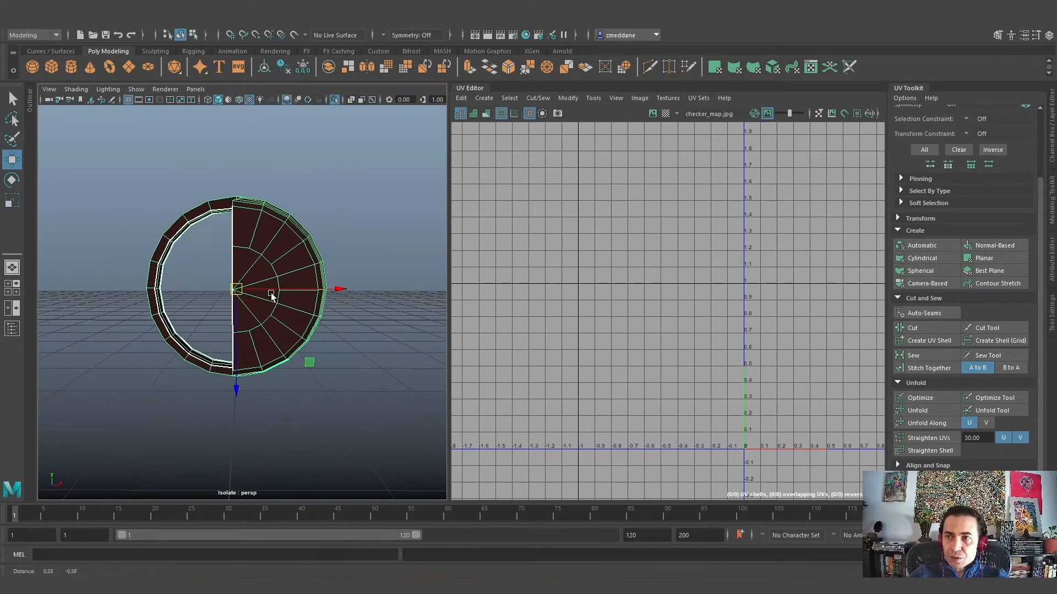
right_click(262, 244)
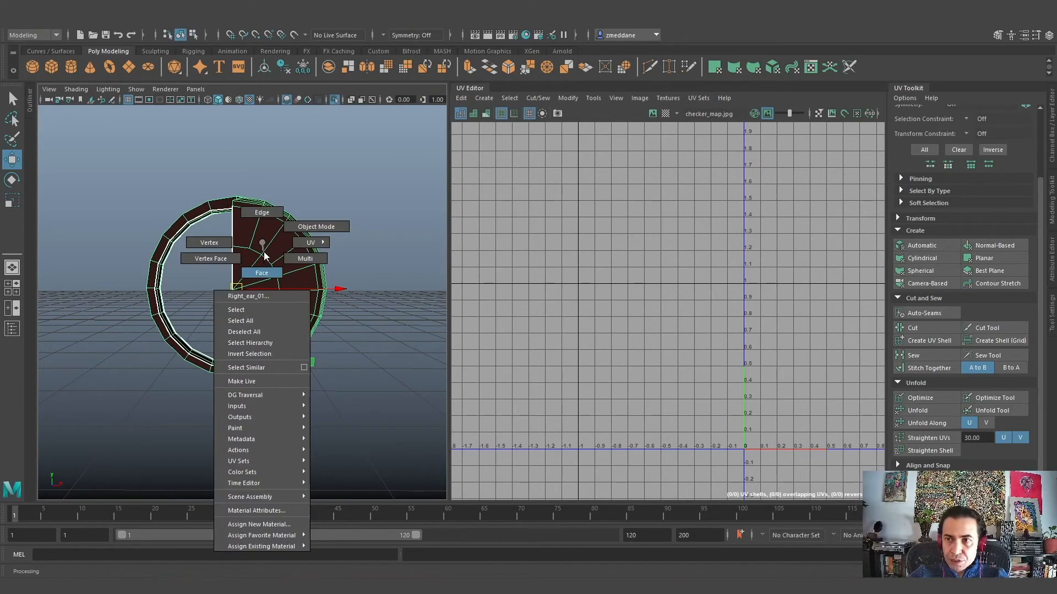
click(262, 273)
click(240, 266)
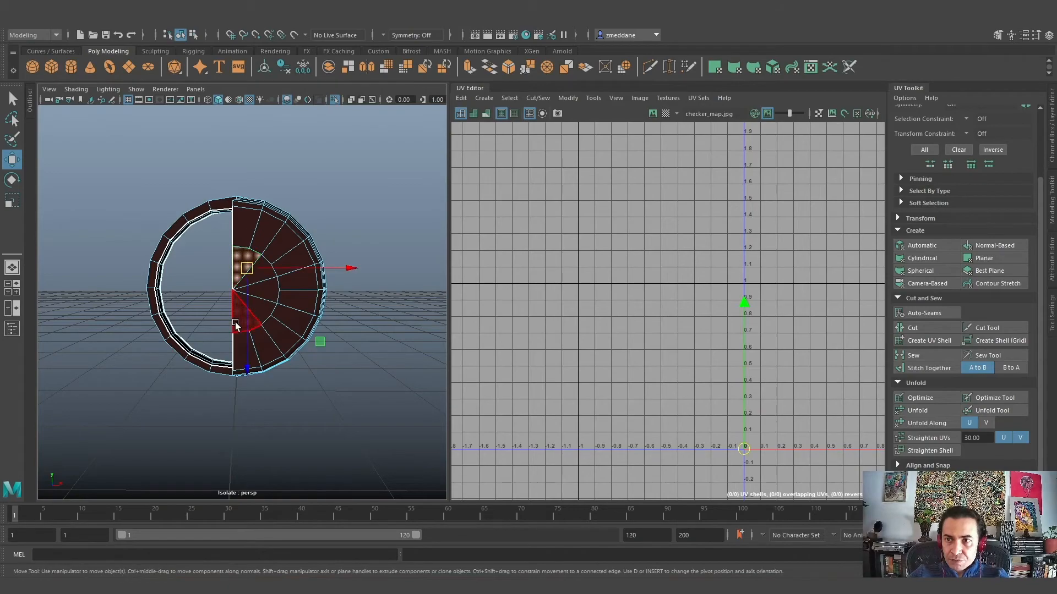
double_click(237, 319)
click(206, 274)
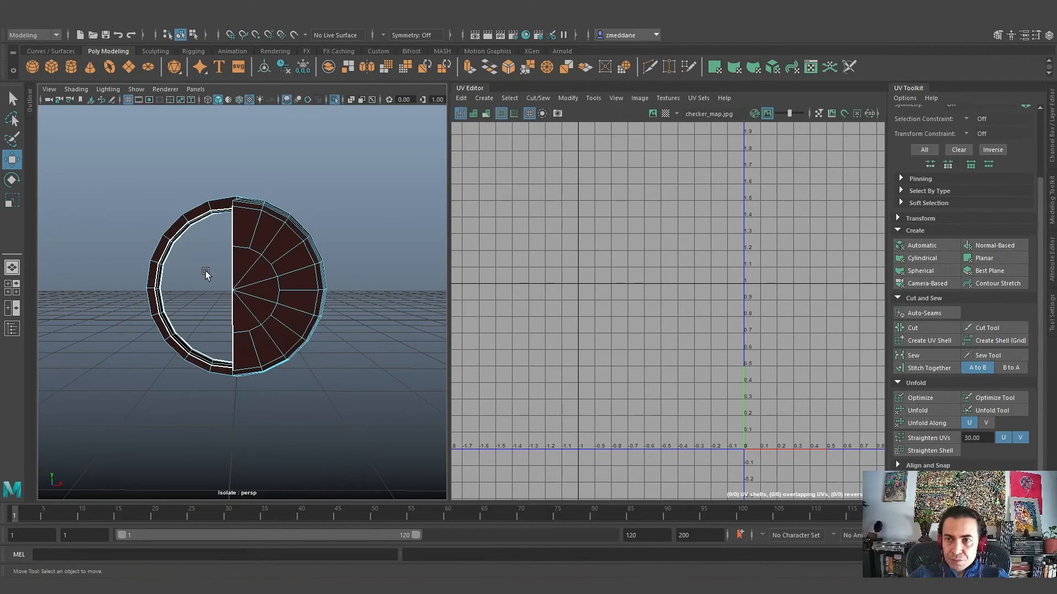
shift+click(265, 275)
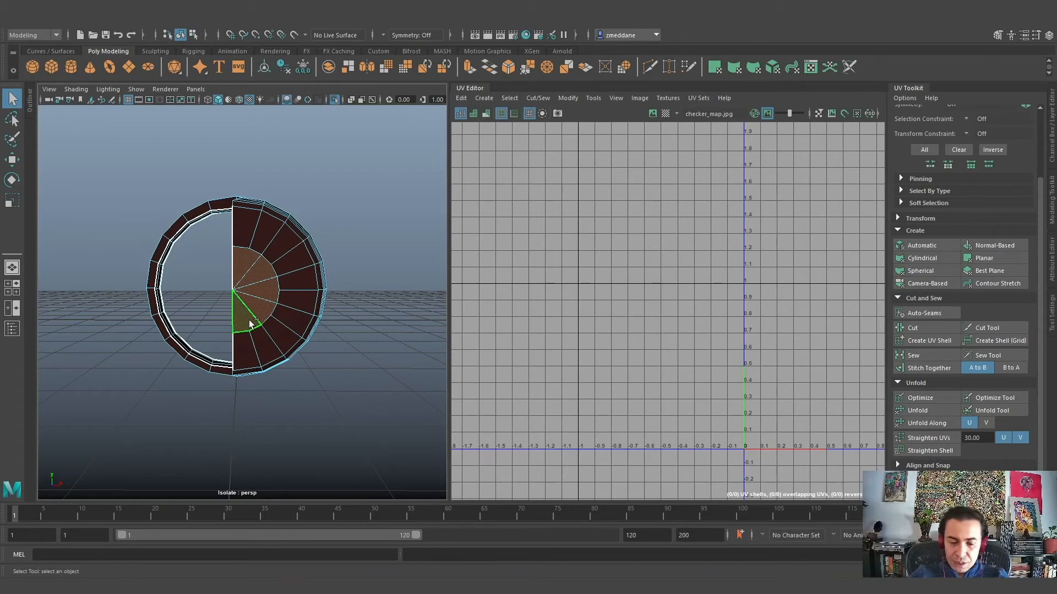
key(ctrl+less)
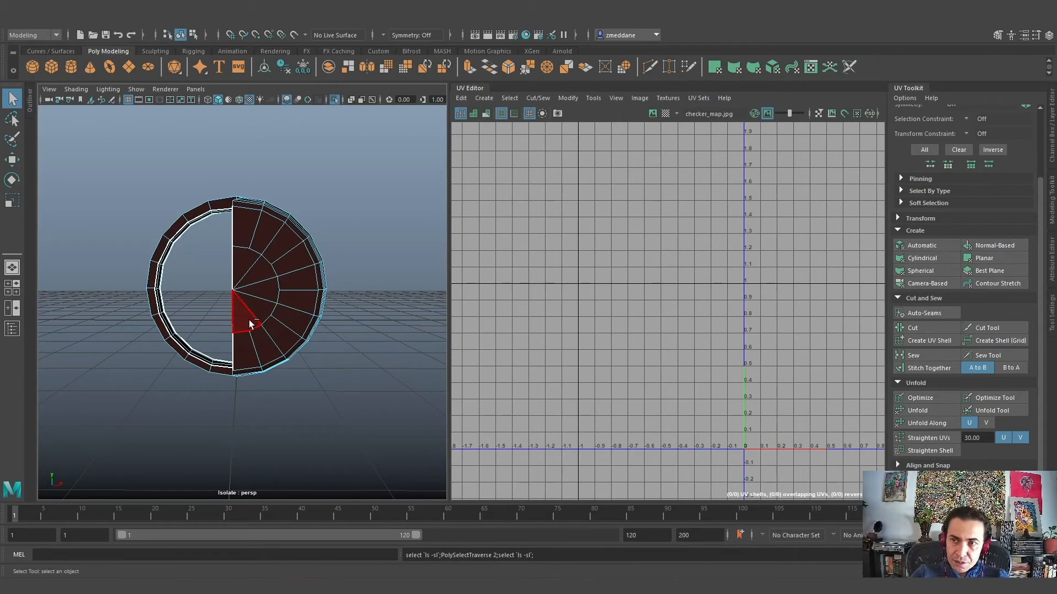
Select the cap's central fan faces and grow the selection to cover the whole half-disc and its rim strip
key(shift+m)
scroll(219, 211, up, 5)
drag(219, 210, 266, 317)
key(ctrl+greater)
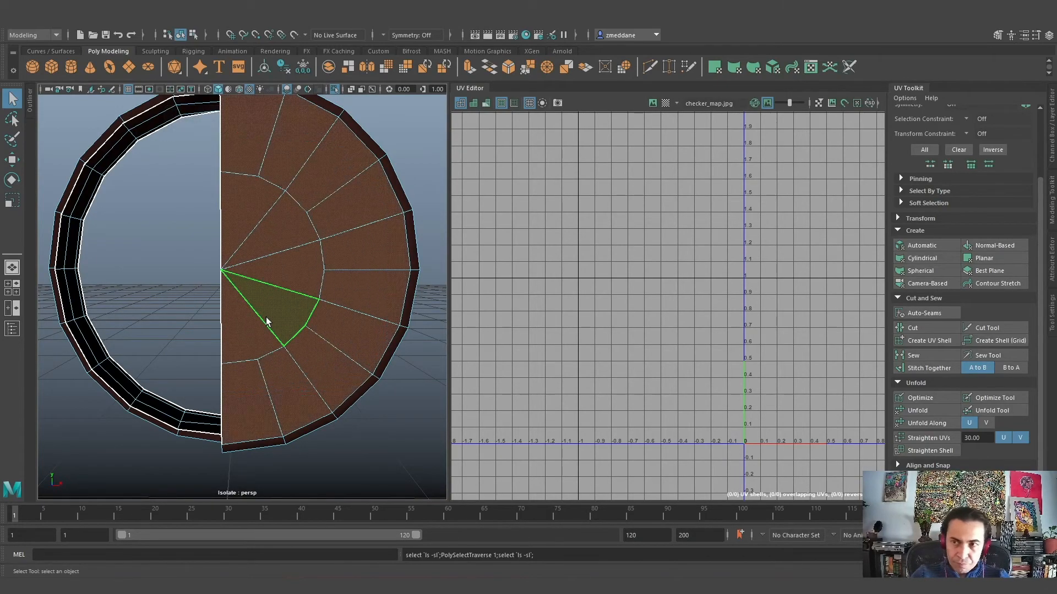
key(ctrl+greater)
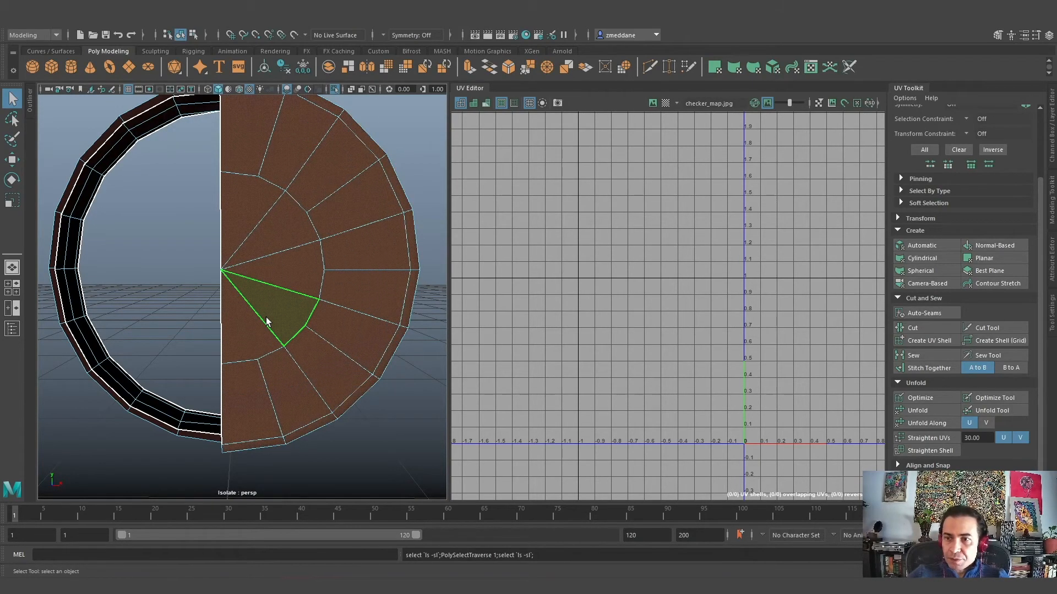
alt+drag(328, 349, 316, 365)
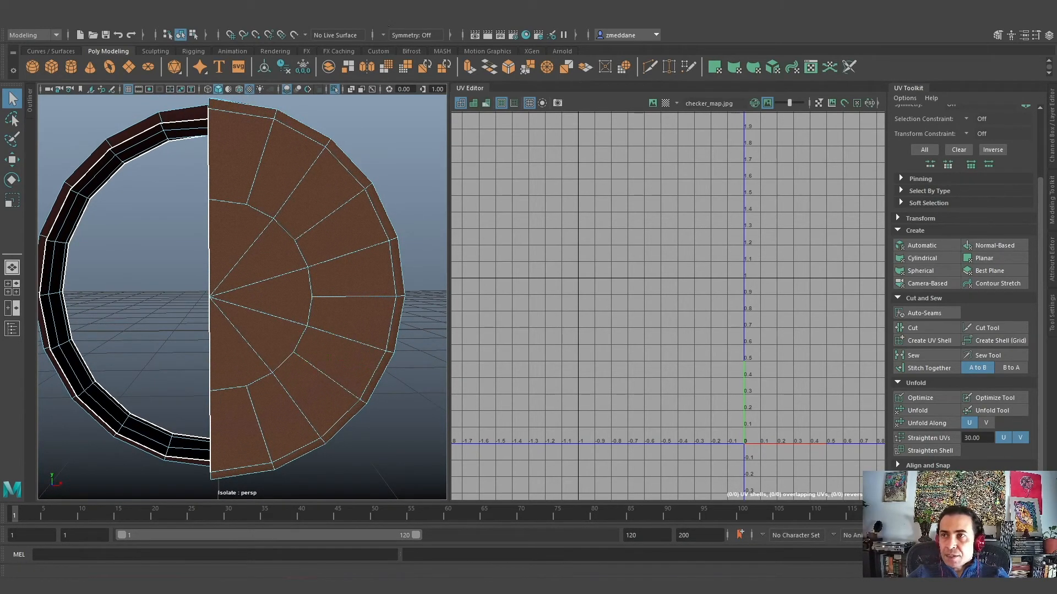
Apply a camera-based UV projection to the selected half-disc cap faces and separate them as their own UV shell
click(429, 25)
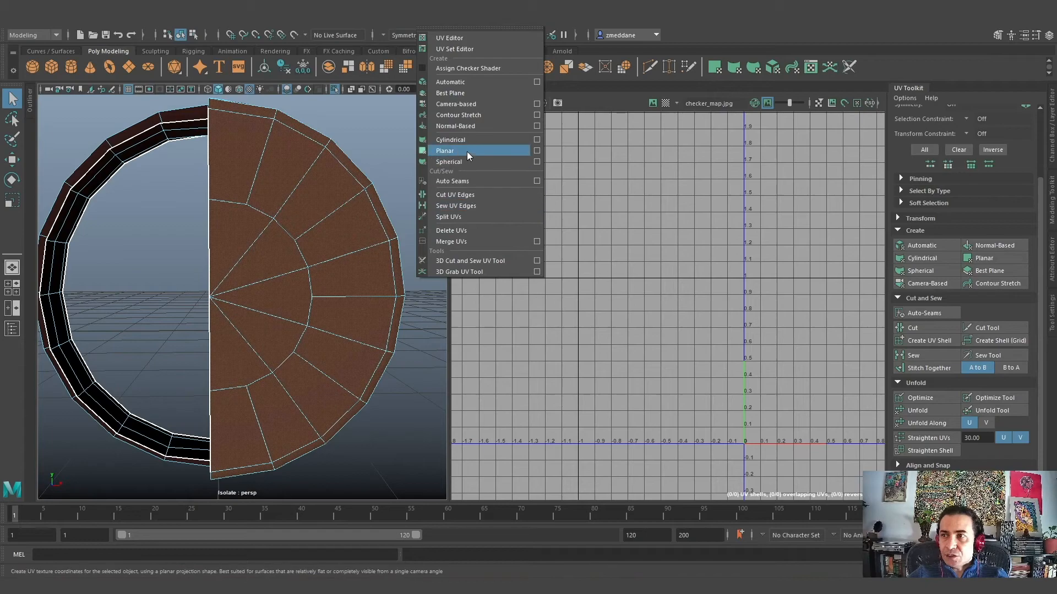
click(466, 110)
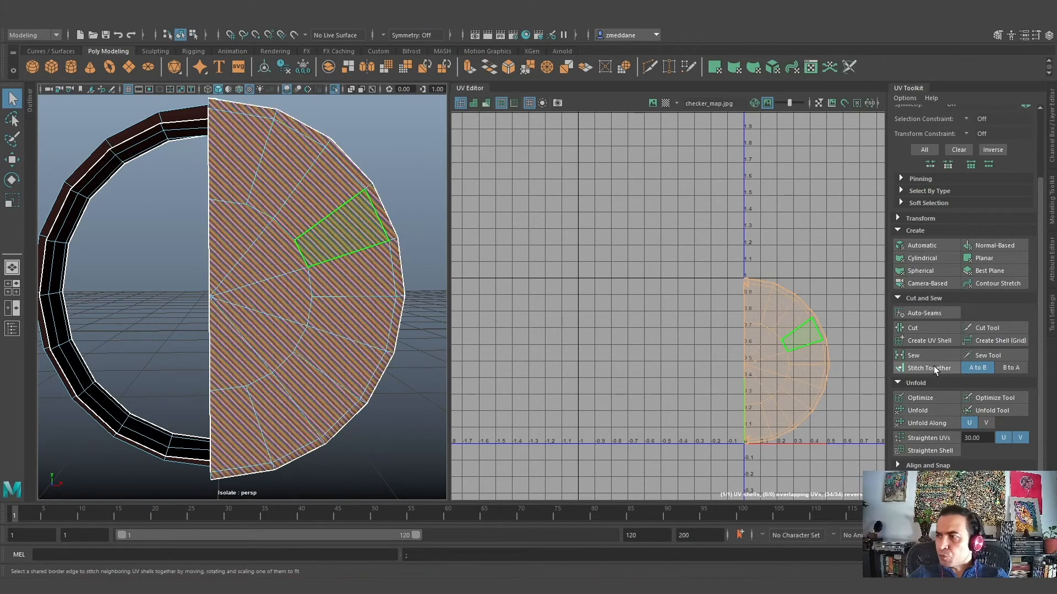
click(946, 342)
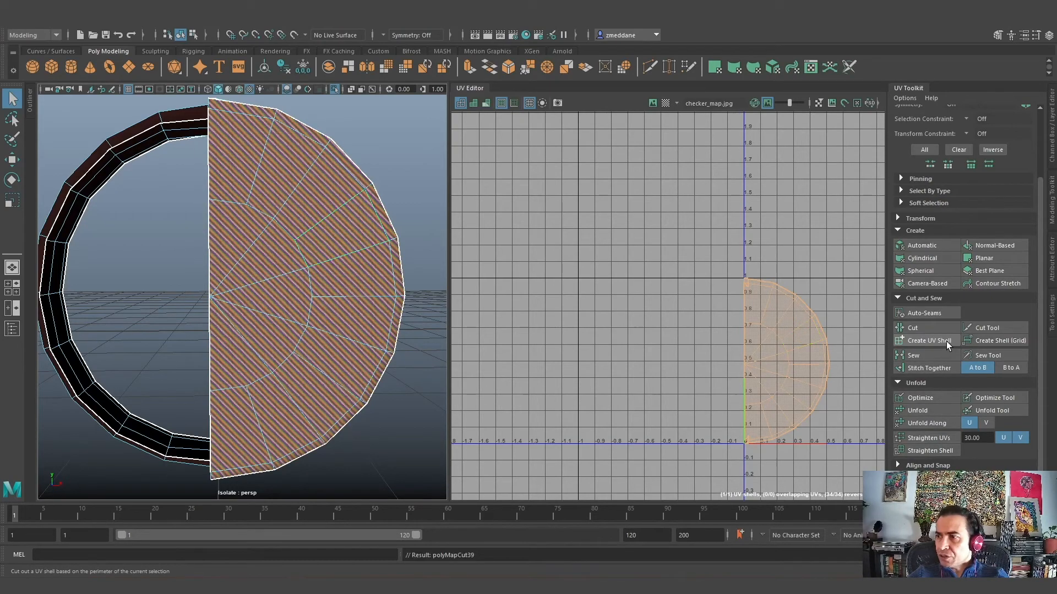
Move the half-disc cap's UV shell out of the 0–1 tile along negative U and unfold it
right_drag(786, 336, 754, 322)
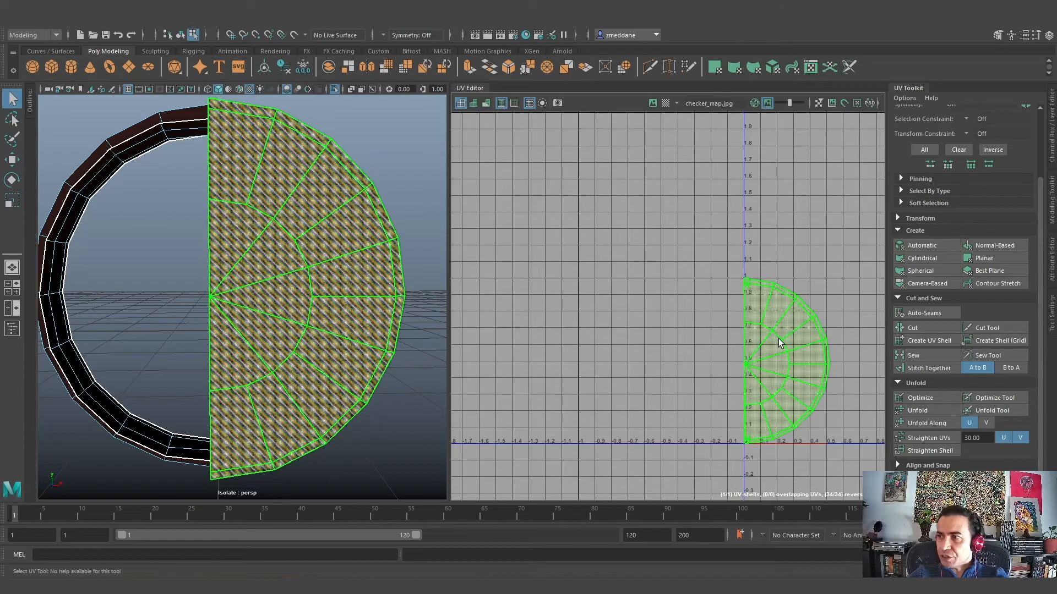
click(778, 338)
key(w)
drag(821, 361, 605, 352)
alt+drag(342, 235, 268, 295)
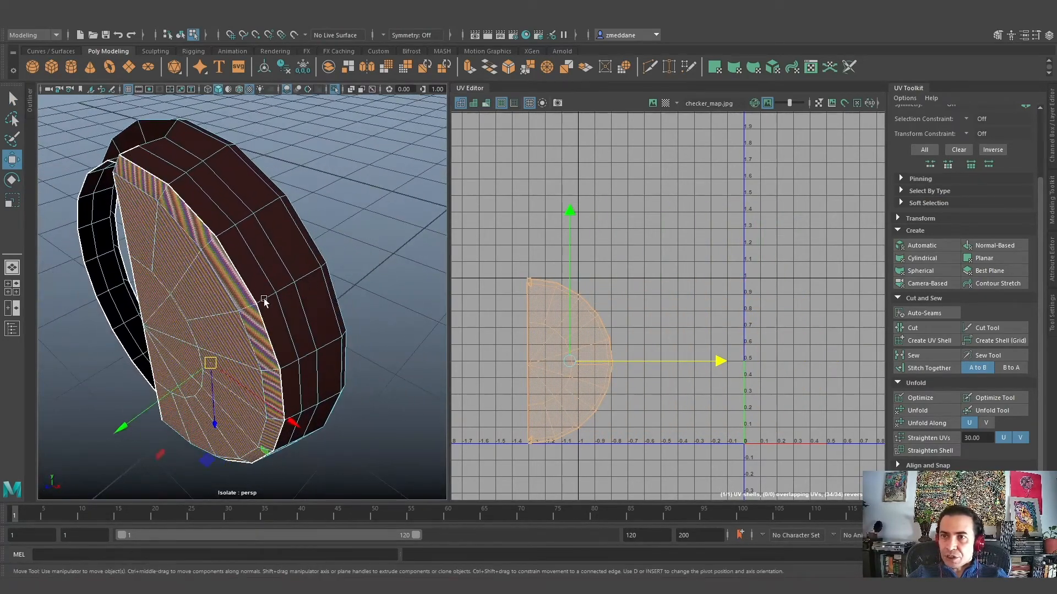
alt+right_drag(266, 296, 304, 304)
key(f)
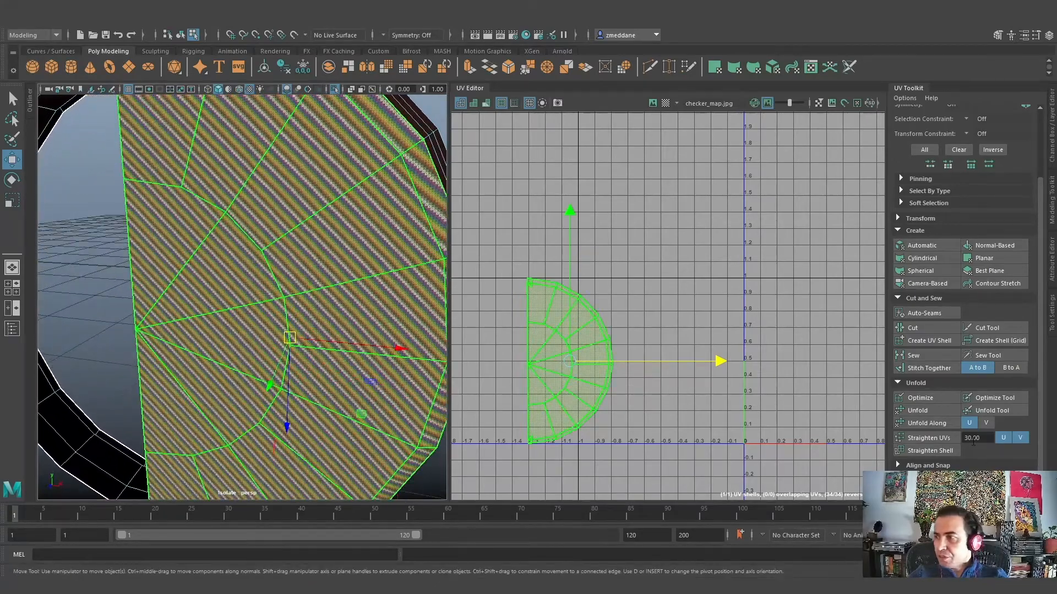
click(926, 411)
Select the edge loops bordering the narrow rim of the housing band as seam edges
alt+drag(330, 286, 301, 204)
alt+drag(249, 285, 352, 322)
right_drag(290, 223, 290, 198)
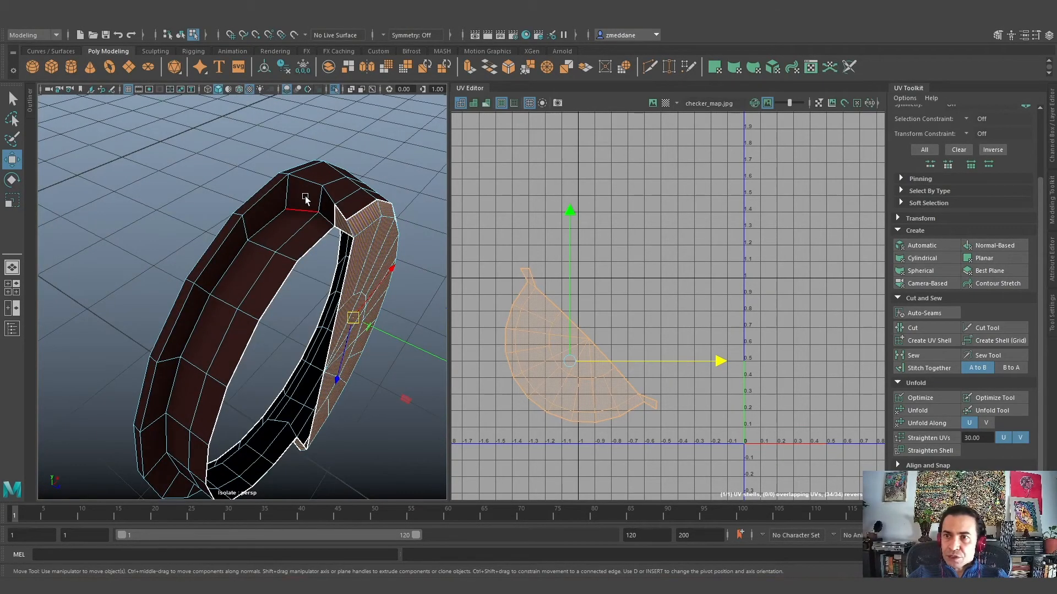
double_click(278, 213)
alt+drag(278, 216, 295, 414)
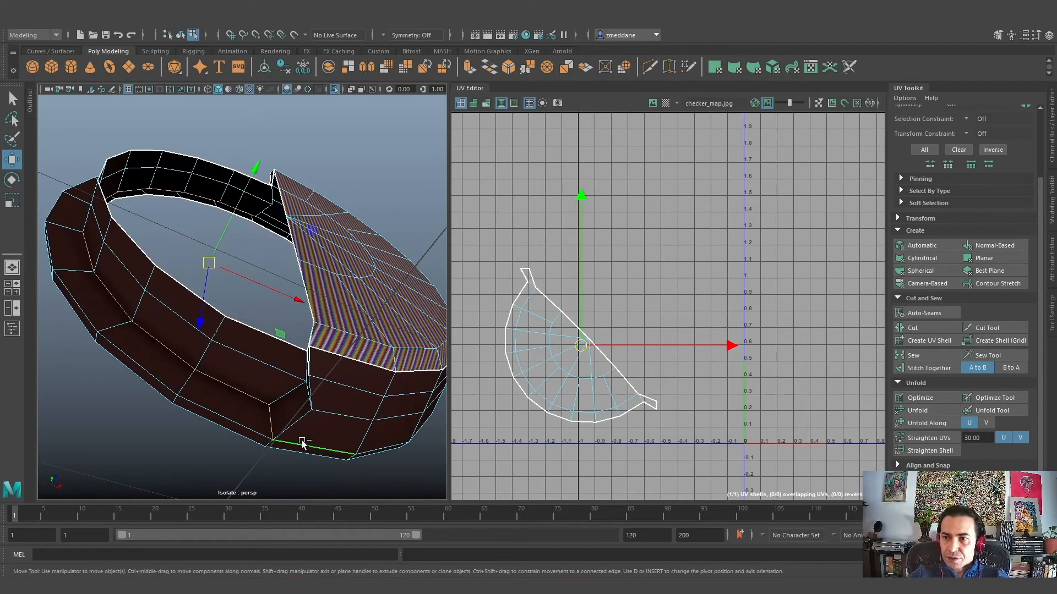
alt+drag(275, 402, 289, 227)
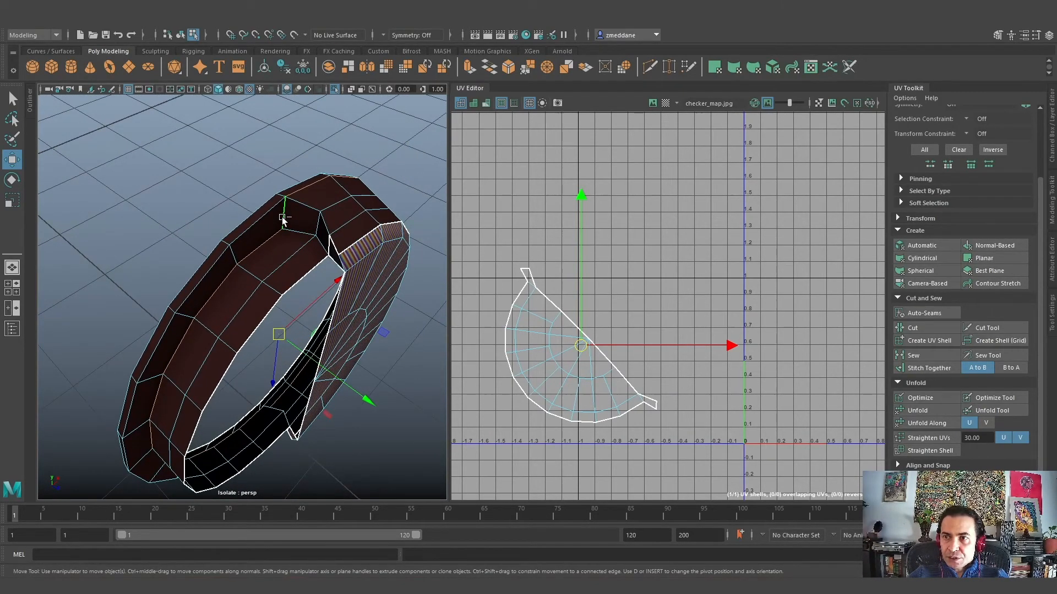
alt+drag(404, 309, 351, 261)
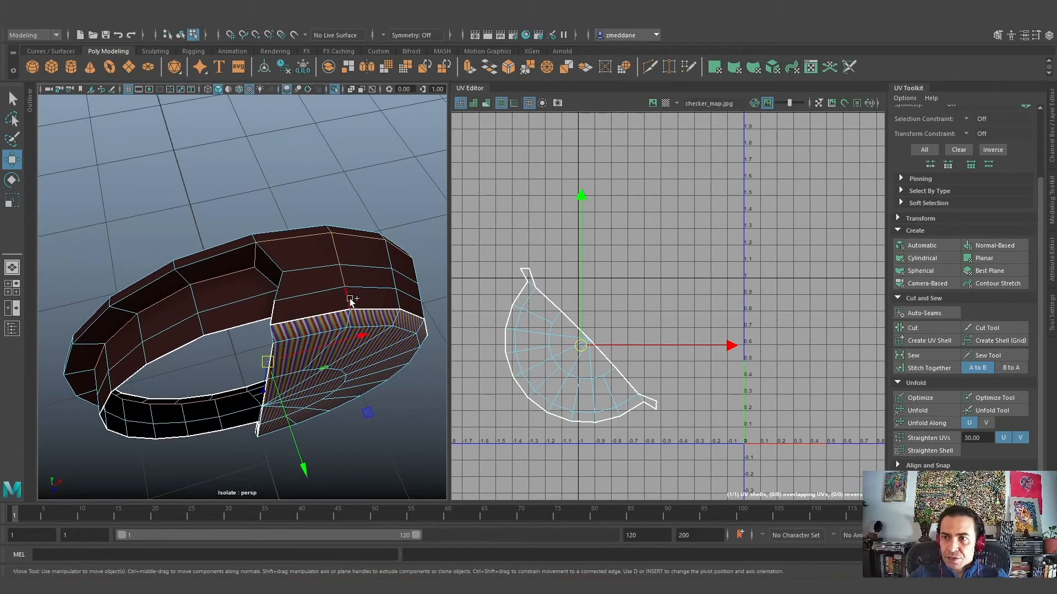
mouse_move(379, 412)
alt+mouse_down()
mouse_move(401, 427)
mouse_move(443, 414)
mouse_move(239, 458)
mouse_move(330, 433)
mouse_move(379, 440)
mouse_move(364, 407)
alt+mouse_up()
shift+click(249, 222)
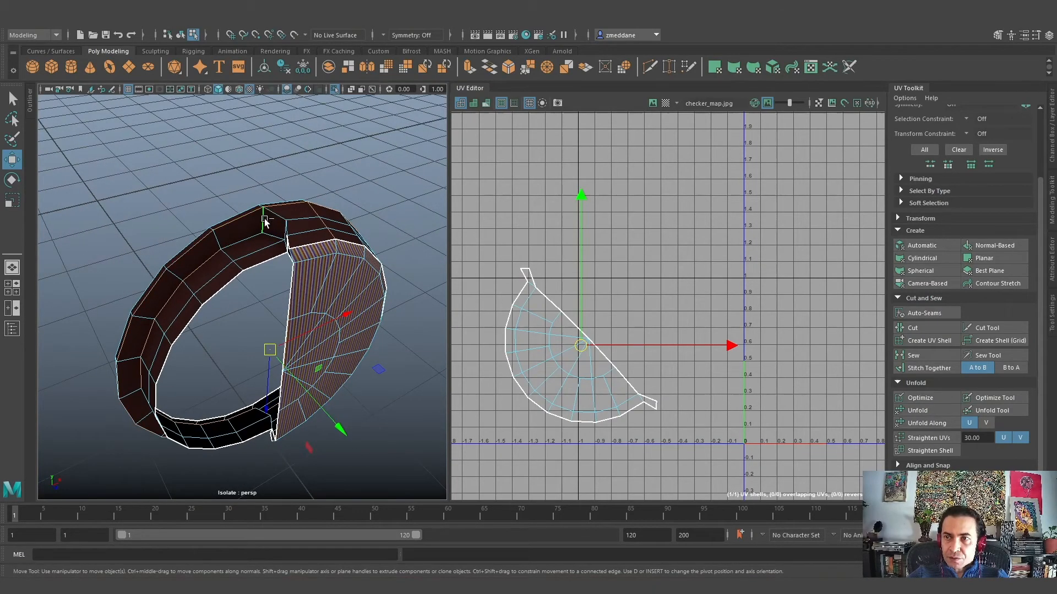
alt+drag(186, 345, 239, 342)
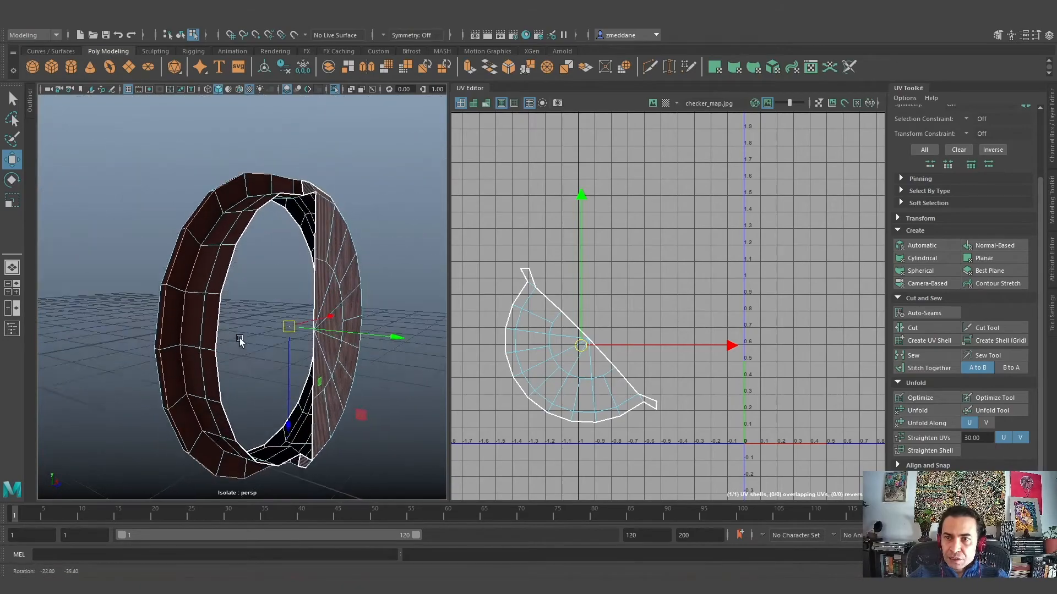
key(ctrl+b)
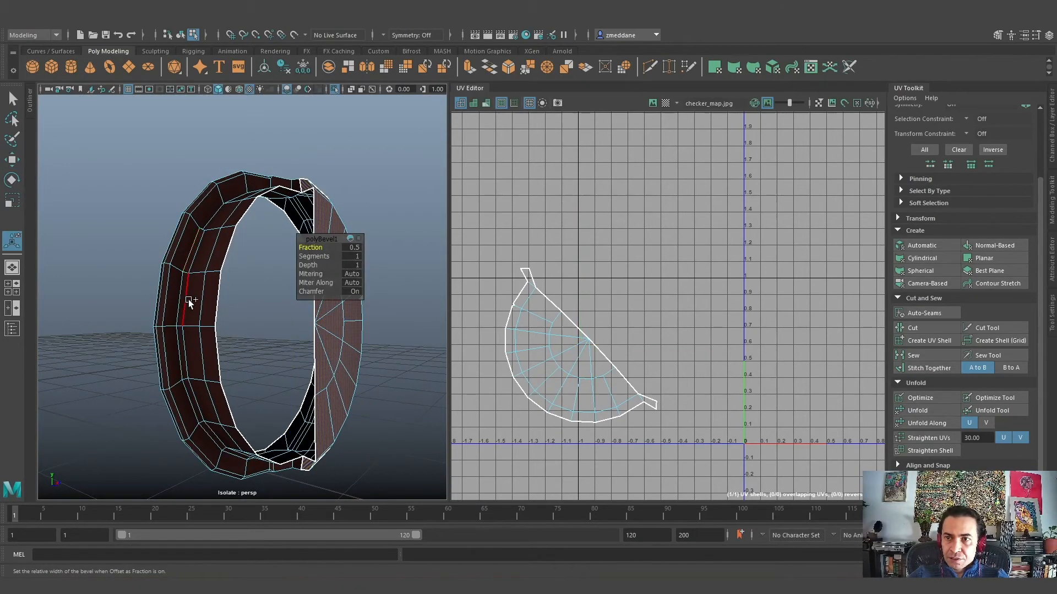
click(265, 329)
alt+drag(265, 329, 253, 334)
key(q)
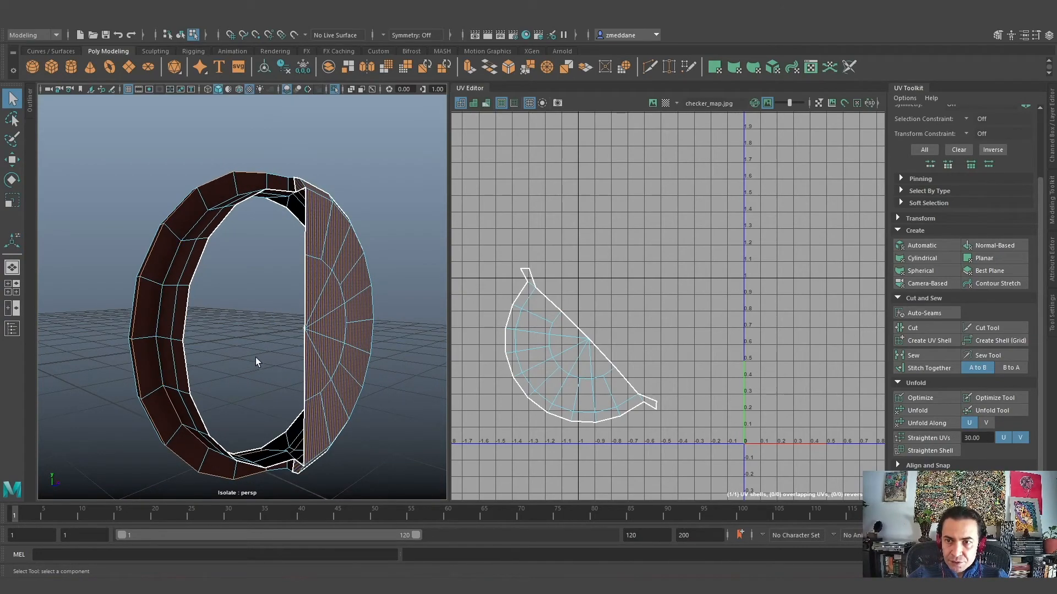
Complete the seam selection around the housing band's rim and cut the UVs along the selected edges
alt+drag(251, 364, 230, 325)
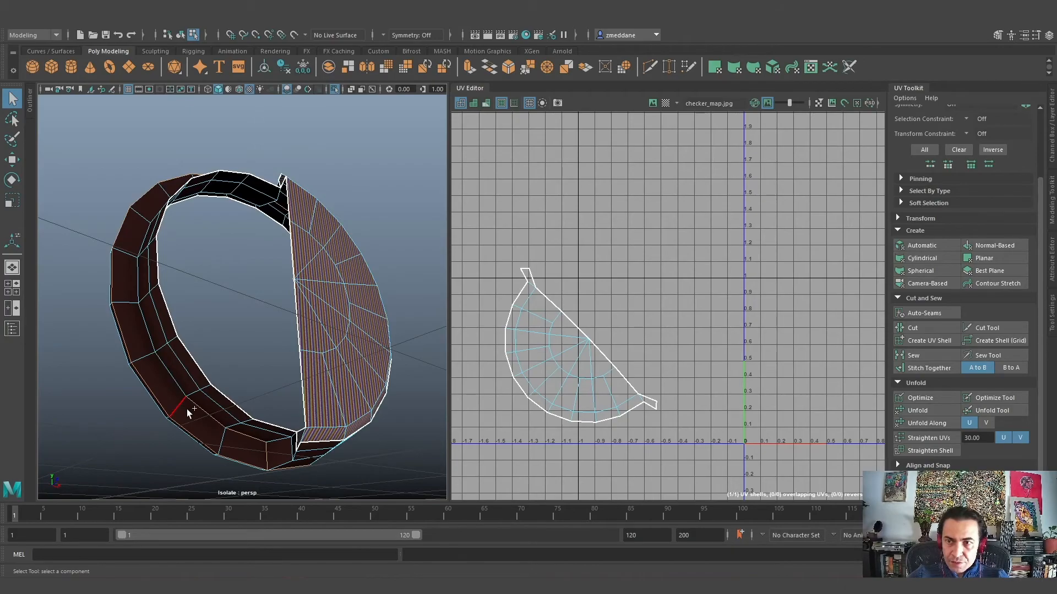
alt+drag(271, 426, 256, 286)
click(244, 355)
mouse_move(256, 361)
alt+mouse_down()
mouse_move(226, 354)
mouse_move(179, 316)
mouse_move(246, 346)
alt+mouse_up()
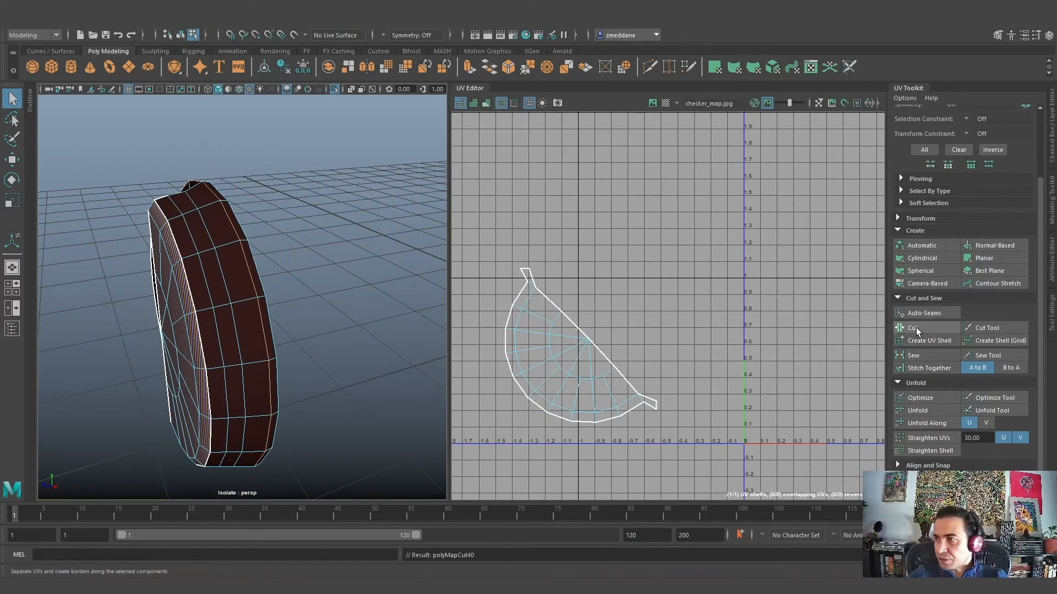
mouse_move(315, 351)
alt+mouse_down()
mouse_move(297, 316)
mouse_move(313, 293)
mouse_move(366, 330)
mouse_move(231, 323)
mouse_move(322, 365)
alt+mouse_up()
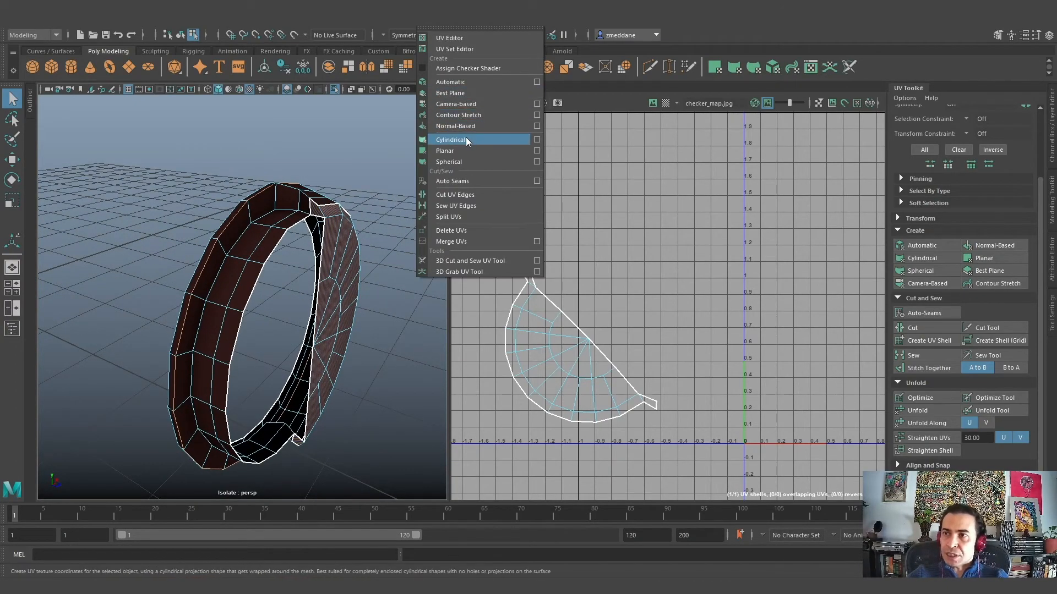
click(465, 137)
alt+drag(371, 305, 333, 344)
alt+drag(199, 240, 237, 275)
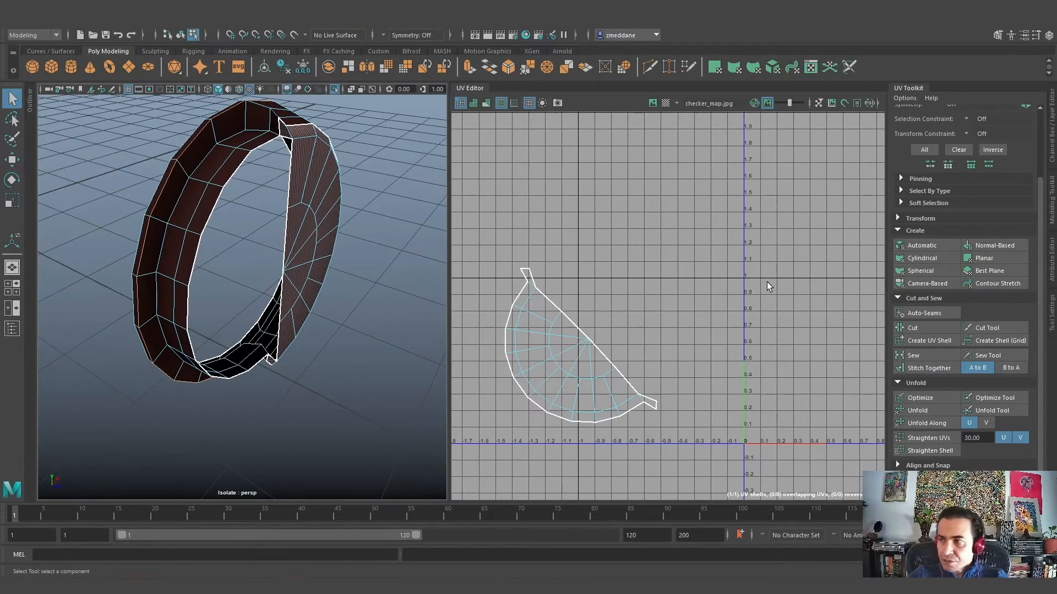
Select the ring of narrow faces on the housing band's rim and apply a cylindrical UV projection to it
alt+drag(325, 319, 285, 279)
scroll(285, 279, up, 2)
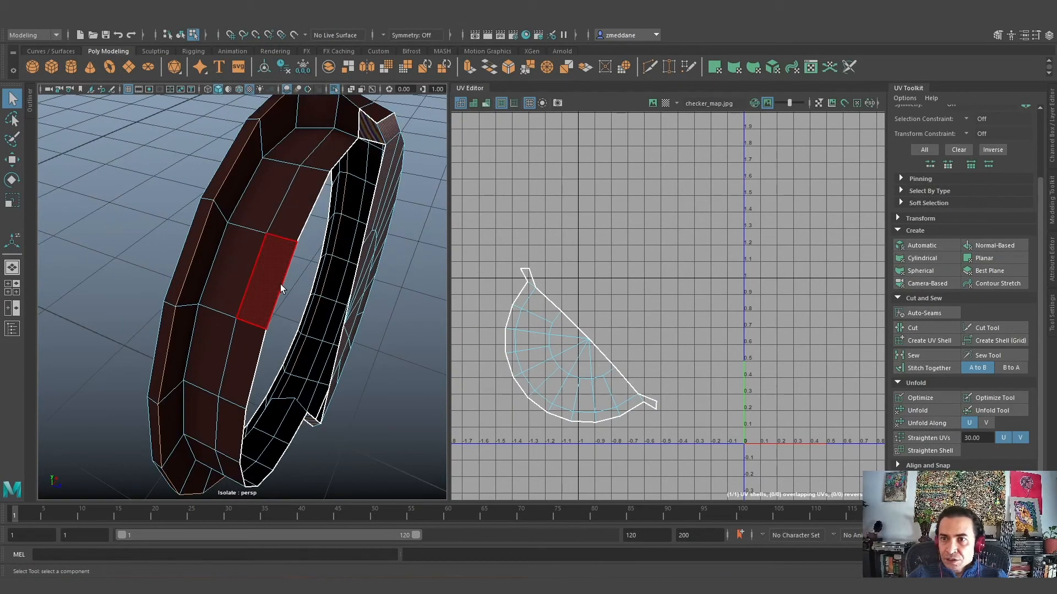
click(237, 154)
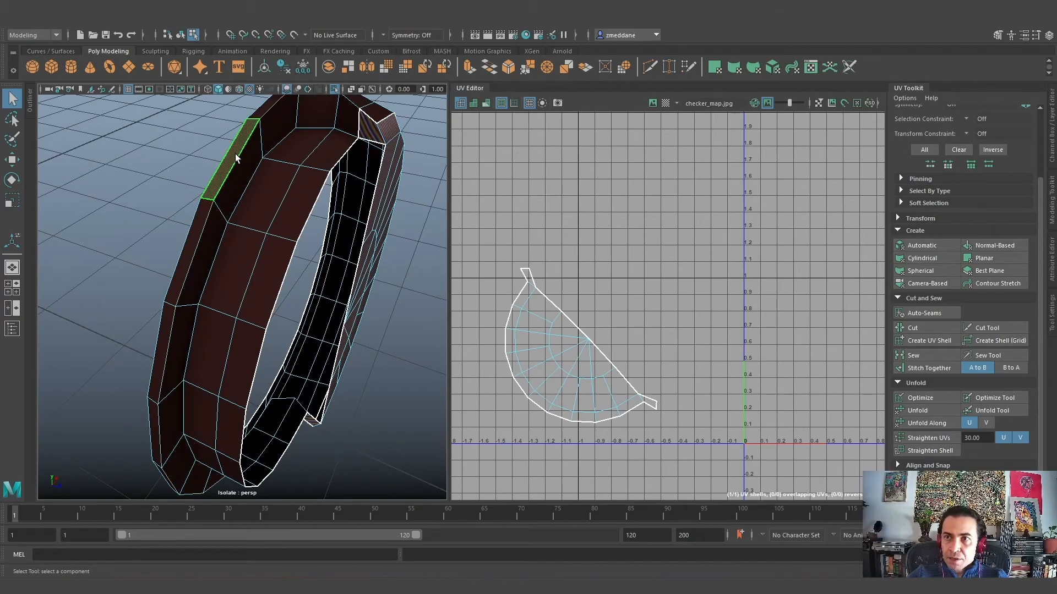
click(203, 220)
alt+drag(202, 220, 284, 262)
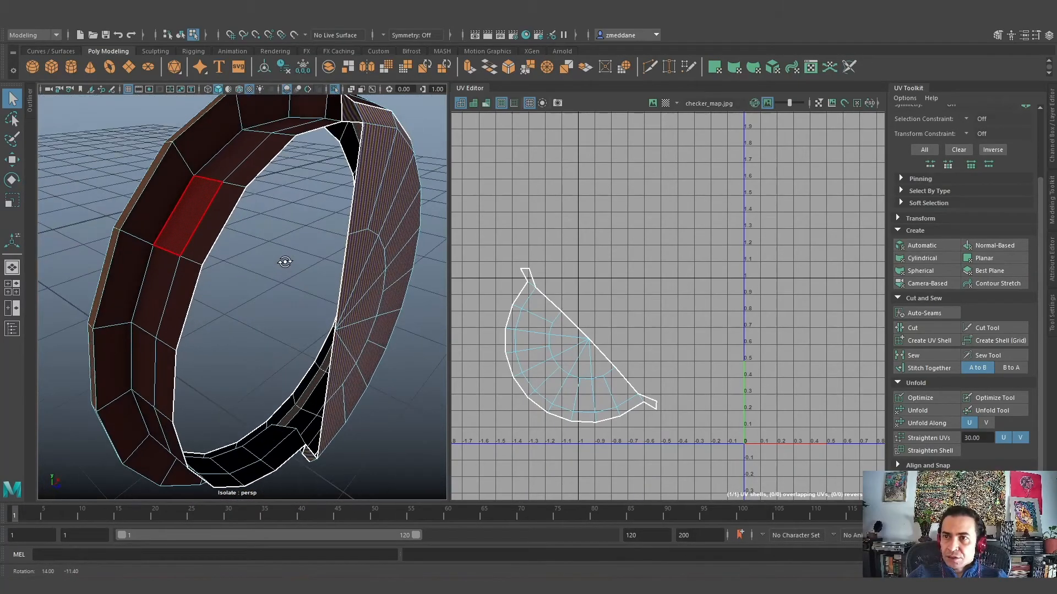
alt+right_drag(285, 262, 238, 258)
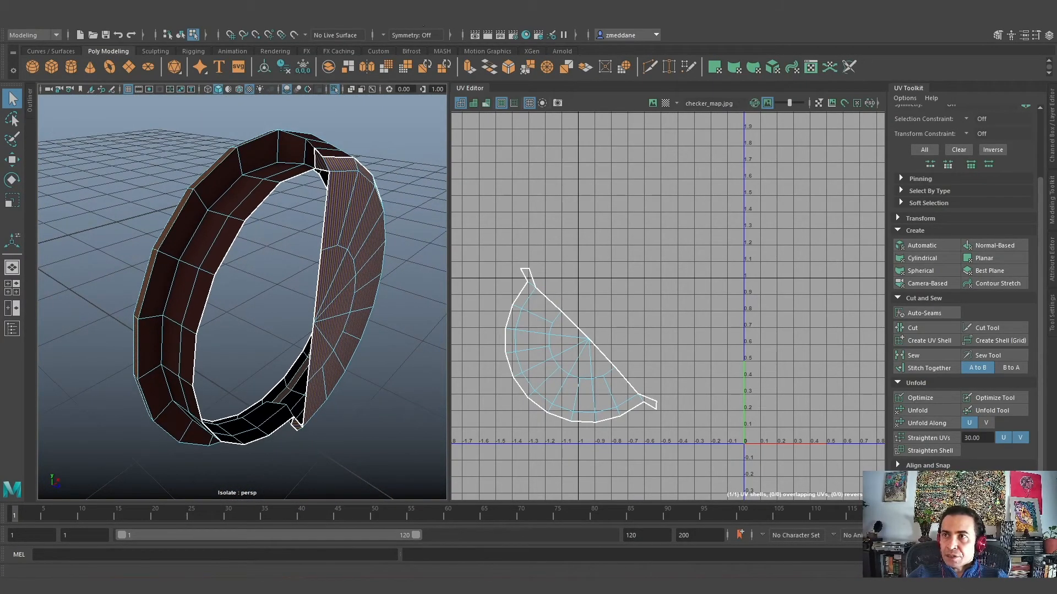
click(422, 26)
click(475, 140)
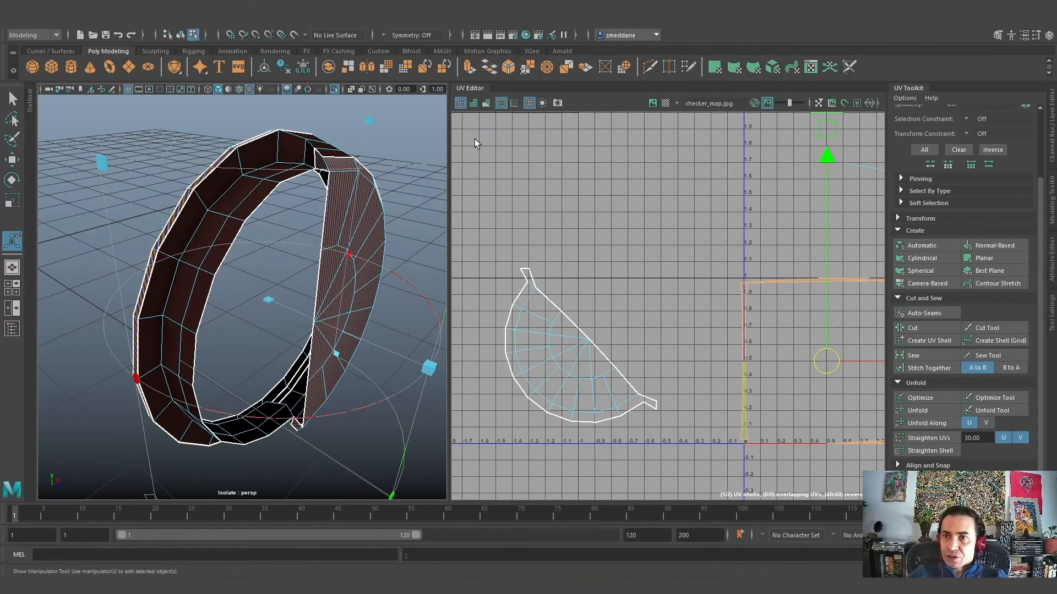
Set the rim's cylindrical projection rotation to 90 degrees in X
alt+drag(414, 302, 274, 376)
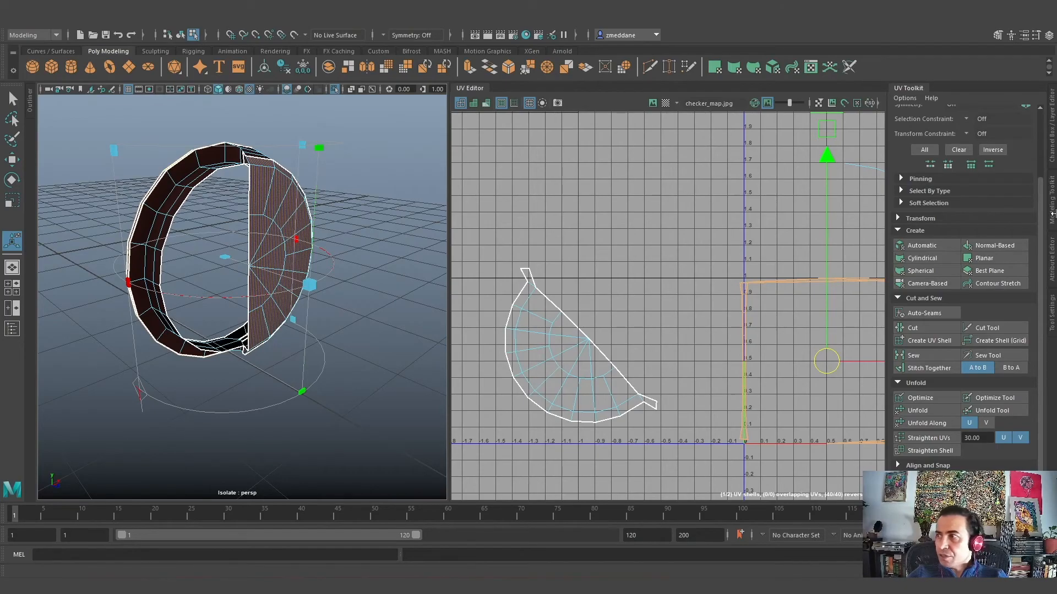
click(1053, 138)
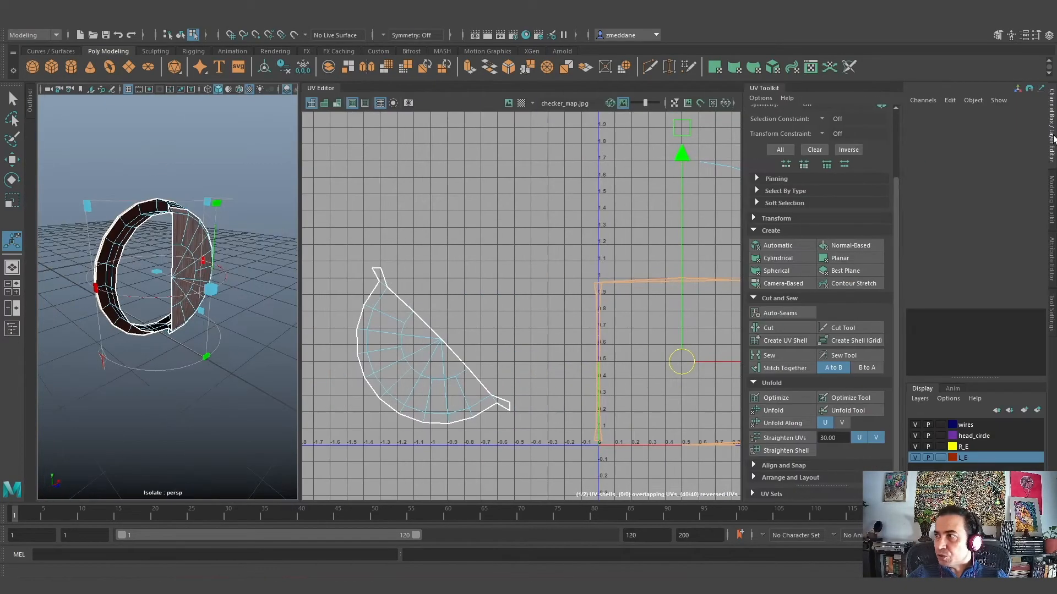
click(1053, 201)
click(1053, 270)
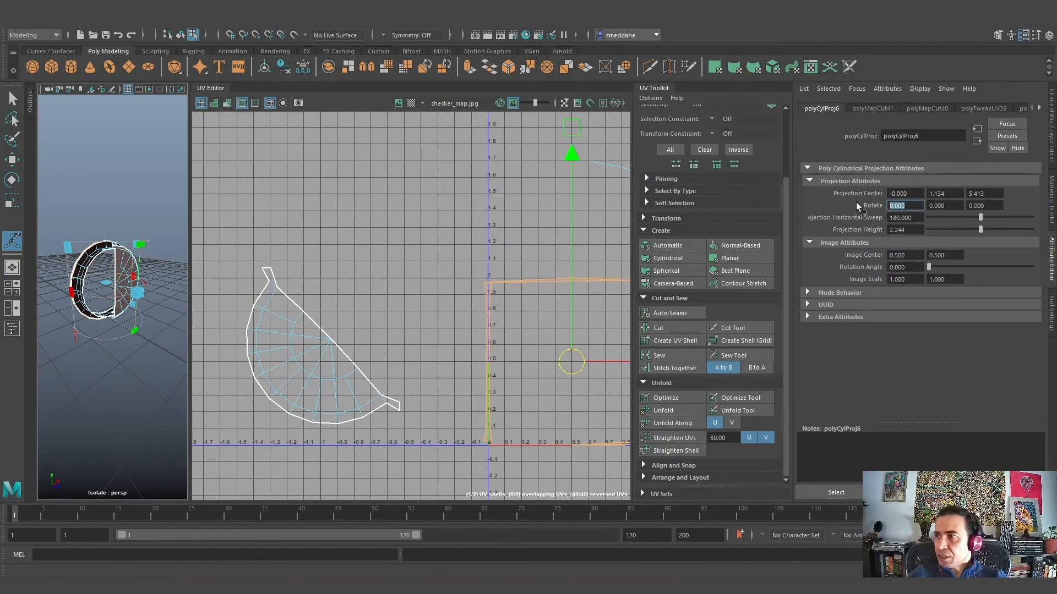
text(90)
key(Return)
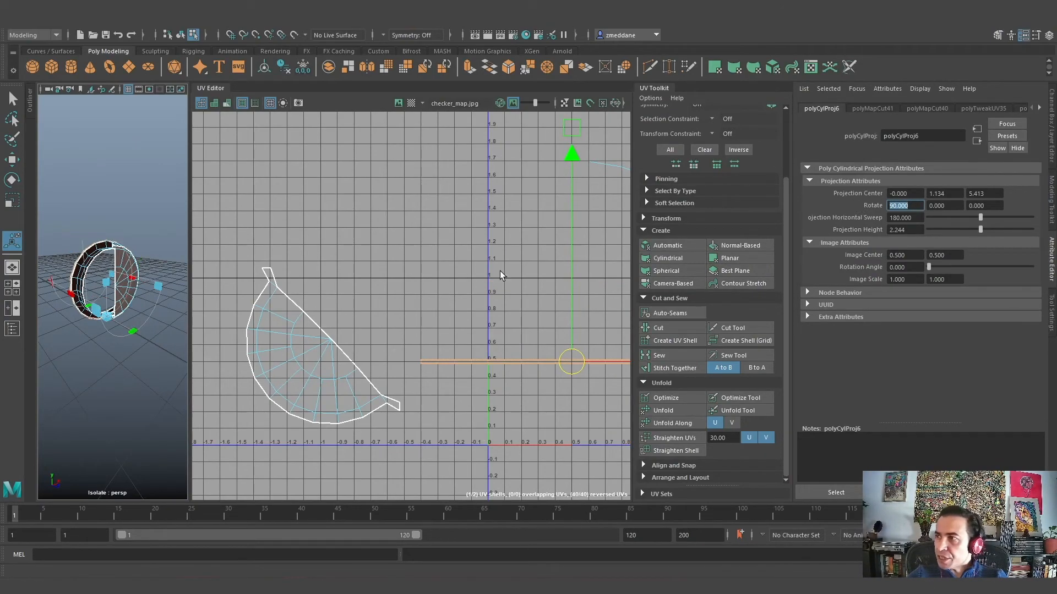
alt+drag(112, 399, 84, 390)
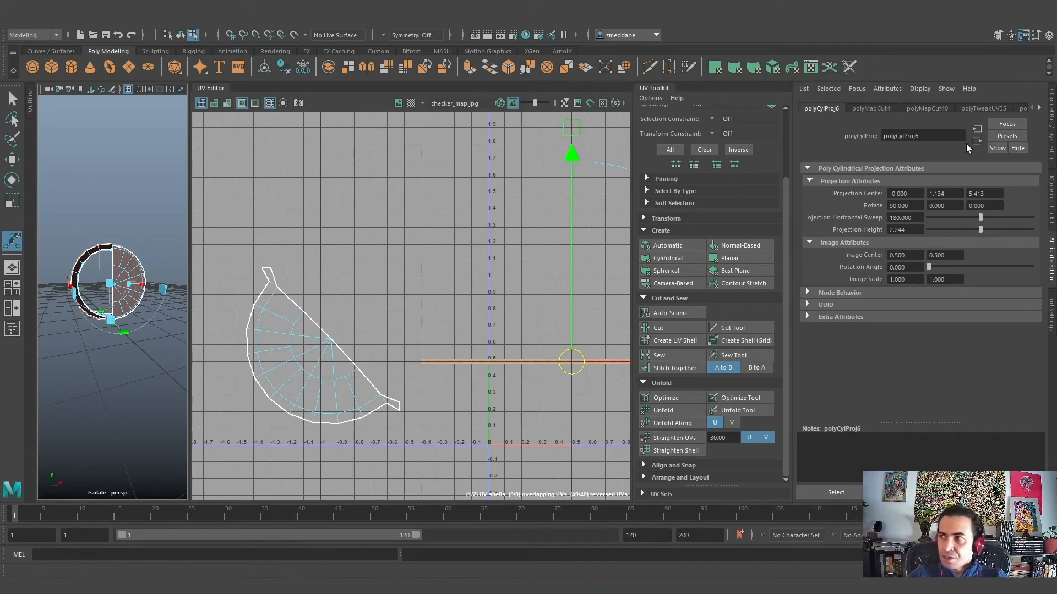
click(1052, 264)
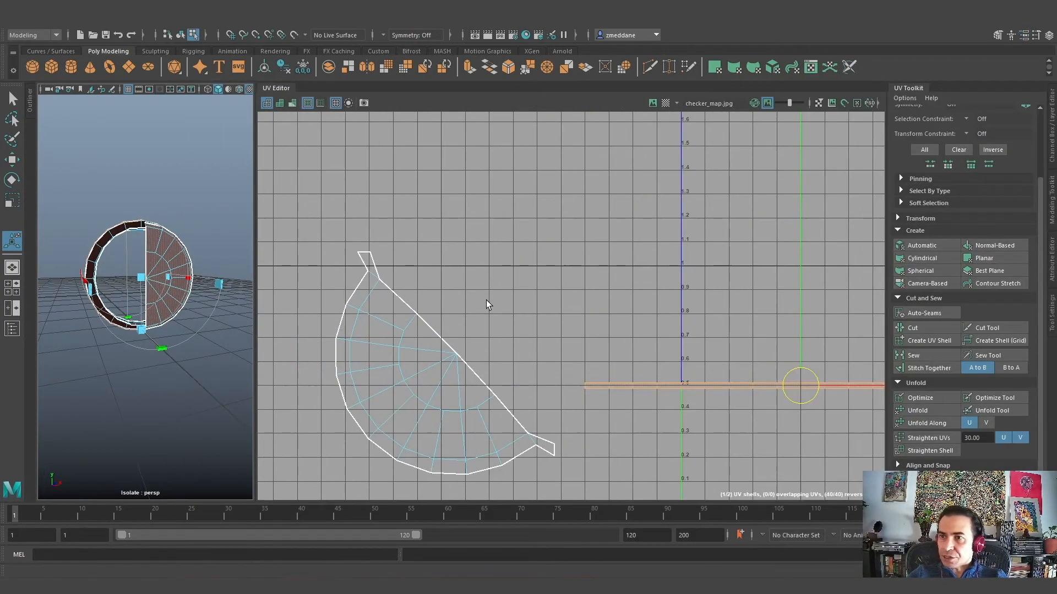
Extend the cylindrical projection's sweep around the whole rim and reduce its height to fit the narrow band
drag(256, 345, 446, 345)
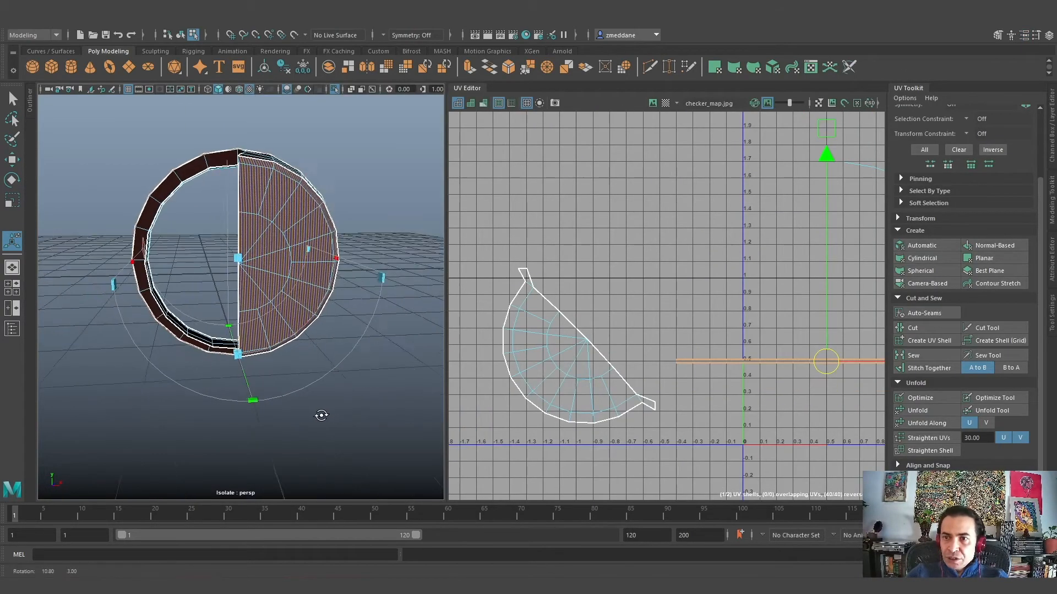
drag(380, 274, 255, 110)
alt+drag(237, 322, 337, 337)
scroll(337, 338, down, 5)
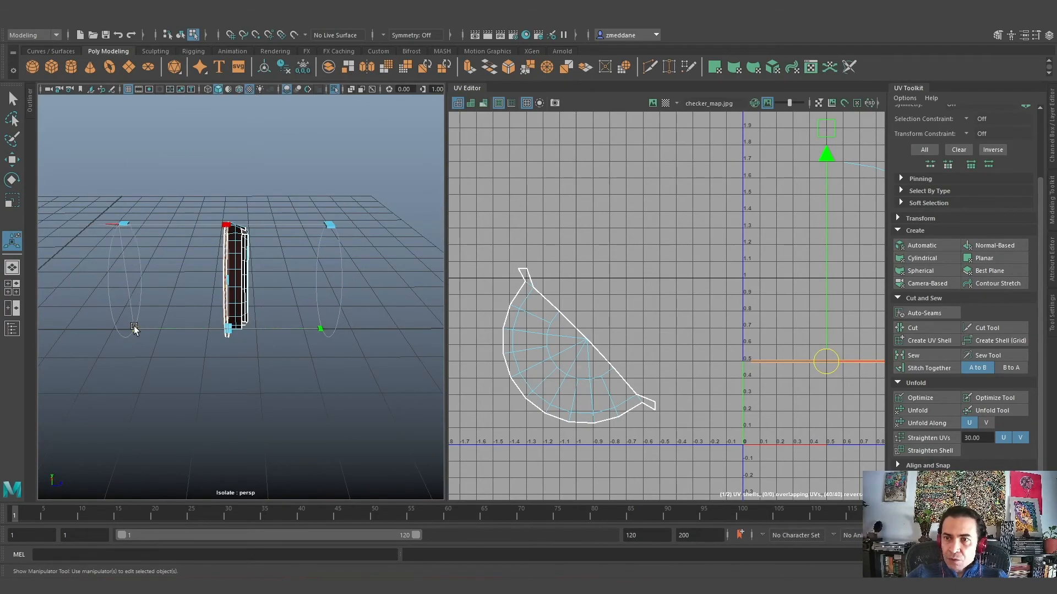
drag(191, 324, 220, 326)
scroll(299, 357, up, 5)
alt+drag(298, 357, 267, 401)
click(343, 338)
Select the rim strip's UV shell and unfold it
right_drag(836, 362, 793, 348)
click(157, 256)
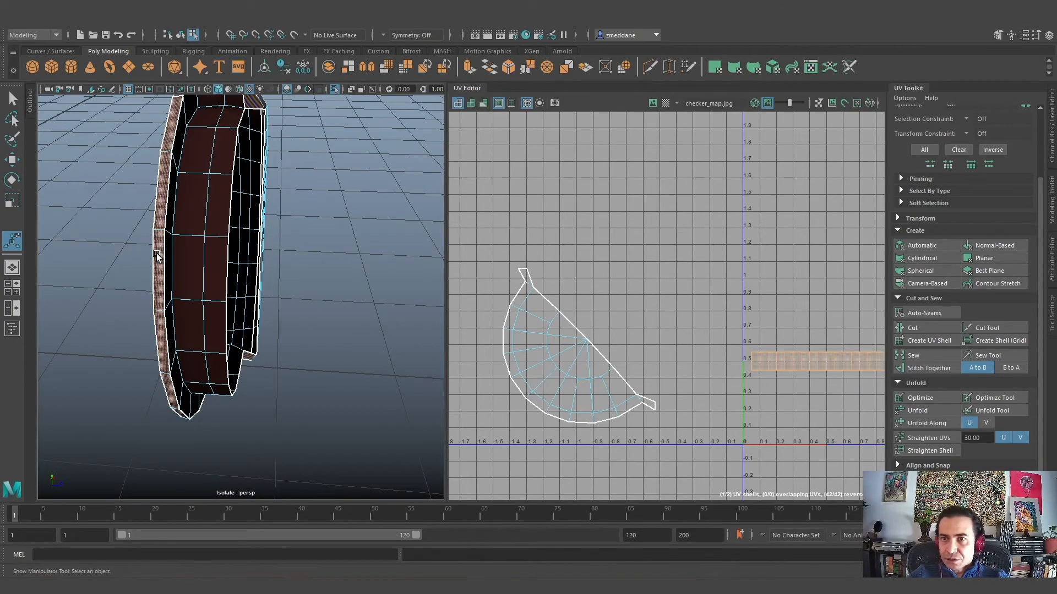
click(918, 409)
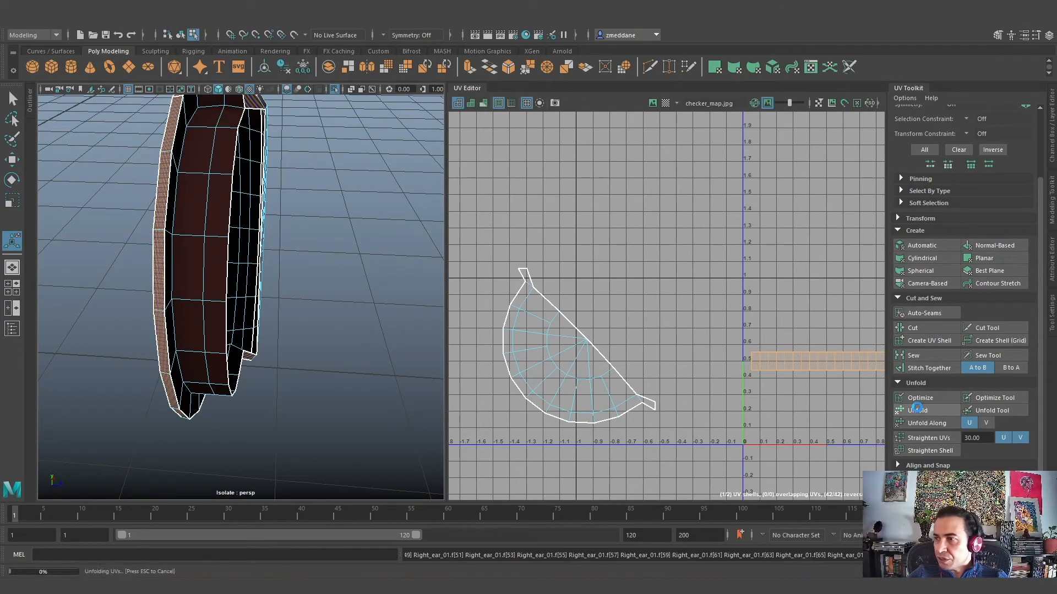
alt+middle_drag(826, 398, 628, 213)
scroll(648, 234, down, 3)
alt+middle_drag(651, 254, 648, 309)
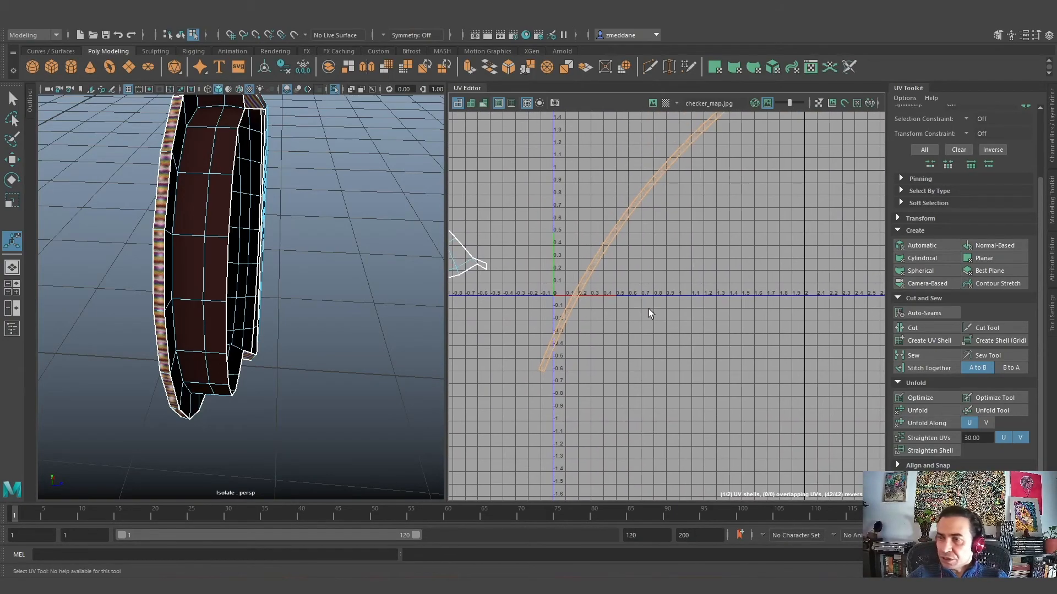
Rotate the unfolded rim strip's shell to lie horizontally and straighten its UVs in U and V
key(e)
drag(580, 375, 504, 266)
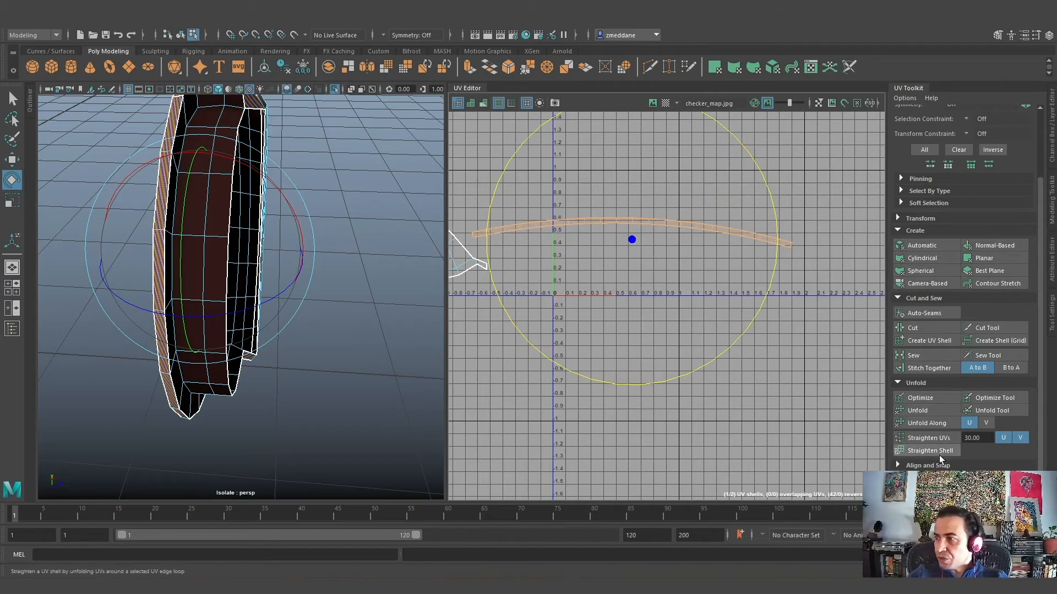
click(933, 437)
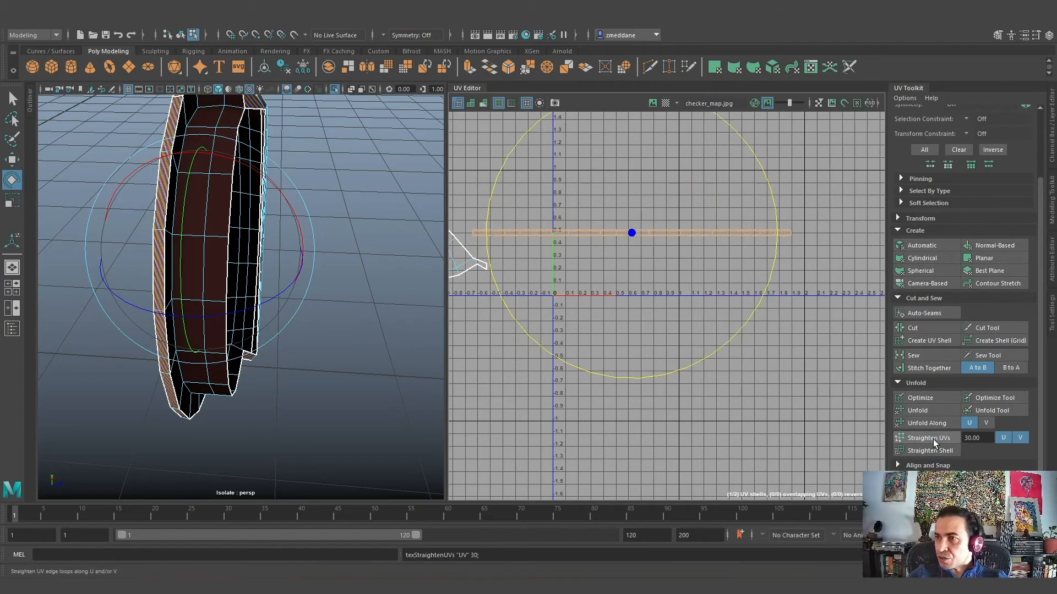
Examine the checker pattern along the housing's rim from both sides of the band
click(253, 389)
scroll(253, 389, up, 5)
scroll(252, 389, down, 3)
alt+drag(252, 389, 226, 393)
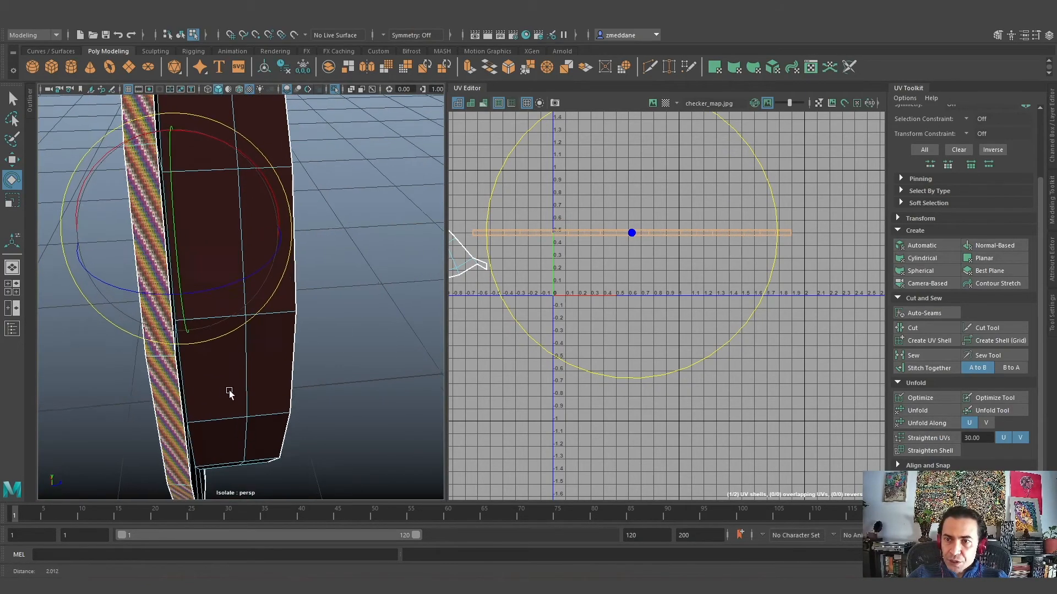
scroll(227, 395, up, 3)
alt+middle_drag(227, 395, 225, 402)
alt+drag(225, 402, 127, 361)
click(127, 361)
scroll(127, 361, down, 4)
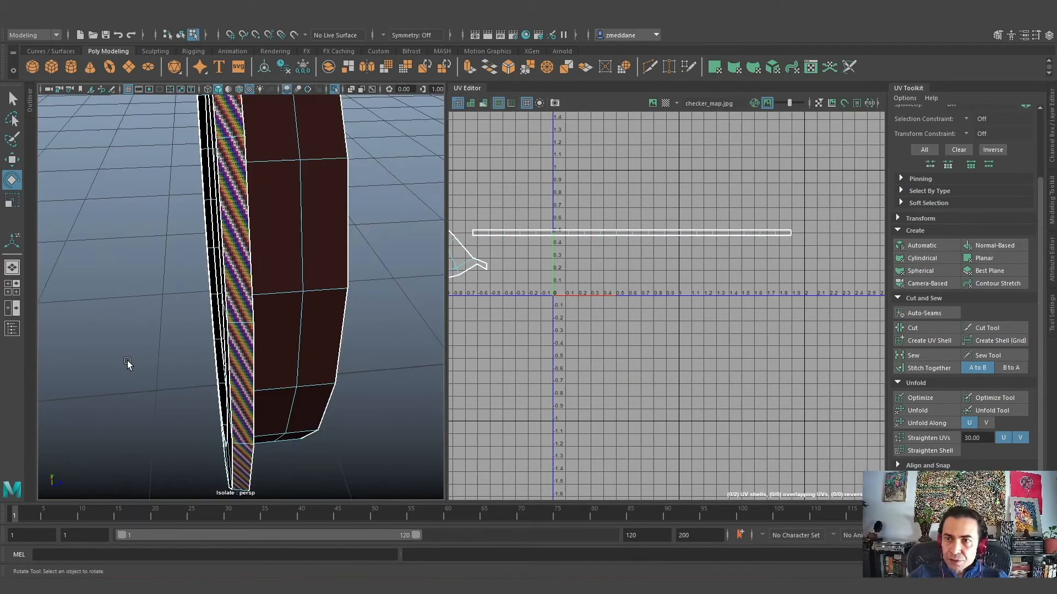
Select the adjoining face loops running around the housing's wide band
alt+drag(227, 332, 245, 217)
right_drag(242, 190, 242, 220)
double_click(171, 295)
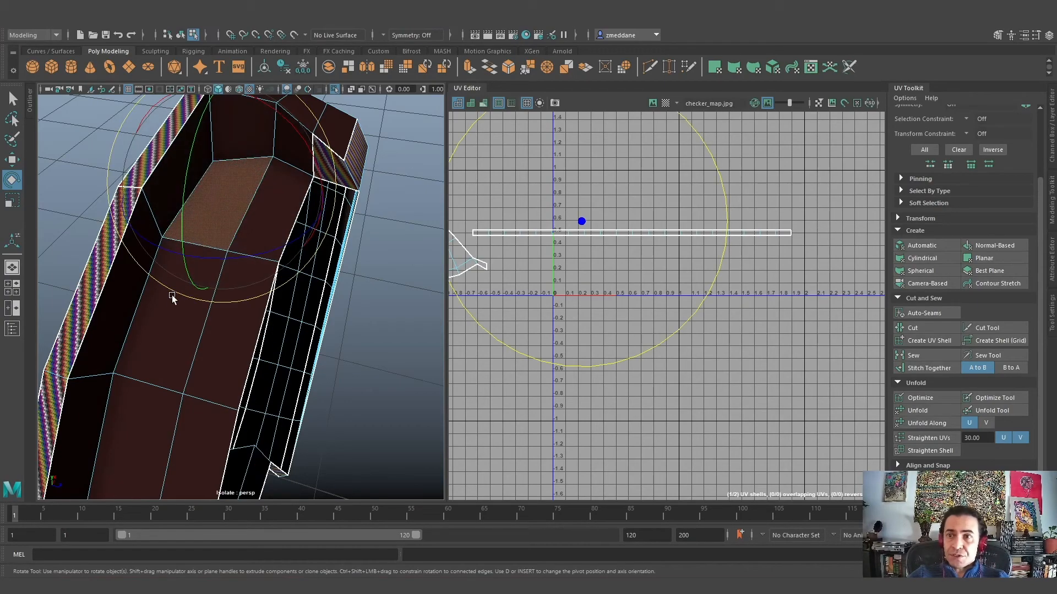
shift+click(279, 199)
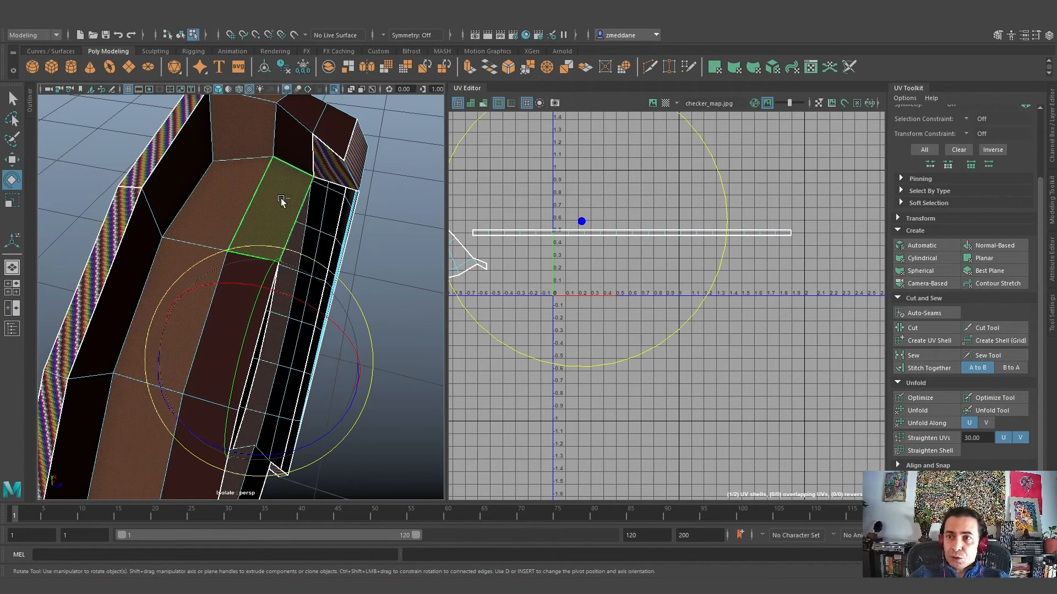
key(q)
click(419, 352)
Add the remaining row of band faces beside the half-disc cap to the selection
alt+drag(418, 352, 166, 308)
click(154, 303)
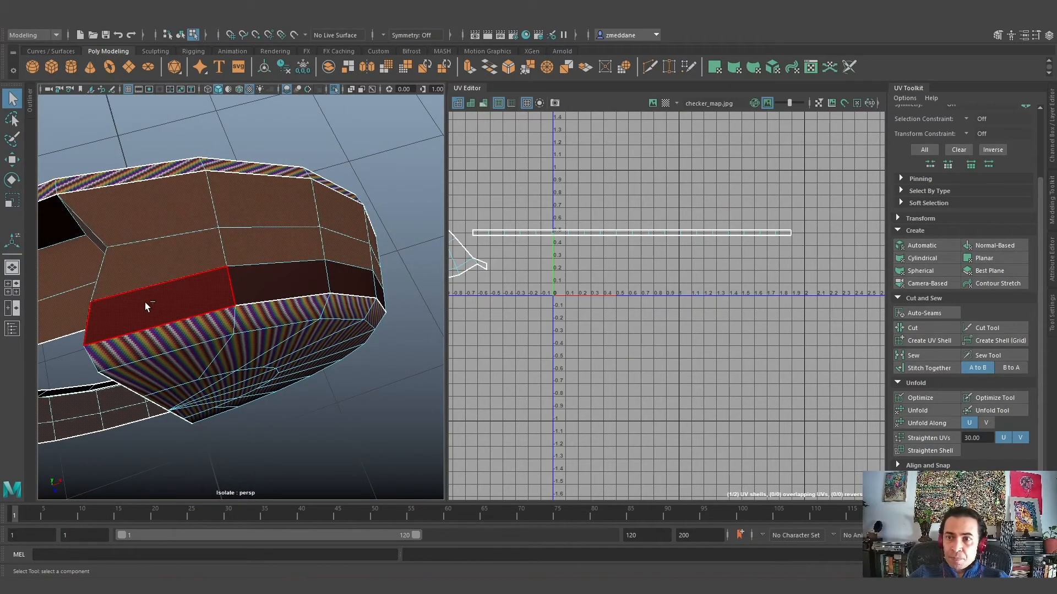
alt+drag(272, 277, 204, 235)
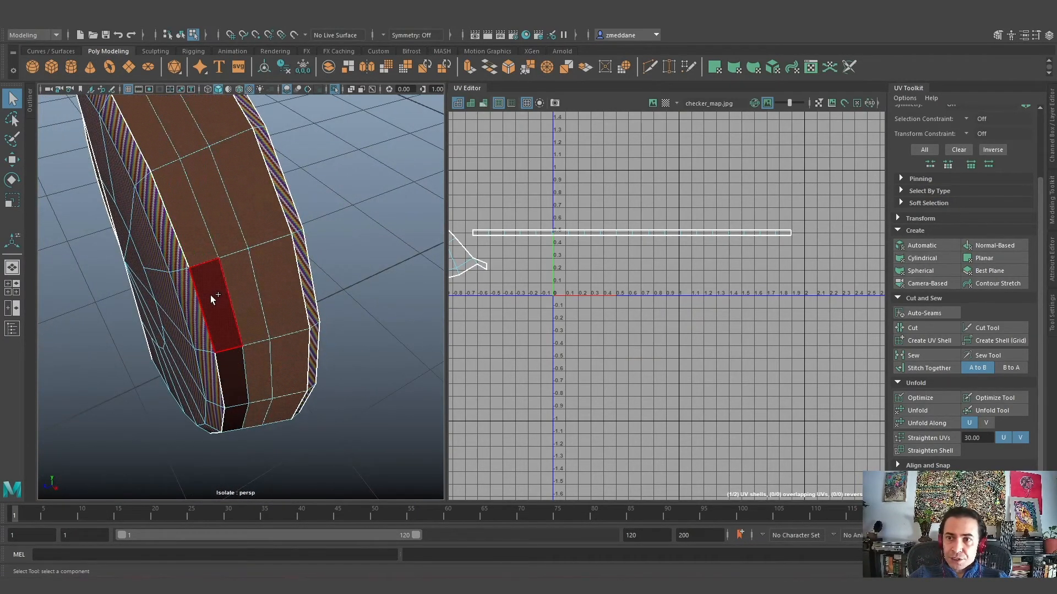
key(alt+shift)
alt+drag(342, 429, 233, 241)
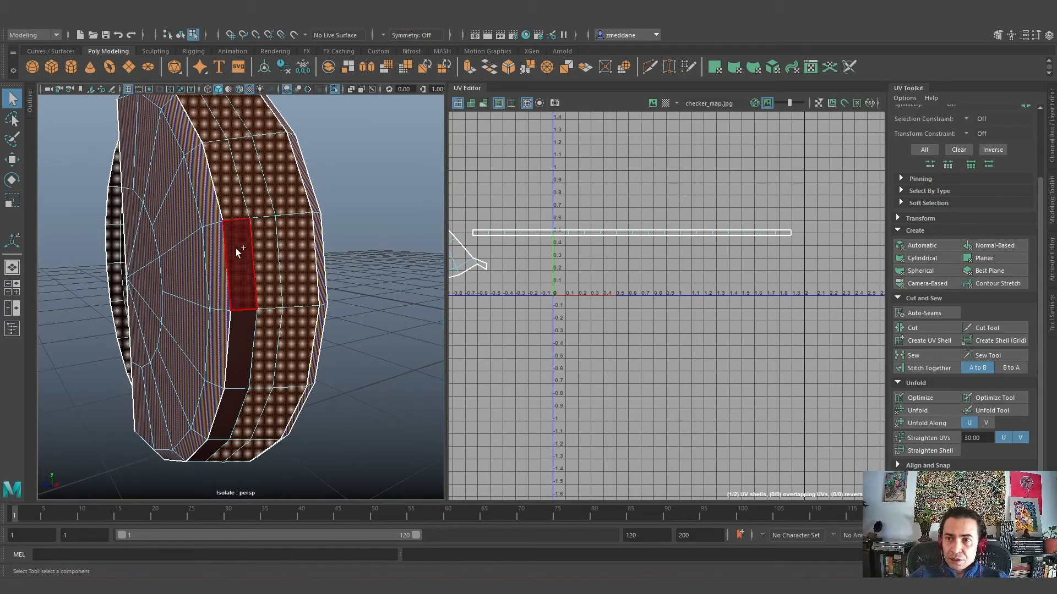
alt+drag(241, 344, 255, 292)
alt+drag(245, 352, 248, 315)
alt+drag(156, 316, 358, 377)
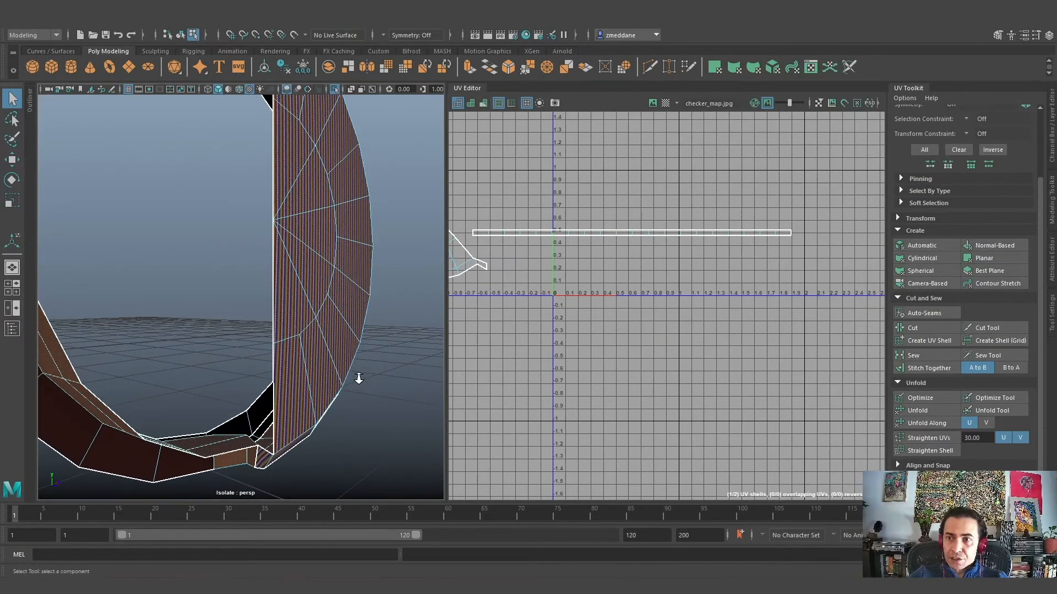
alt+right_drag(359, 377, 189, 377)
alt+drag(189, 377, 265, 420)
Apply a cylindrical UV projection to the selected band faces and set its rotation to 90 degrees in X
click(425, 26)
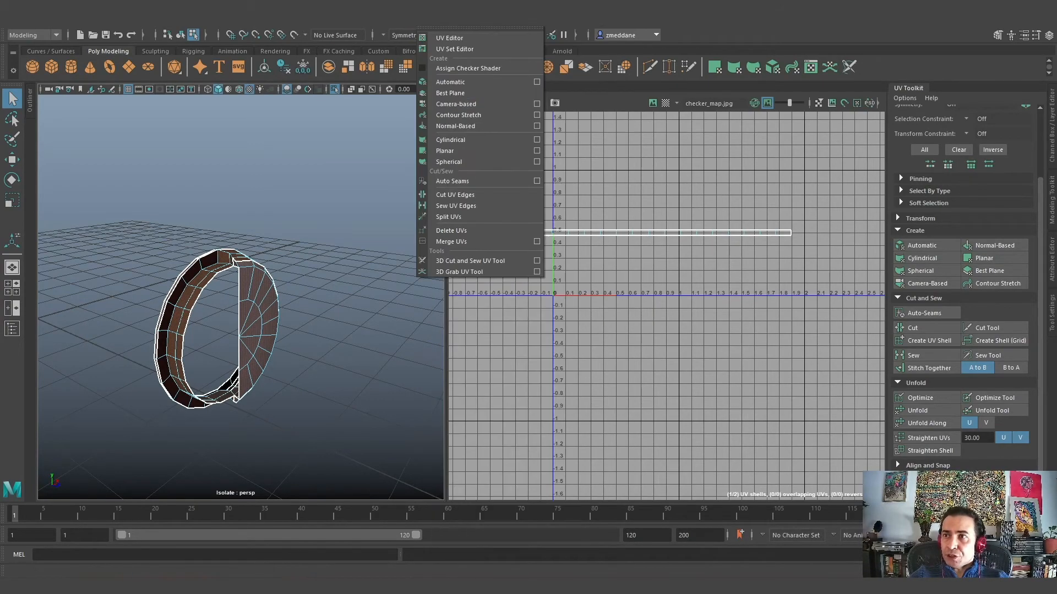
click(456, 139)
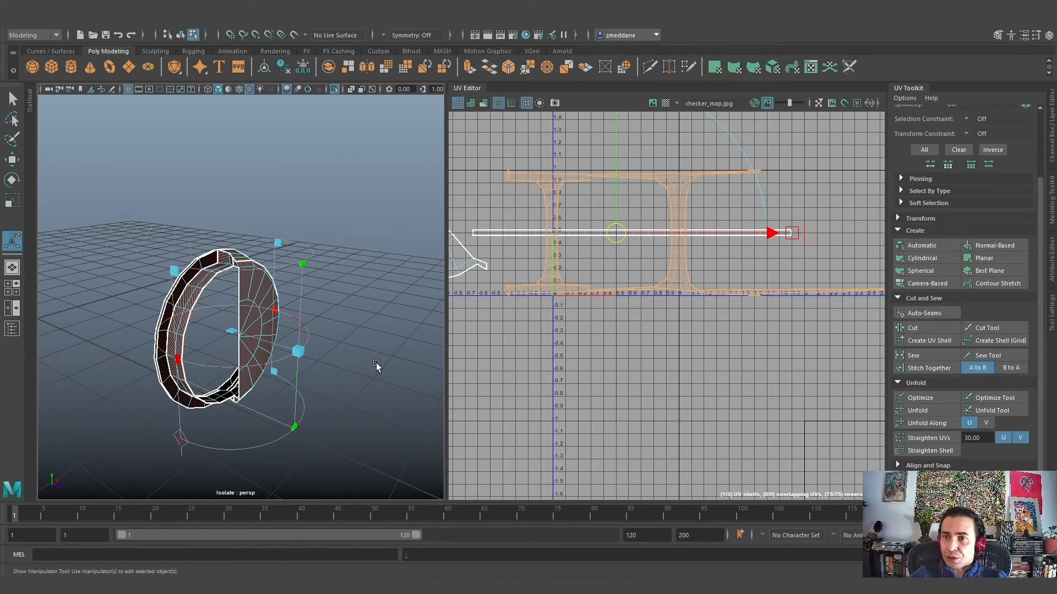
click(1052, 249)
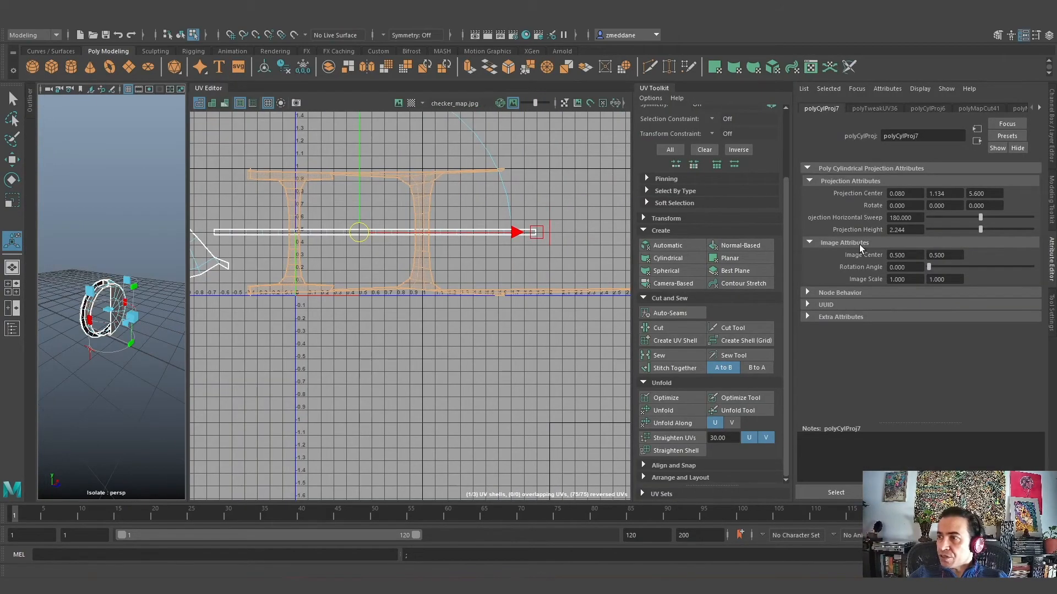
text(90)
key(Return)
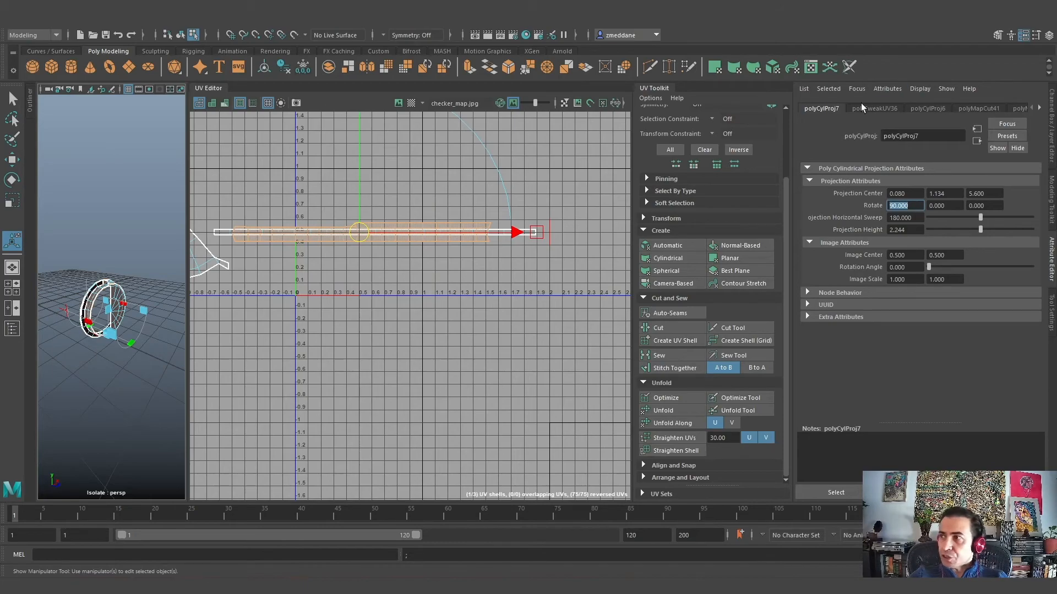
click(1052, 245)
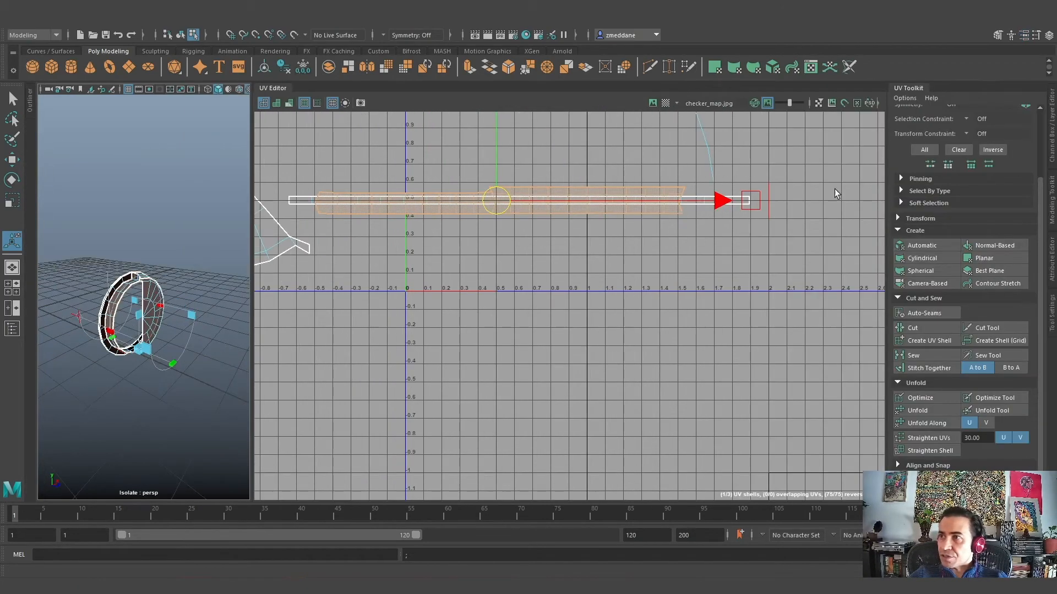
Extend the band's cylindrical projection sweep around the full ring and fit its height to the band
click(253, 342)
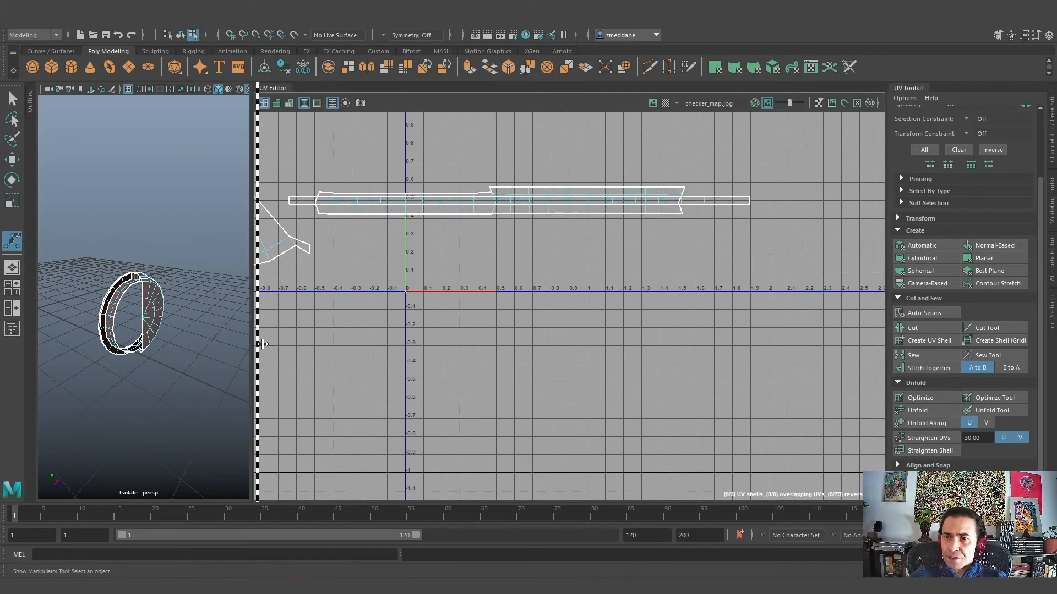
drag(258, 344, 484, 344)
key(ctrl+z)
alt+drag(415, 406, 304, 402)
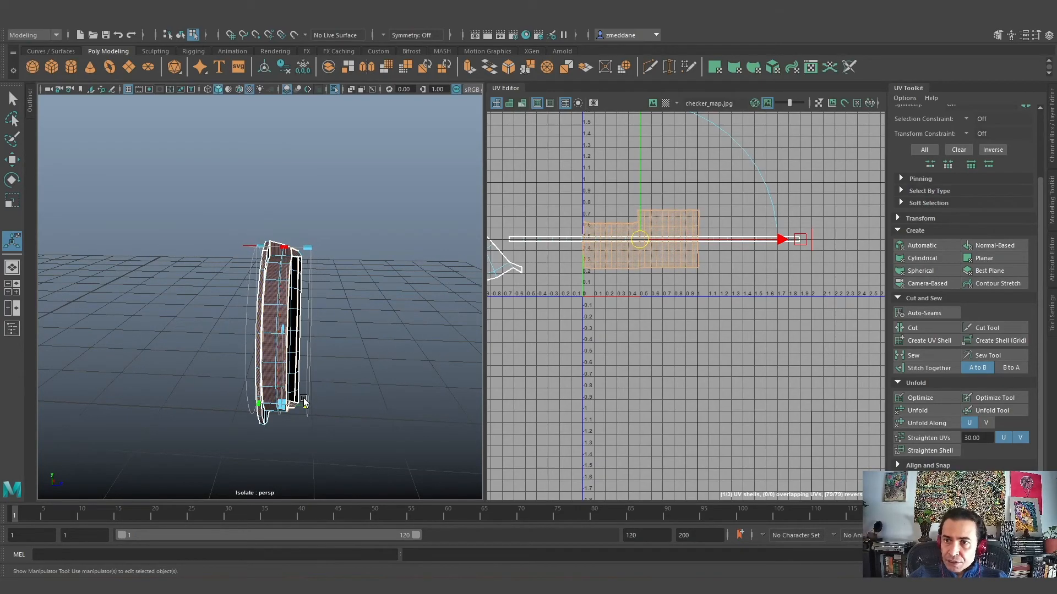
alt+drag(319, 441, 215, 346)
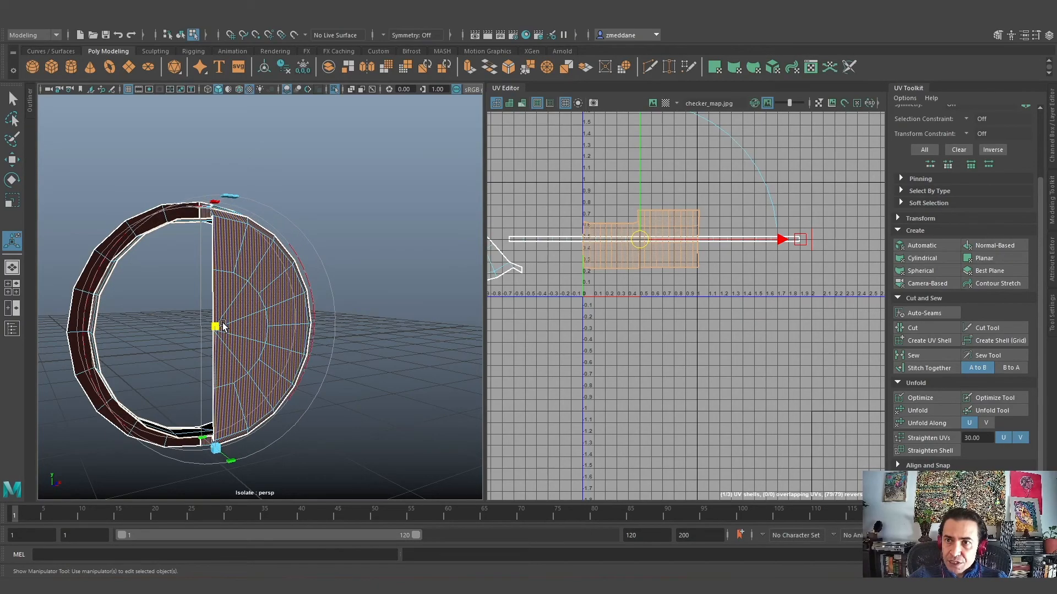
alt+drag(281, 344, 389, 333)
click(404, 291)
alt+drag(404, 291, 399, 384)
scroll(430, 354, up, 5)
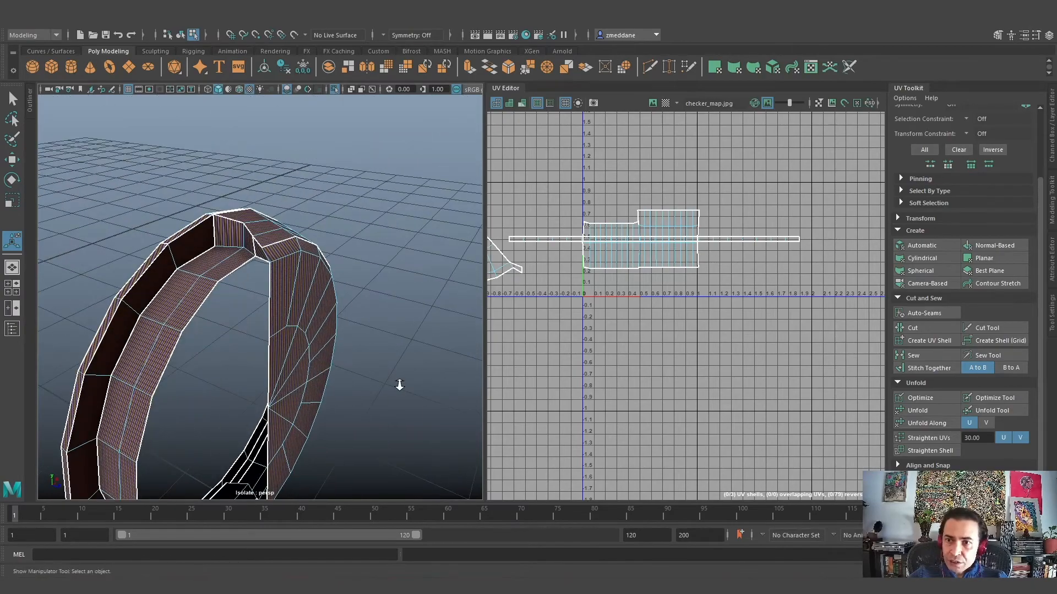
scroll(382, 389, up, 5)
Select the band's whole UV shell and move it straight down below the 0–1 tile
click(627, 263)
right_click(627, 264)
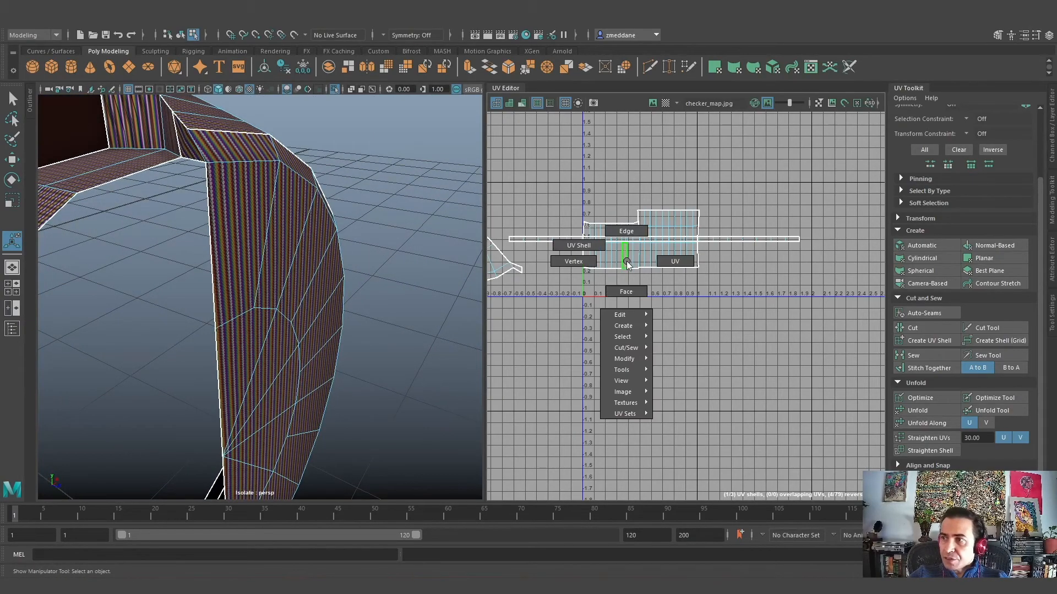
double_click(623, 245)
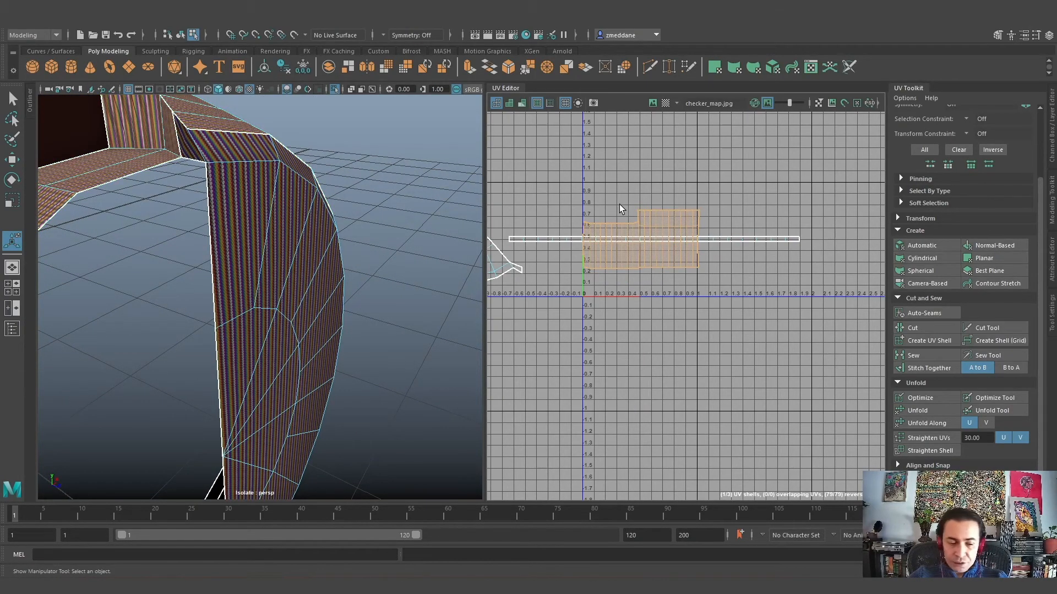
key(w)
drag(642, 196, 661, 293)
Cut the UVs along the two inner edges where the inner band meets the upper end wall
alt+drag(330, 341, 266, 384)
right_click(247, 226)
click(247, 197)
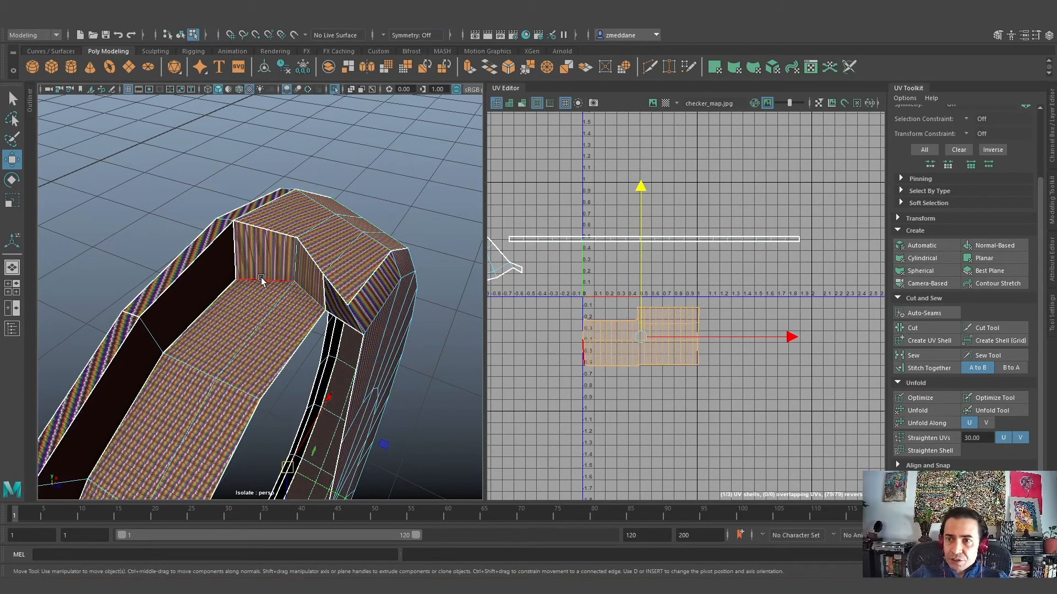
click(260, 279)
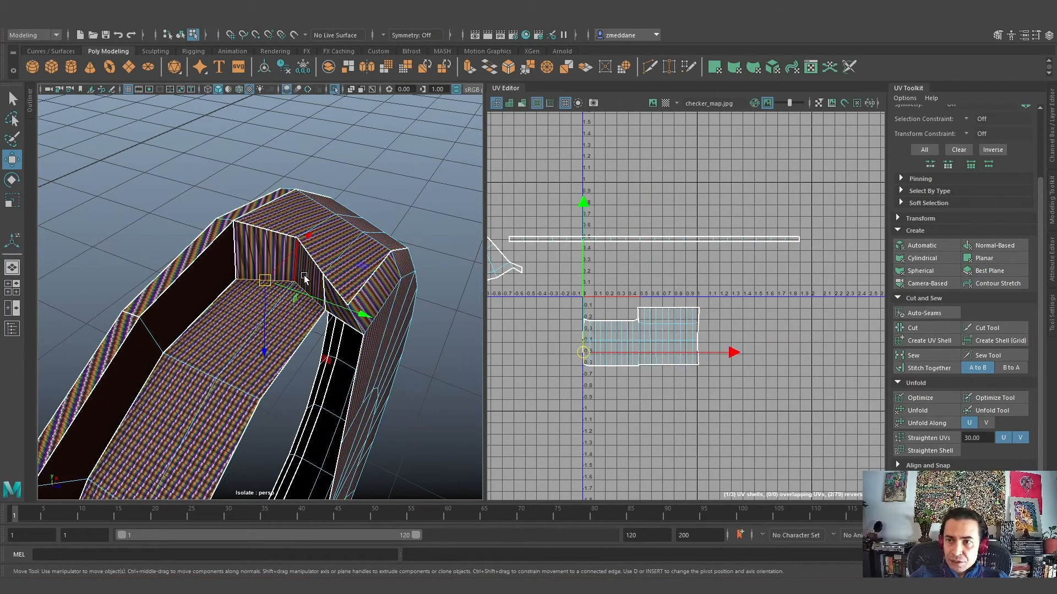
key(q)
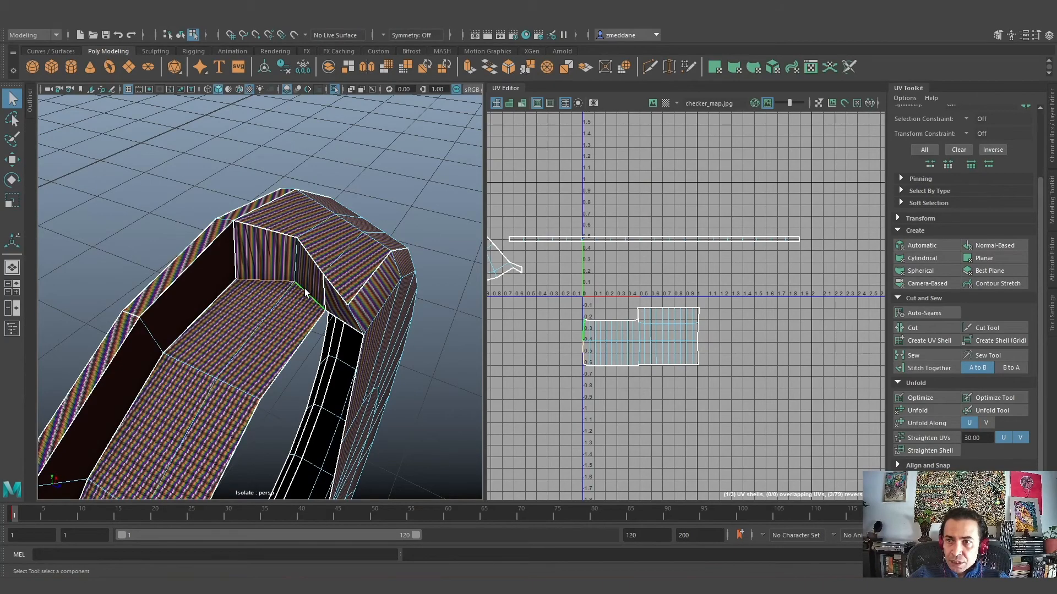
click(938, 325)
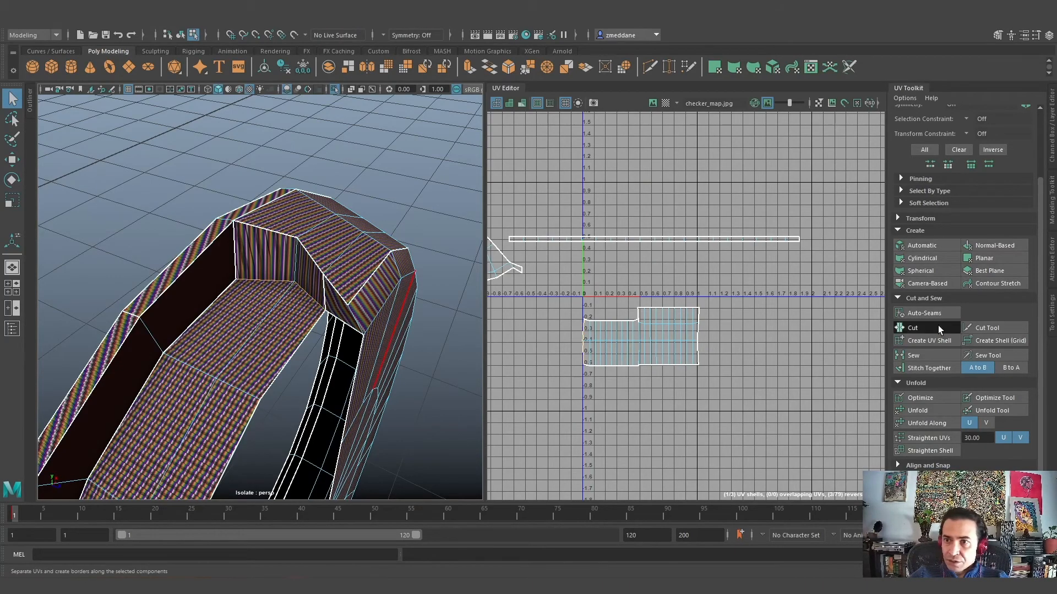
Cut the UVs along the matching inner edges where the inner band meets the lower end wall
alt+drag(417, 404, 396, 369)
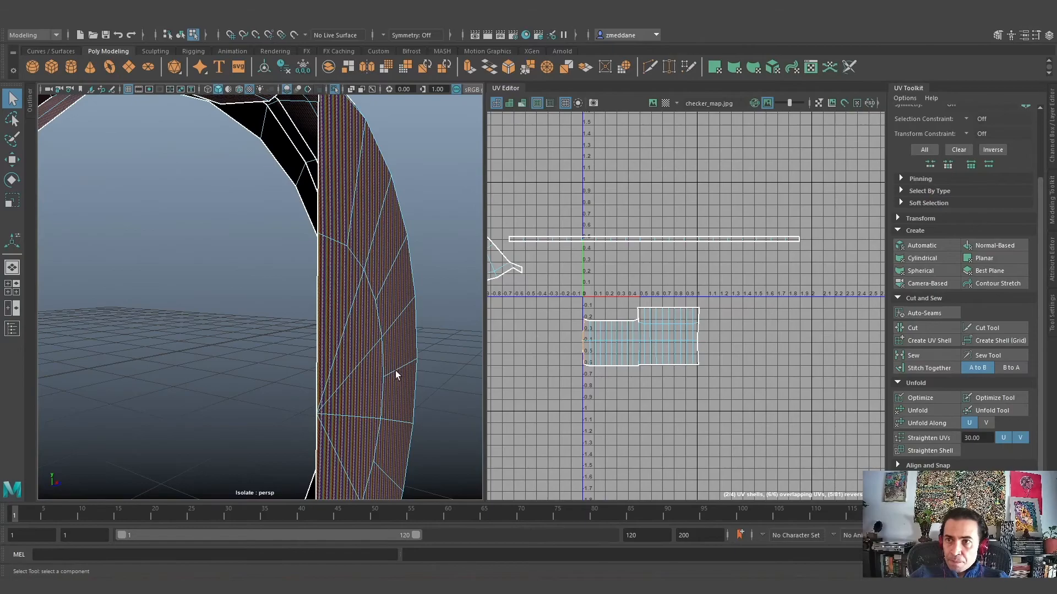
alt+right_drag(396, 369, 199, 397)
alt+drag(200, 398, 272, 335)
alt+right_drag(271, 335, 235, 392)
alt+drag(235, 392, 176, 397)
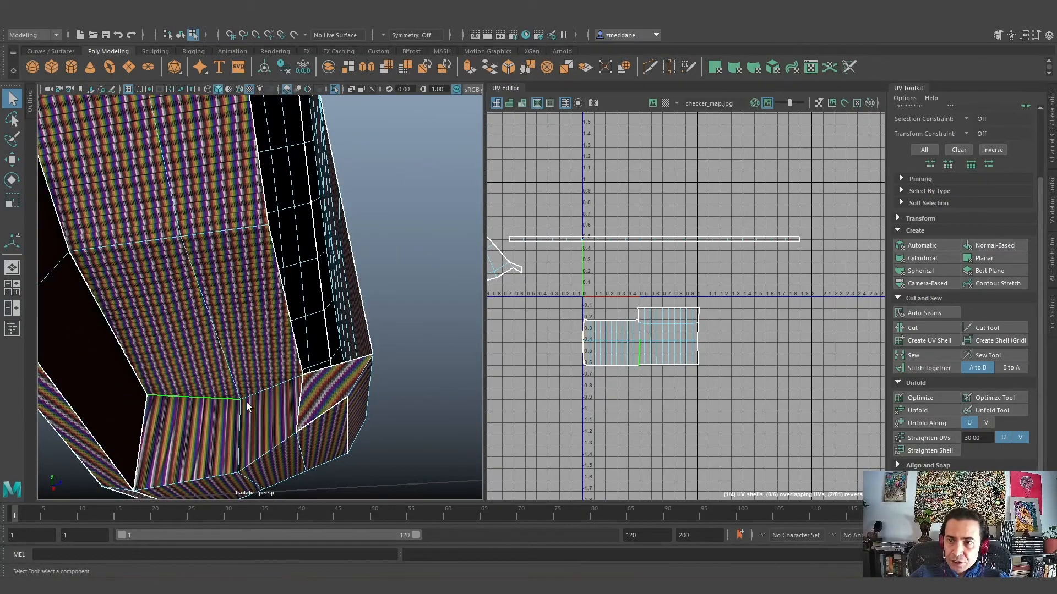
click(269, 393)
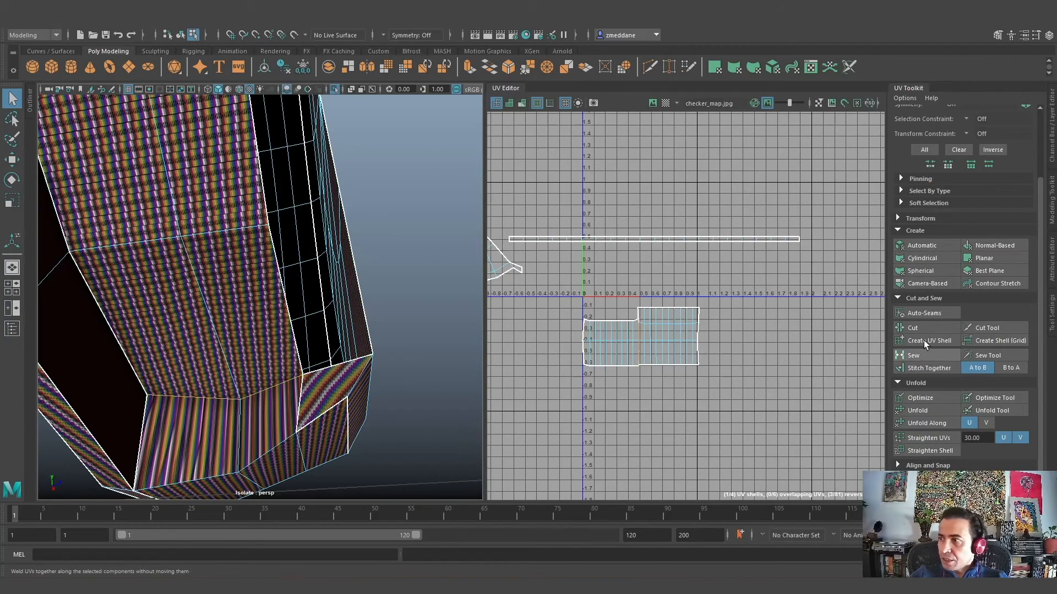
click(924, 326)
Select the separated inner band shell and unfold it
alt+drag(427, 451, 371, 402)
right_drag(217, 250, 254, 239)
click(228, 242)
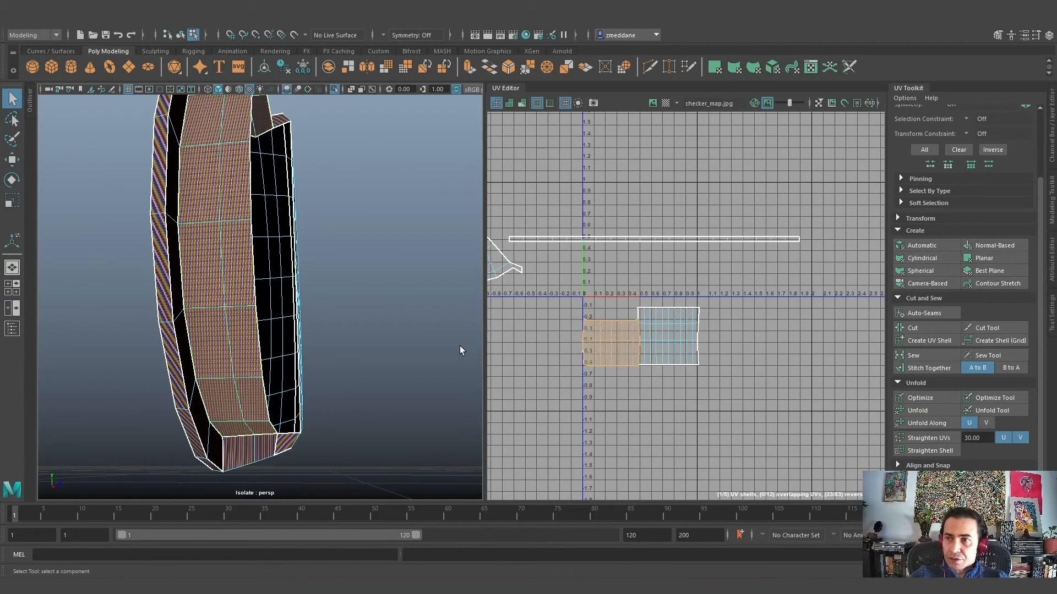
click(939, 409)
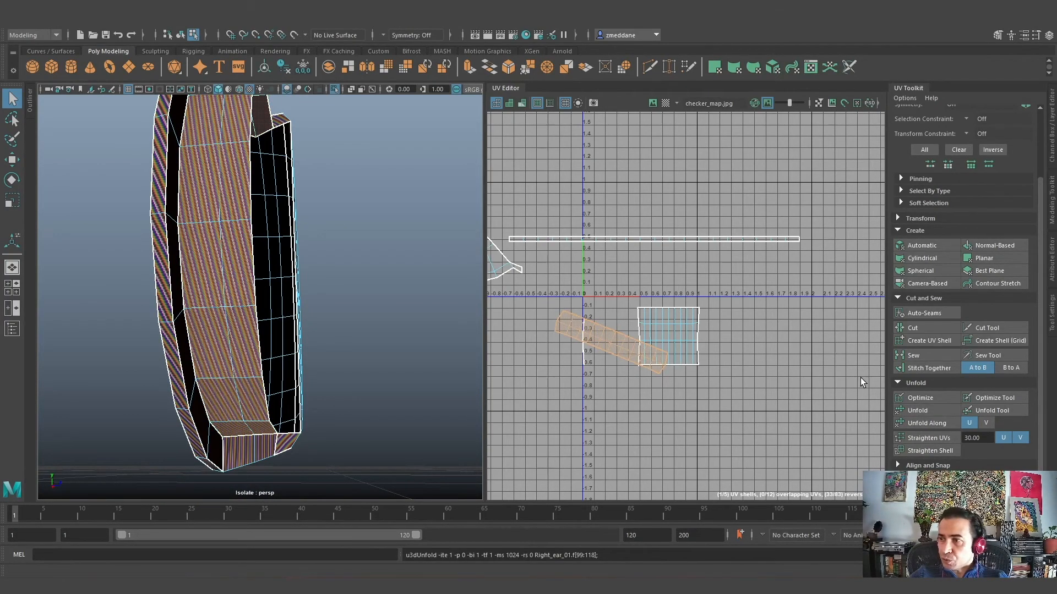
Rotate the inner band shell to horizontal, straighten its UVs in U and V, and move it up beneath the long thin strip
key(e)
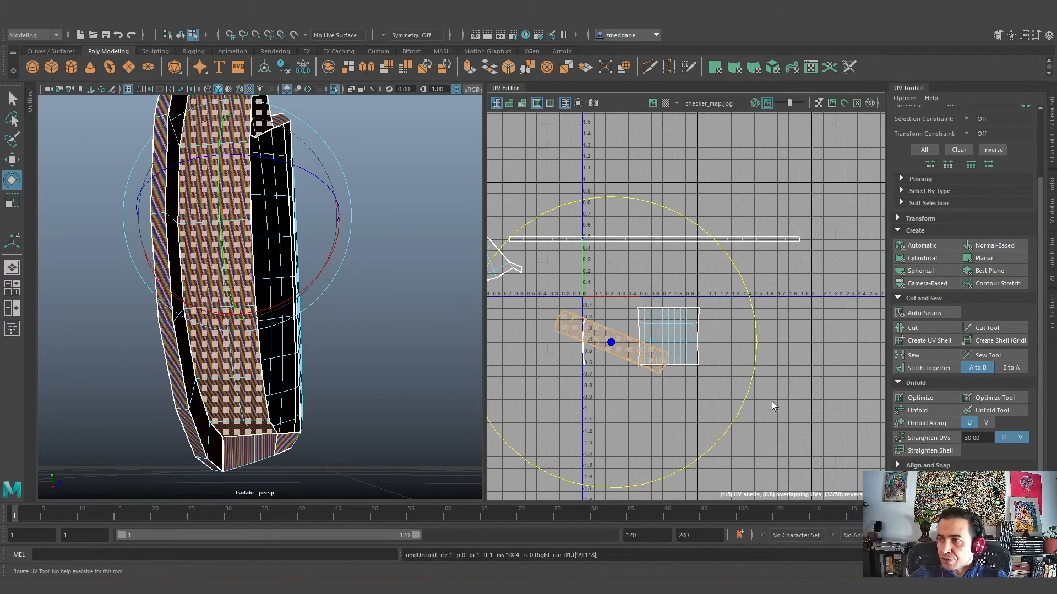
drag(716, 439, 748, 391)
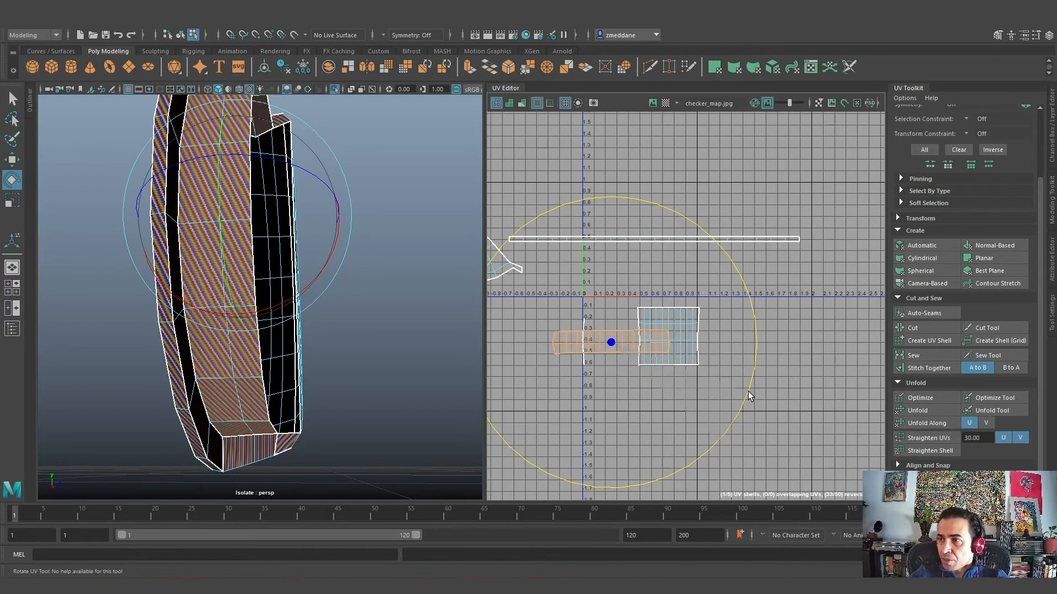
click(939, 438)
key(w)
drag(609, 270, 617, 189)
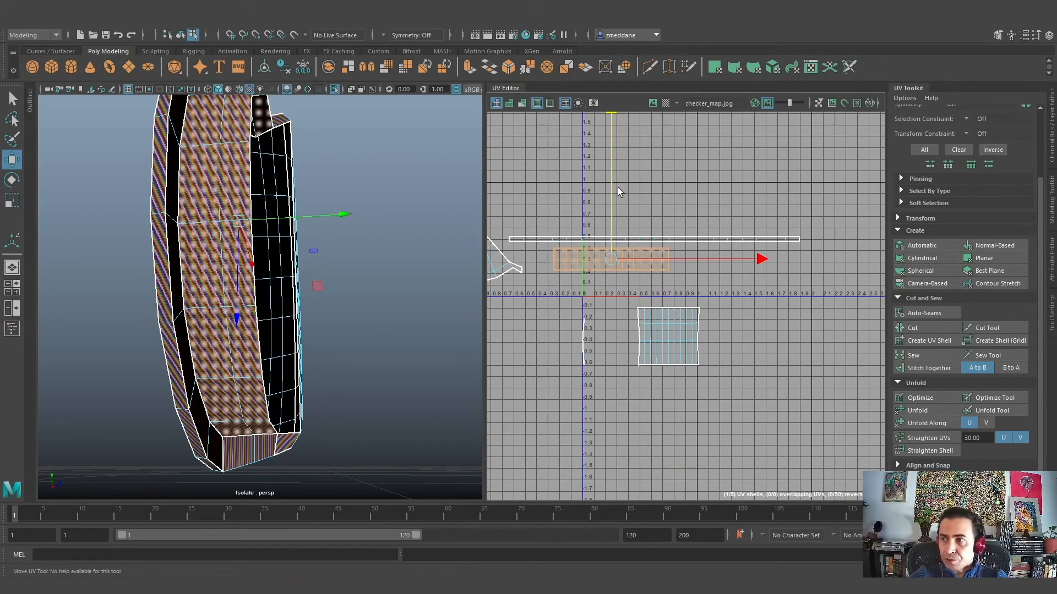
Select the collapsed end-wall shell beside the inner band's top and move it in U to about 0.25
alt+drag(395, 360, 253, 495)
click(244, 323)
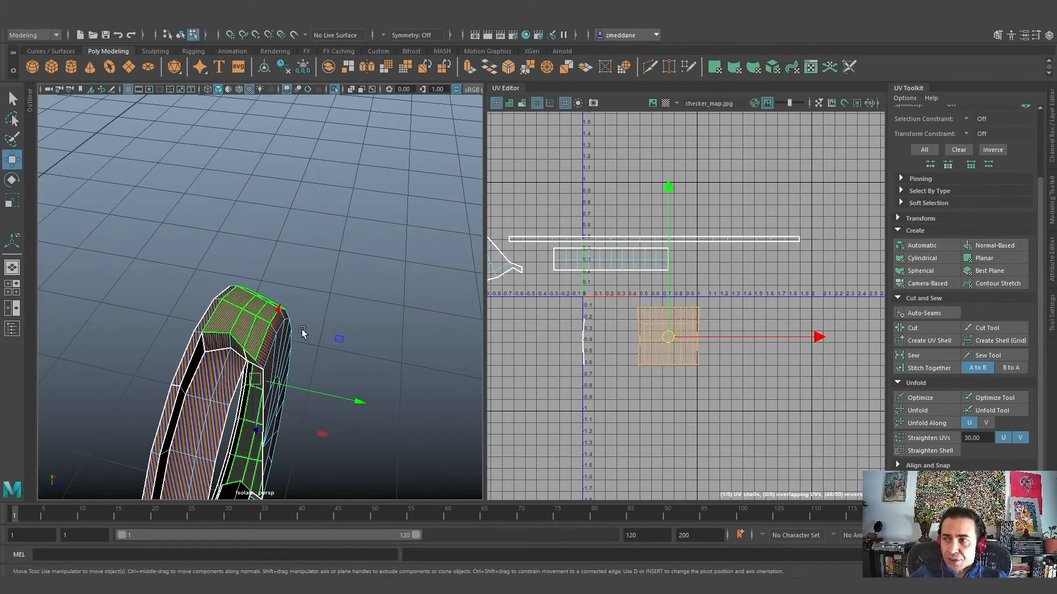
alt+drag(475, 338, 377, 273)
scroll(339, 336, down, 5)
alt+drag(339, 336, 401, 459)
scroll(388, 456, up, 5)
alt+middle_drag(341, 387, 334, 432)
scroll(334, 432, up, 4)
alt+drag(208, 423, 160, 331)
click(160, 330)
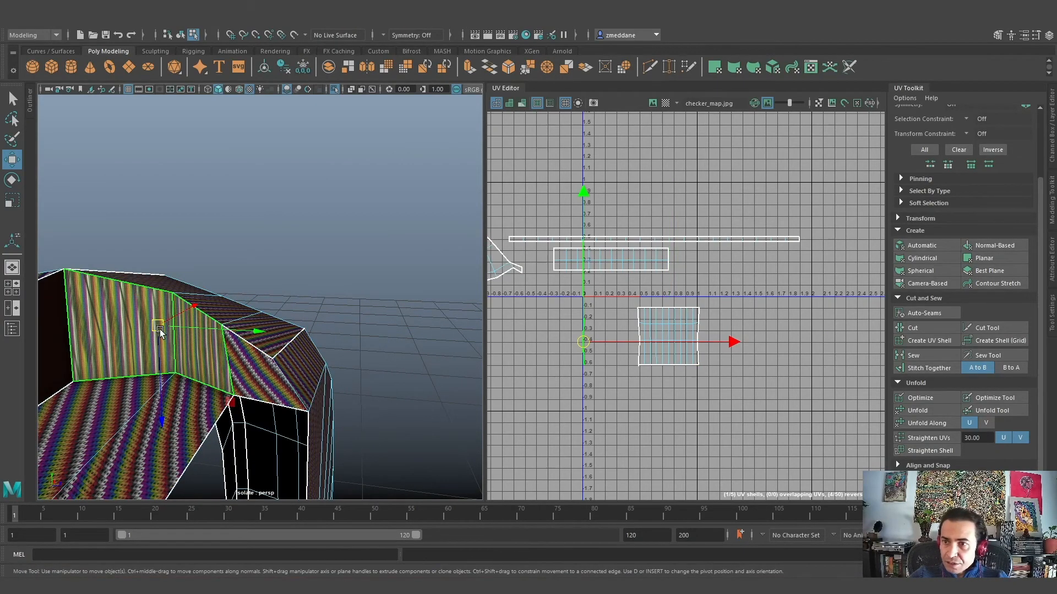
drag(732, 340, 754, 339)
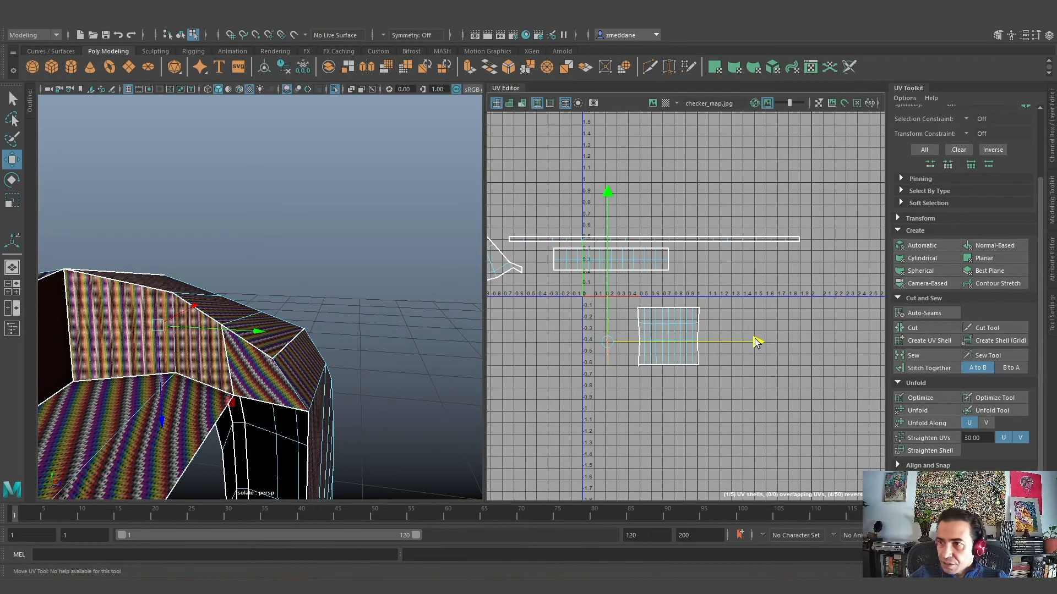
Select the wide outer band shell below the tile and unfold it
click(642, 320)
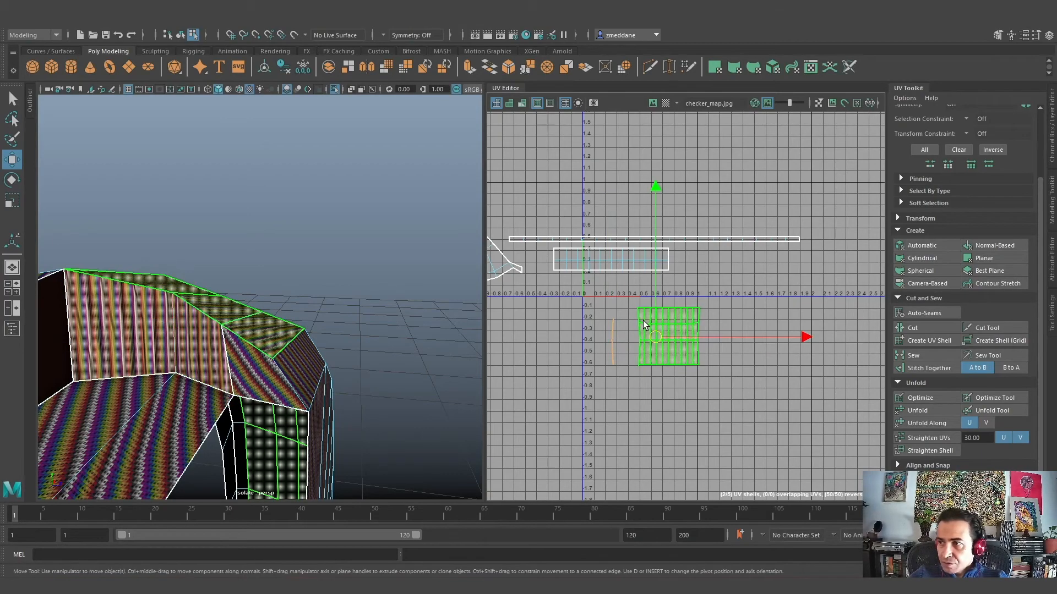
click(510, 362)
scroll(698, 379, up, 2)
alt+middle_drag(628, 374, 635, 398)
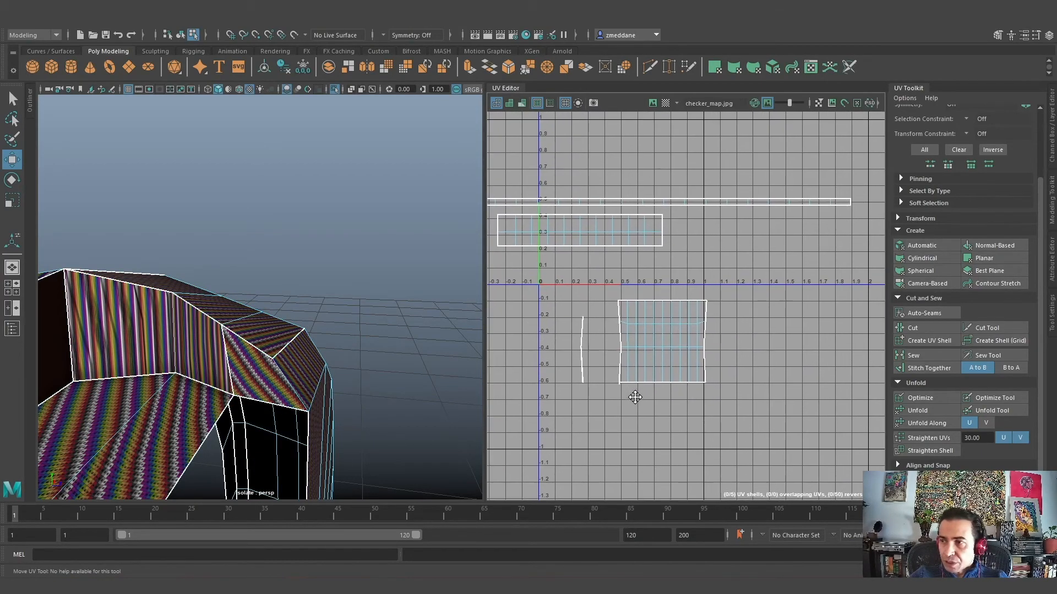
click(662, 309)
click(939, 410)
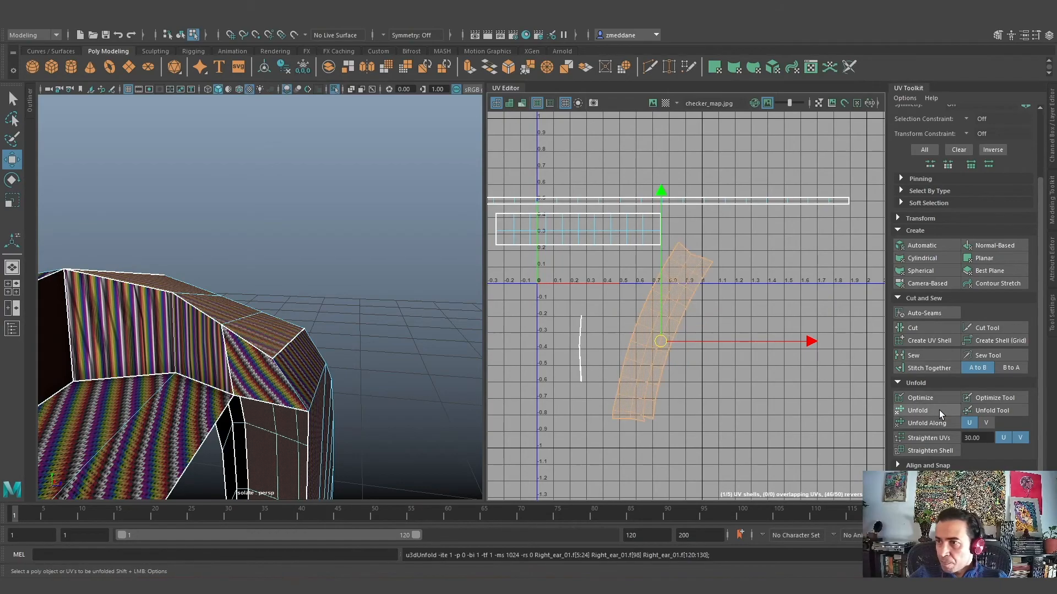
Rotate the outer band shell to horizontal, straighten its UVs, and shift it clear of the end-wall shell
key(q)
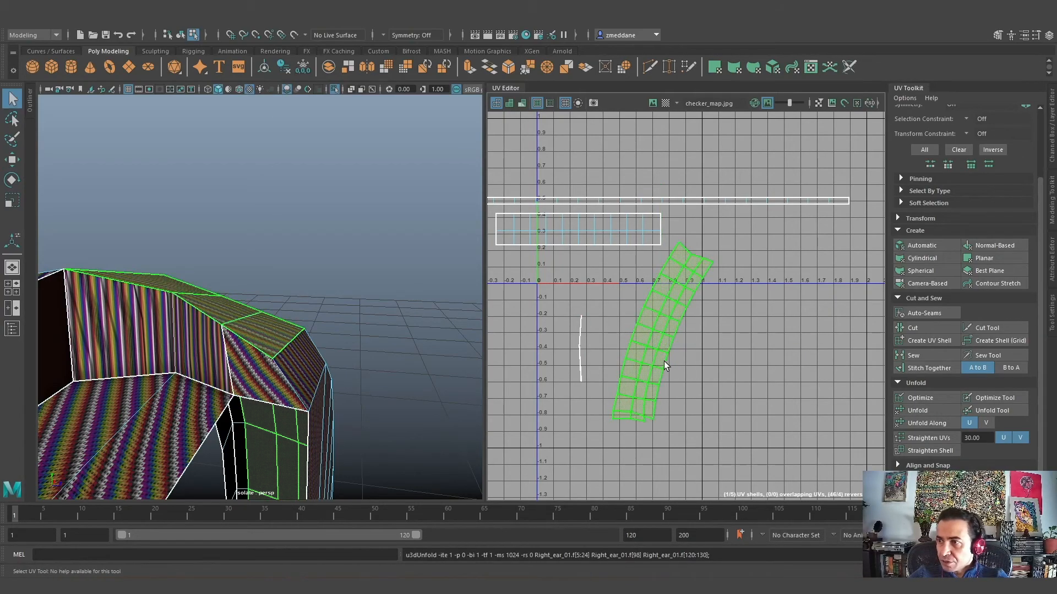
key(e)
drag(574, 463, 519, 303)
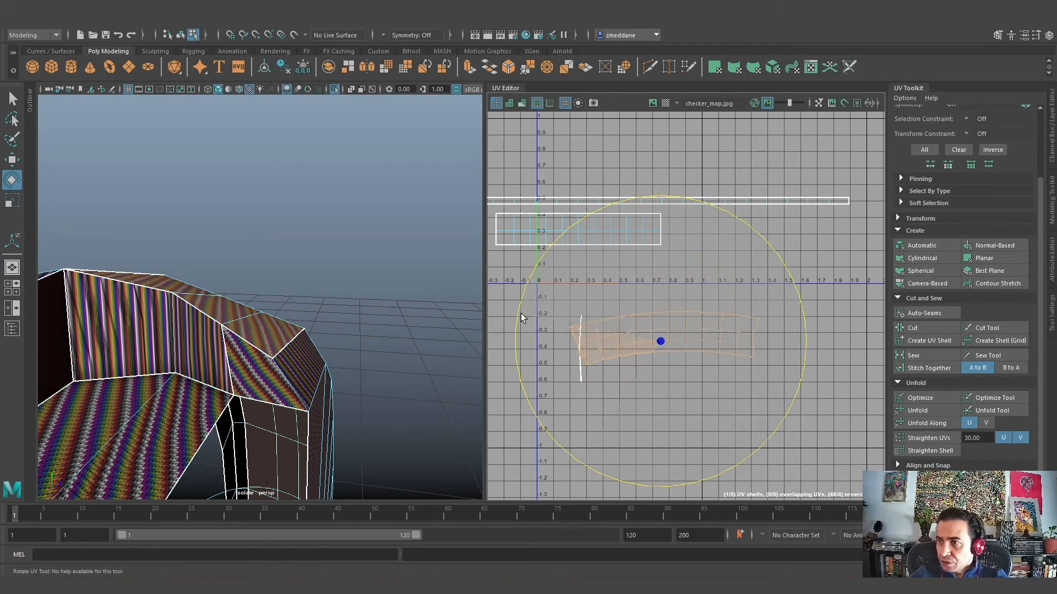
click(947, 436)
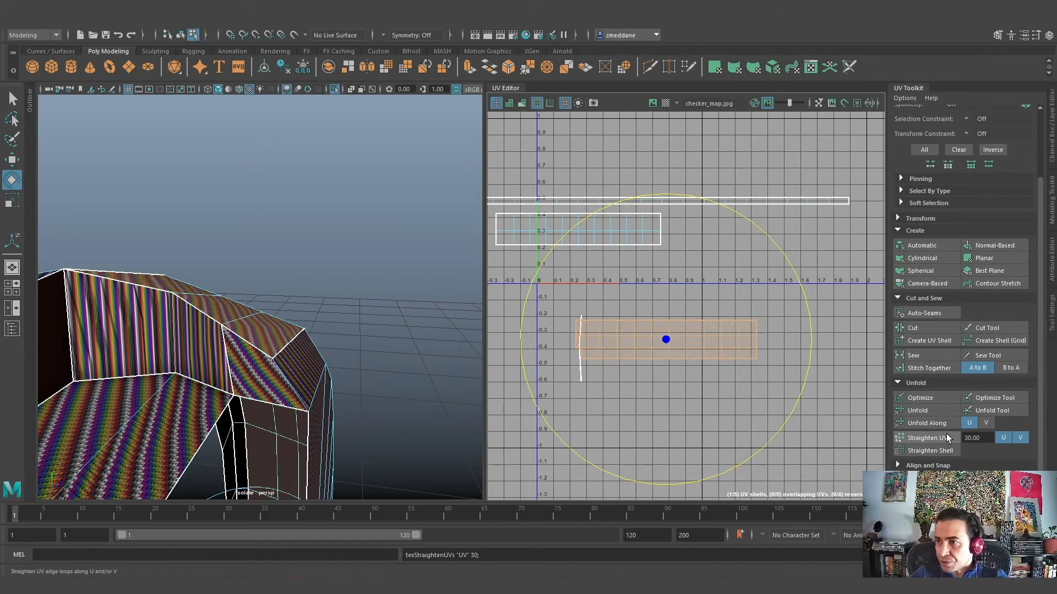
key(w)
drag(668, 341, 715, 340)
Unfold the collapsed end-wall shell and place it beside the stepped end of the outer band strip
drag(566, 304, 607, 419)
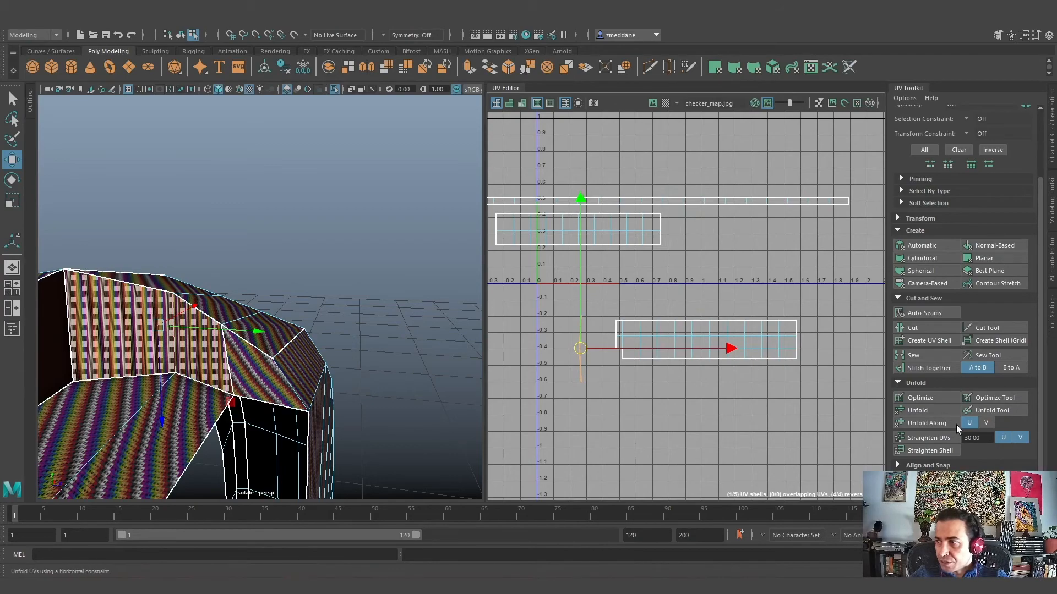
click(940, 409)
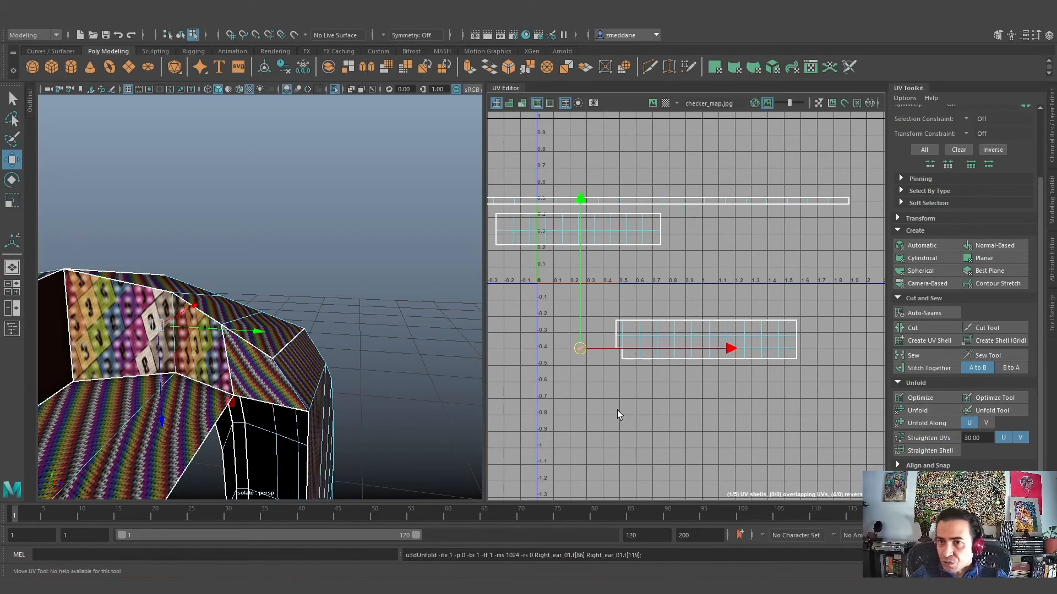
scroll(606, 408, up, 5)
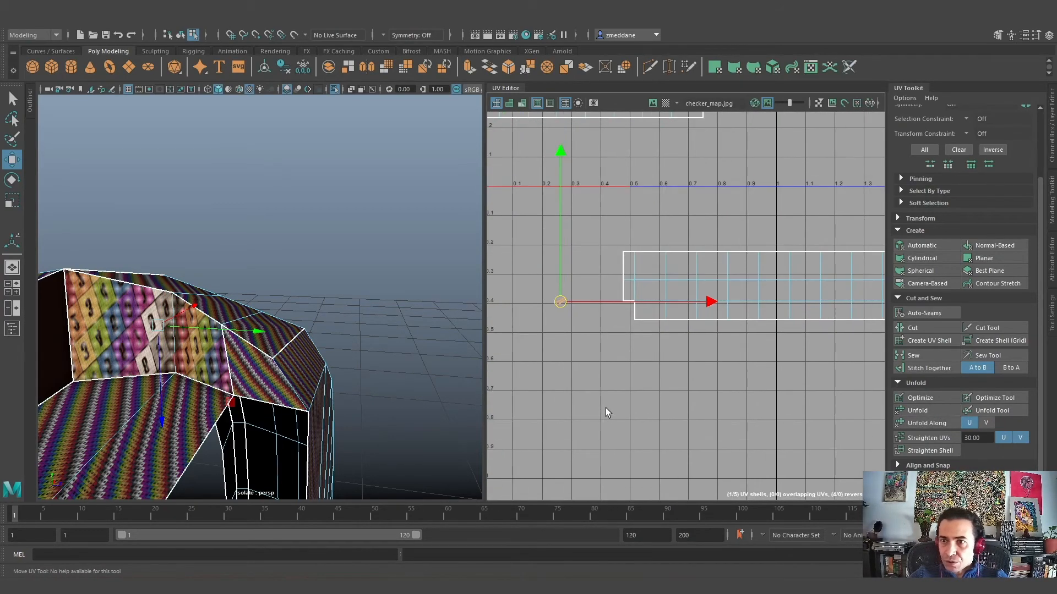
alt+middle_drag(602, 399, 642, 500)
drag(566, 334, 640, 278)
Select the vertices that the upper end wall shares with the outer band to locate their matching UVs on both shells
mouse_move(426, 352)
alt+mouse_down()
mouse_move(434, 368)
mouse_move(438, 358)
alt+mouse_up()
right_drag(258, 280, 233, 288)
drag(241, 387, 241, 387)
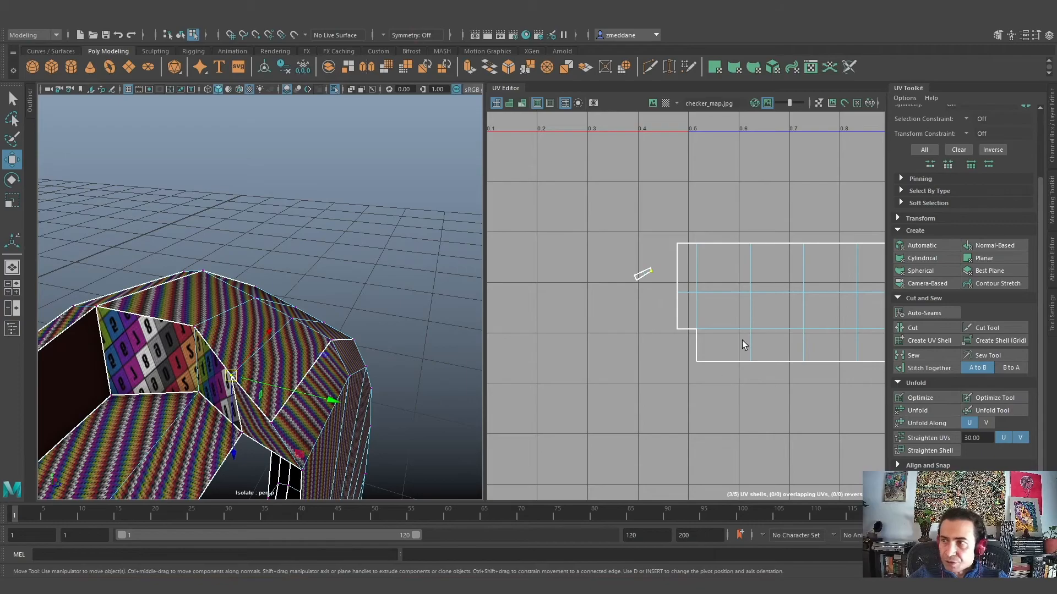
scroll(801, 320, up, 4)
alt+middle_drag(647, 279, 688, 271)
scroll(695, 305, down, 5)
scroll(695, 305, down, 6)
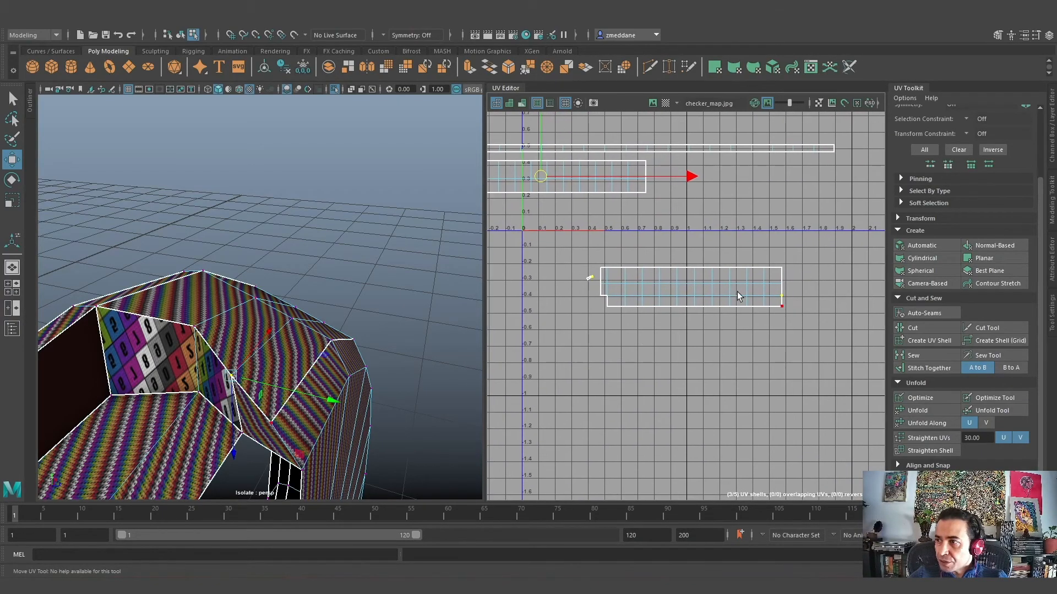
scroll(584, 310, up, 3)
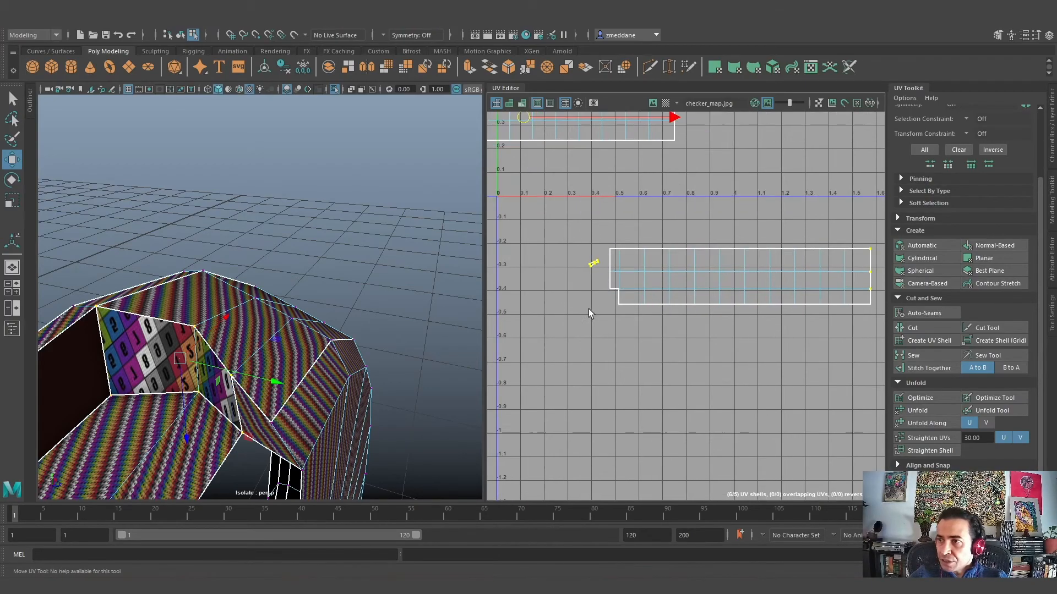
Rotate the outer band shell about 180 degrees so its matching end faces the small end-wall shell
key(w)
right_click(694, 308)
right_drag(651, 293, 652, 294)
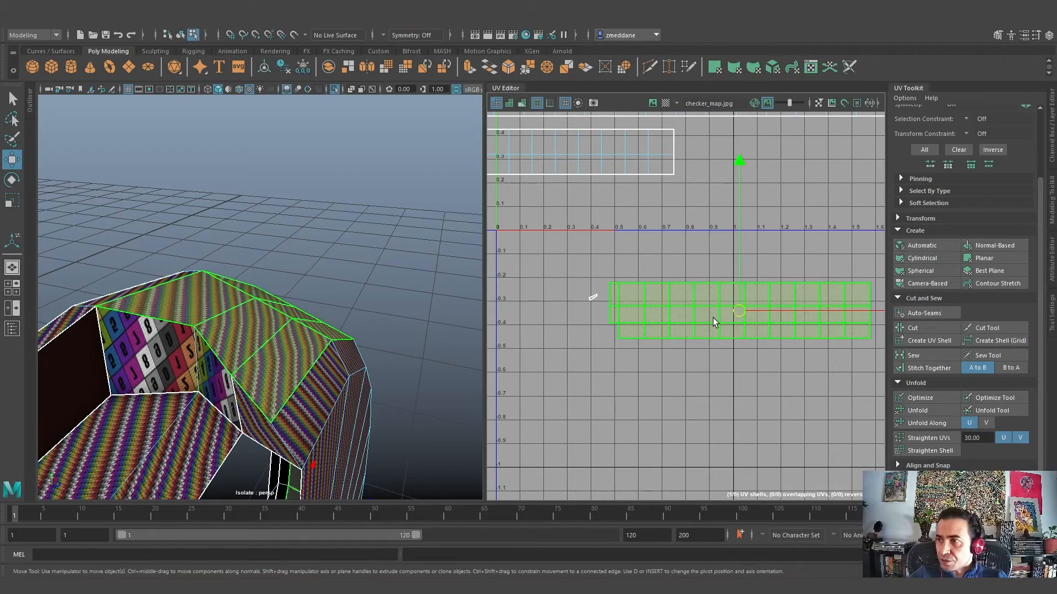
click(713, 318)
key(e)
drag(602, 388, 814, 270)
Pick individual UVs on the small end-wall shell and the facing strip end to compare their corners
scroll(546, 323, up, 2)
scroll(623, 355, up, 2)
alt+middle_drag(624, 355, 558, 396)
scroll(560, 388, up, 3)
alt+middle_drag(539, 281, 622, 361)
scroll(718, 460, up, 1)
scroll(623, 361, up, 1)
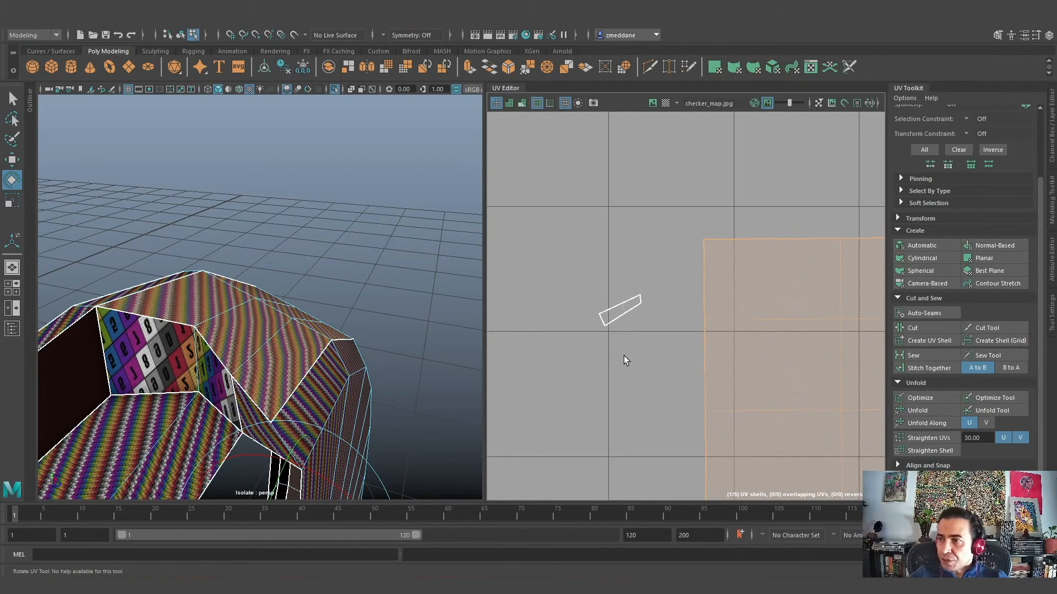
click(620, 317)
right_drag(619, 317, 668, 326)
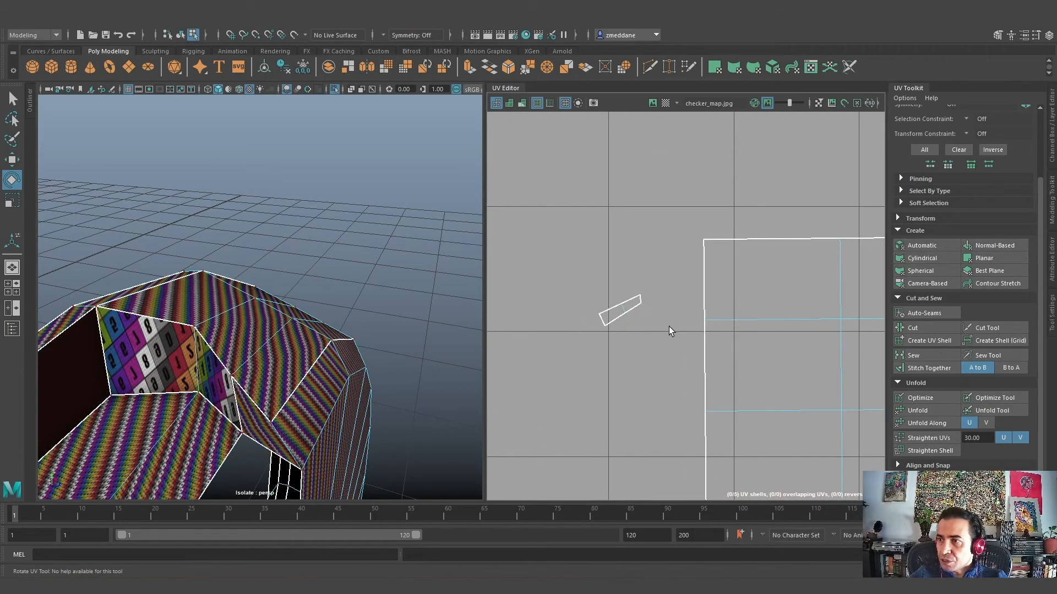
click(642, 303)
click(707, 321)
alt+middle_drag(711, 374, 662, 248)
click(657, 286)
scroll(663, 252, down, 2)
click(664, 309)
drag(686, 321, 686, 405)
Check which vertices along the strip's end correspond to the end-wall shell's corner and middle points
scroll(582, 313, up, 1)
alt+middle_drag(654, 210, 660, 255)
right_drag(661, 250, 615, 251)
drag(713, 473, 713, 473)
alt+middle_drag(649, 269, 639, 323)
scroll(629, 339, up, 1)
click(618, 207)
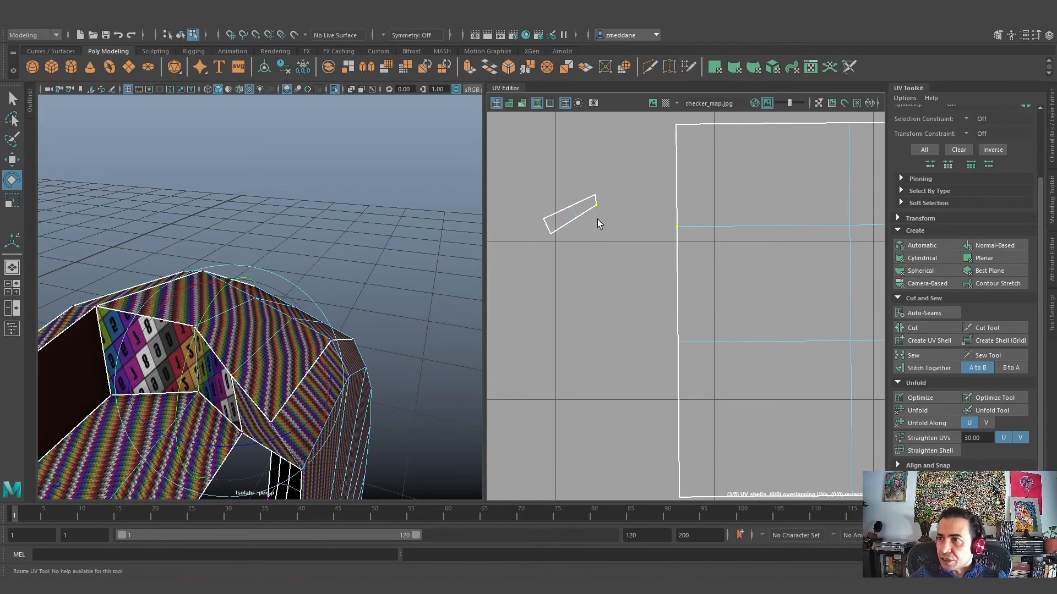
click(573, 215)
click(616, 354)
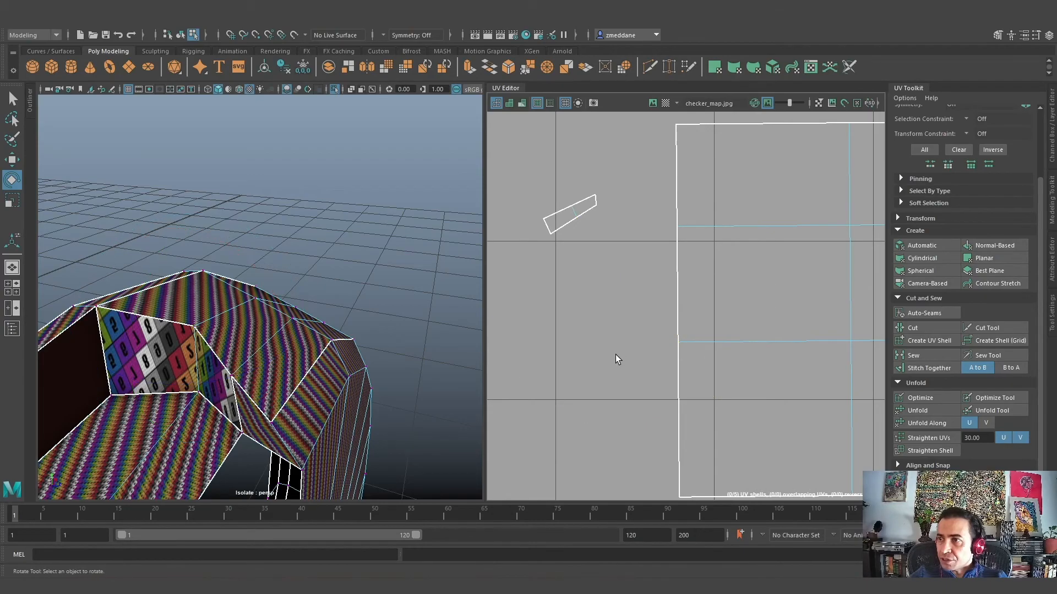
Move the small end-wall shell's two adjacent inner UVs onto the matching upper and middle points of the outer band's strip end
right_click(570, 217)
click(606, 214)
click(595, 206)
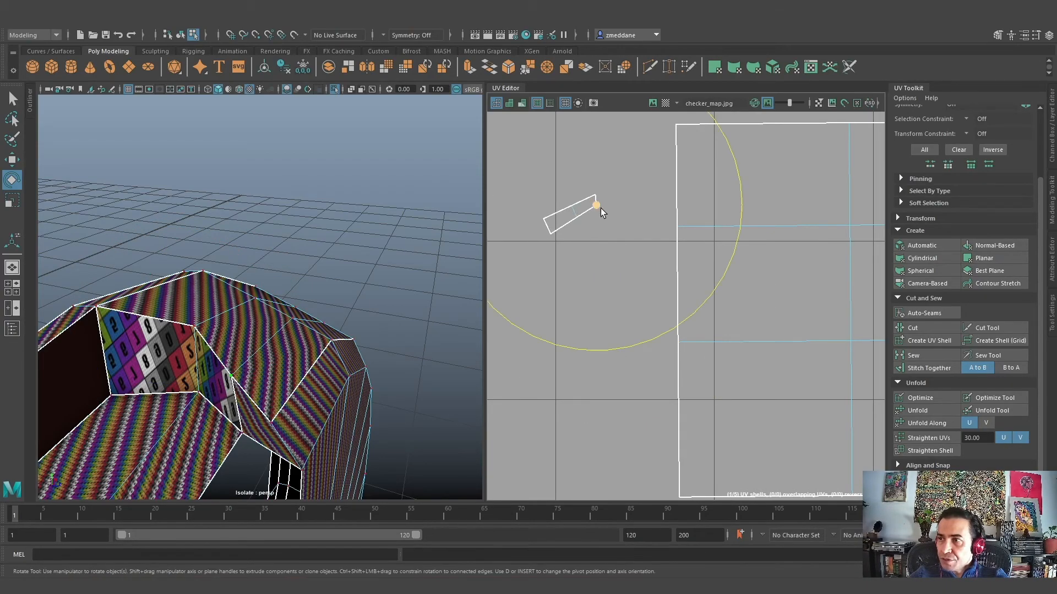
key(w)
drag(600, 208, 674, 227)
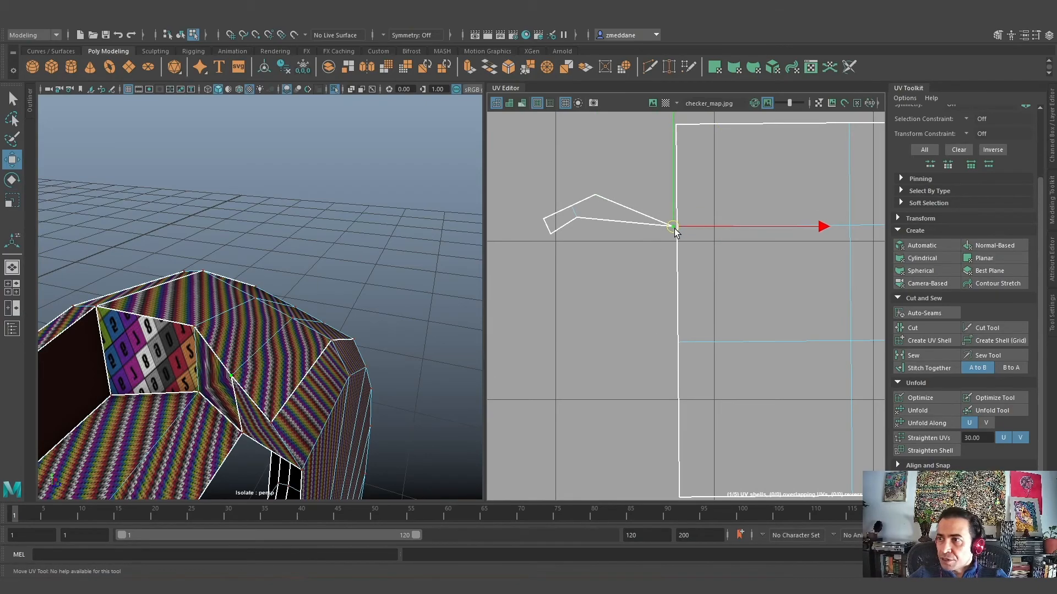
click(576, 219)
drag(576, 218, 677, 348)
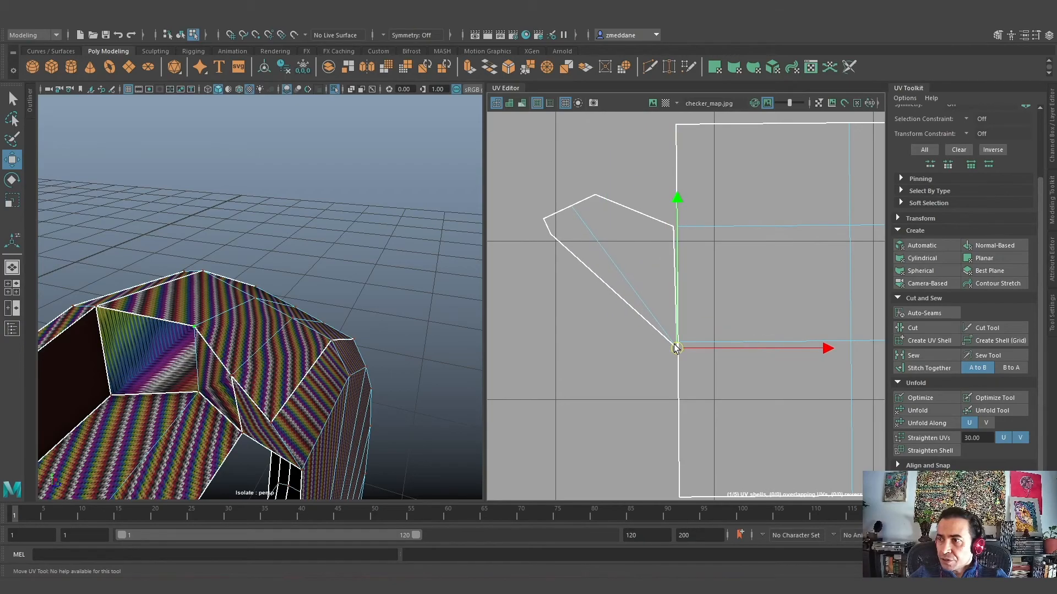
Reposition the end-wall shell's remaining UVs to form a two-quad rectangle against the strip's end, placing its last inner UV on the strip's corner
click(550, 235)
drag(550, 234, 680, 498)
click(546, 219)
drag(546, 220, 599, 496)
click(572, 206)
drag(572, 206, 597, 342)
click(597, 195)
drag(596, 195, 597, 229)
Select the coinciding border UVs and stitch the fitted end-wall shell to the end of the outer band strip
alt+middle_drag(771, 400, 687, 279)
right_drag(547, 215, 605, 217)
scroll(622, 220, down, 1)
alt+middle_drag(625, 221, 621, 282)
drag(613, 311, 612, 312)
click(937, 371)
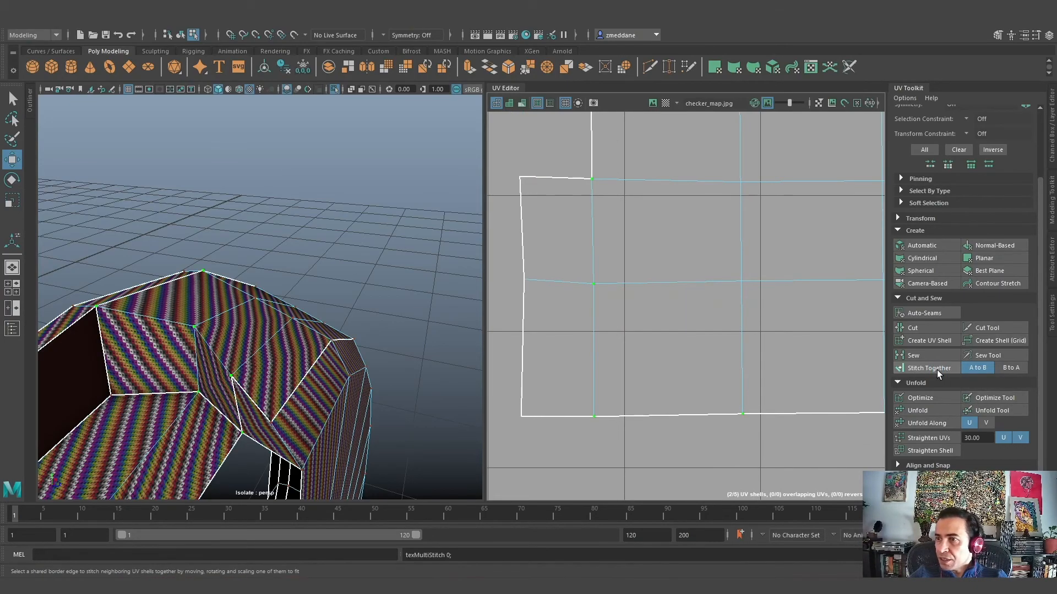
alt+middle_drag(622, 344, 629, 373)
scroll(629, 373, down, 8)
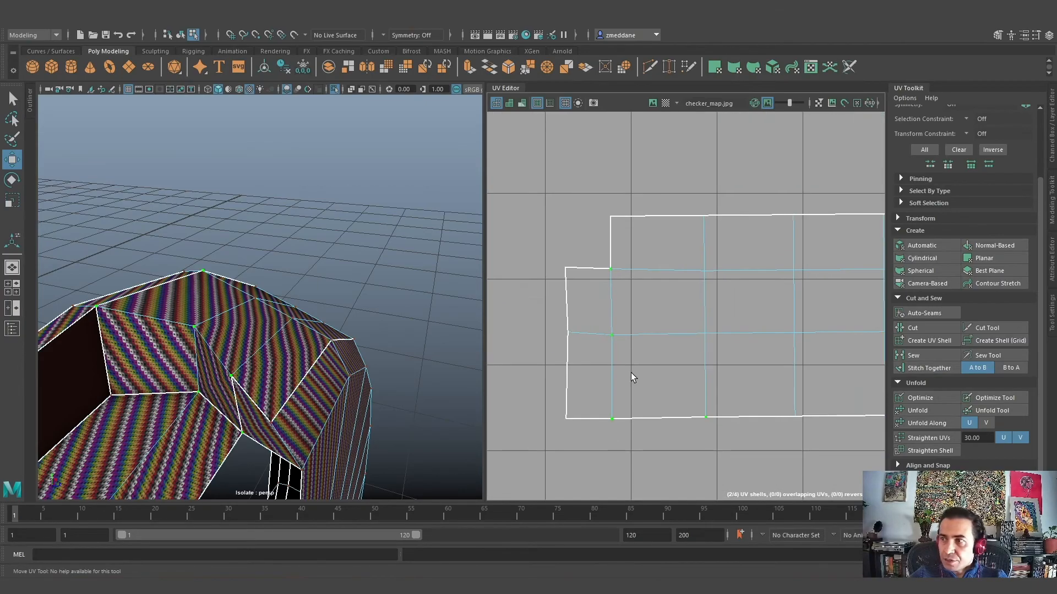
Select the whole joined band shell, unfold it, and straighten its UVs with a 30-degree angle in U and V
right_drag(632, 302, 592, 286)
click(672, 316)
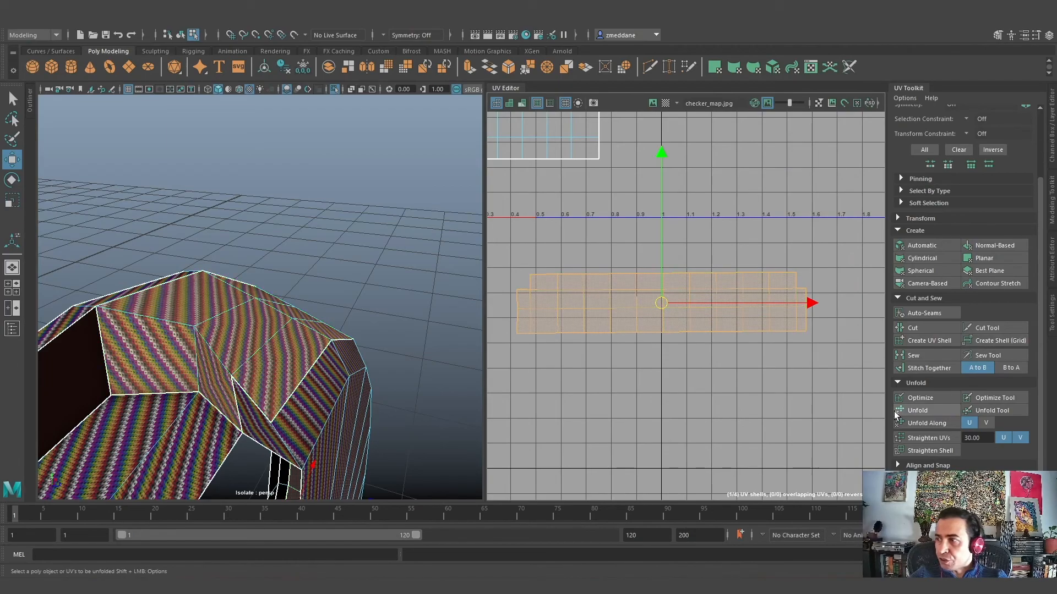
click(911, 412)
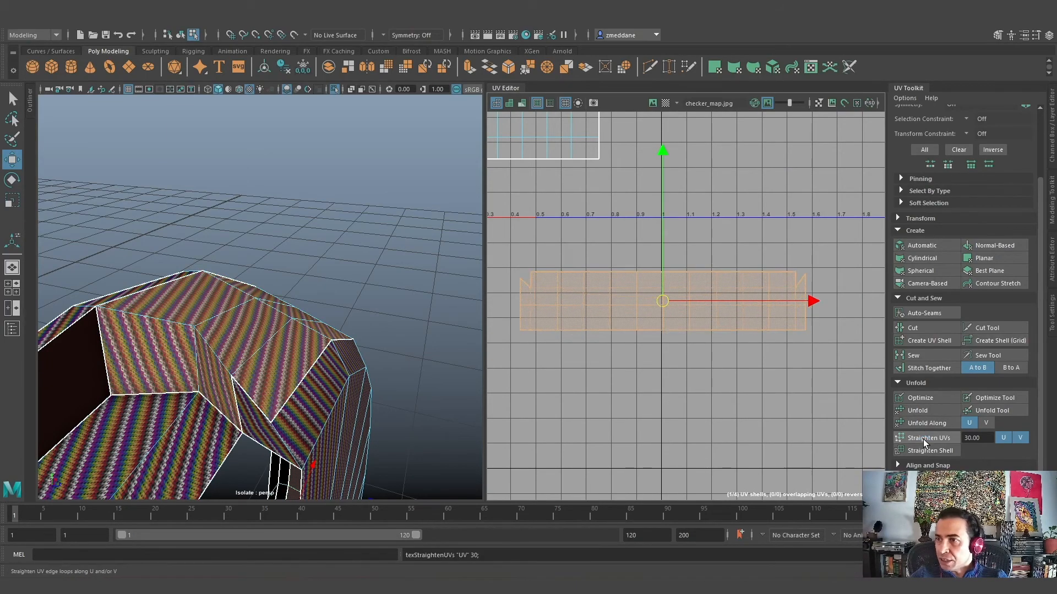
click(923, 438)
Lower the raised outer corner UV at the band shell's notched end slightly, keeping it in line with the end edge
mouse_move(183, 368)
alt+mouse_down()
mouse_move(157, 371)
mouse_move(182, 374)
alt+mouse_up()
click(581, 400)
alt+middle_drag(564, 369, 610, 397)
scroll(608, 394, up, 2)
alt+middle_drag(565, 344, 596, 415)
scroll(595, 415, up, 3)
scroll(595, 415, up, 2)
alt+middle_drag(592, 336, 590, 381)
right_drag(590, 381, 575, 369)
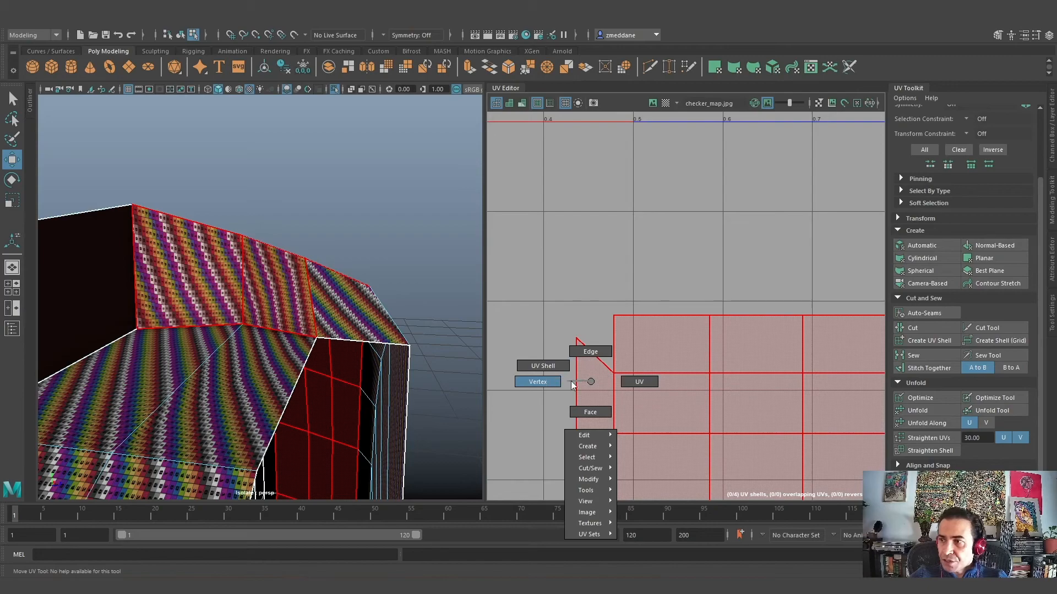
right_drag(648, 384, 649, 384)
drag(596, 365, 586, 366)
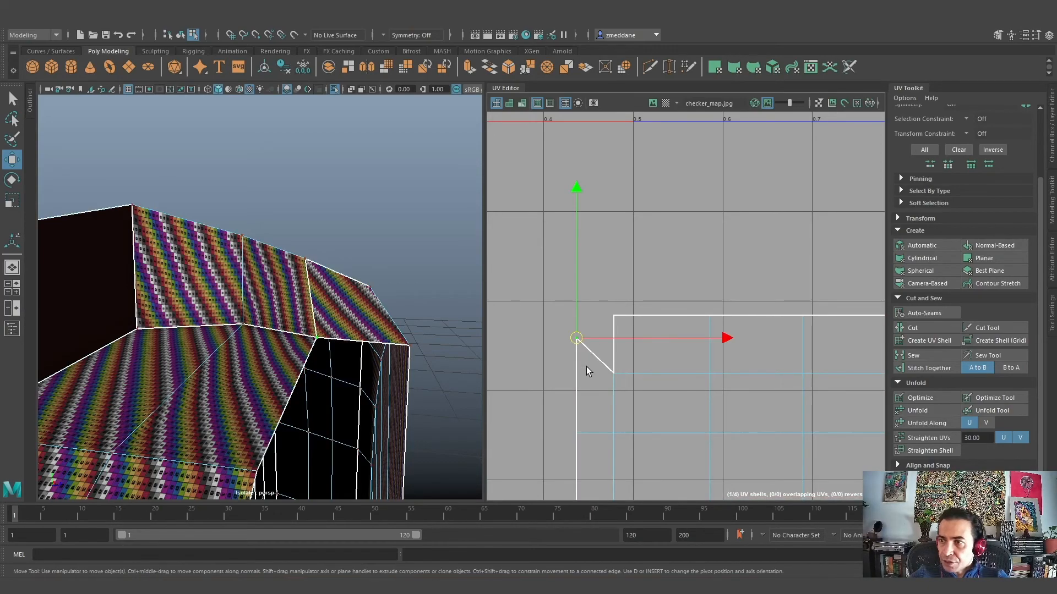
mouse_move(574, 327)
mouse_down()
mouse_move(573, 343)
mouse_move(570, 320)
mouse_up()
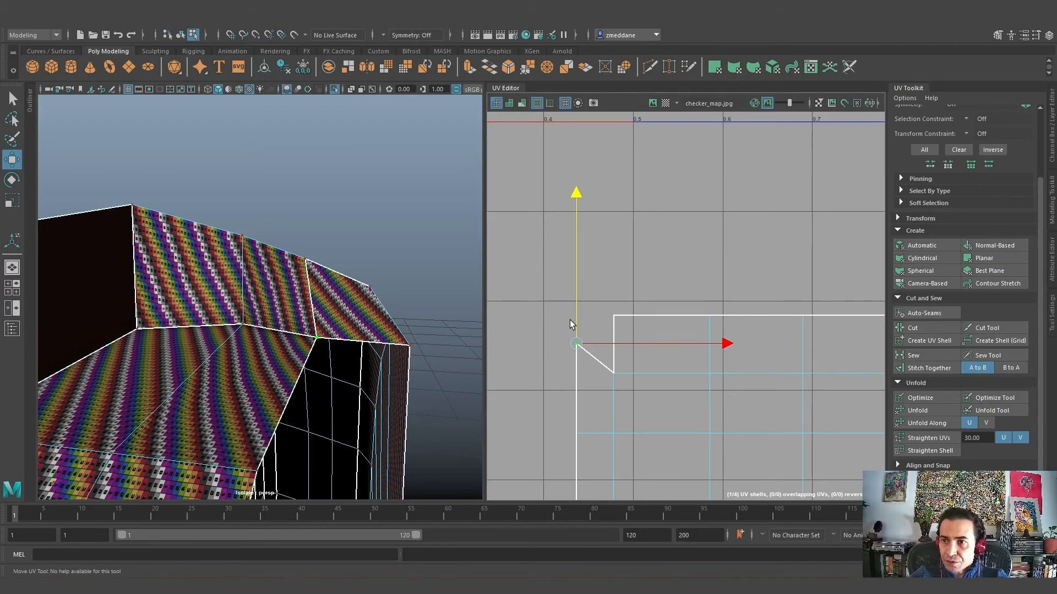
alt+middle_drag(570, 319, 668, 345)
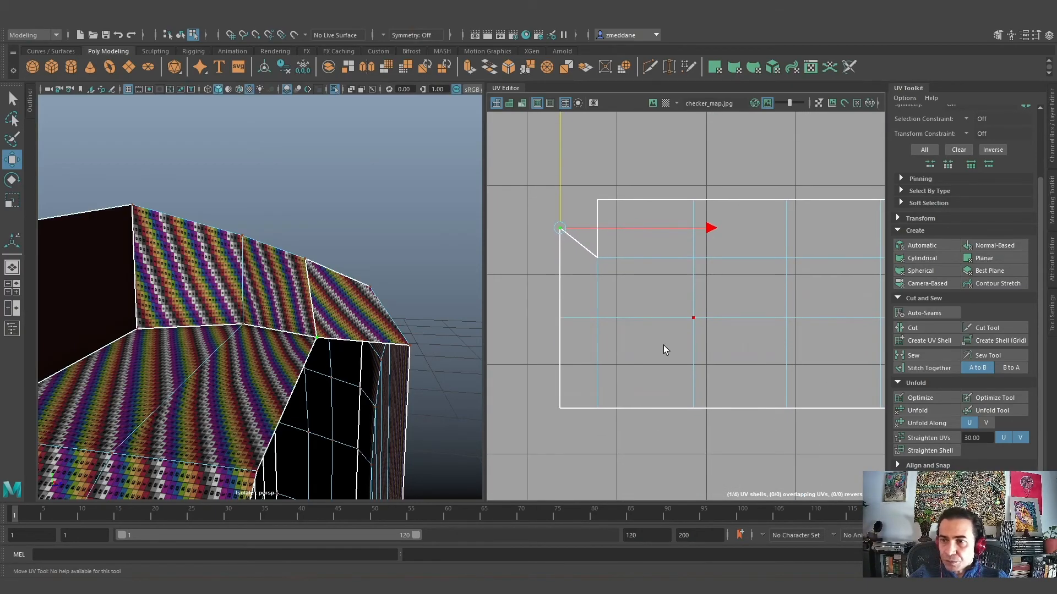
Select the flat rim faces around the open half of the ring and project new UVs onto them
alt+right_drag(262, 395, 120, 382)
alt+drag(120, 382, 275, 408)
alt+right_drag(274, 408, 298, 386)
alt+drag(297, 385, 278, 448)
alt+right_drag(278, 449, 300, 385)
alt+drag(300, 385, 309, 405)
alt+right_drag(309, 406, 323, 413)
mouse_move(323, 412)
alt+mouse_down()
mouse_move(328, 442)
mouse_move(363, 405)
mouse_move(330, 413)
alt+mouse_up()
alt+right_drag(330, 412, 328, 407)
alt+drag(328, 407, 234, 252)
right_click(233, 251)
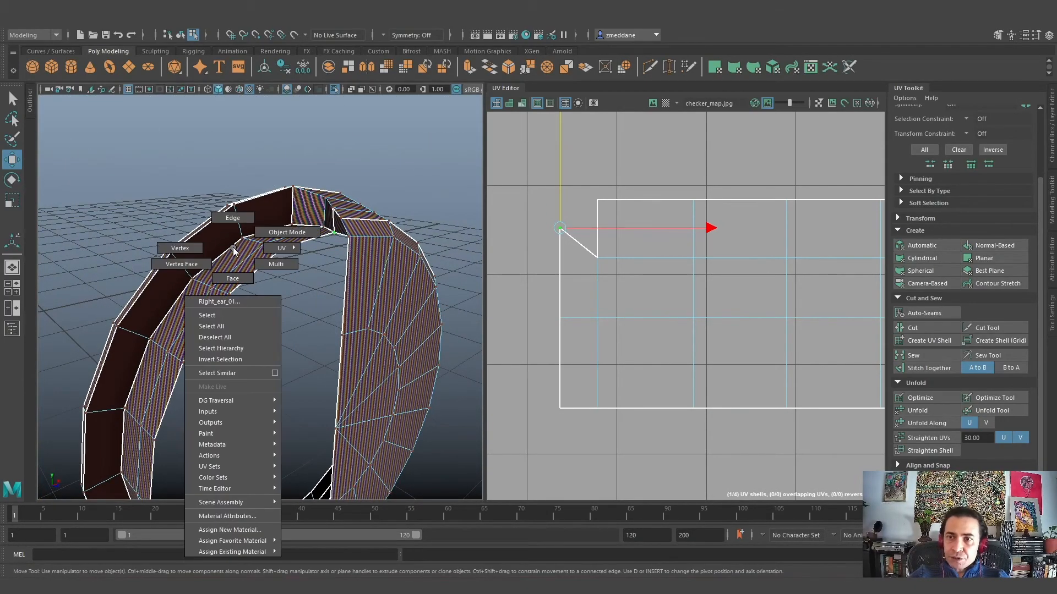
click(238, 279)
click(259, 212)
alt+drag(153, 302, 257, 240)
alt+drag(227, 369, 216, 411)
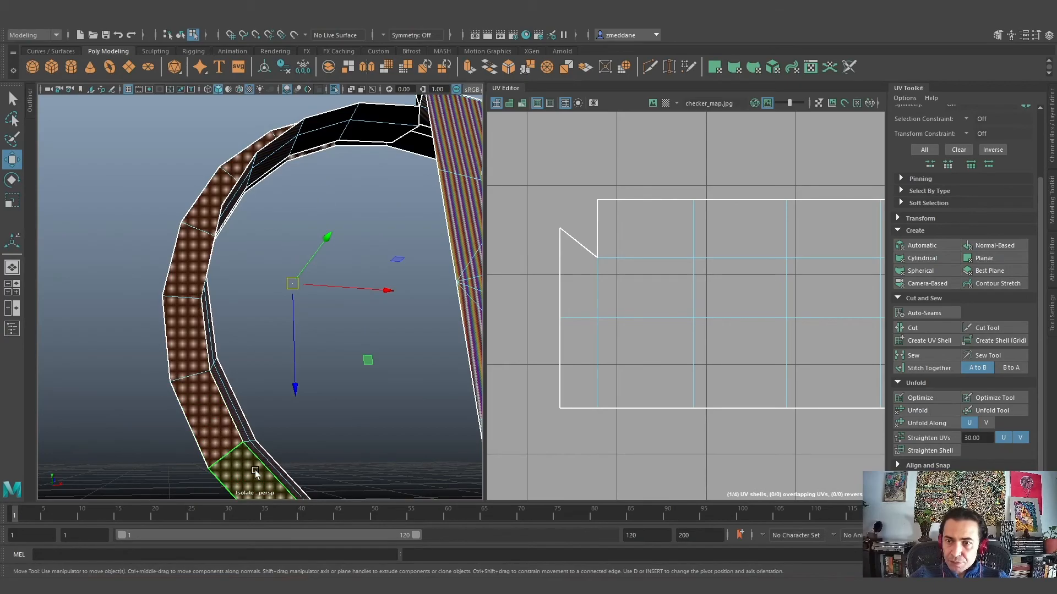
alt+drag(245, 473, 399, 329)
mouse_move(385, 380)
alt+mouse_down()
mouse_move(418, 356)
mouse_move(358, 410)
mouse_move(397, 375)
alt+mouse_up()
scroll(398, 375, down, 5)
alt+drag(238, 332, 205, 402)
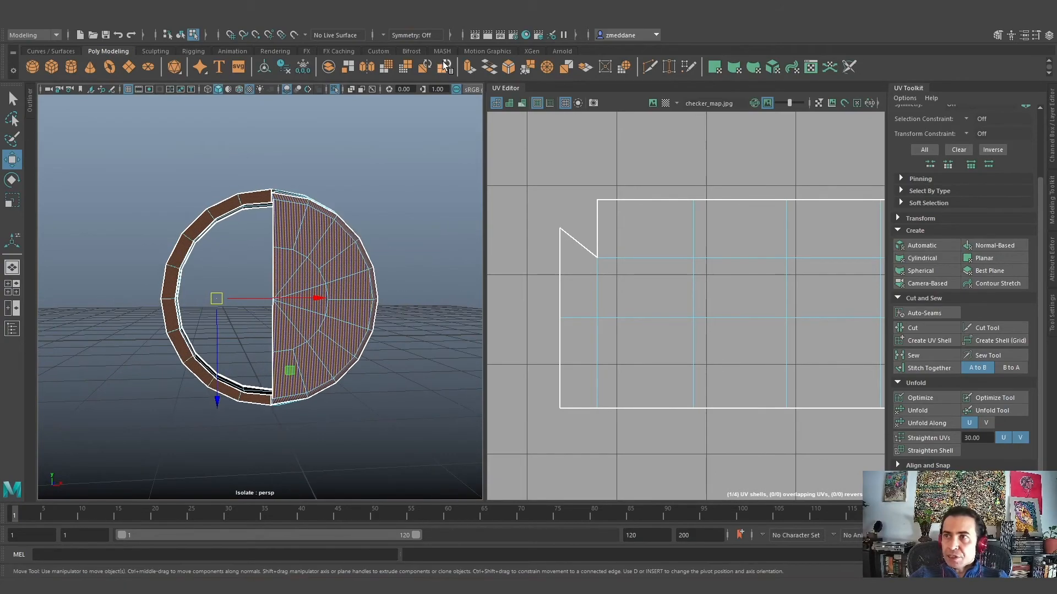
click(424, 21)
click(457, 104)
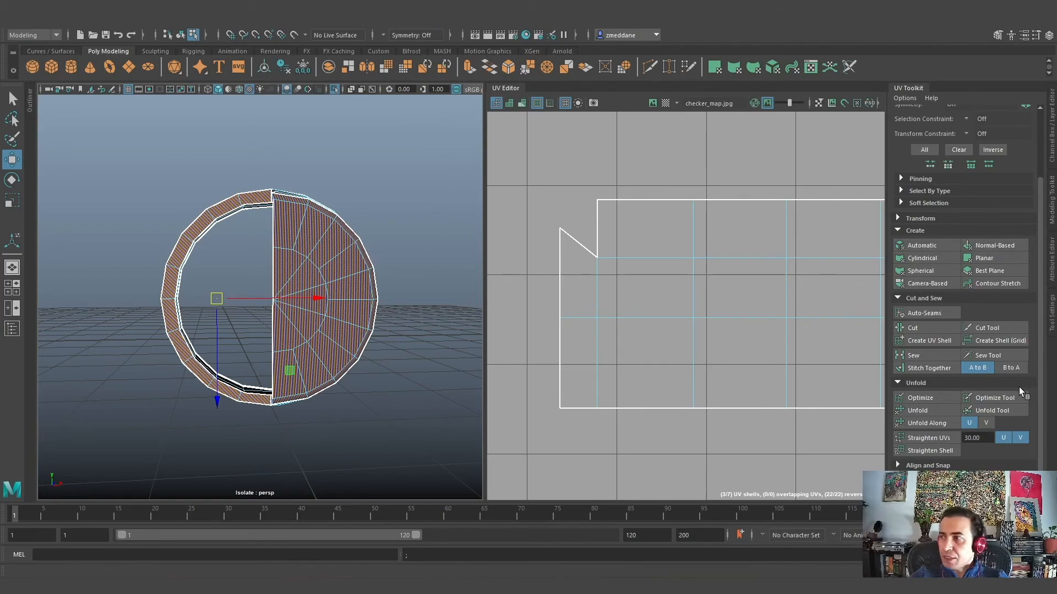
Move the newly projected rim shells above the long strips and rotate them clockwise until the curved shell opens upward
scroll(762, 369, down, 5)
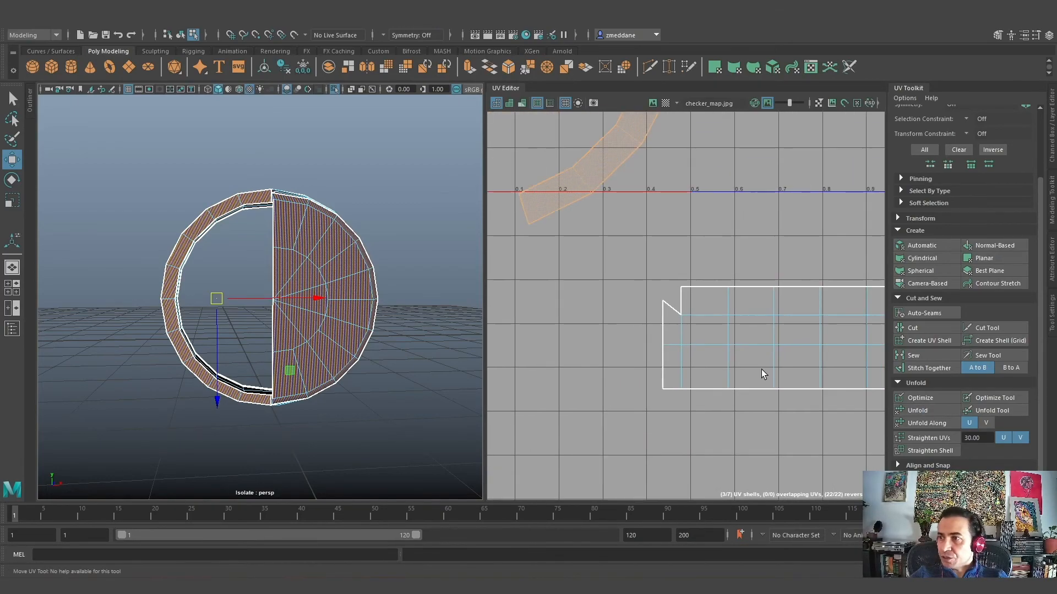
alt+middle_drag(704, 330, 656, 433)
alt+middle_drag(652, 373, 688, 412)
scroll(688, 411, down, 4)
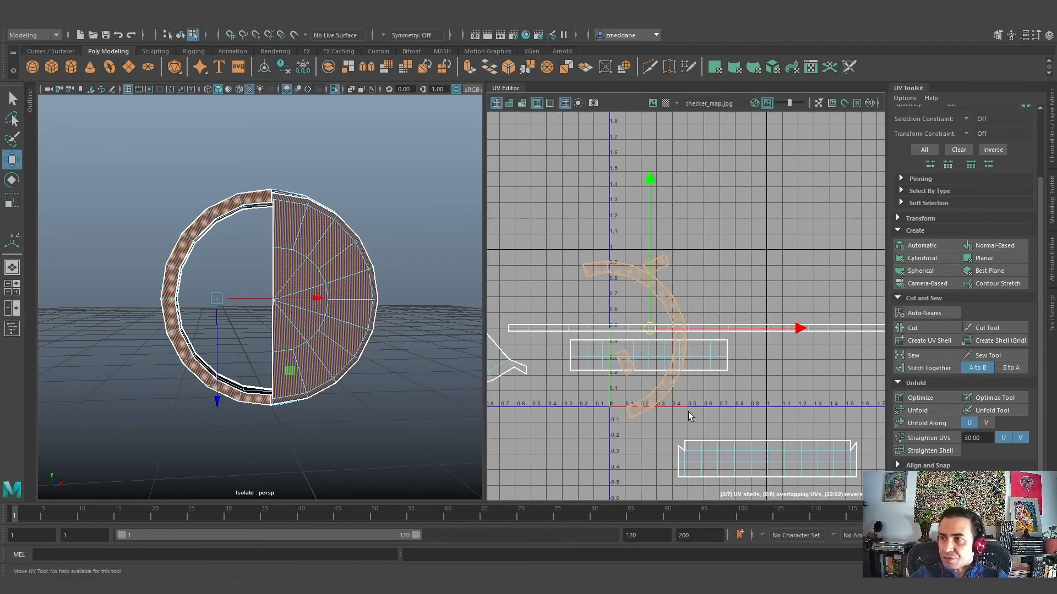
drag(650, 283, 643, 145)
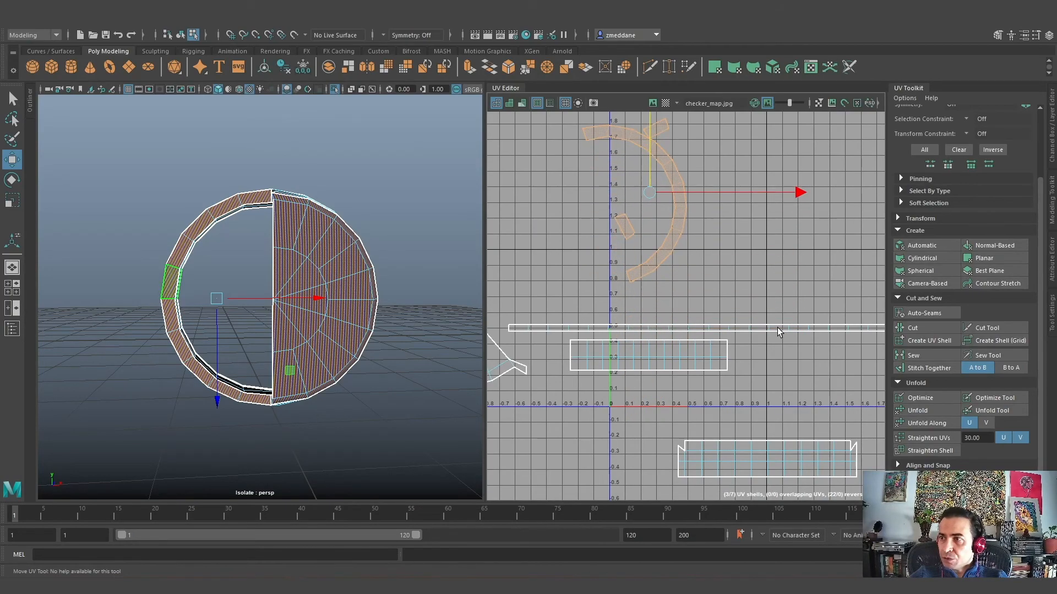
alt+middle_drag(748, 314, 708, 397)
key(e)
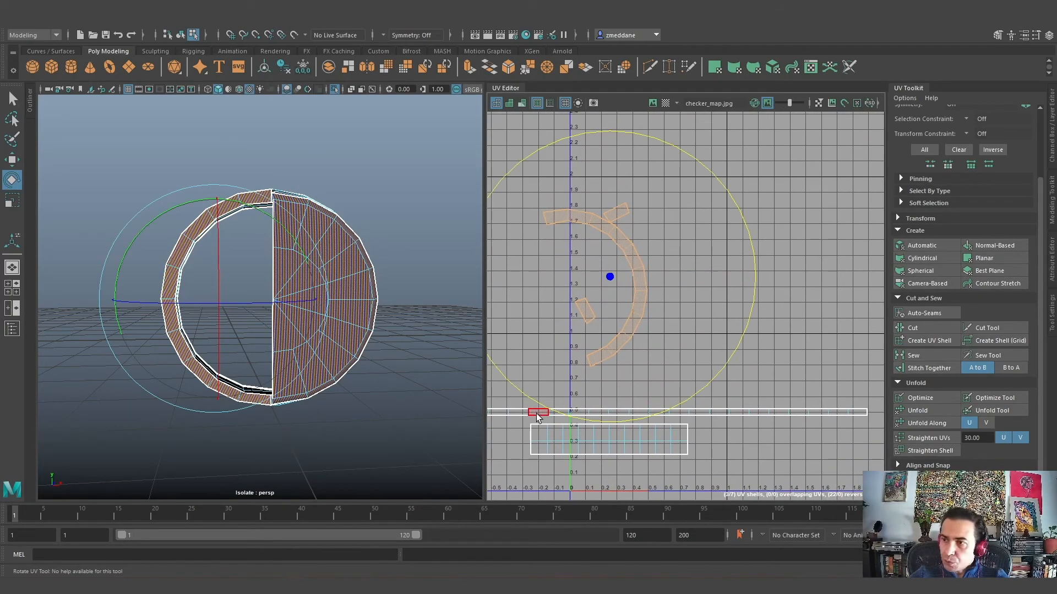
drag(528, 398, 487, 319)
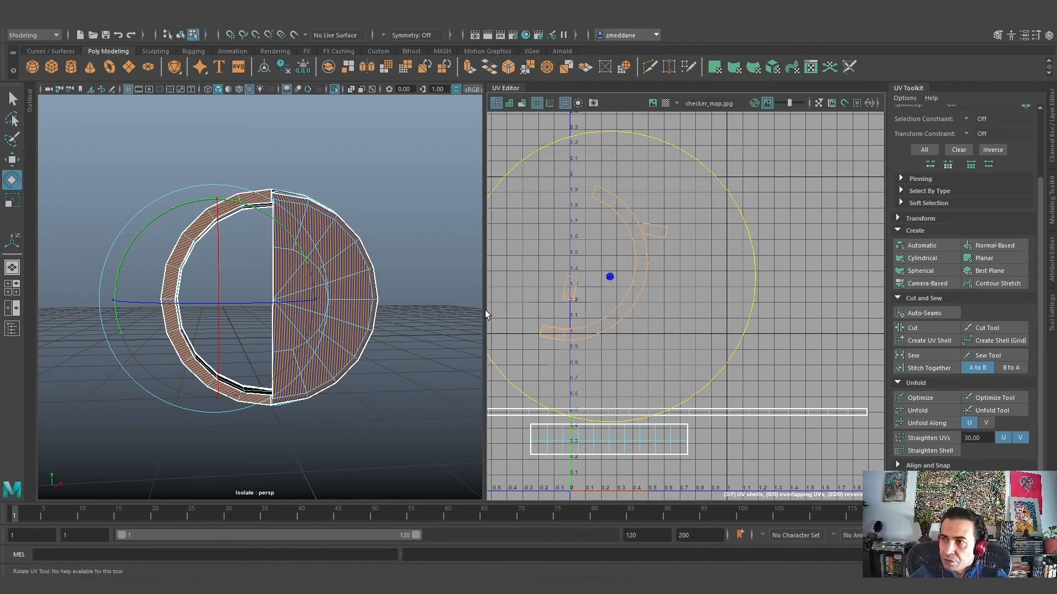
Select the small separate shell below the curved rim shell and inspect the ring to find its matching face
scroll(724, 299, up, 2)
alt+middle_drag(715, 330, 782, 354)
click(741, 347)
click(709, 335)
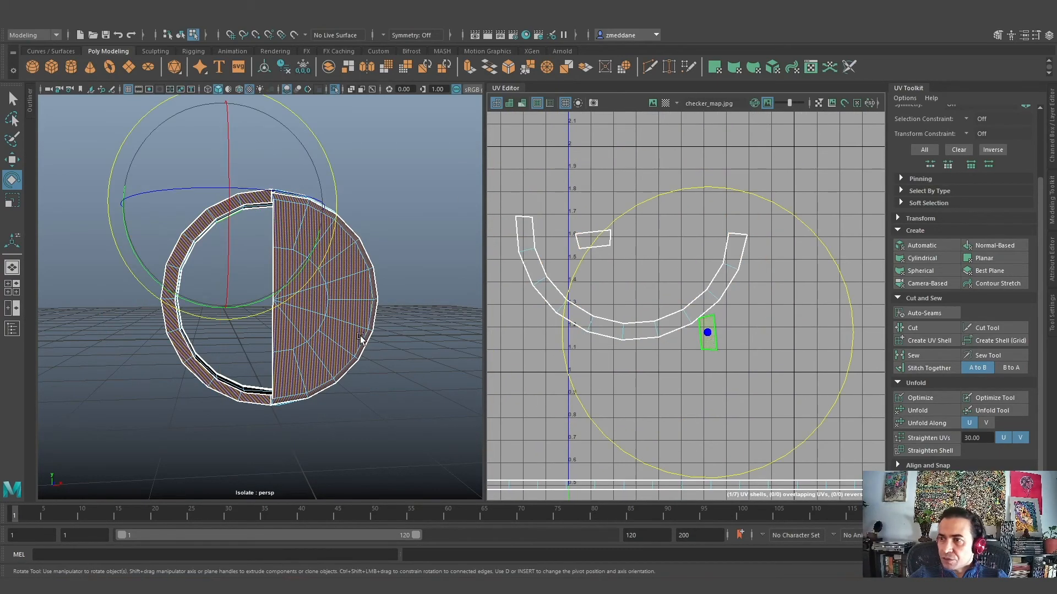
alt+drag(380, 369, 415, 403)
scroll(414, 402, up, 5)
alt+middle_drag(414, 401, 286, 430)
mouse_move(286, 430)
alt+mouse_down()
mouse_move(342, 432)
mouse_move(286, 418)
alt+mouse_up()
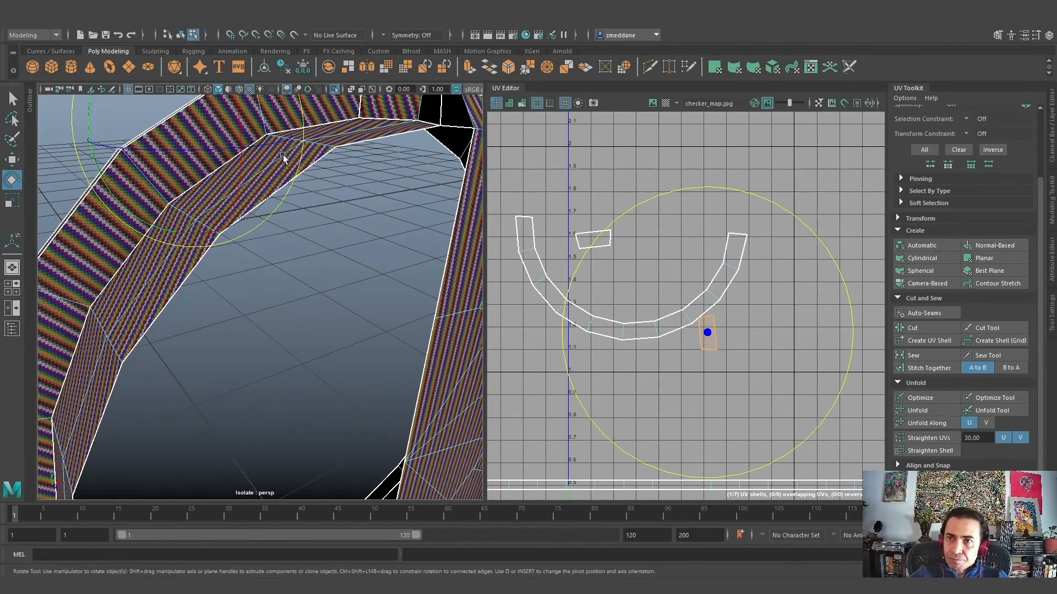
Show the model in wireframe and examine the rim faces up close
click(209, 89)
scroll(266, 321, up, 4)
alt+middle_drag(266, 321, 326, 372)
scroll(317, 364, down, 3)
alt+drag(309, 360, 411, 402)
Select the curved rim shell, unfold it, and straighten its UVs with a 30-degree angle in U and V
click(603, 330)
right_drag(629, 330, 584, 315)
click(633, 328)
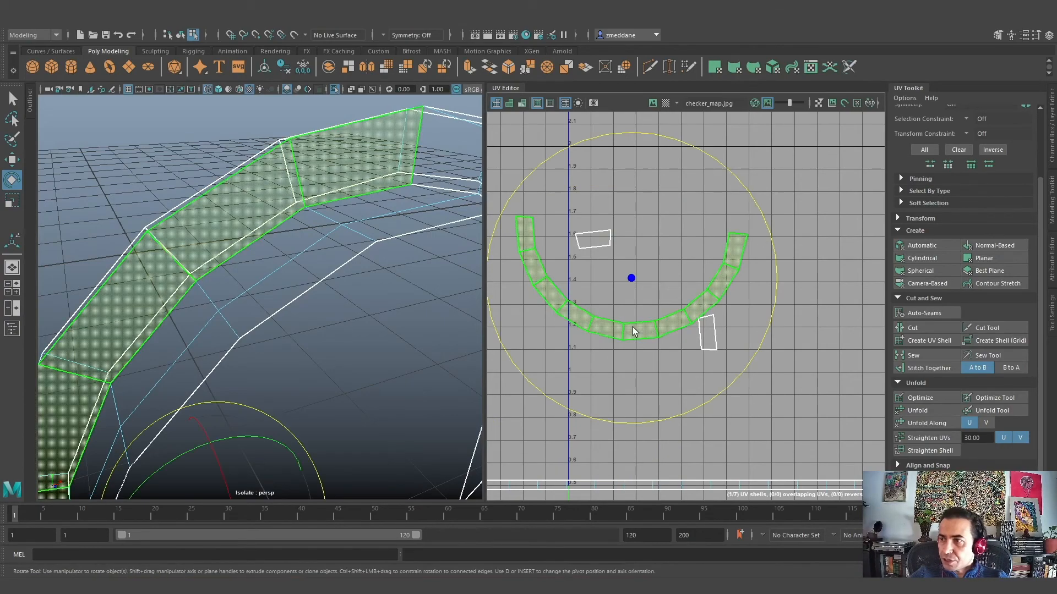
click(935, 413)
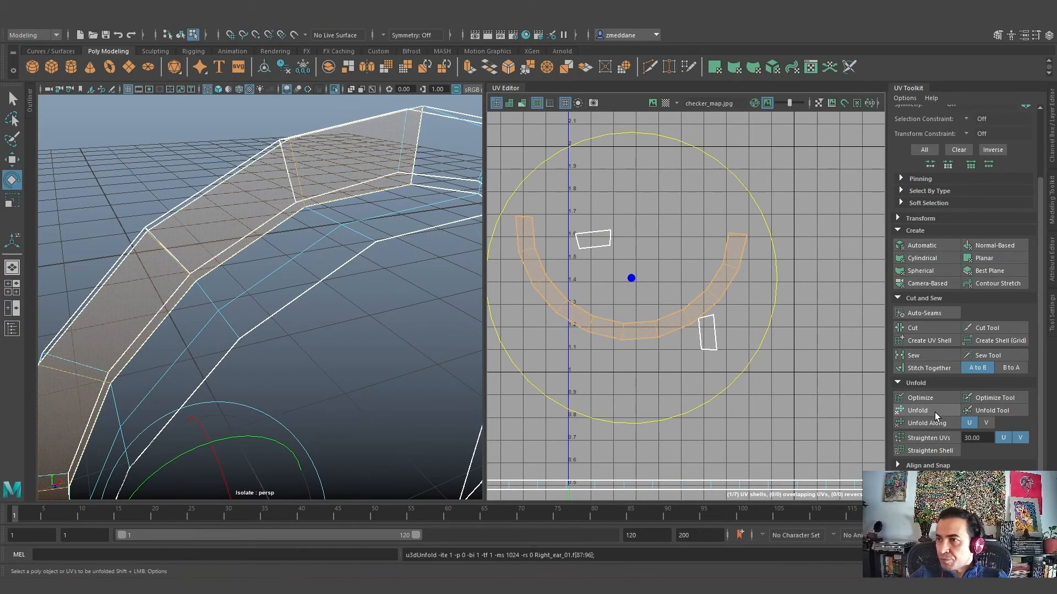
click(932, 435)
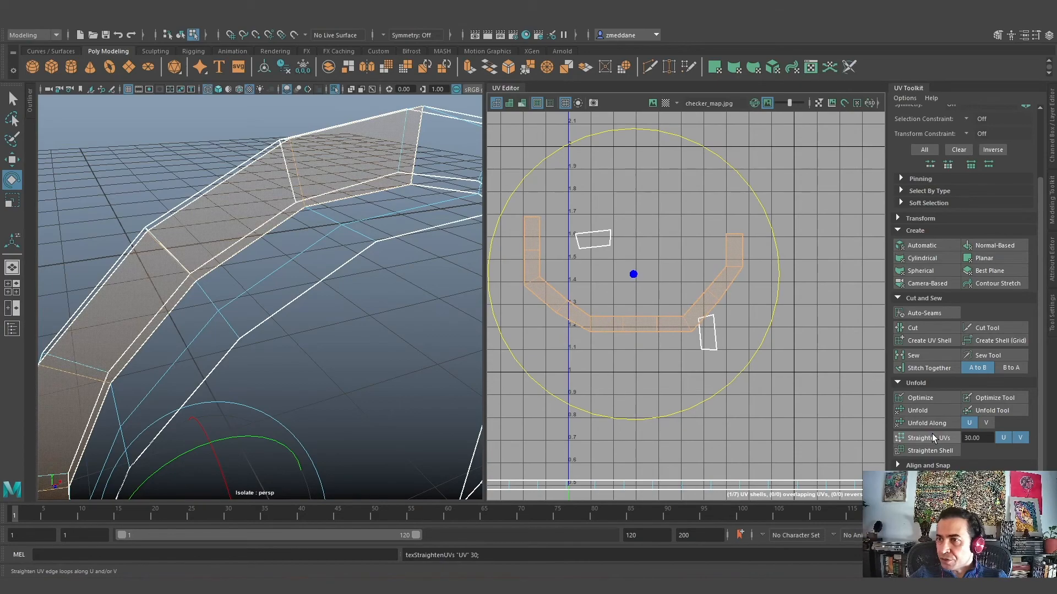
key(ctrl+z)
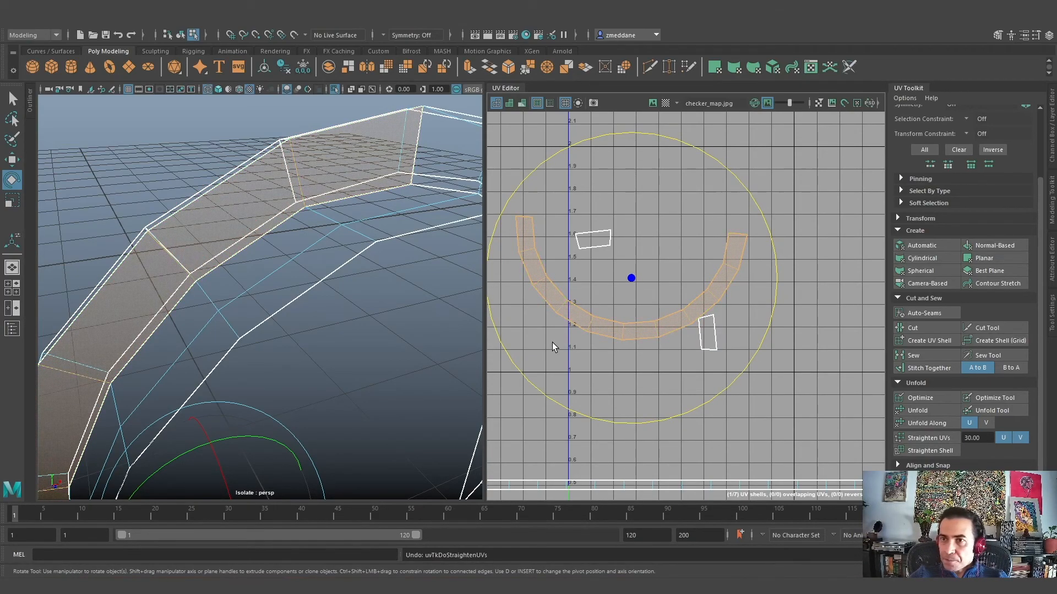
click(923, 437)
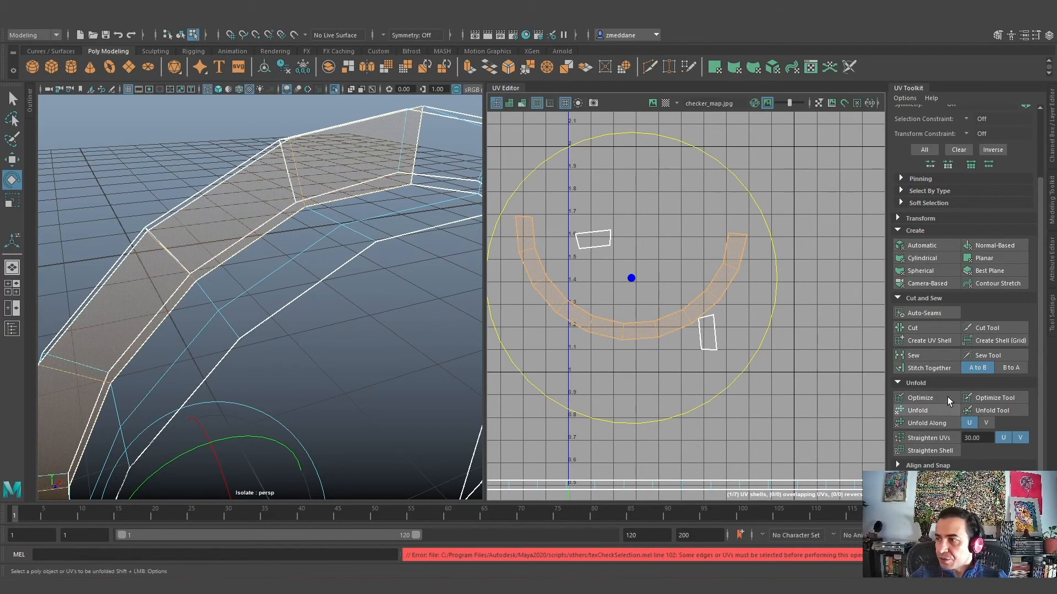
click(929, 438)
Pick the straightened rim shell on the model to check which faces of the ring it covers
click(538, 297)
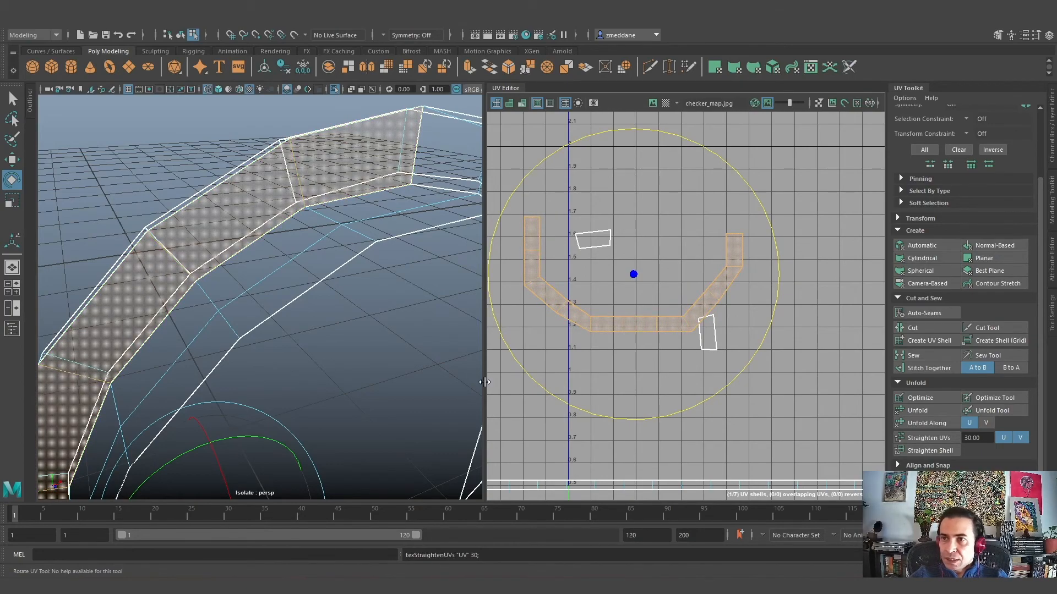
alt+middle_drag(554, 315, 575, 322)
click(144, 197)
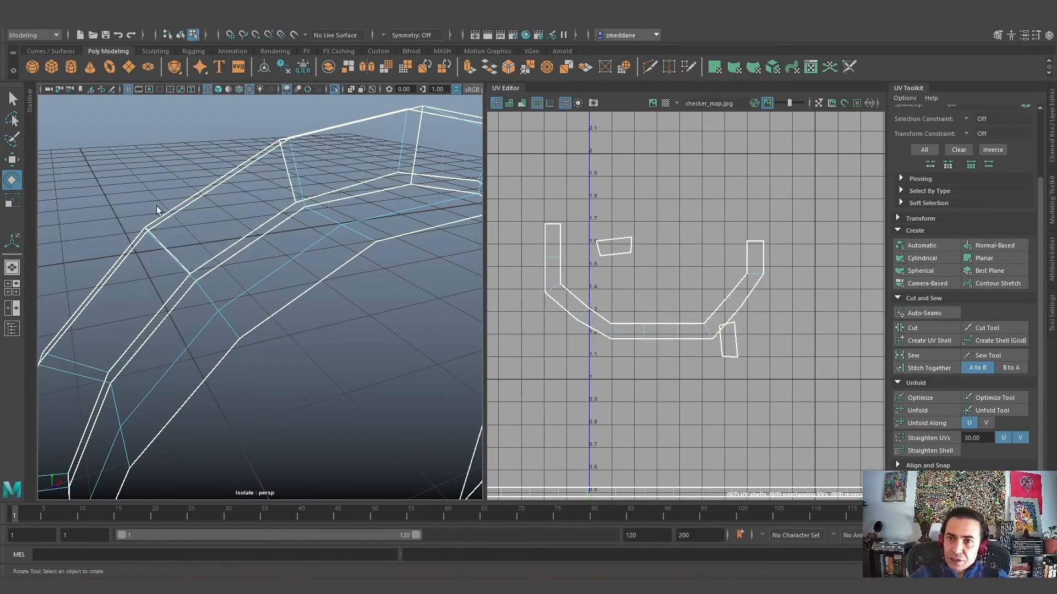
click(157, 260)
click(375, 372)
alt+drag(362, 372, 325, 368)
click(259, 277)
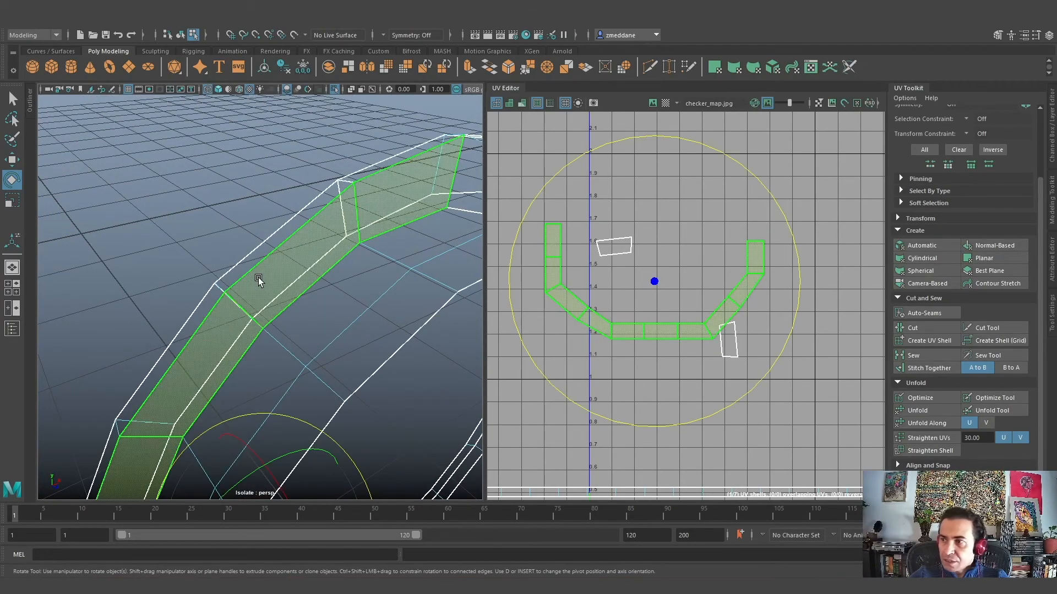
Pick the small single-face rim shell on the model and restore textured display to compare it with the neighbouring rim faces
alt+drag(258, 277, 270, 342)
click(400, 200)
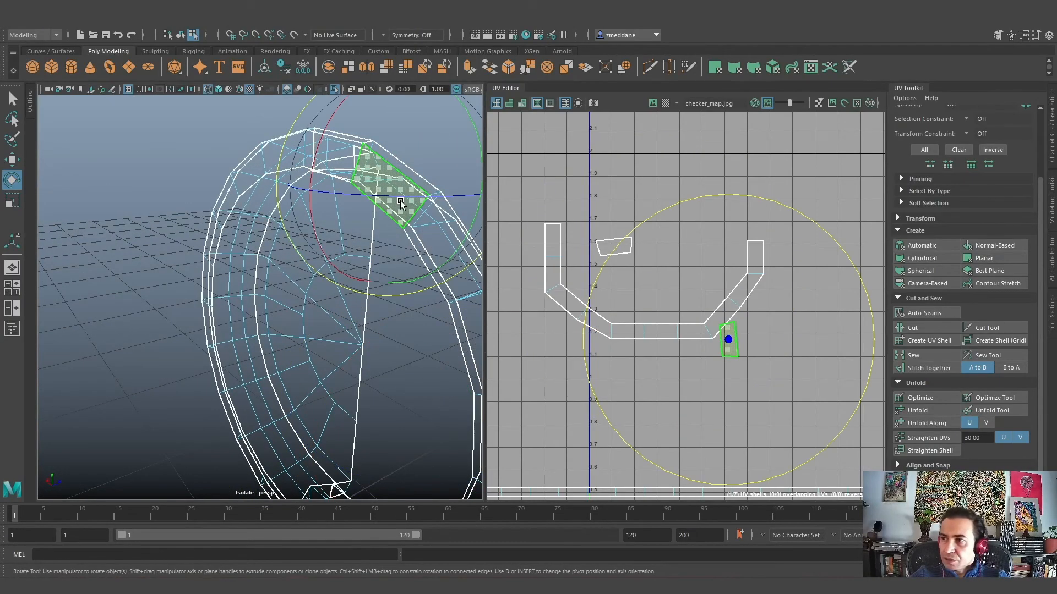
alt+drag(125, 317, 236, 217)
click(228, 153)
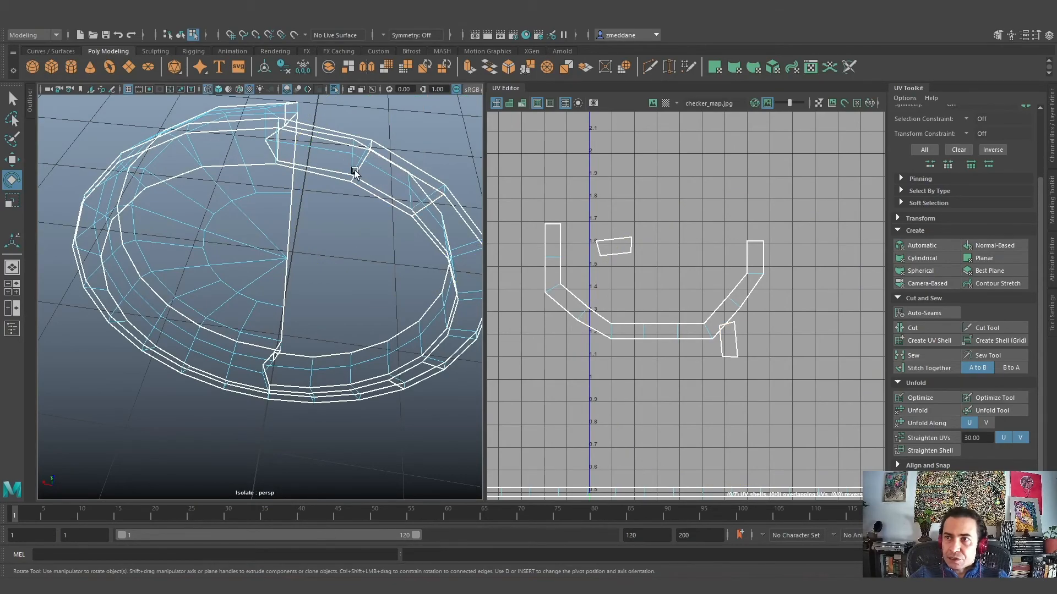
alt+drag(468, 307, 434, 308)
click(401, 201)
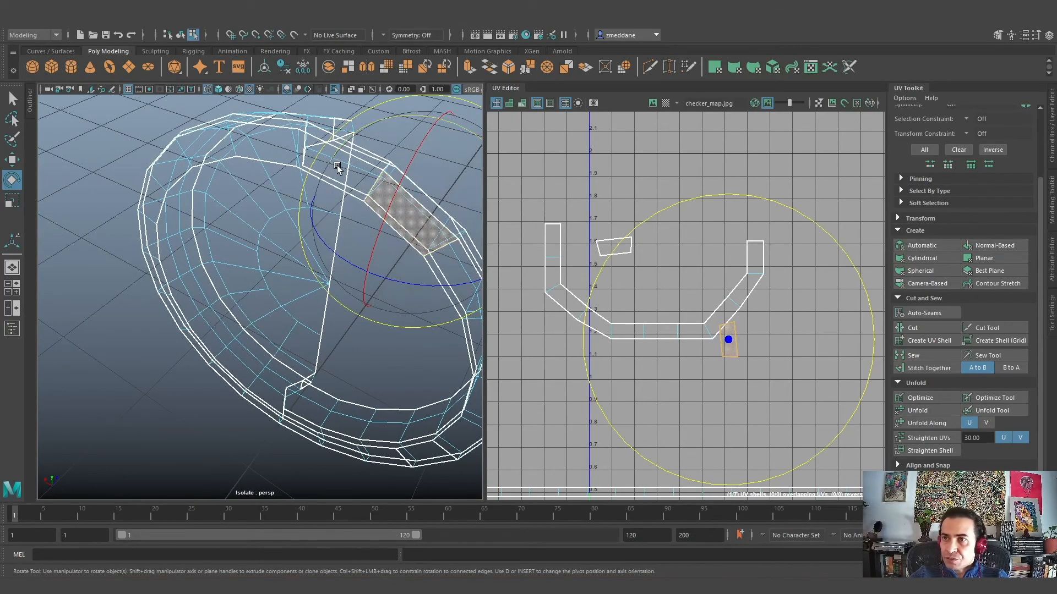
key(w)
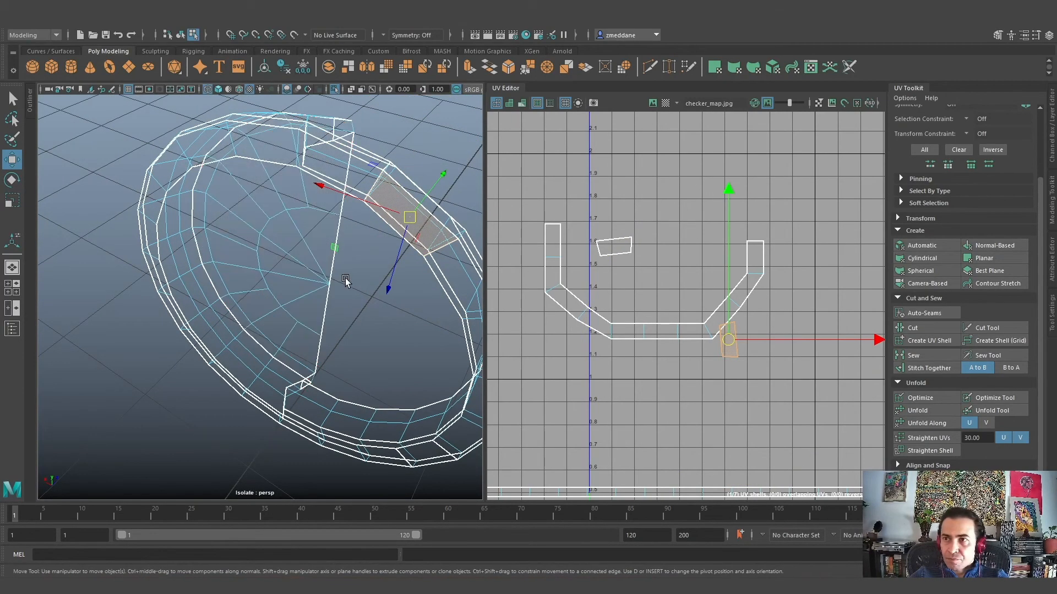
key(6)
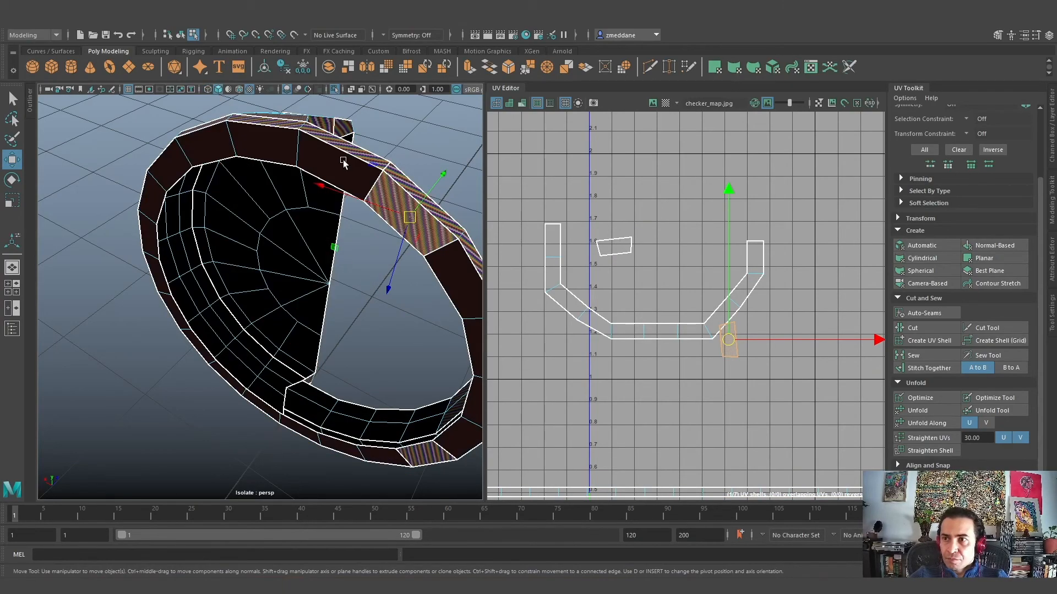
Try to separate the ring's flat rim faces into their own UV shell and unfold them
alt+drag(343, 178, 257, 326)
alt+right_drag(258, 326, 397, 306)
right_click(394, 268)
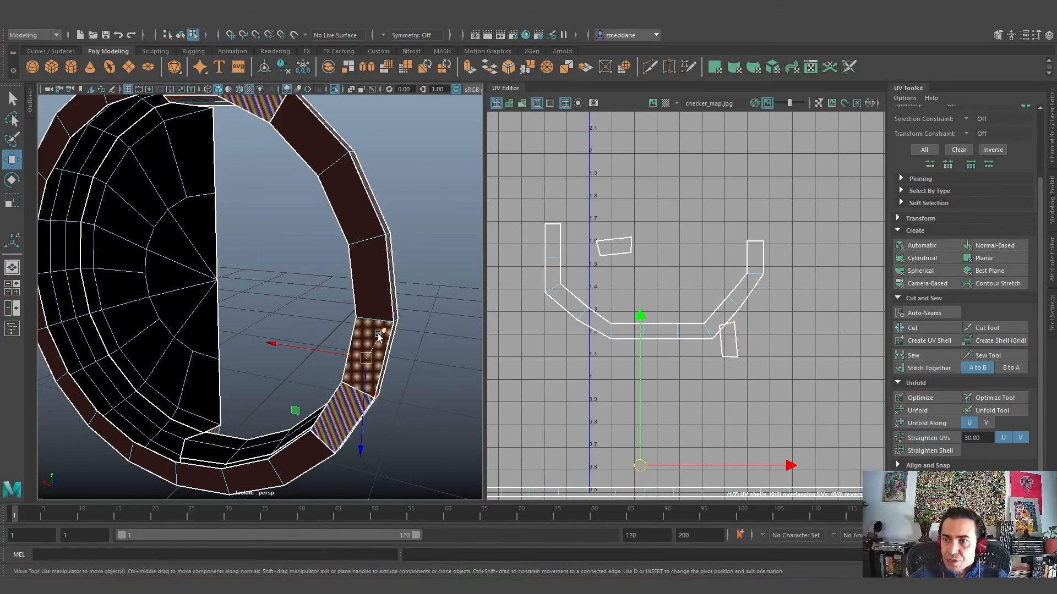
click(374, 278)
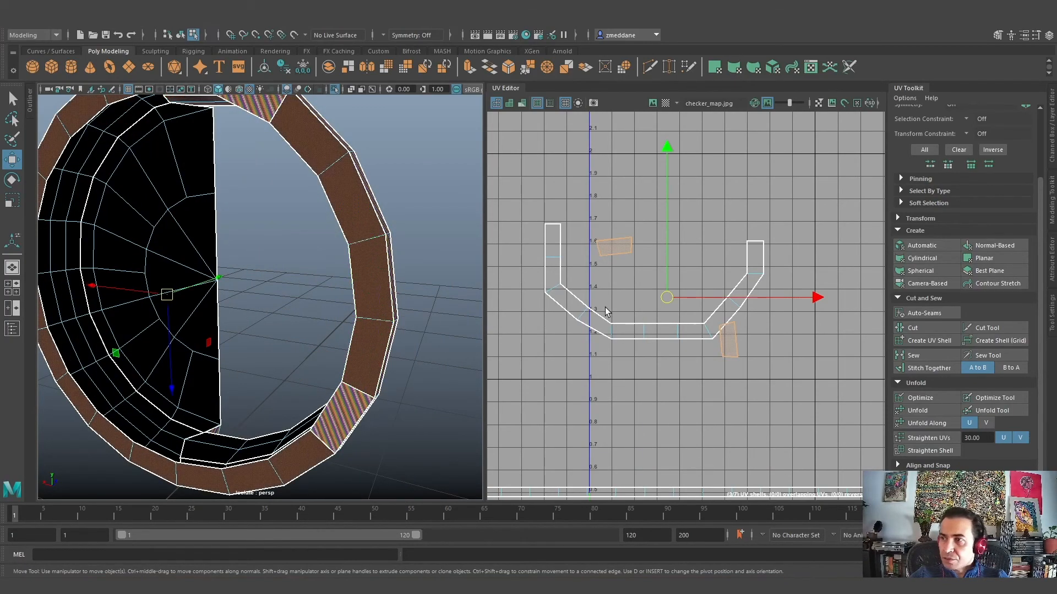
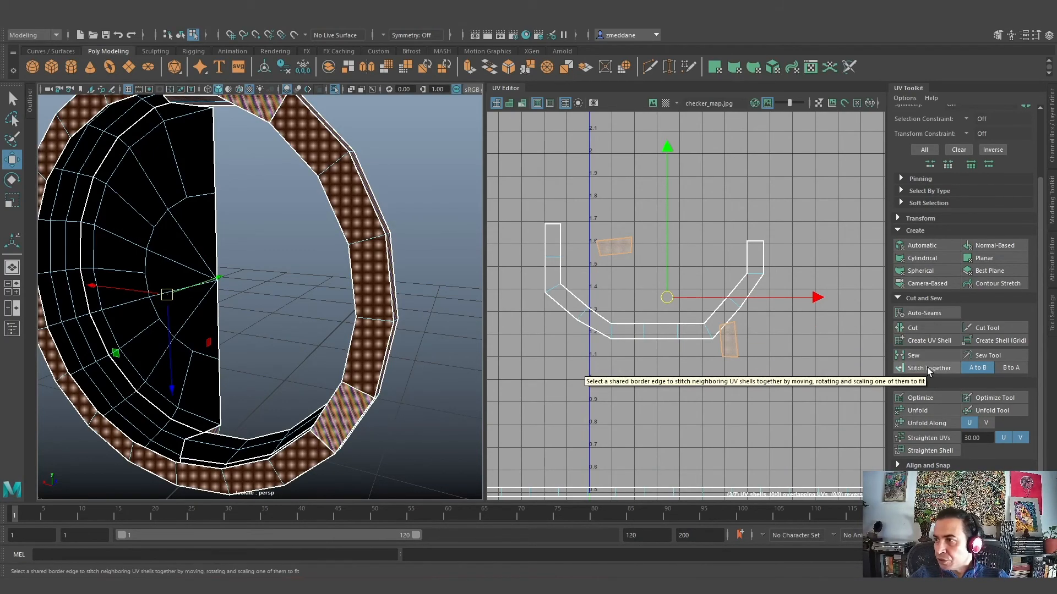
click(924, 338)
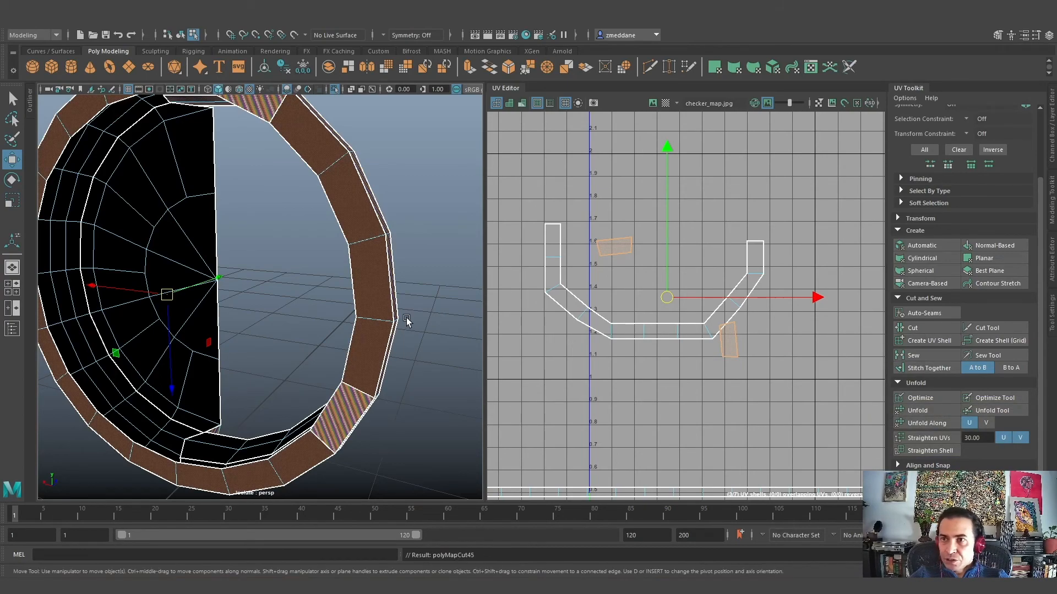
alt+drag(322, 165, 375, 262)
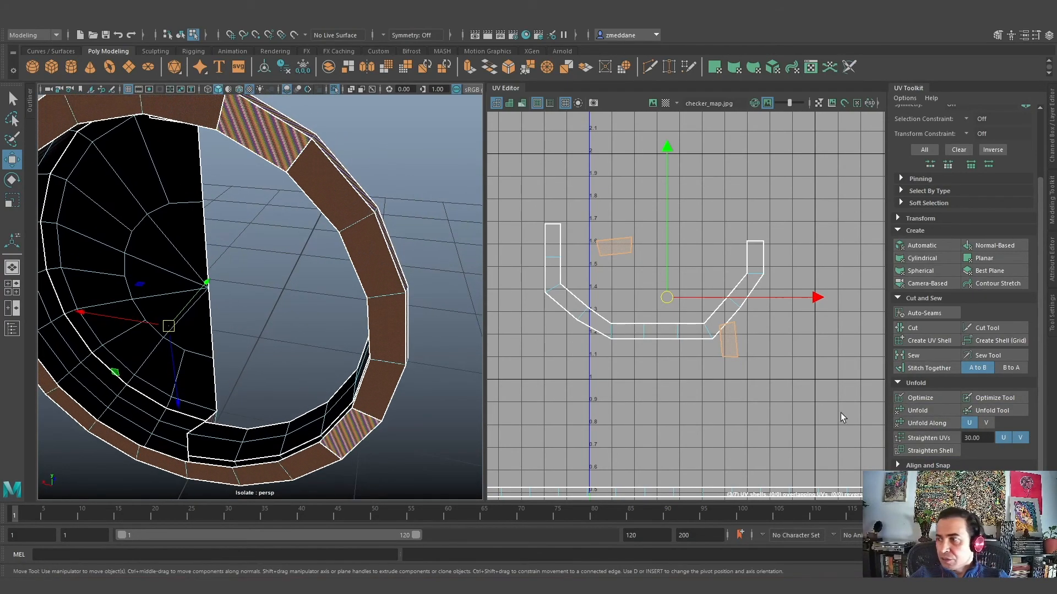
click(926, 408)
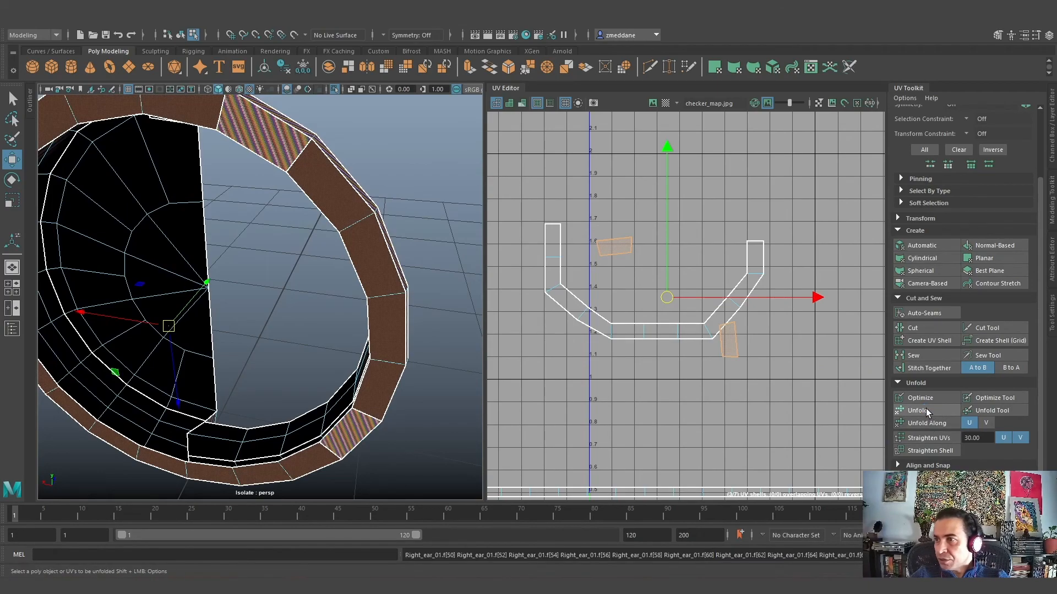
Select the two small single-face rim shells in the UV layout and check where they sit on the ring
scroll(599, 371, down, 5)
scroll(599, 371, down, 8)
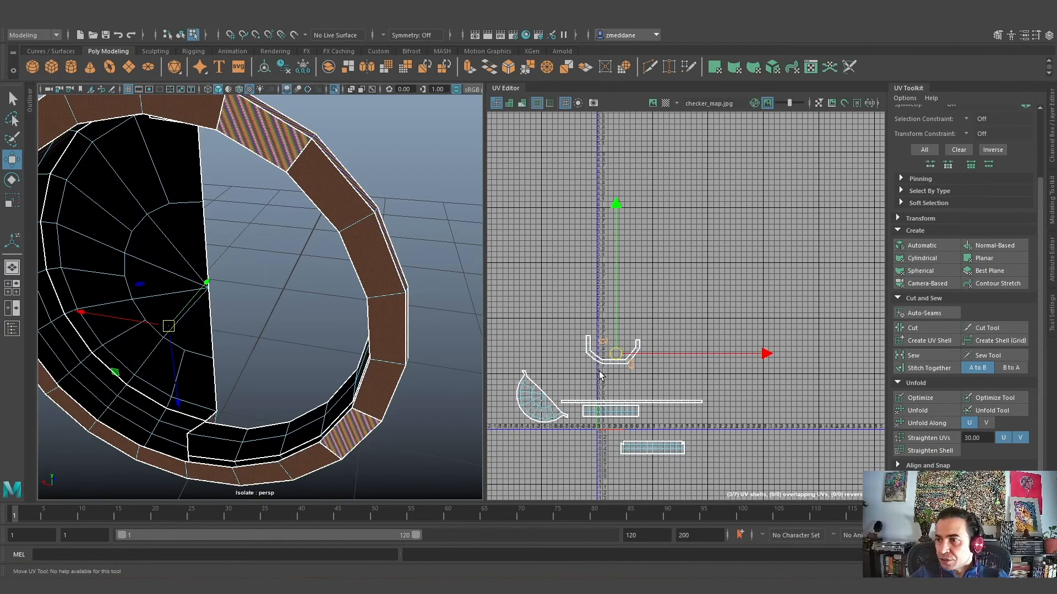
scroll(688, 382, up, 2)
click(688, 382)
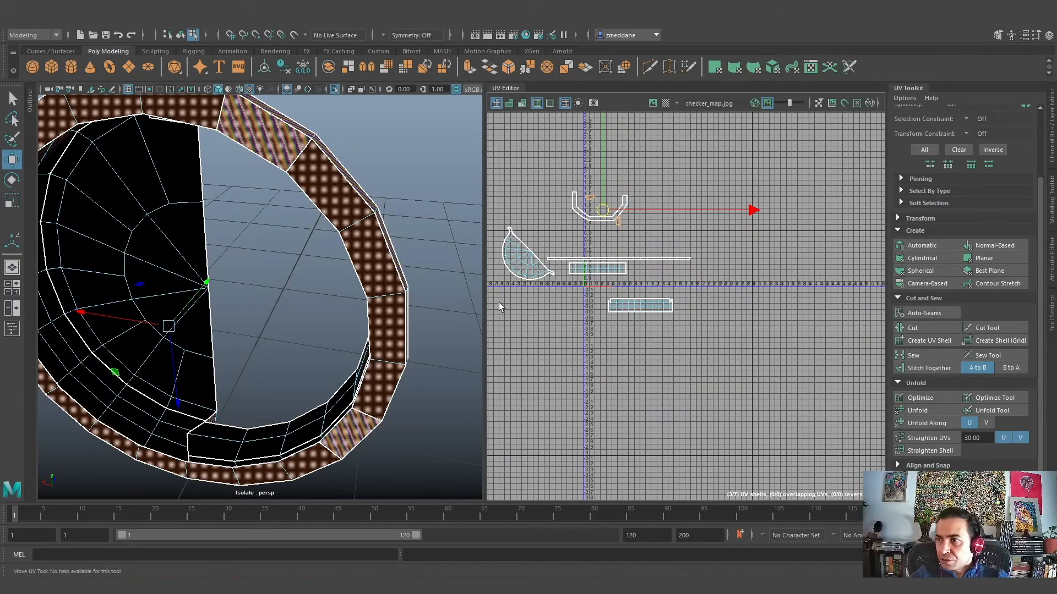
scroll(612, 314, up, 6)
click(687, 283)
click(678, 289)
click(640, 255)
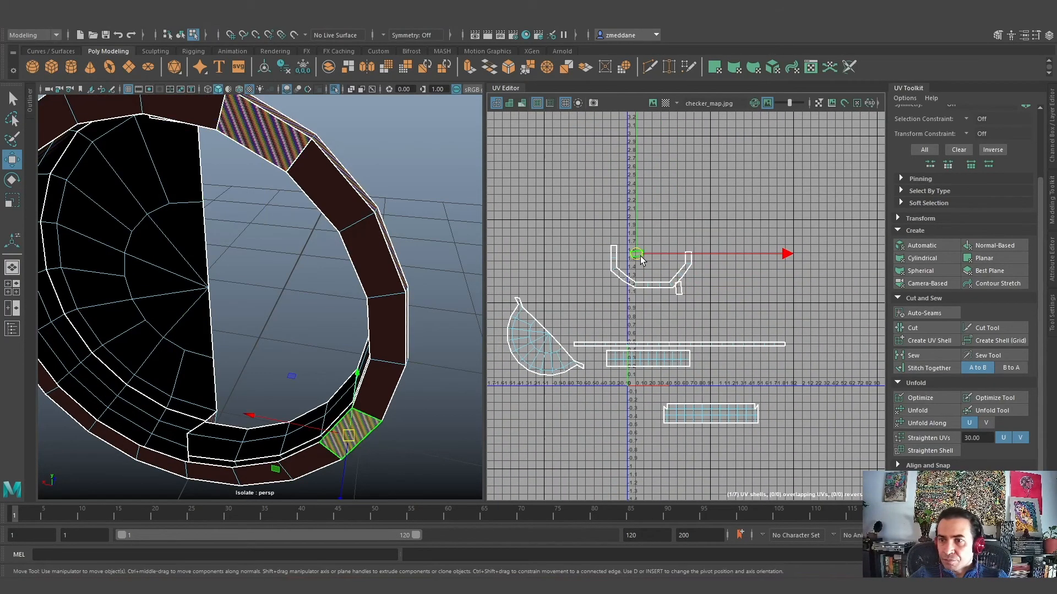
shift+click(678, 289)
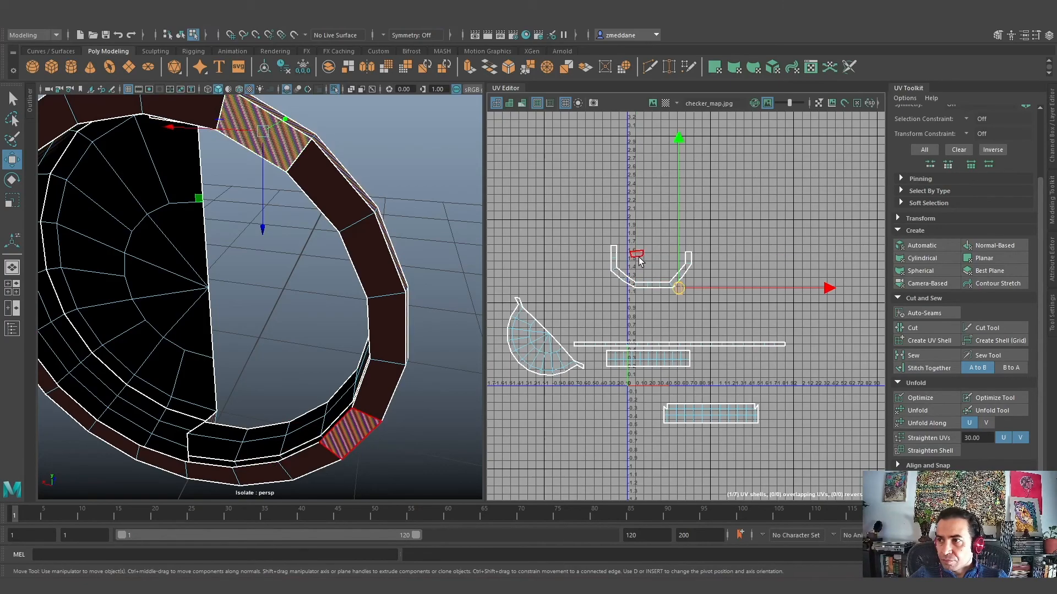
mouse_move(691, 342)
alt+middle_down()
mouse_move(648, 346)
mouse_move(689, 347)
alt+middle_up()
alt+drag(431, 359, 332, 352)
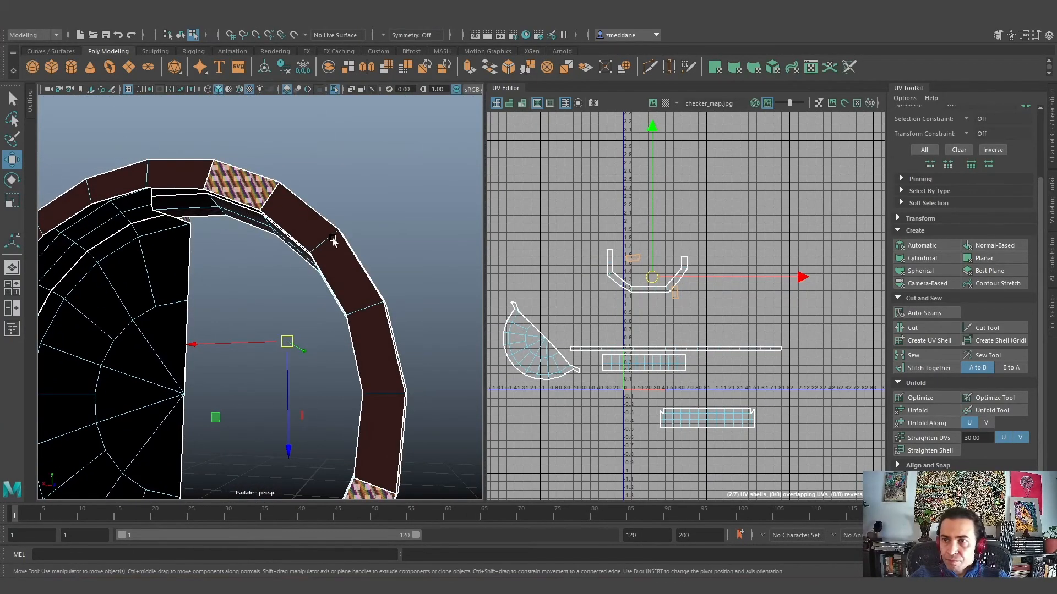
Switch to face selection on the ring and select the complete loop of flat rim faces
right_click(314, 246)
click(344, 229)
alt+drag(394, 330, 308, 219)
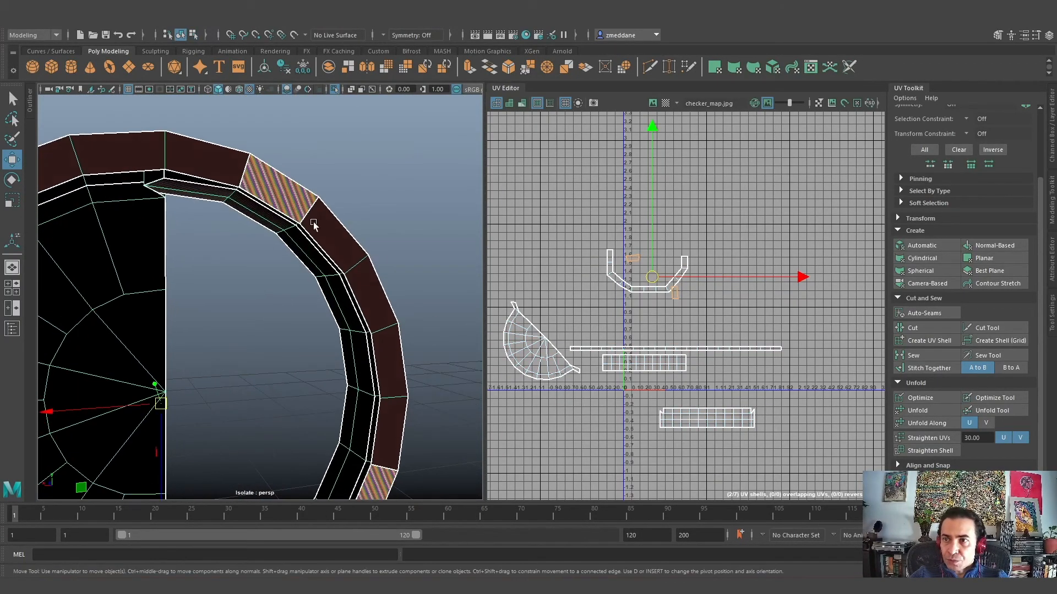
right_click(333, 225)
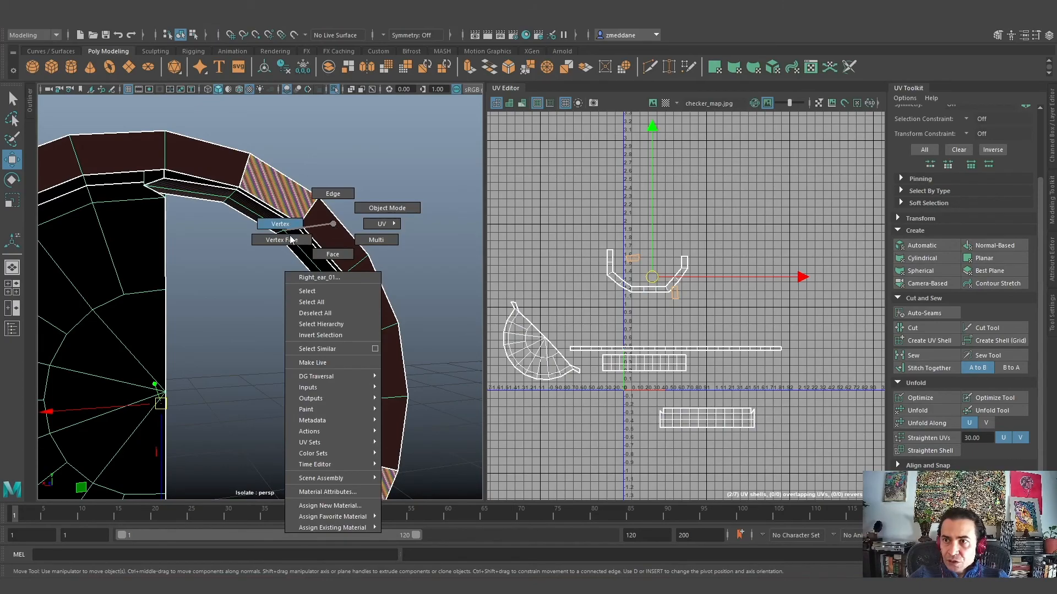
click(332, 254)
alt+drag(221, 313, 158, 240)
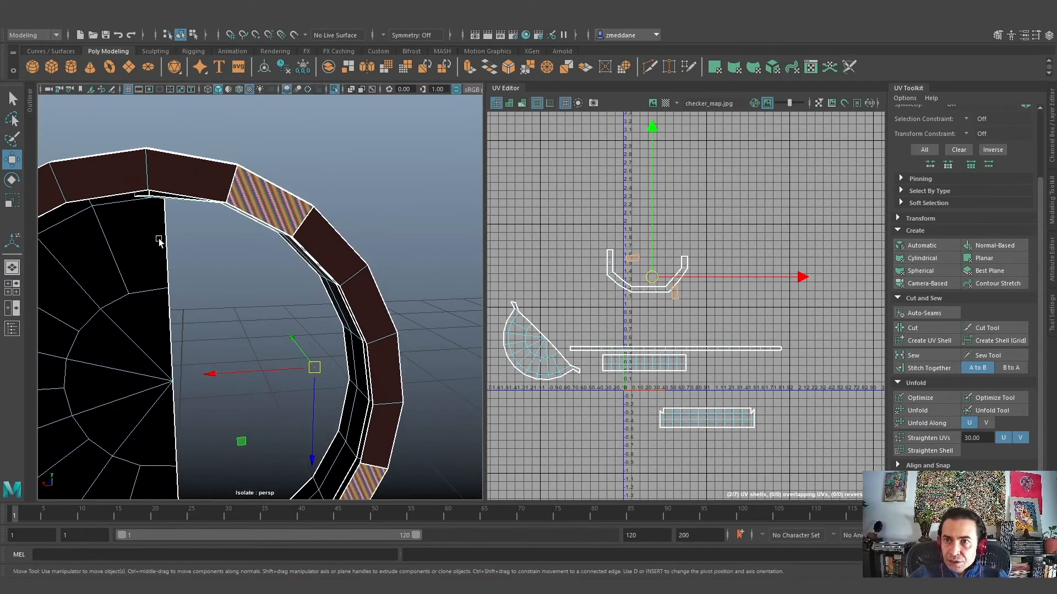
click(122, 165)
shift+double_click(201, 171)
Face the ring head-on and apply a camera-based UV projection to the selected rim faces
mouse_move(266, 304)
alt+mouse_down()
mouse_move(255, 353)
mouse_move(242, 336)
mouse_move(269, 314)
mouse_move(268, 297)
alt+mouse_up()
alt+right_drag(268, 297, 231, 325)
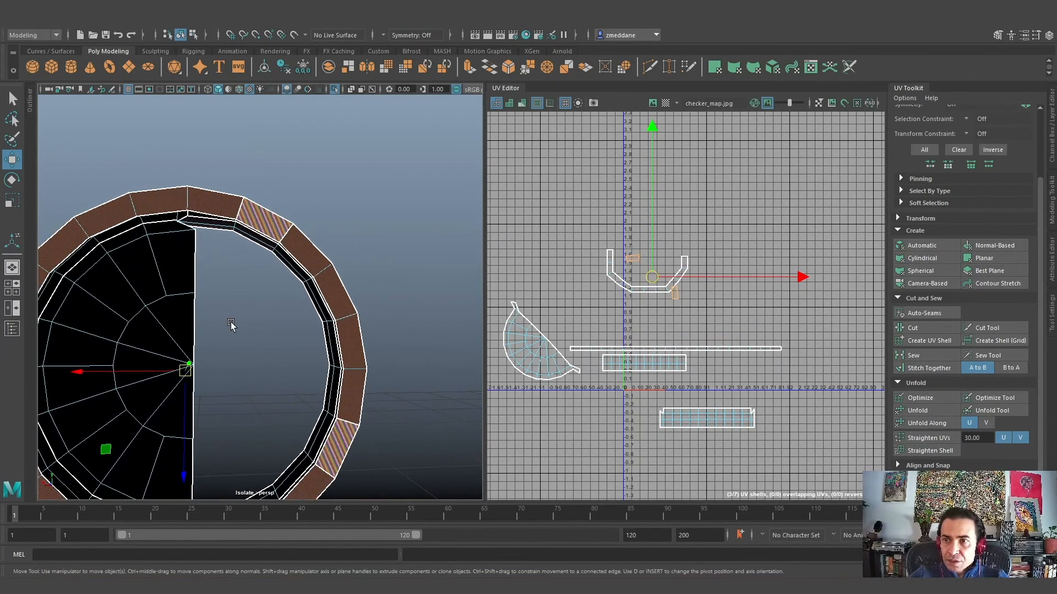
alt+middle_drag(231, 326, 274, 279)
alt+right_drag(321, 293, 281, 297)
click(425, 27)
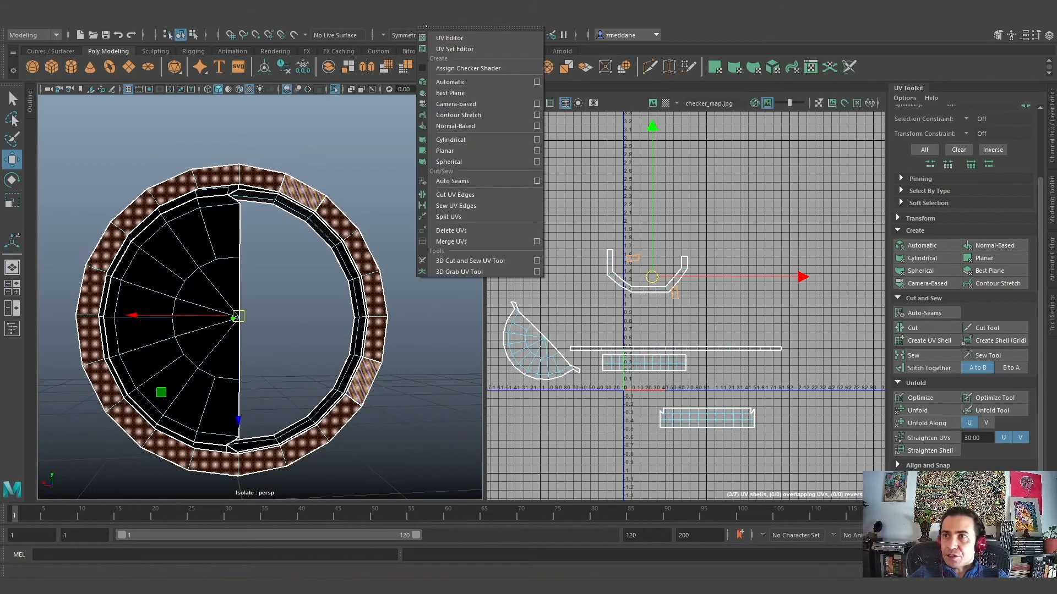
click(467, 105)
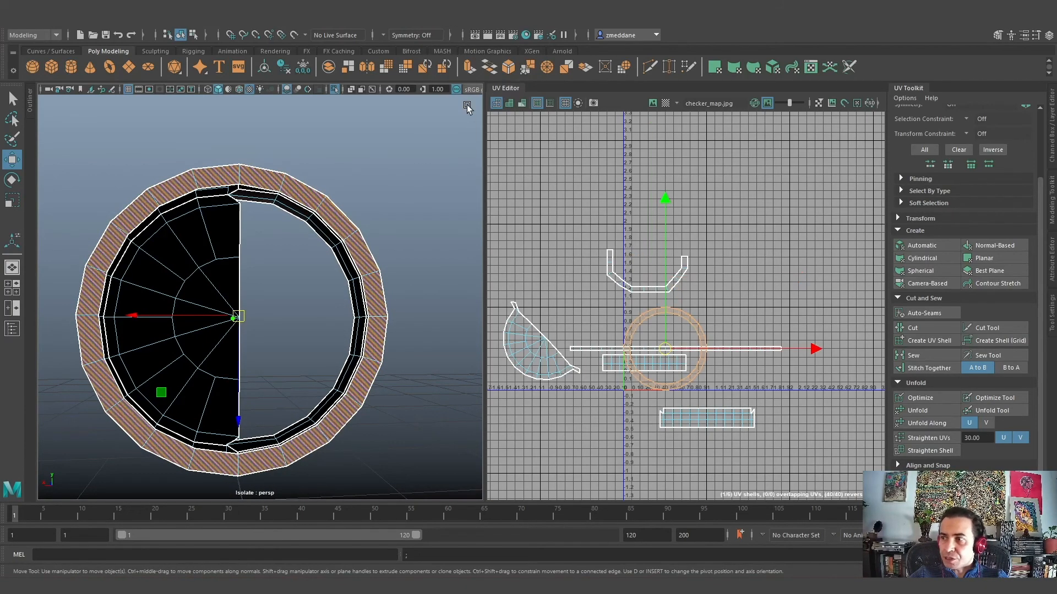
Move the circular rim shell clear of the other UV shells, beside the U-shaped shell, and check its checker pattern
drag(667, 202, 652, 35)
scroll(256, 323, up, 10)
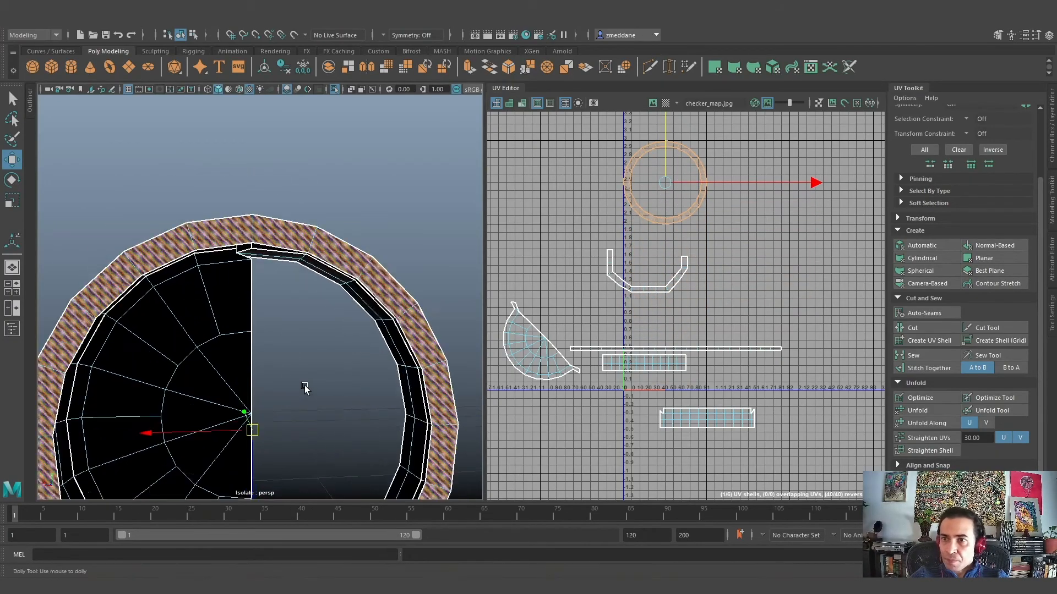
alt+drag(274, 364, 261, 395)
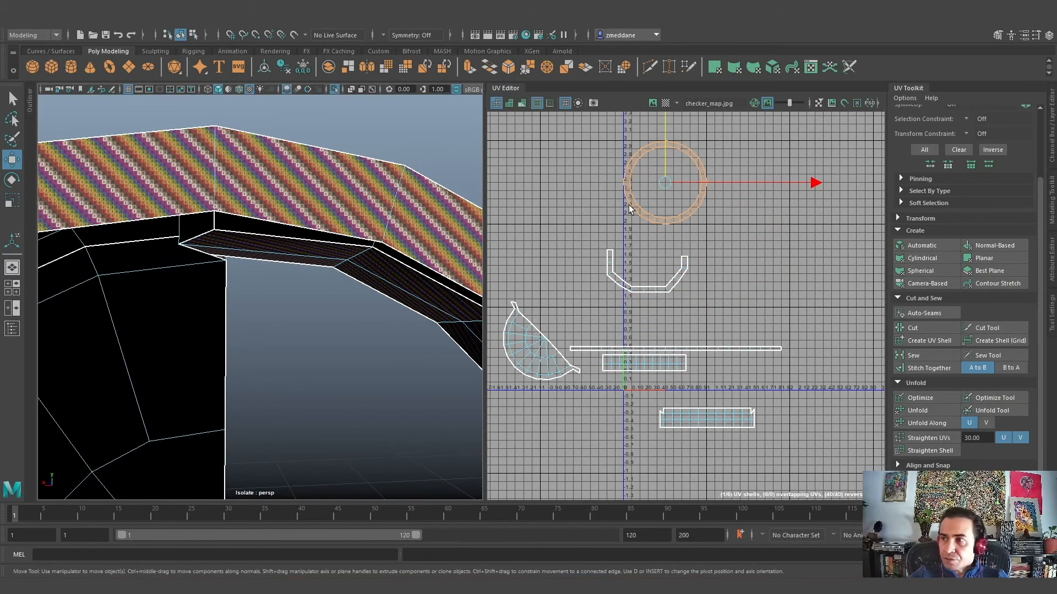
drag(667, 133, 672, 161)
drag(664, 206, 763, 284)
Select the U-shaped UV shell and examine the checker pattern on its faces of the ear cup part
alt+drag(276, 402, 149, 438)
click(619, 281)
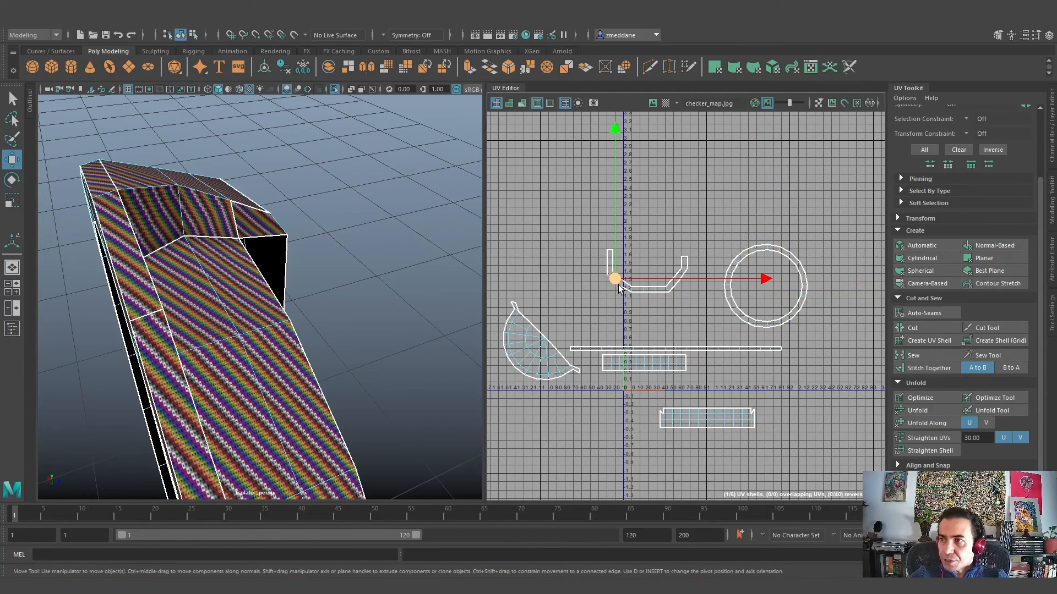
right_click(614, 266)
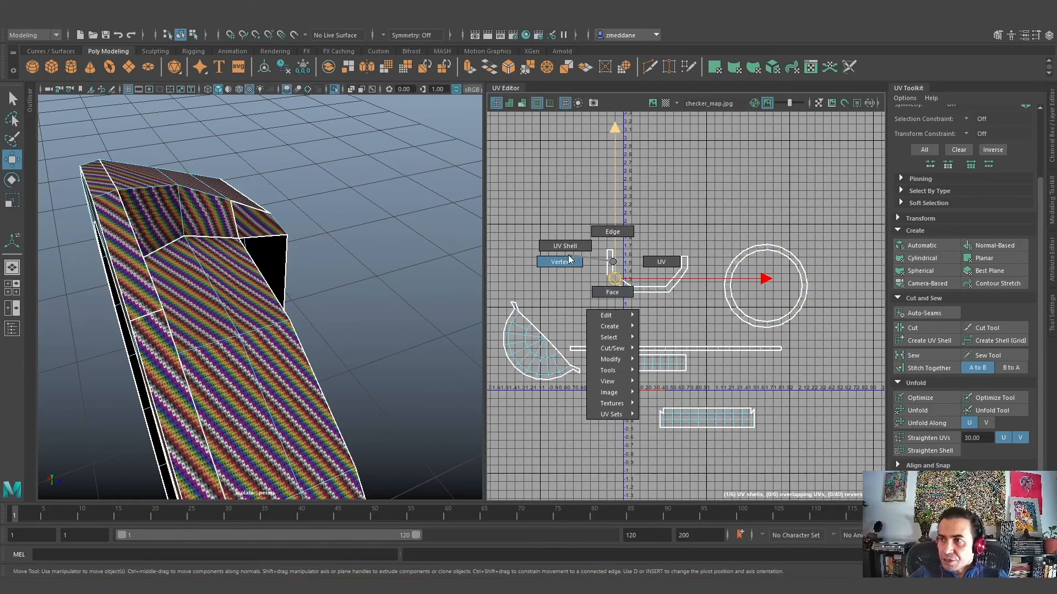
click(569, 261)
click(633, 288)
alt+drag(380, 291, 215, 333)
scroll(235, 308, down, 5)
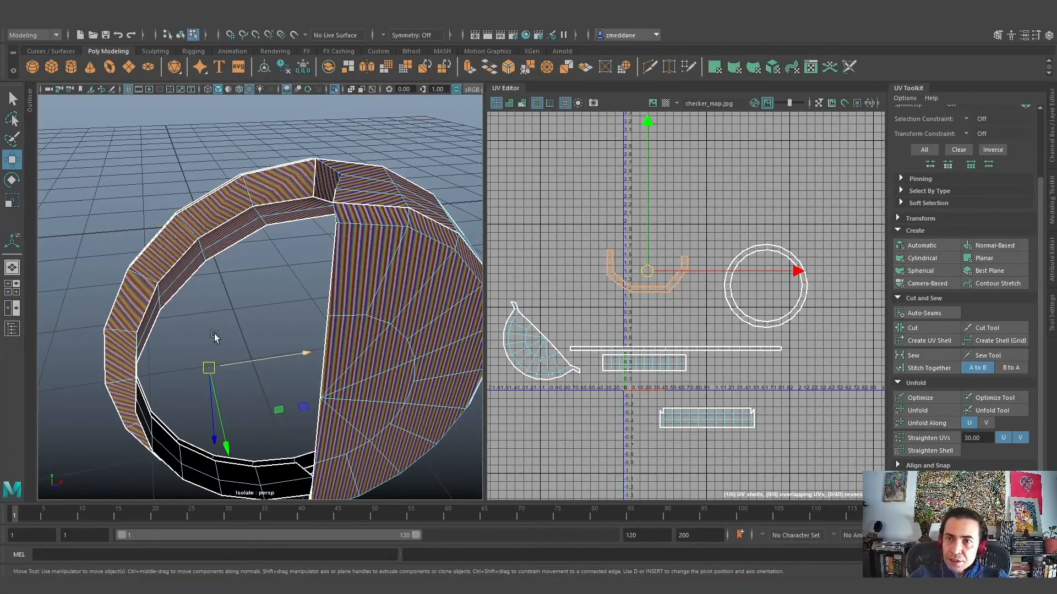
scroll(215, 333, up, 4)
alt+middle_drag(201, 335, 251, 292)
scroll(250, 289, up, 2)
alt+drag(250, 292, 286, 291)
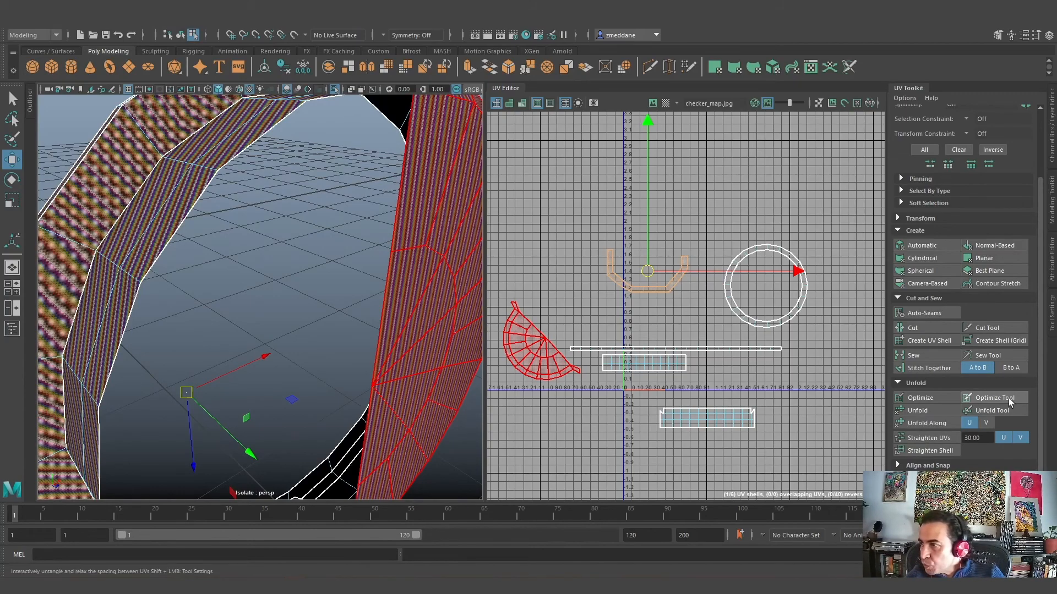
Relax the U-shaped shell into an evenly spaced arc with the Optimize Tool and check the checker pattern
click(1009, 401)
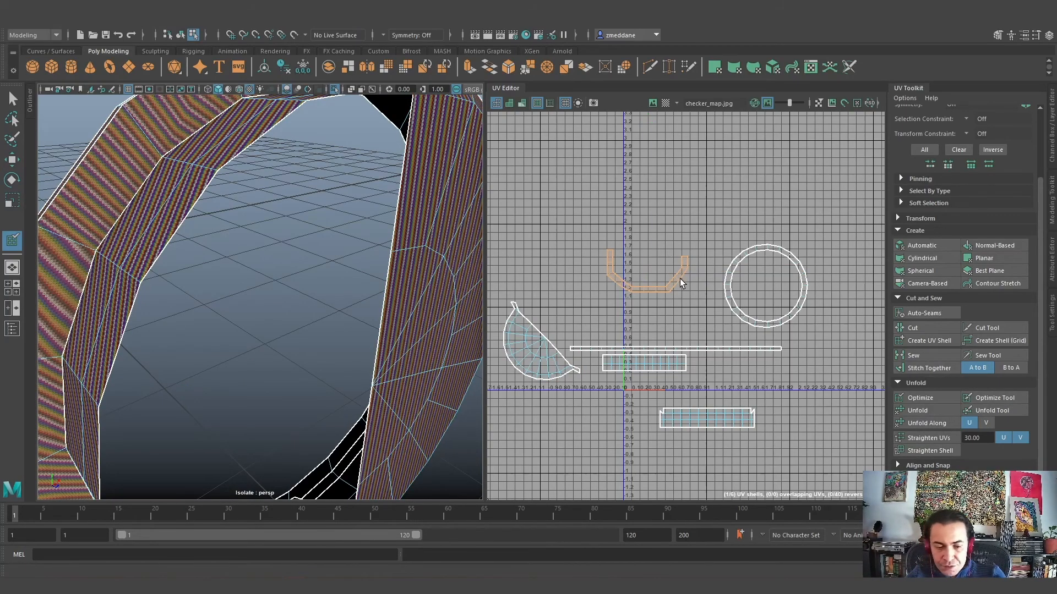
drag(679, 279, 642, 283)
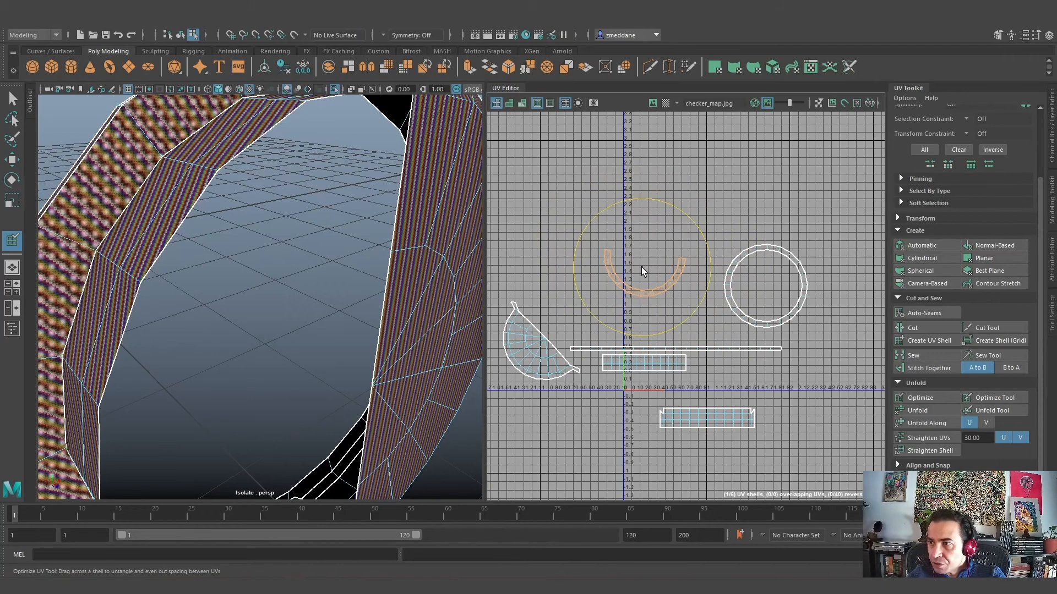
scroll(642, 266, up, 5)
scroll(610, 282, down, 4)
mouse_move(207, 366)
alt+middle_down()
mouse_move(176, 297)
mouse_move(250, 346)
alt+middle_up()
key(q)
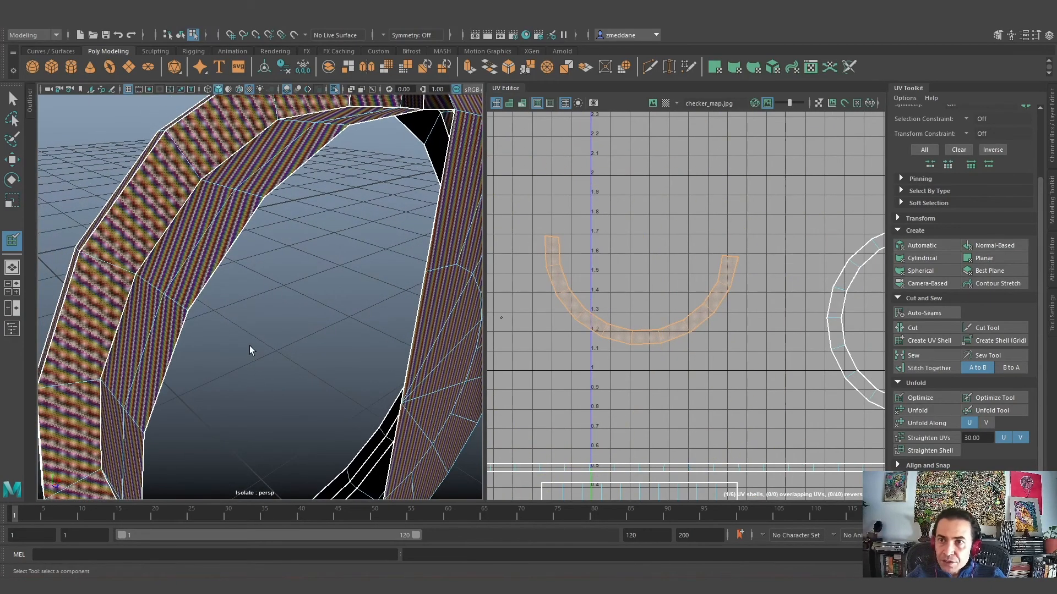
Show the whole headphone in object mode, select the thin unmapped ring behind the ear cushion, and isolate it
click(251, 348)
scroll(254, 349, down, 5)
right_drag(239, 223, 258, 218)
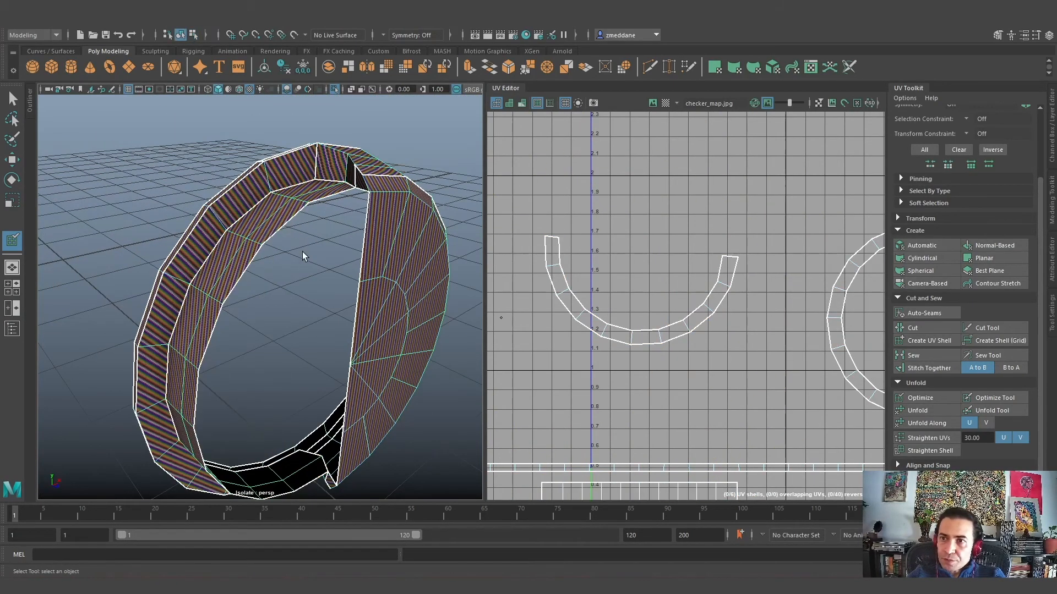
click(334, 89)
alt+drag(358, 308, 232, 270)
click(221, 245)
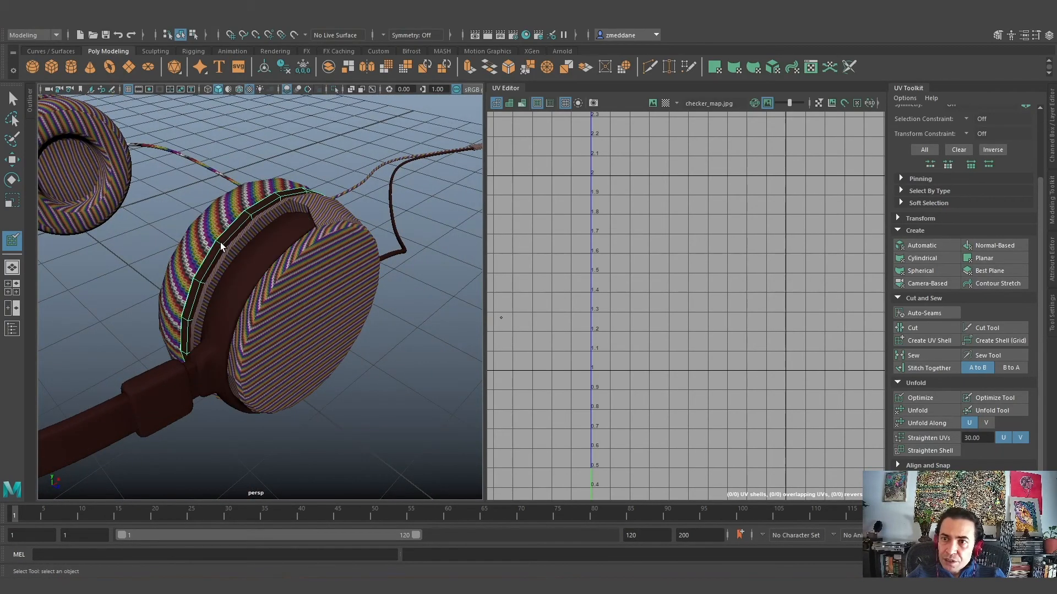
alt+drag(359, 427, 427, 426)
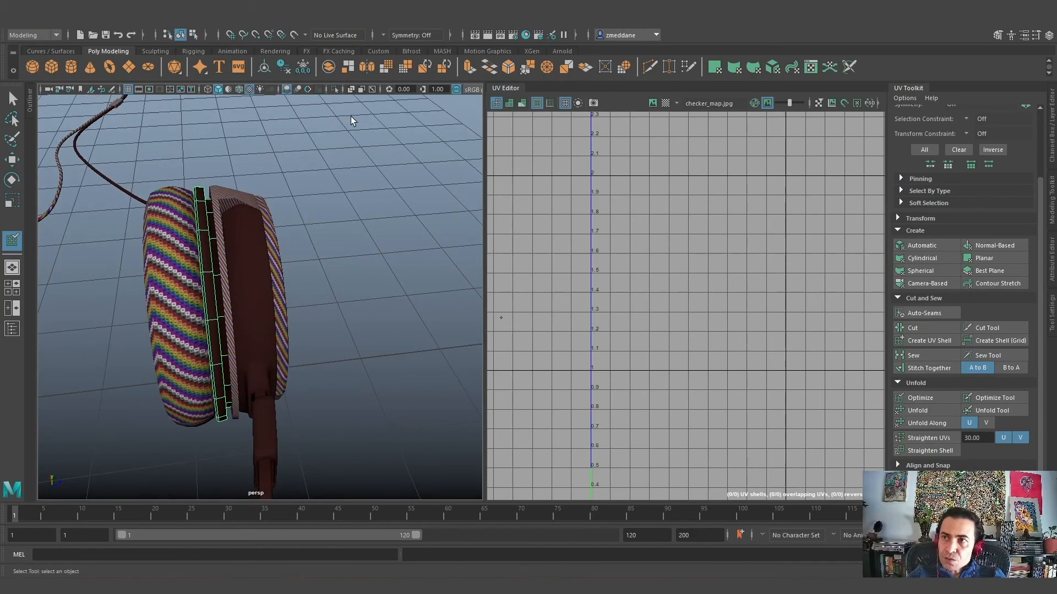
click(335, 89)
alt+drag(298, 398, 250, 245)
Select the ring's flat front face loop, view it head-on, and map it with a camera-based UV projection
right_click(251, 246)
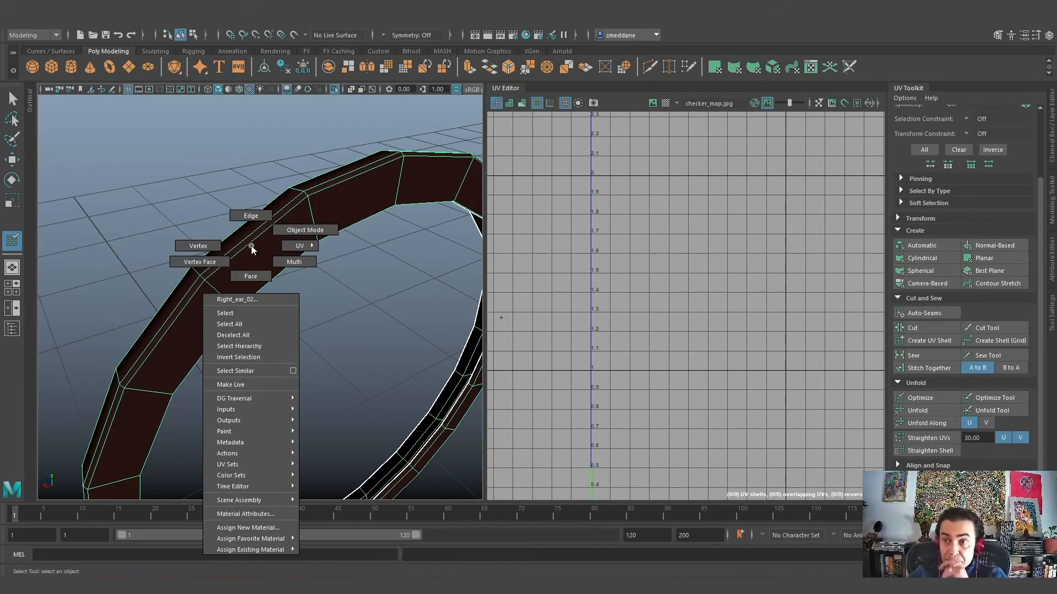
click(244, 282)
double_click(210, 323)
alt+drag(210, 323, 349, 325)
alt+right_drag(392, 342, 233, 339)
alt+drag(233, 339, 239, 341)
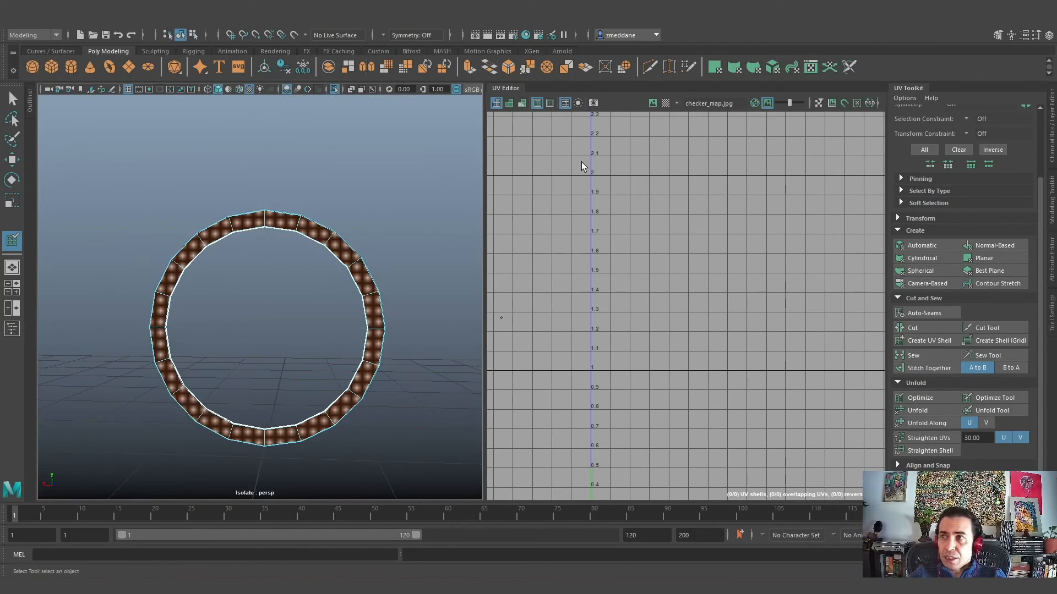
click(432, 26)
click(458, 102)
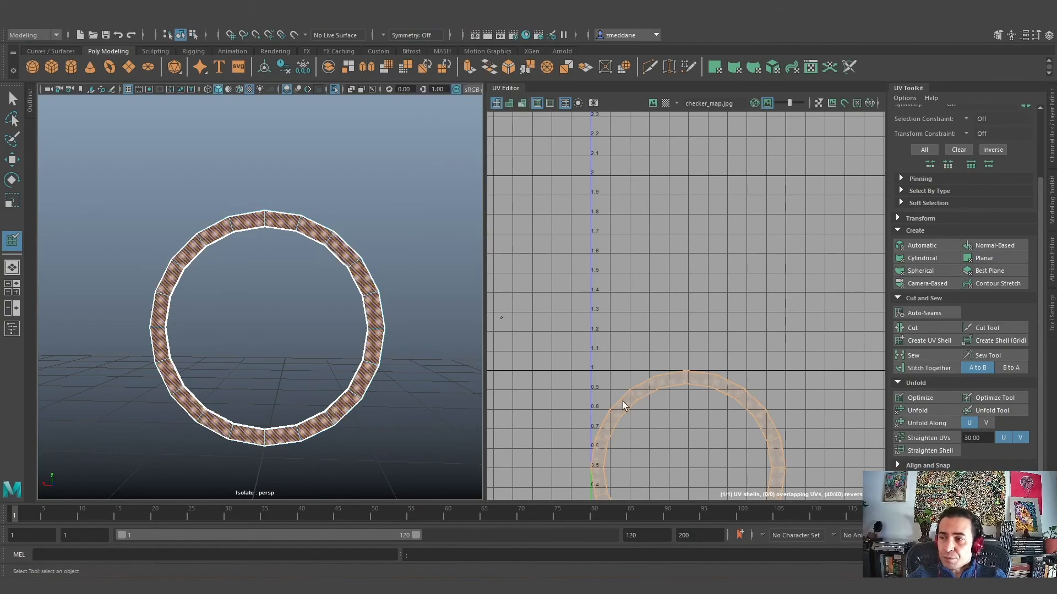
Select the ring's outer rim faces and map them with a cylindrical UV projection
alt+drag(292, 352, 354, 379)
scroll(354, 380, up, 5)
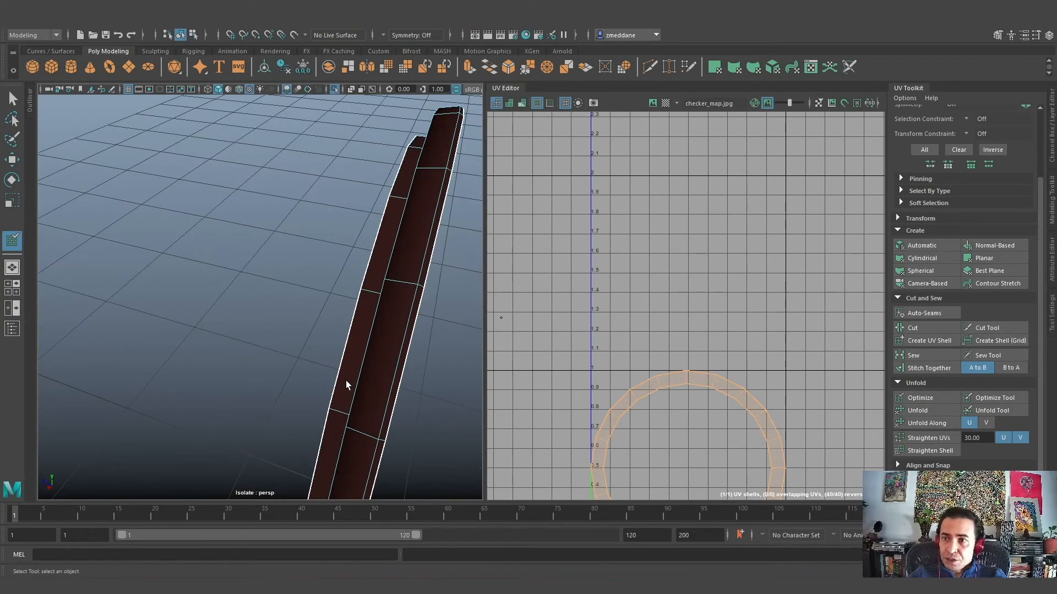
alt+drag(417, 285, 408, 285)
click(372, 279)
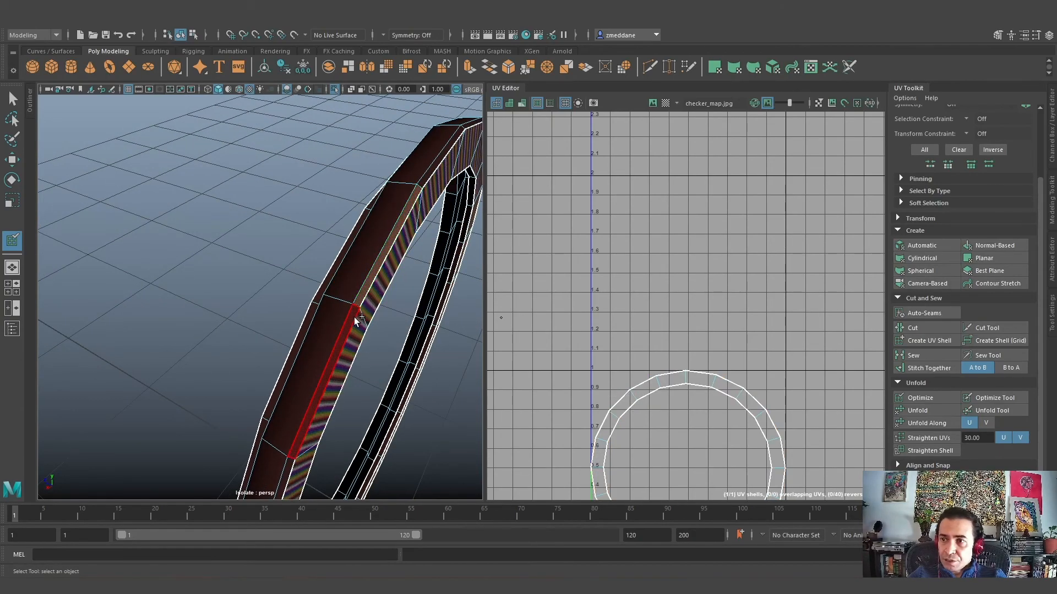
alt+drag(330, 332, 348, 358)
scroll(307, 354, down, 5)
click(420, 20)
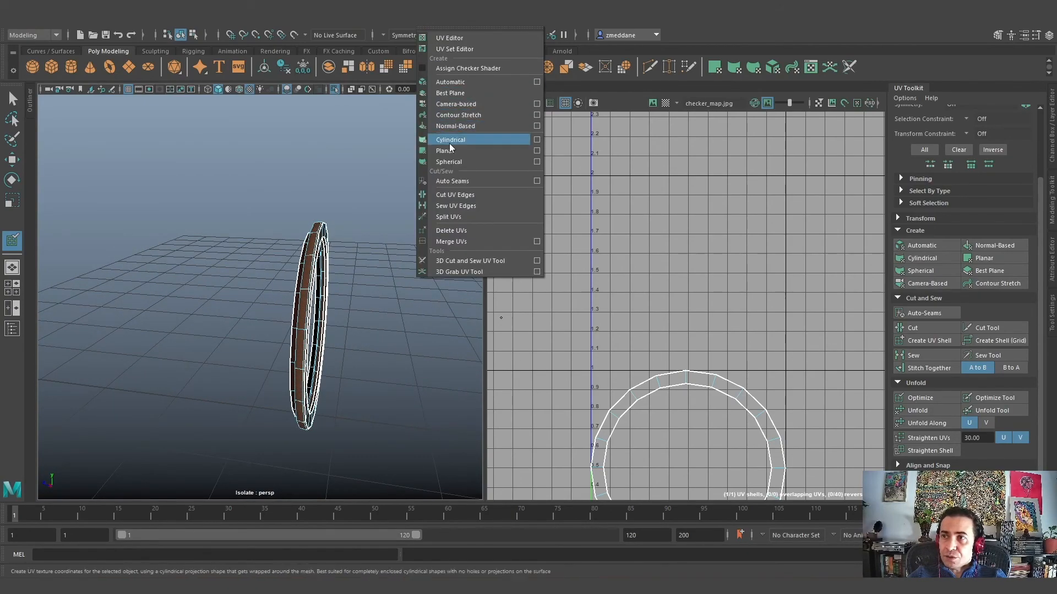
click(461, 138)
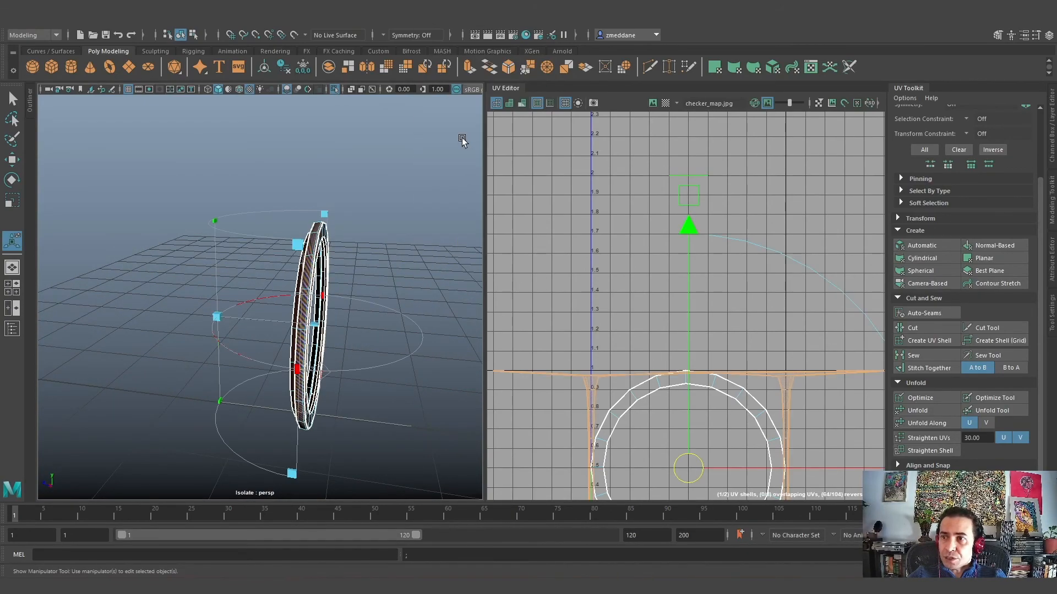
Set the cylindrical projection's X rotation to 90 and widen the viewport beside the UV Editor
click(1052, 242)
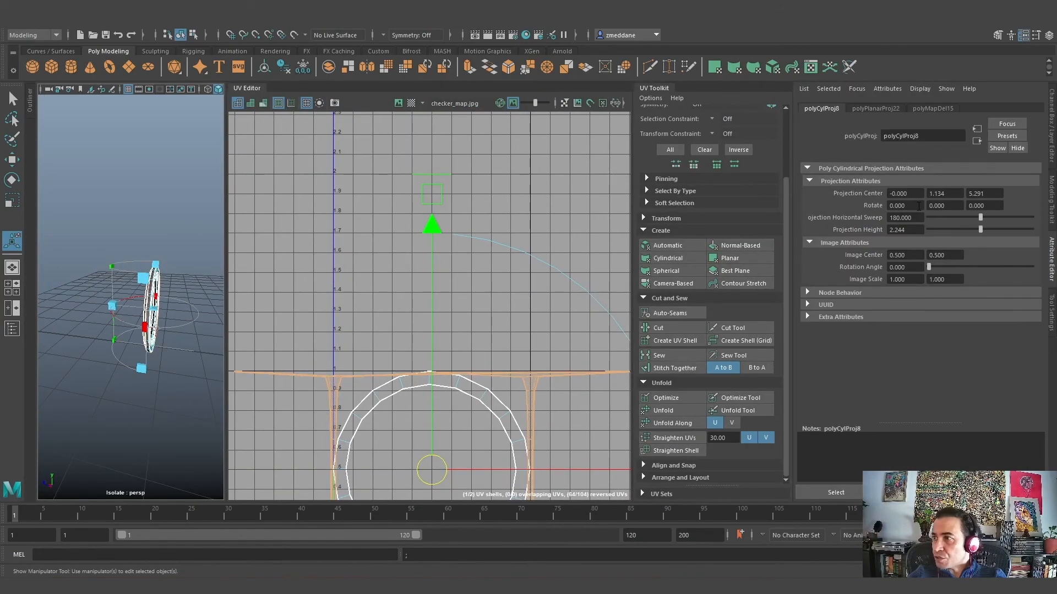
key(Return)
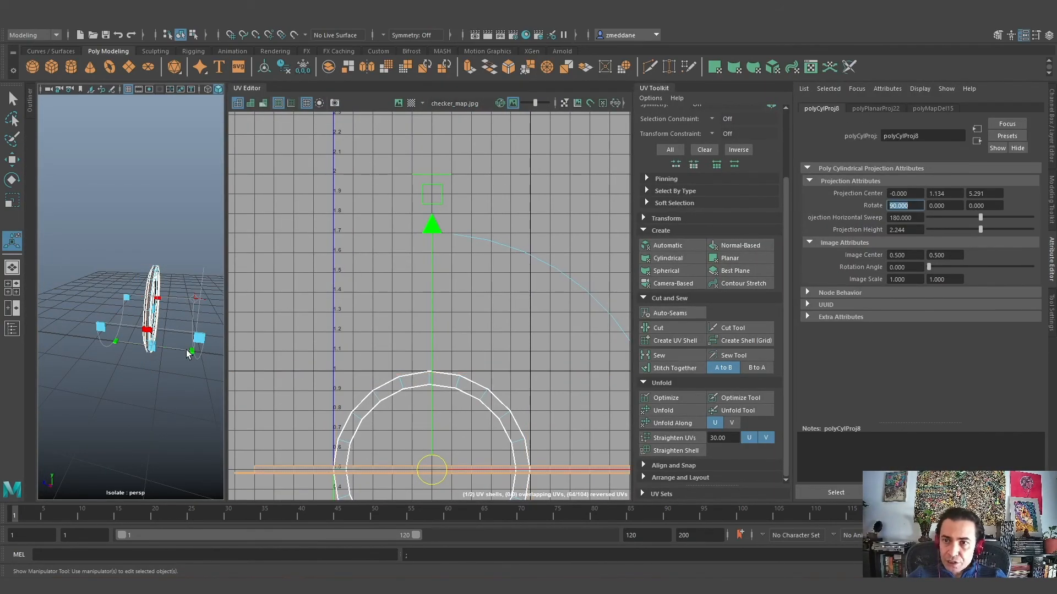
click(1051, 269)
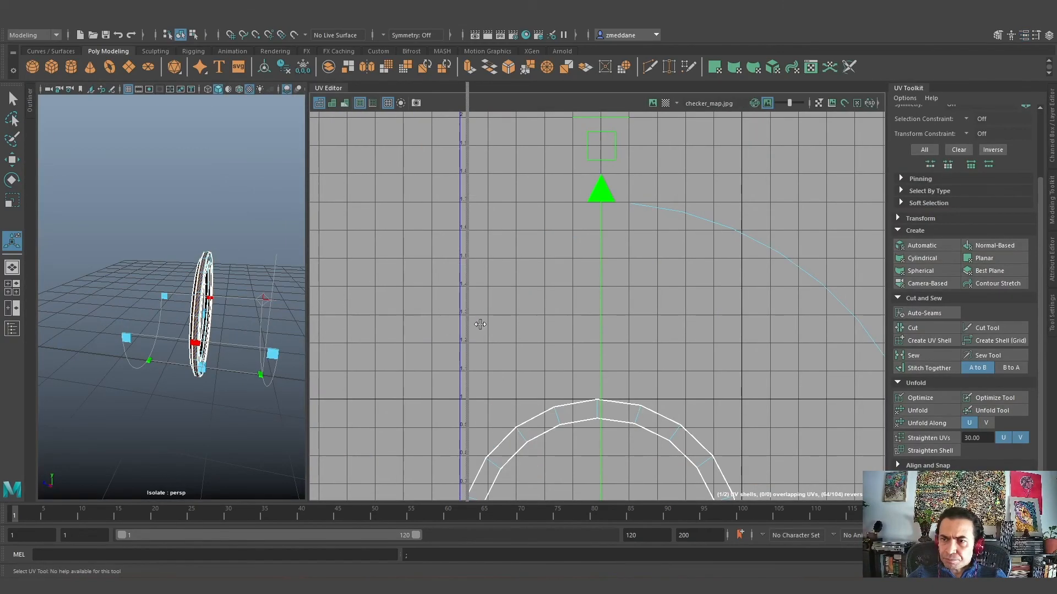
drag(308, 341, 510, 341)
mouse_move(352, 363)
alt+mouse_down()
mouse_move(378, 436)
mouse_move(423, 274)
mouse_move(391, 365)
mouse_move(430, 424)
mouse_move(335, 372)
alt+mouse_up()
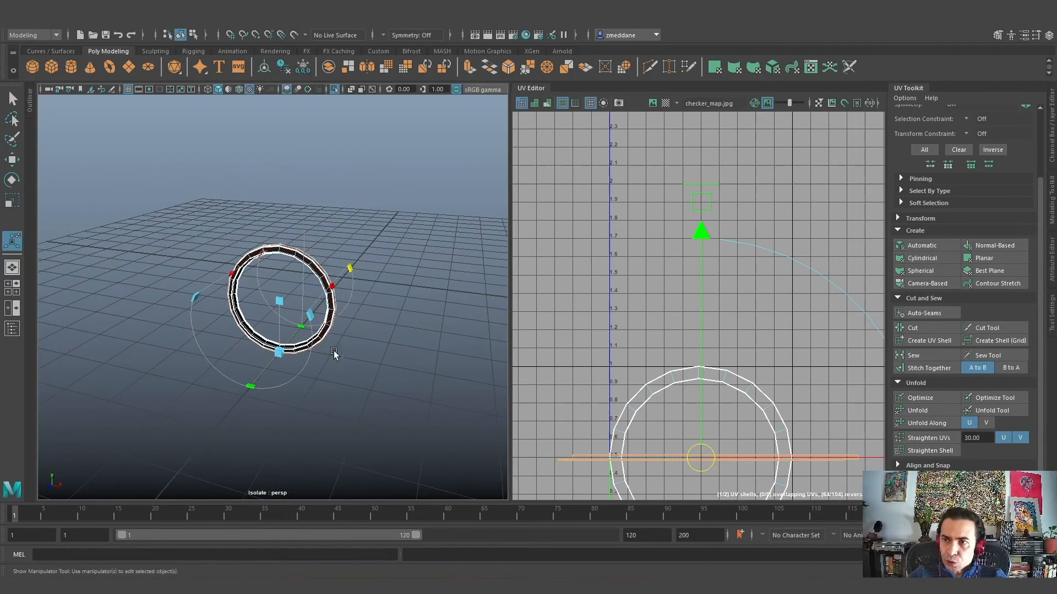
Extend the cylindrical projection's sweep around the whole ring so the rim maps as one strip, and deselect it
drag(311, 318, 224, 237)
alt+drag(310, 394, 346, 397)
alt+drag(305, 317, 306, 353)
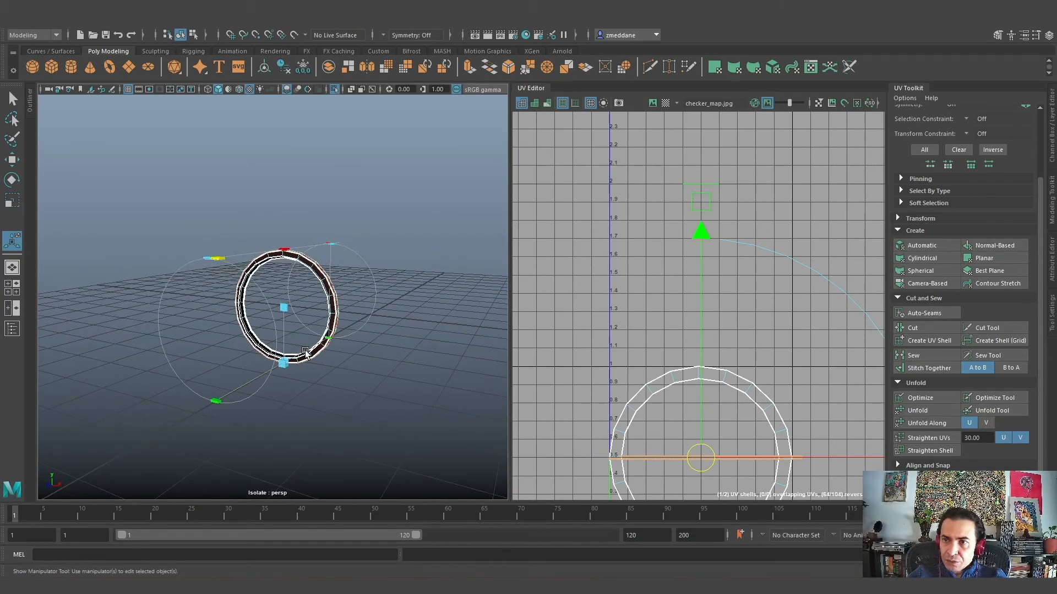
click(286, 307)
alt+drag(402, 441, 337, 462)
drag(229, 374, 294, 367)
alt+drag(458, 402, 444, 448)
click(594, 310)
Cut the UVs along the short edge crossing the bevel at the rim's seam
alt+drag(244, 437, 281, 448)
scroll(216, 370, up, 5)
alt+middle_drag(217, 370, 329, 373)
alt+drag(234, 332, 354, 370)
scroll(245, 376, up, 5)
scroll(245, 376, up, 4)
alt+middle_drag(187, 368, 181, 383)
alt+drag(137, 366, 194, 330)
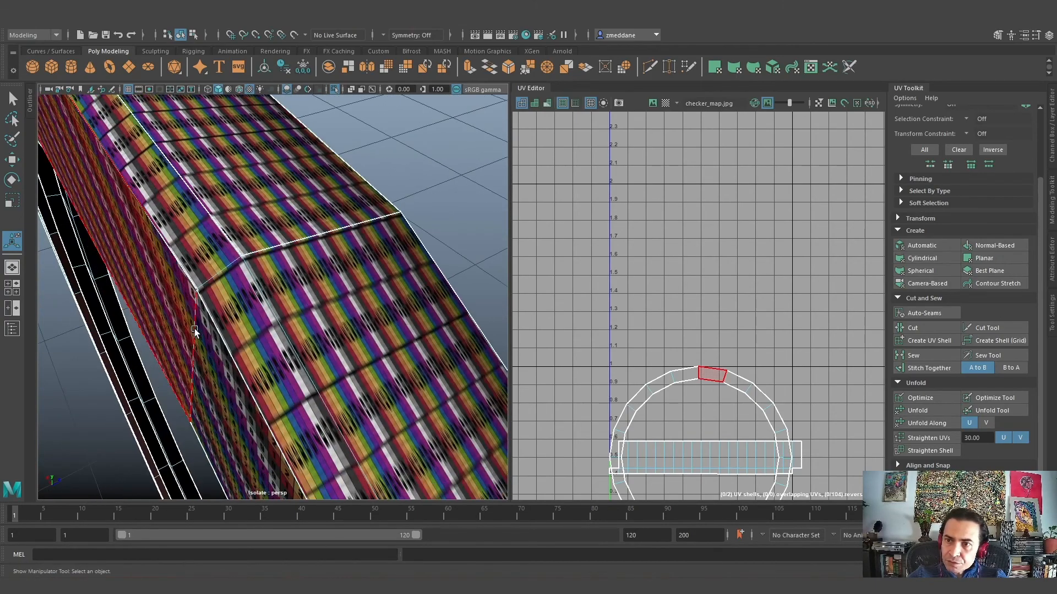
right_drag(213, 275, 213, 248)
click(213, 275)
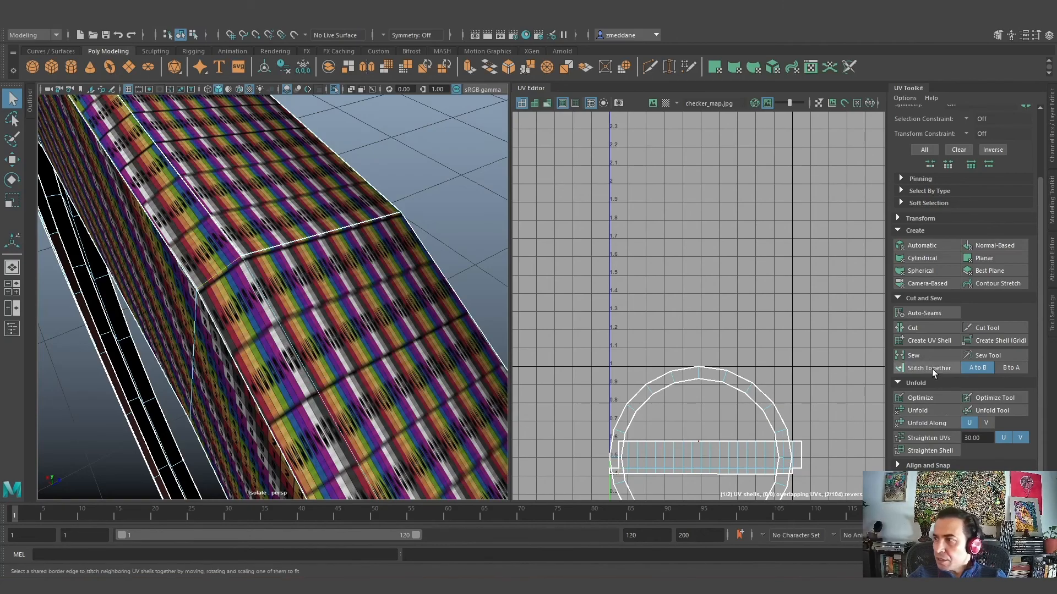
click(920, 326)
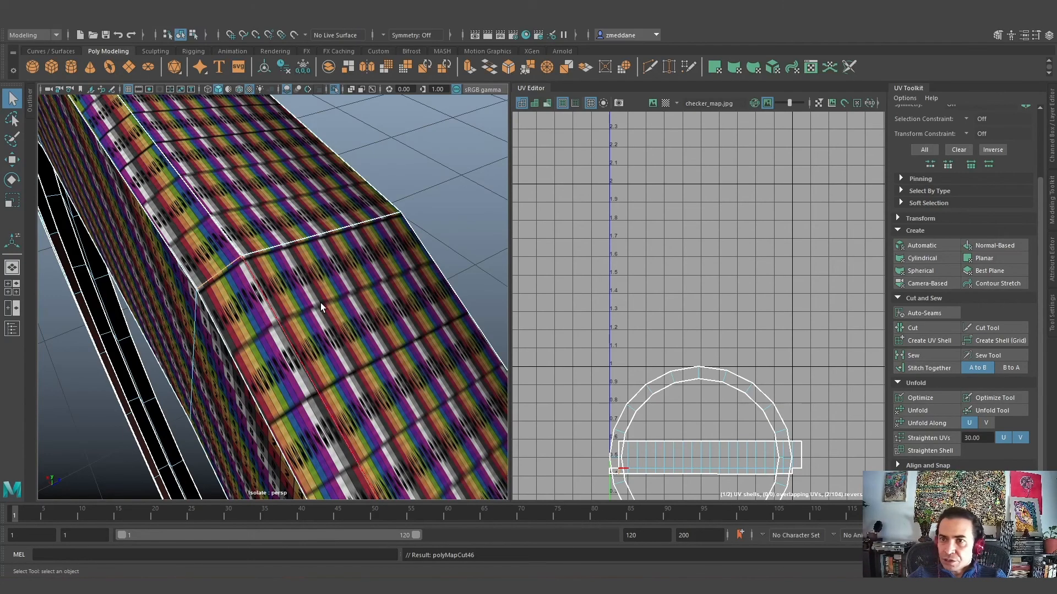
Sew the stray UV border edge on the ring's outer rim
scroll(329, 351, down, 6)
alt+drag(323, 358, 297, 358)
click(284, 358)
click(913, 355)
alt+drag(359, 305, 256, 359)
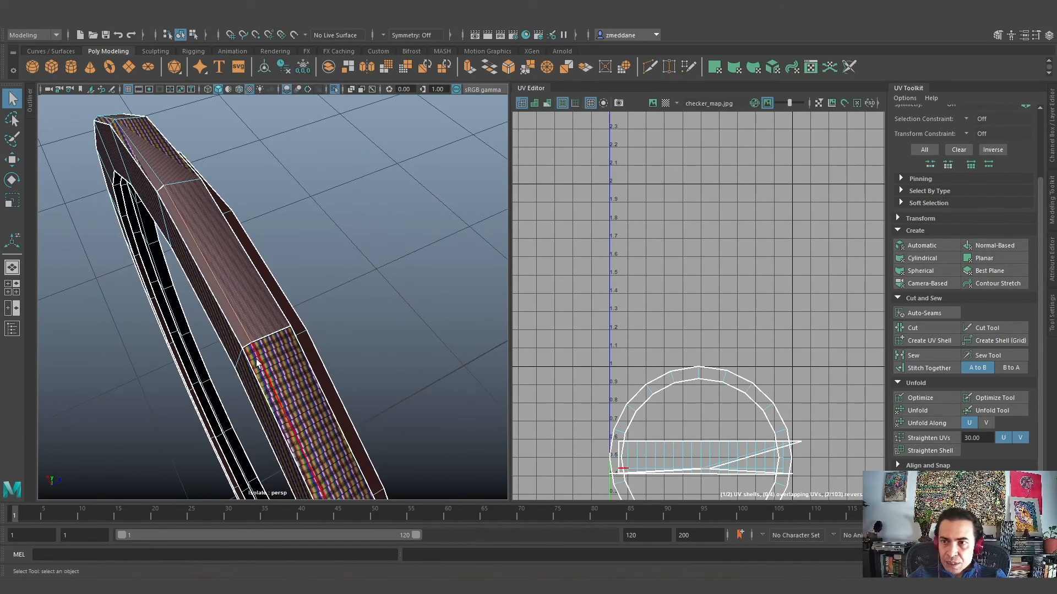
Select the rim's UV shell, unfold it into an even strip, and check the checker pattern
right_drag(282, 366, 322, 311)
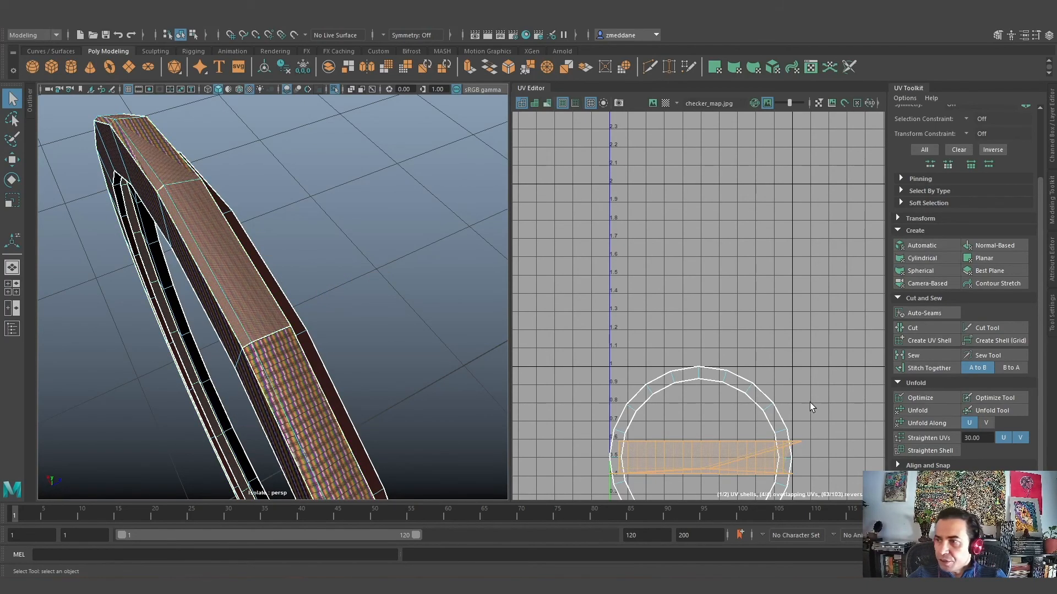
click(1020, 438)
click(924, 411)
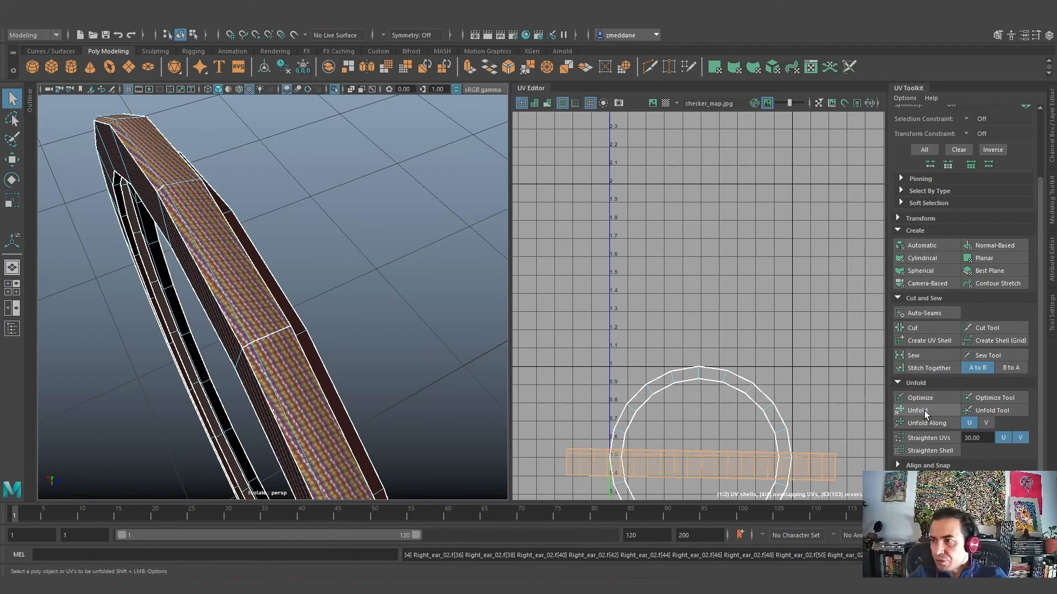
click(405, 361)
alt+drag(405, 360, 252, 349)
alt+right_drag(253, 349, 302, 351)
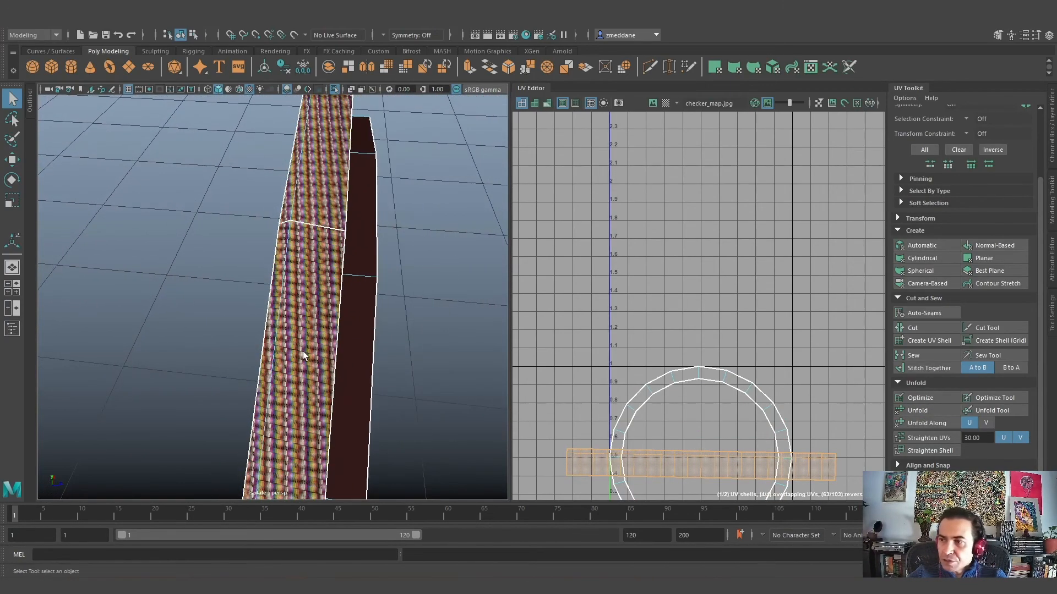
Move the unfolded rim strip above the circular shell and straighten its UVs in both U and V at 30.00
click(692, 460)
key(w)
key(q)
key(w)
drag(698, 441, 714, 277)
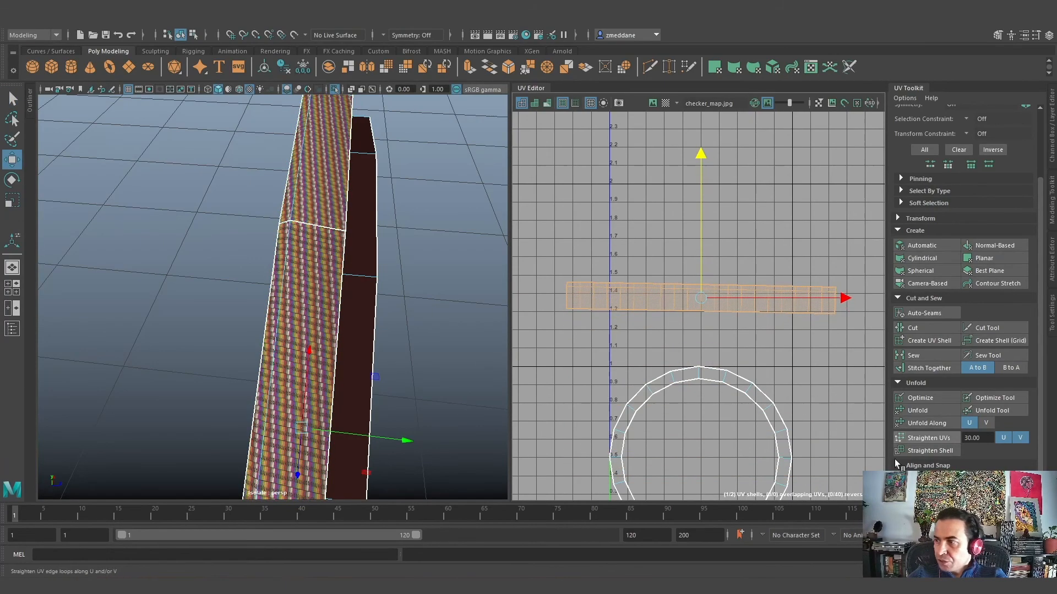
click(926, 439)
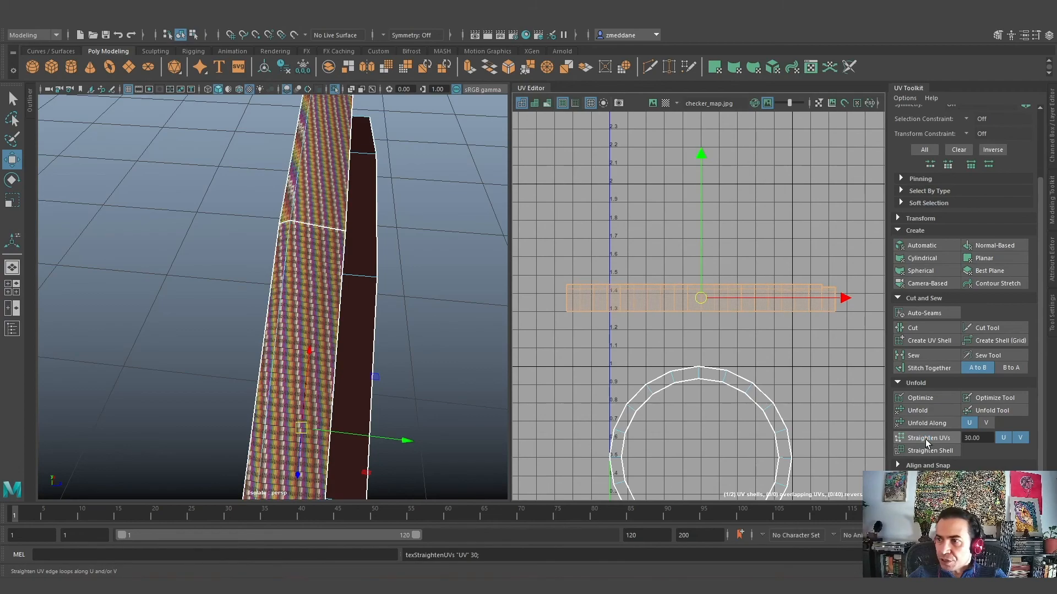
Scale the rim strip thinner in V and longer in U to even out the checker pattern
key(e)
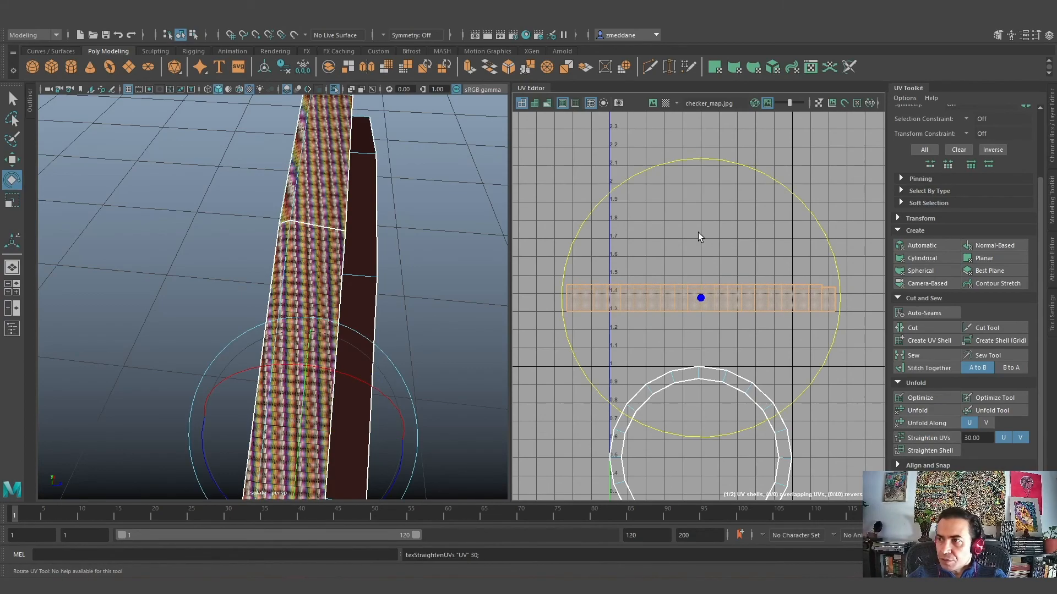
key(r)
drag(702, 160, 718, 256)
drag(847, 299, 876, 308)
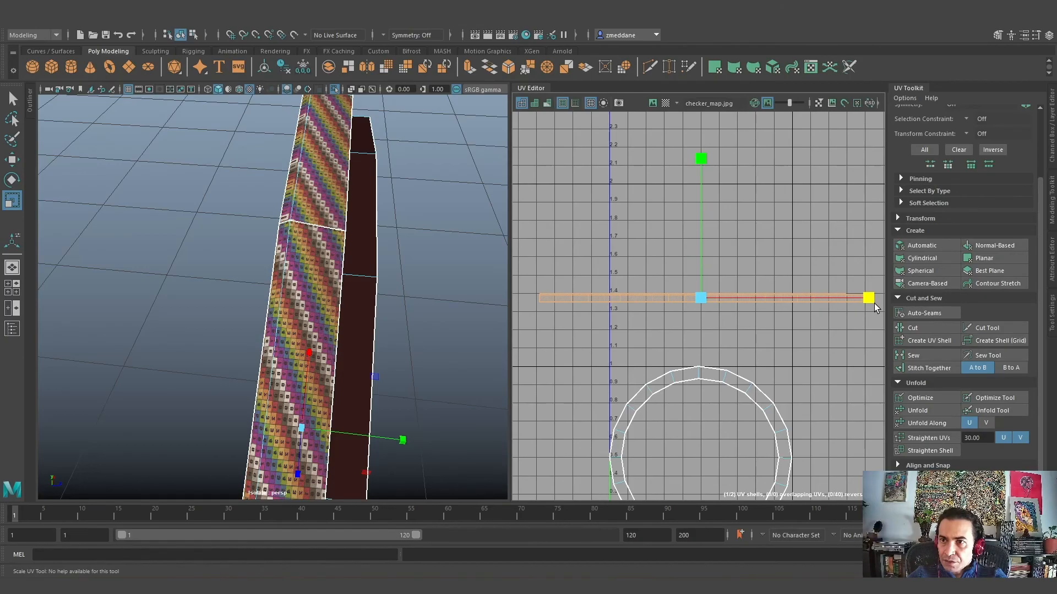
alt+drag(330, 361, 354, 359)
right_click(248, 192)
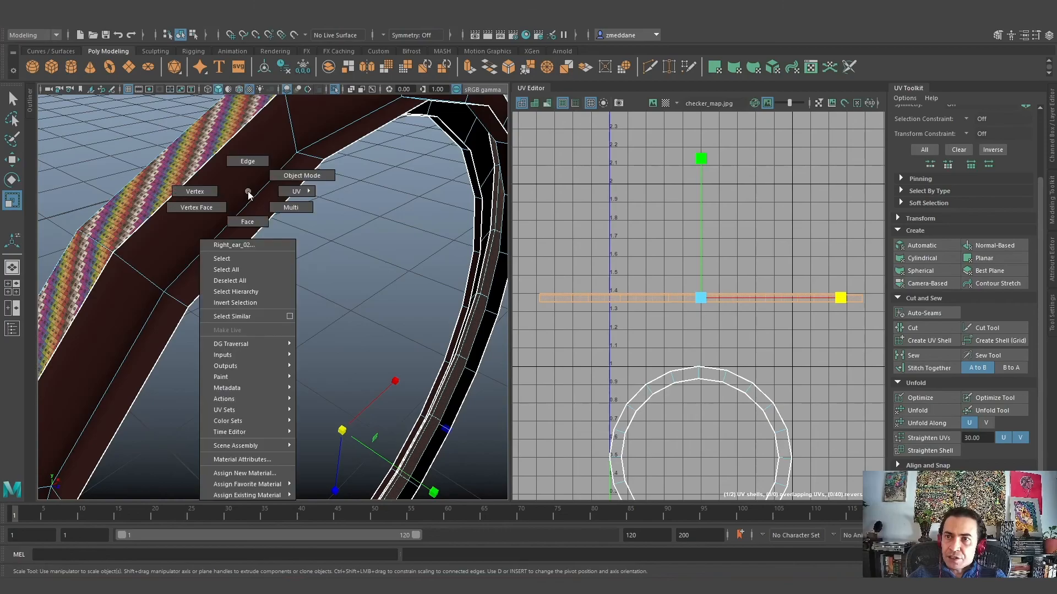
click(264, 222)
click(236, 184)
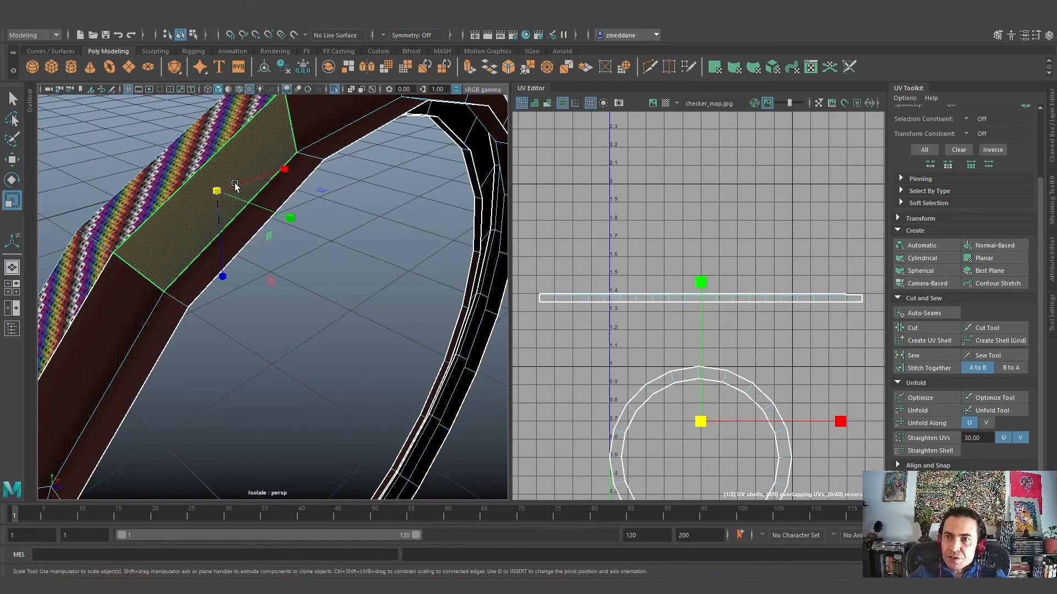
click(112, 315)
alt+drag(227, 249, 246, 312)
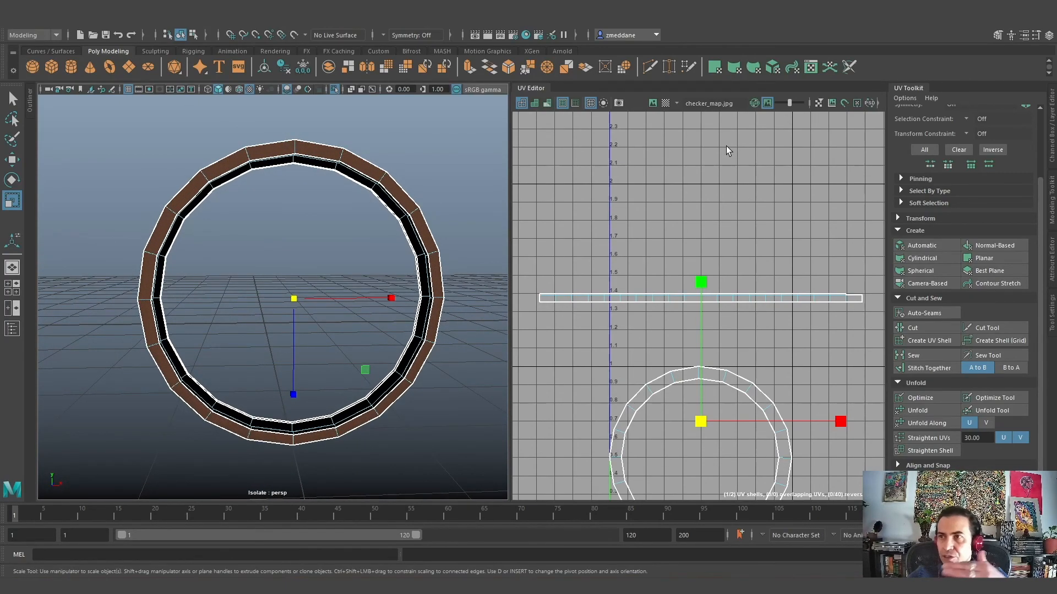
Cut the UVs along the edges running across the ring's unmapped inner face loops
alt+drag(275, 309, 324, 273)
scroll(323, 272, up, 3)
alt+middle_drag(236, 262, 260, 273)
right_drag(243, 157, 234, 127)
click(254, 180)
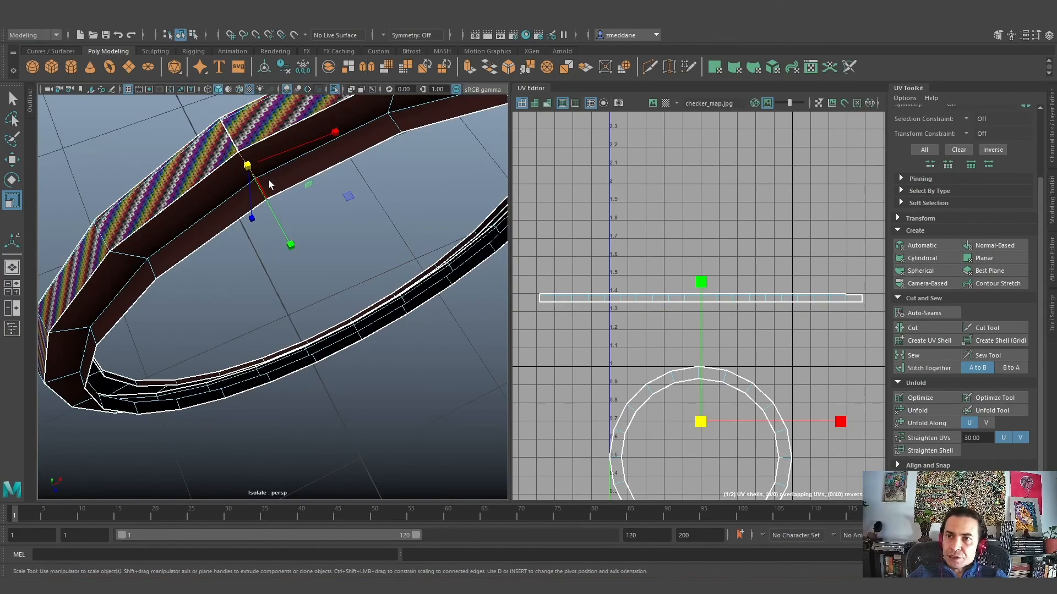
key(q)
scroll(308, 228, up, 3)
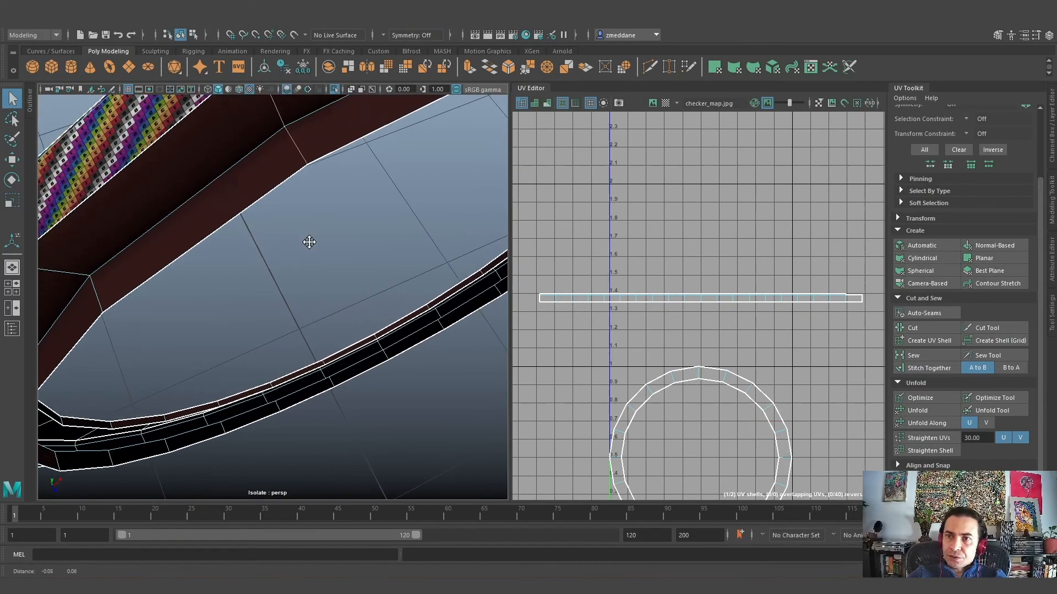
click(914, 328)
scroll(275, 271, up, 3)
scroll(279, 269, down, 5)
alt+drag(286, 297, 295, 266)
scroll(281, 266, up, 4)
Select the ring's wide unmapped face loop beside the rim, view it head-on, and map it with a camera-based UV projection
right_drag(267, 195, 270, 243)
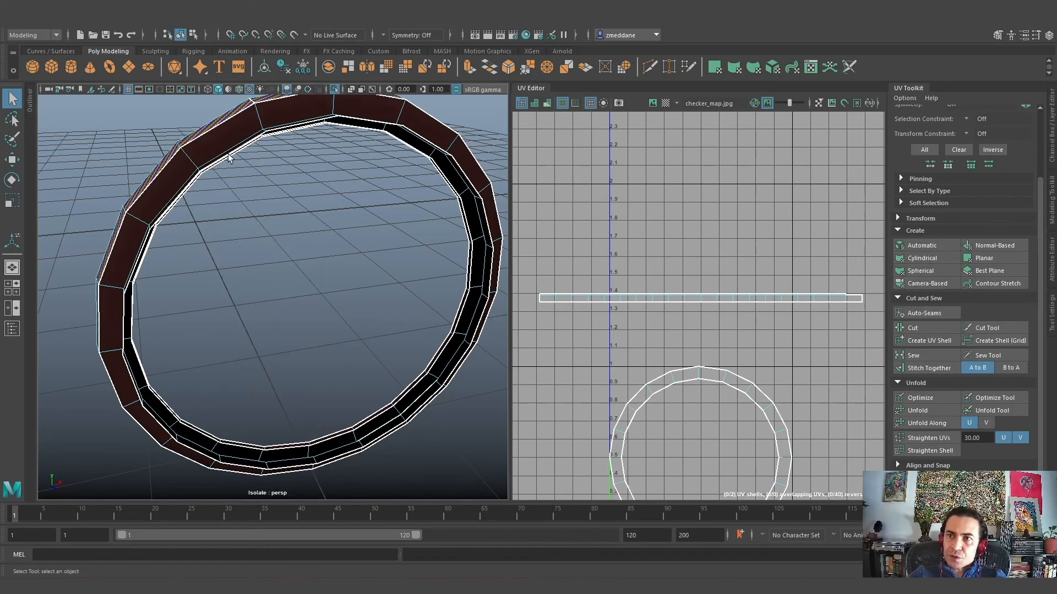
shift+double_click(175, 188)
alt+drag(388, 316, 359, 302)
scroll(294, 304, down, 3)
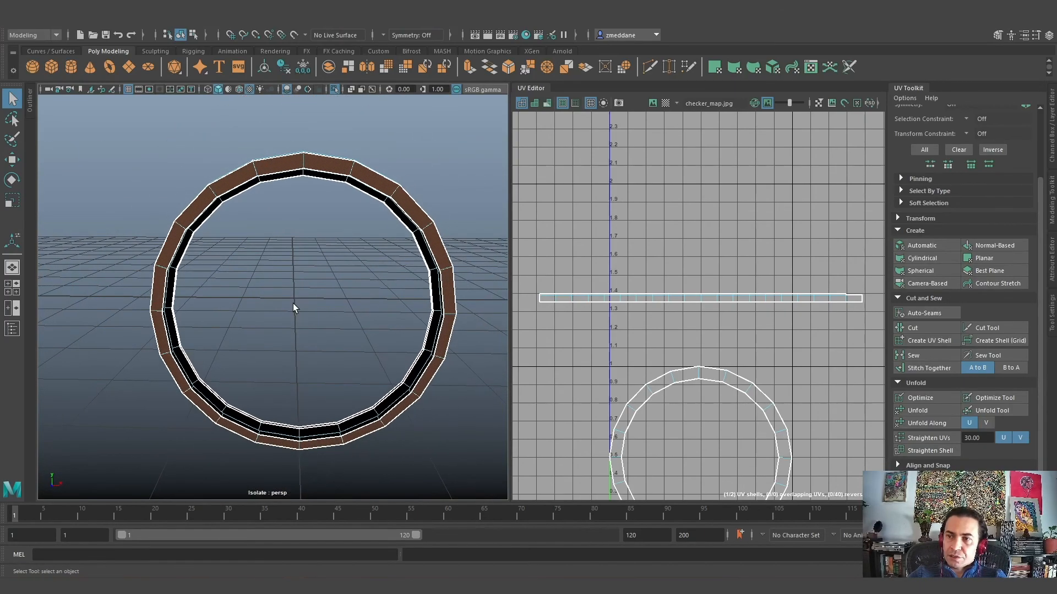
alt+drag(293, 305, 297, 302)
click(427, 23)
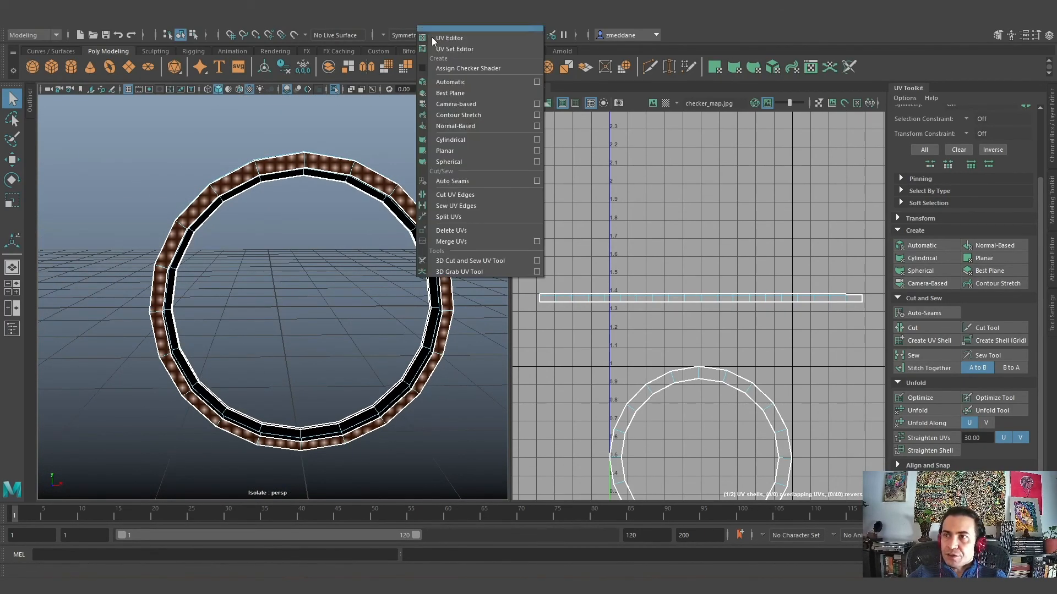
click(476, 114)
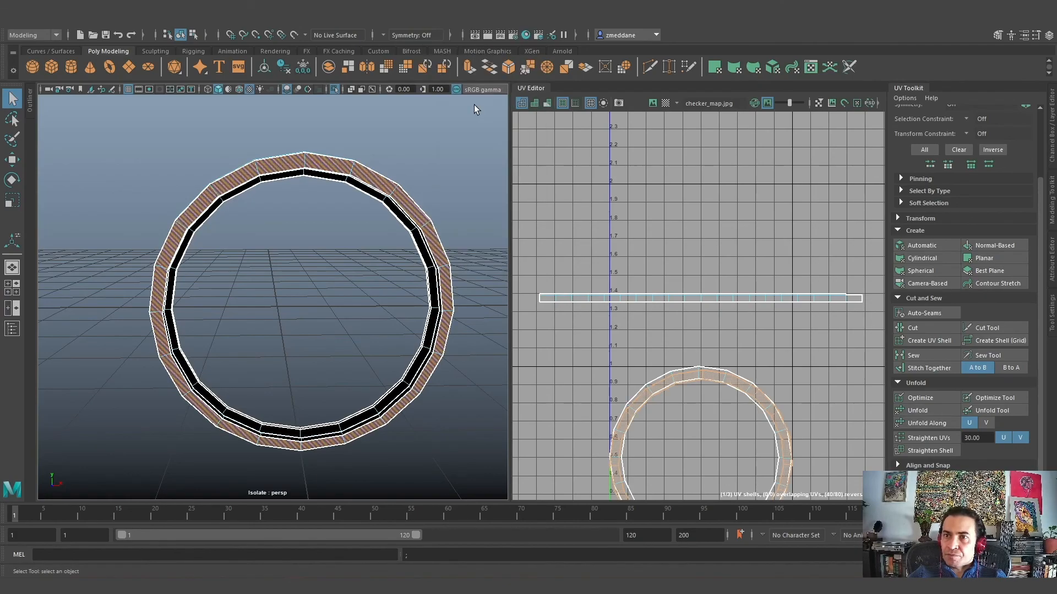
Cut the UVs along the edge crossing the newly mapped face loop, in line with the rim's seam
alt+drag(245, 305, 275, 335)
scroll(275, 334, up, 5)
alt+middle_drag(275, 335, 345, 349)
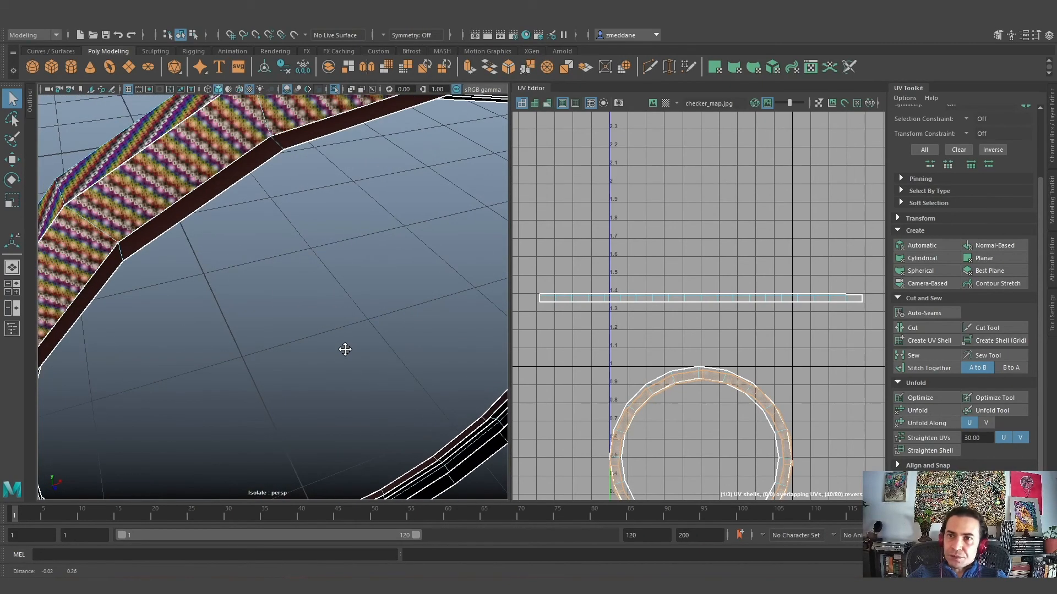
right_click(222, 124)
right_drag(223, 123, 223, 93)
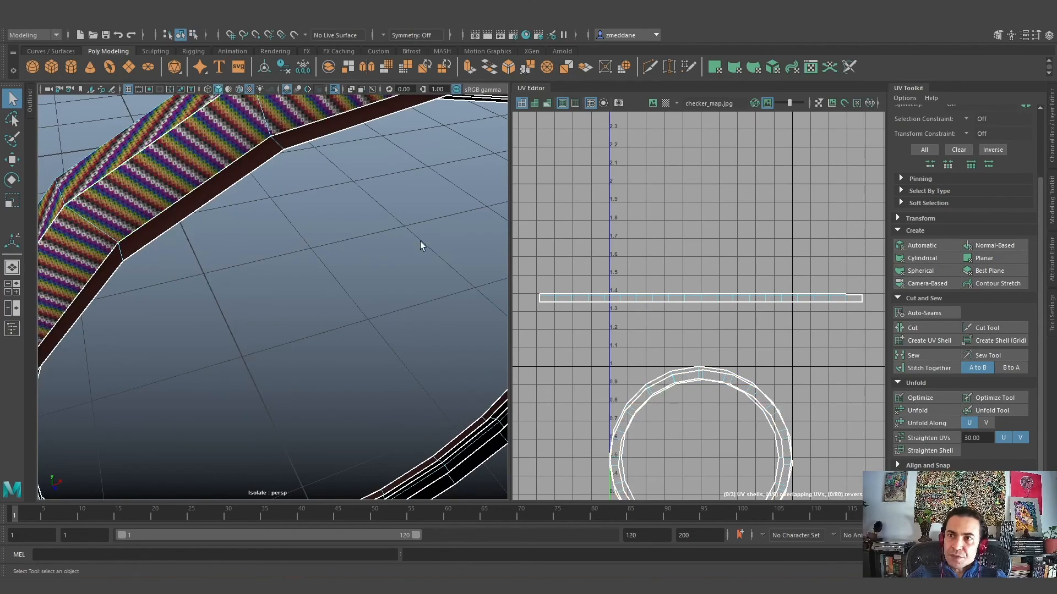
alt+drag(421, 241, 407, 261)
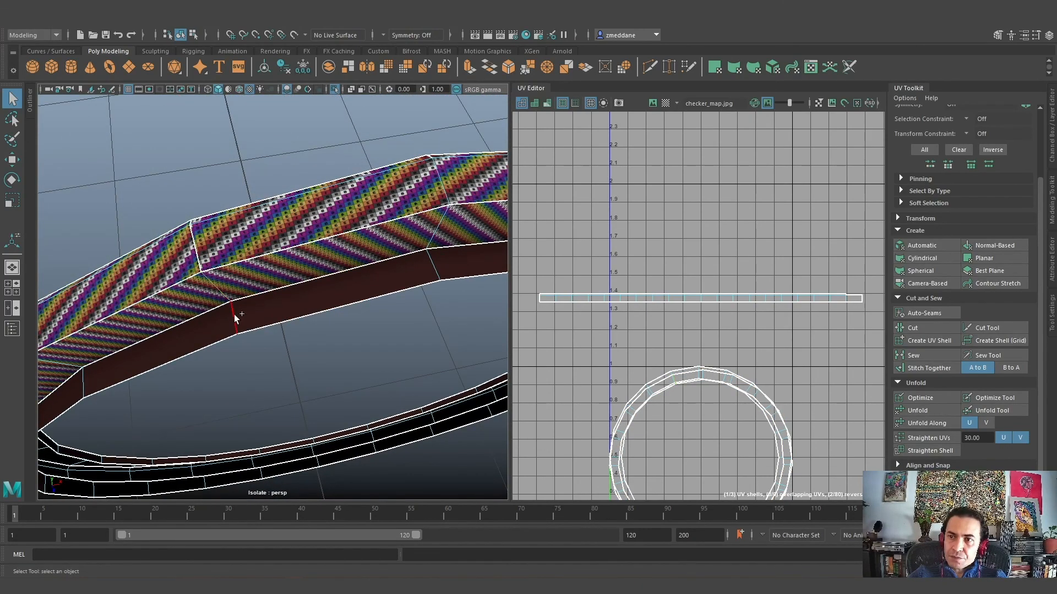
alt+drag(410, 317, 388, 357)
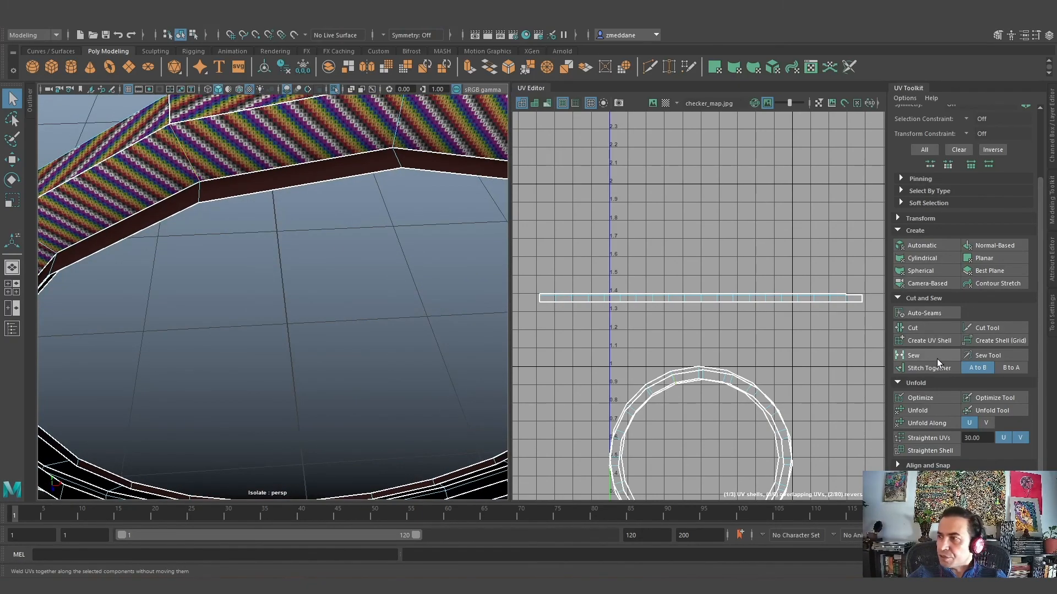
alt+drag(337, 342, 328, 313)
Select the UV shell of the ring's wide camera-mapped face loop and unfold it
mouse_move(275, 237)
right_down()
mouse_move(280, 202)
mouse_move(283, 233)
right_up()
click(297, 217)
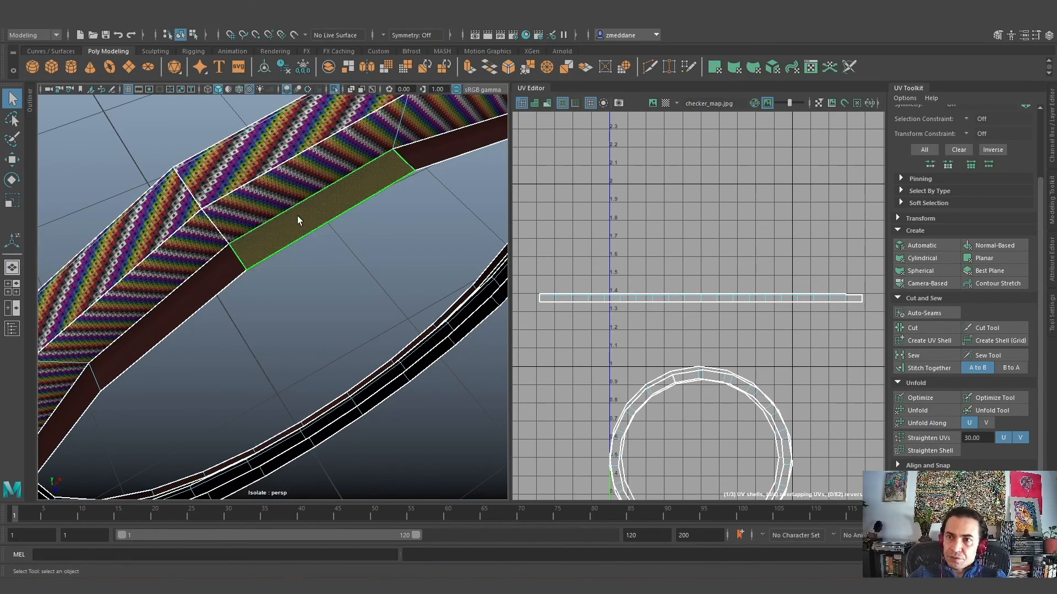
shift+double_click(214, 285)
scroll(328, 290, down, 7)
alt+drag(326, 319, 368, 313)
scroll(333, 304, up, 2)
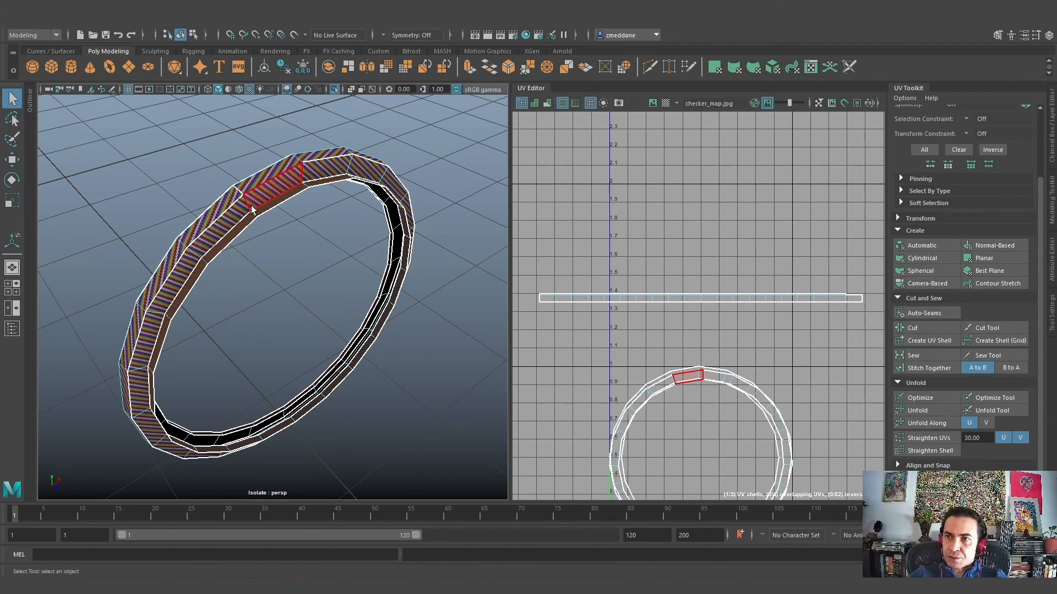
right_drag(238, 214, 279, 236)
click(231, 242)
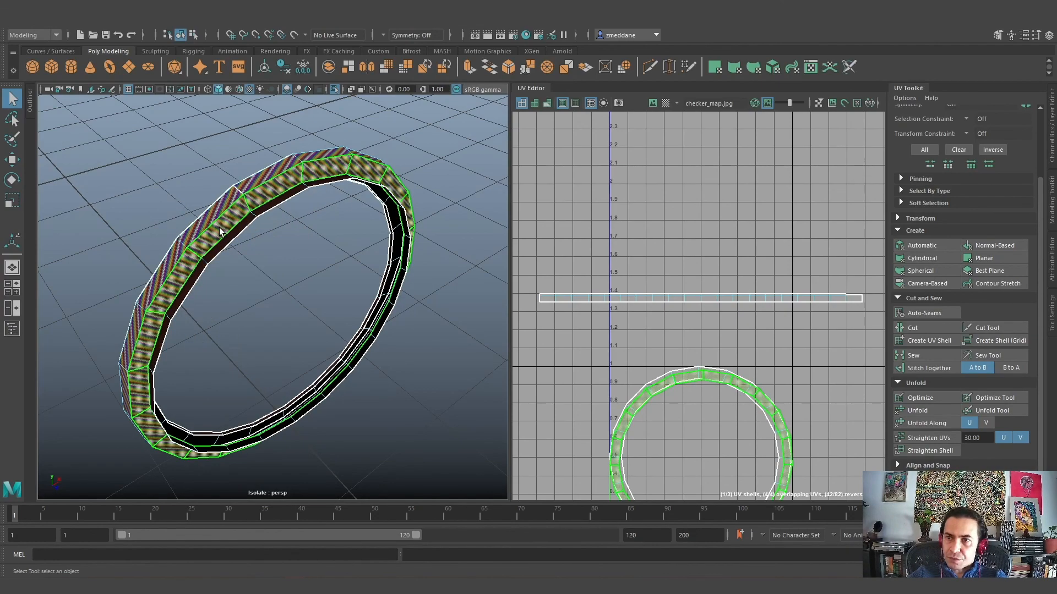
click(940, 411)
alt+middle_drag(667, 414, 637, 309)
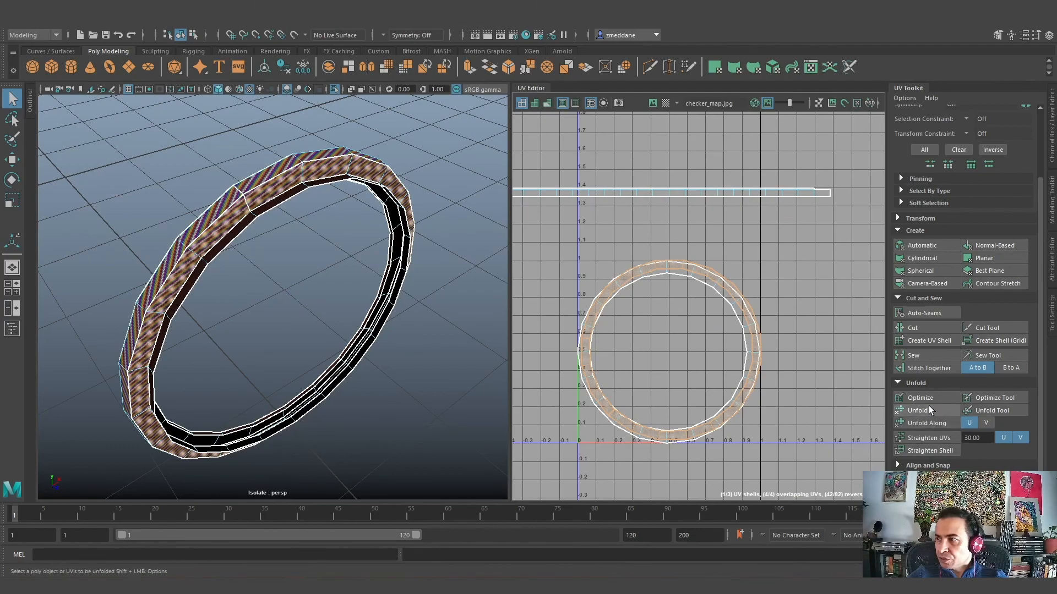
Cut the UVs along all the edges of the wide face loop's shell
scroll(262, 270, up, 5)
mouse_move(272, 285)
alt+mouse_down()
mouse_move(262, 270)
mouse_move(268, 276)
alt+mouse_up()
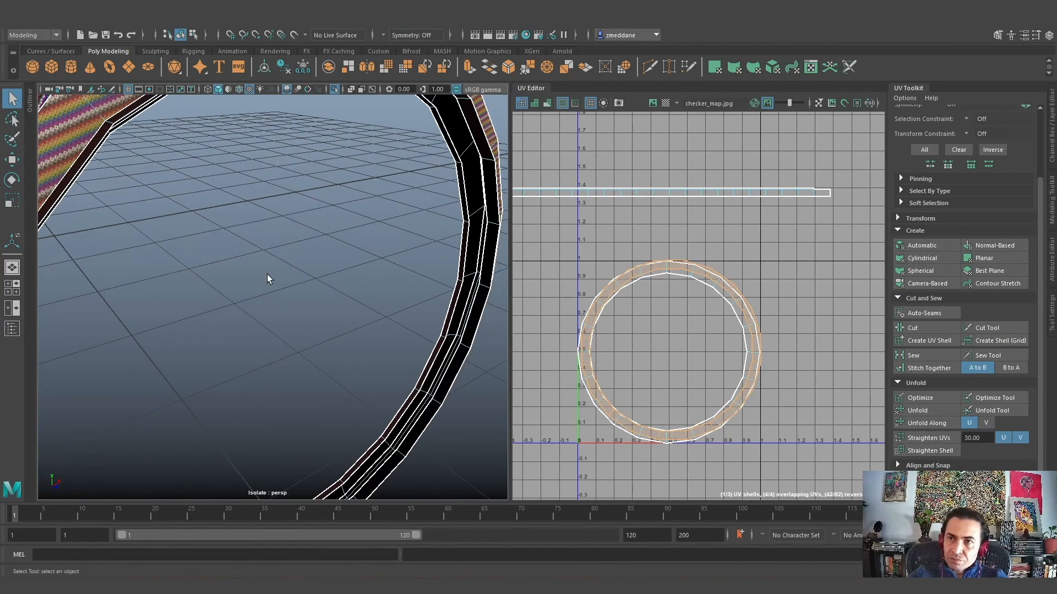
alt+middle_drag(268, 277, 330, 347)
click(327, 333)
alt+drag(327, 337, 276, 260)
click(244, 226)
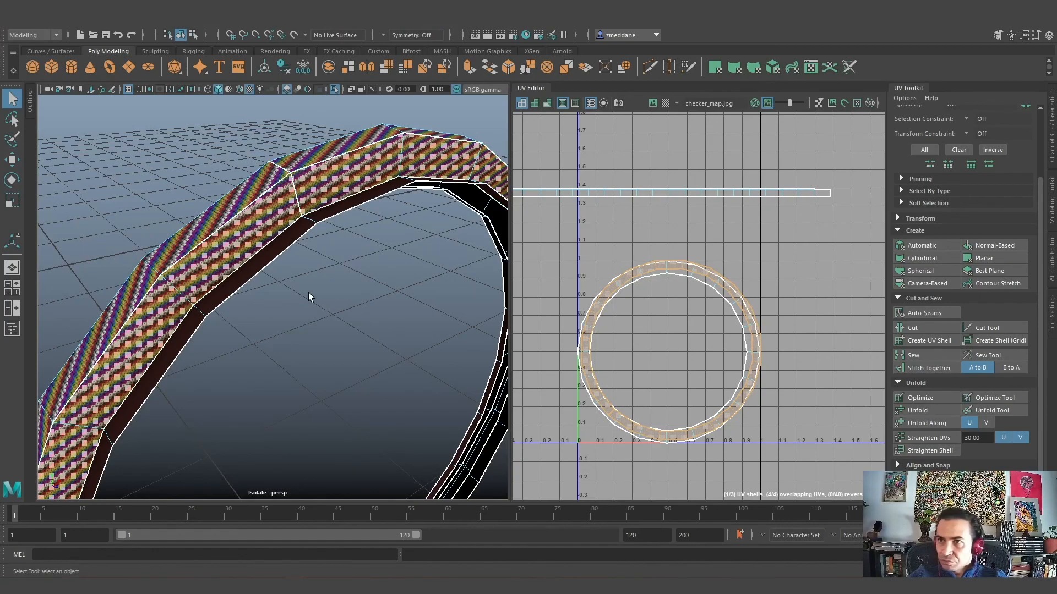
alt+middle_drag(309, 292, 309, 326)
alt+right_drag(309, 326, 342, 326)
click(332, 317)
click(308, 206)
click(308, 206)
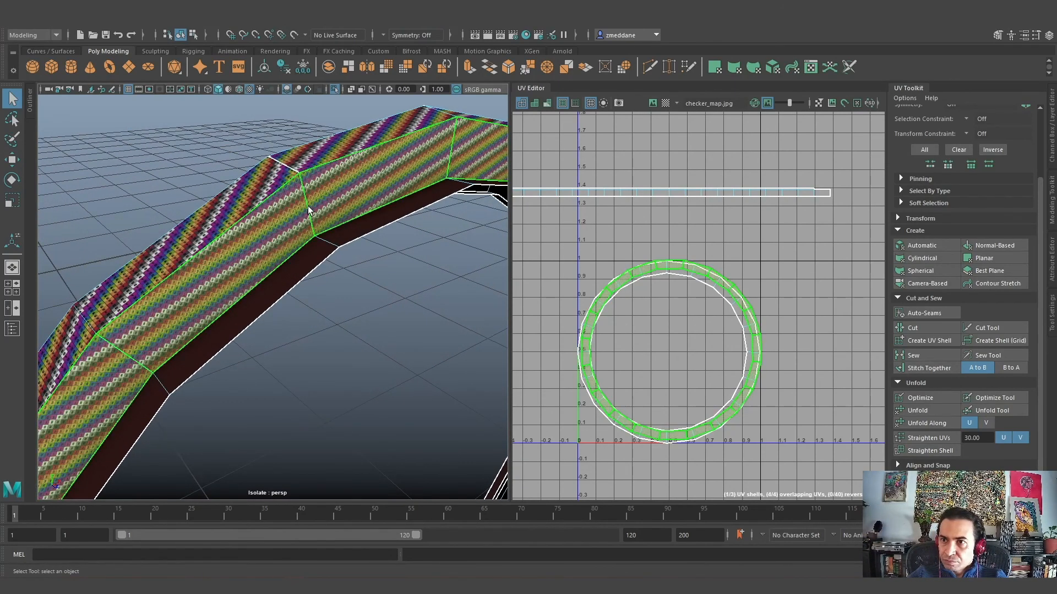
click(926, 328)
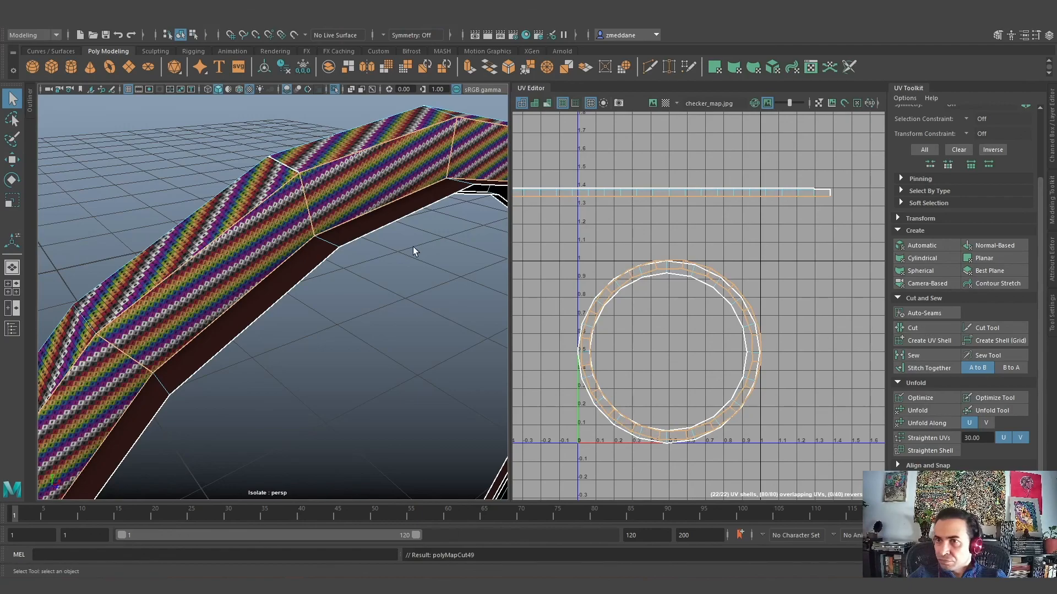
Cut the UVs along the single cross edge of the wide face loop in line with the rim's seam
right_drag(316, 207, 316, 181)
click(311, 223)
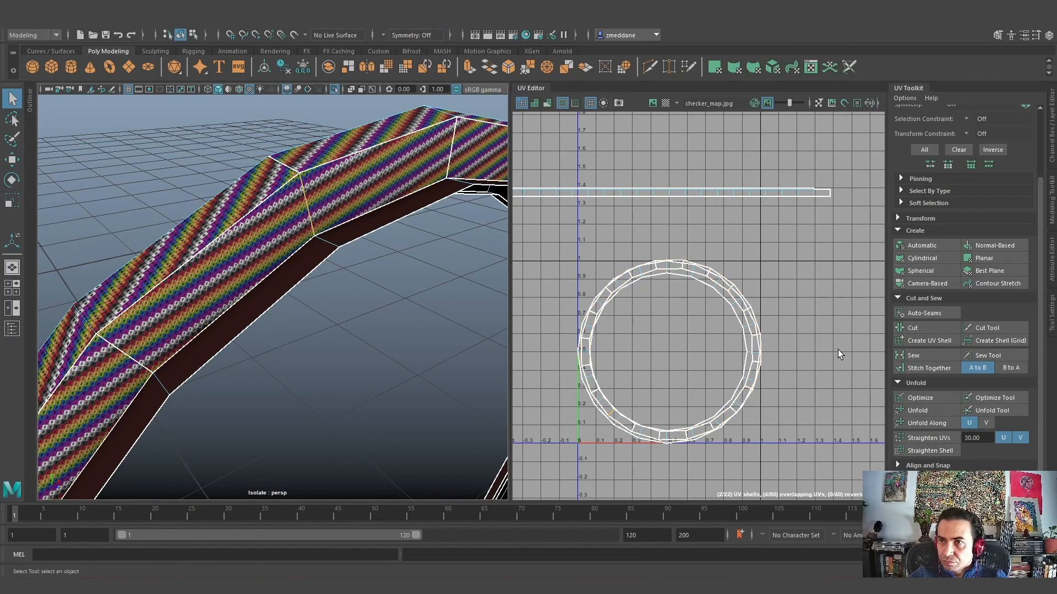
click(925, 328)
click(334, 329)
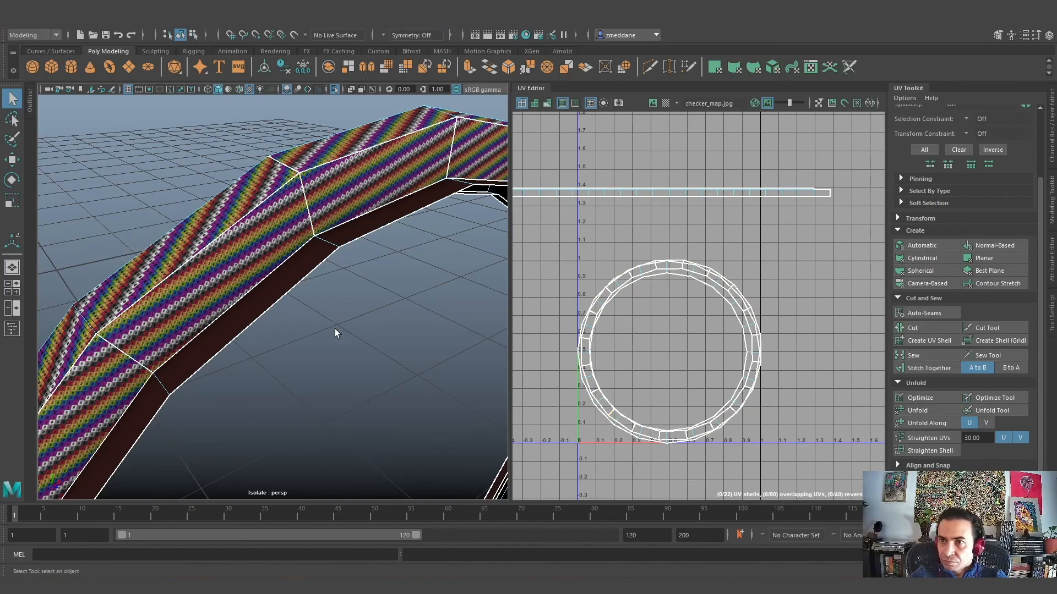
Select the complete wide face loop around the ring and unfold its UVs
right_drag(253, 246, 296, 283)
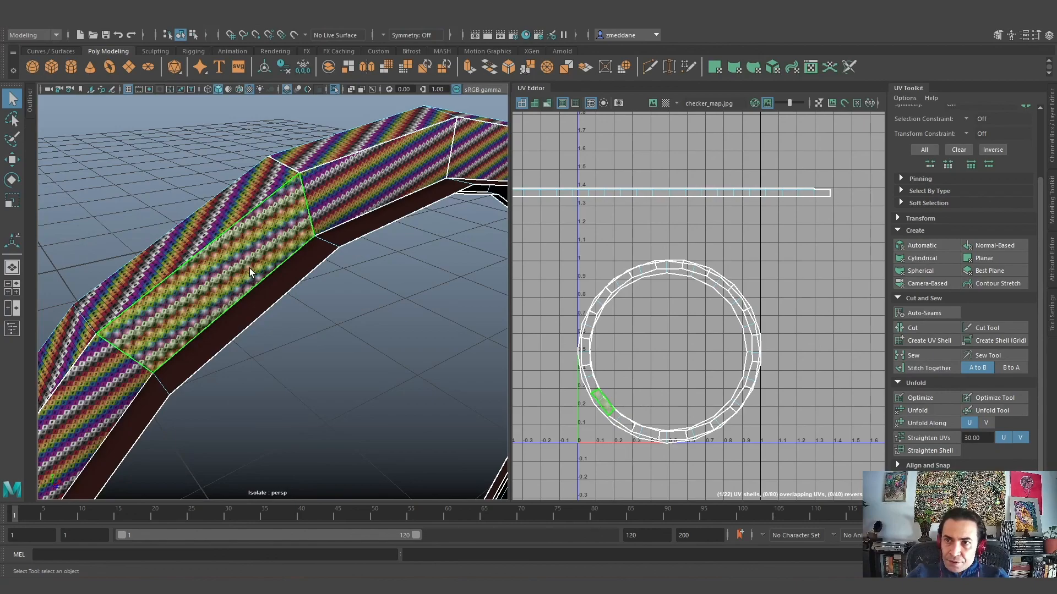
right_click(287, 225)
click(309, 238)
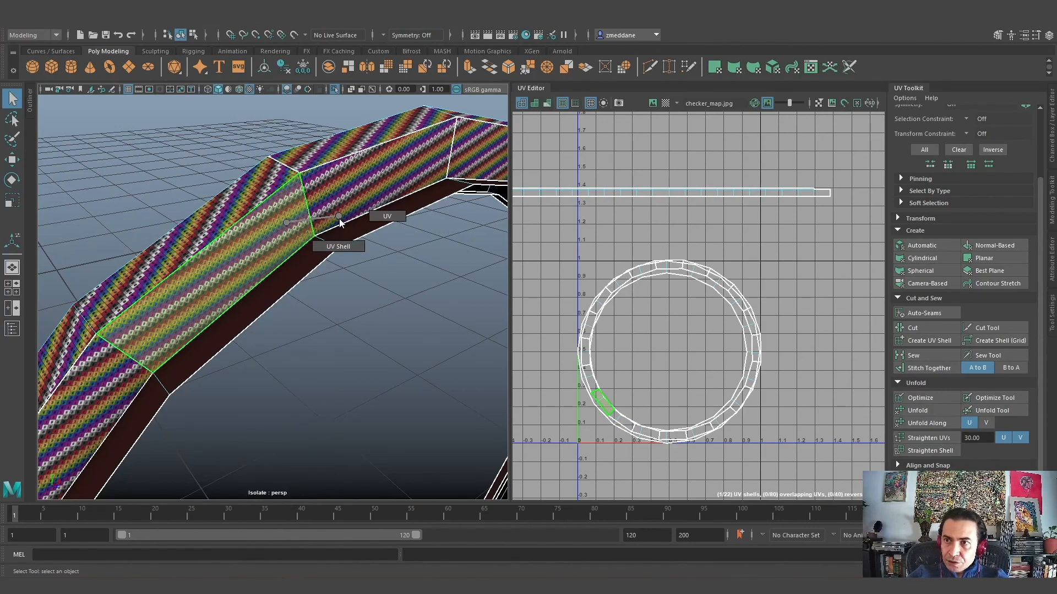
click(371, 171)
shift+double_click(460, 147)
key(ctrl+z)
key(ctrl+z)
click(474, 144)
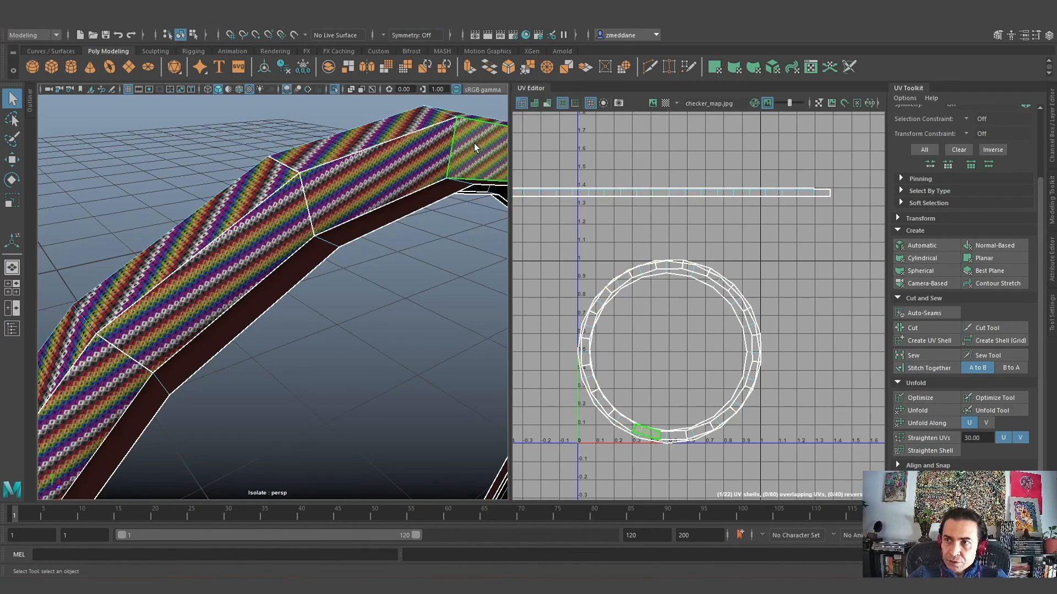
shift+double_click(397, 154)
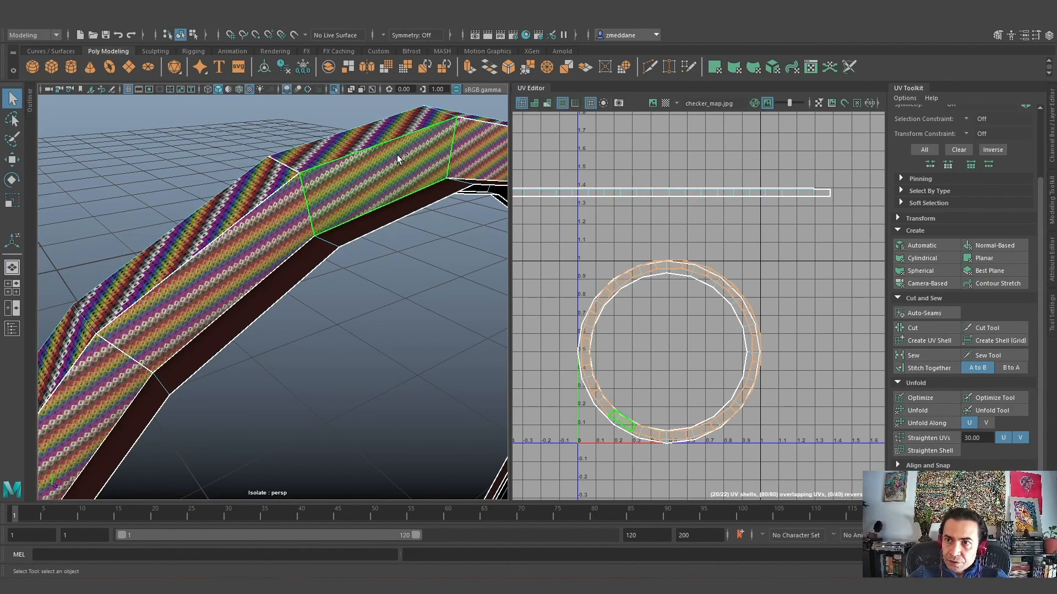
key(f)
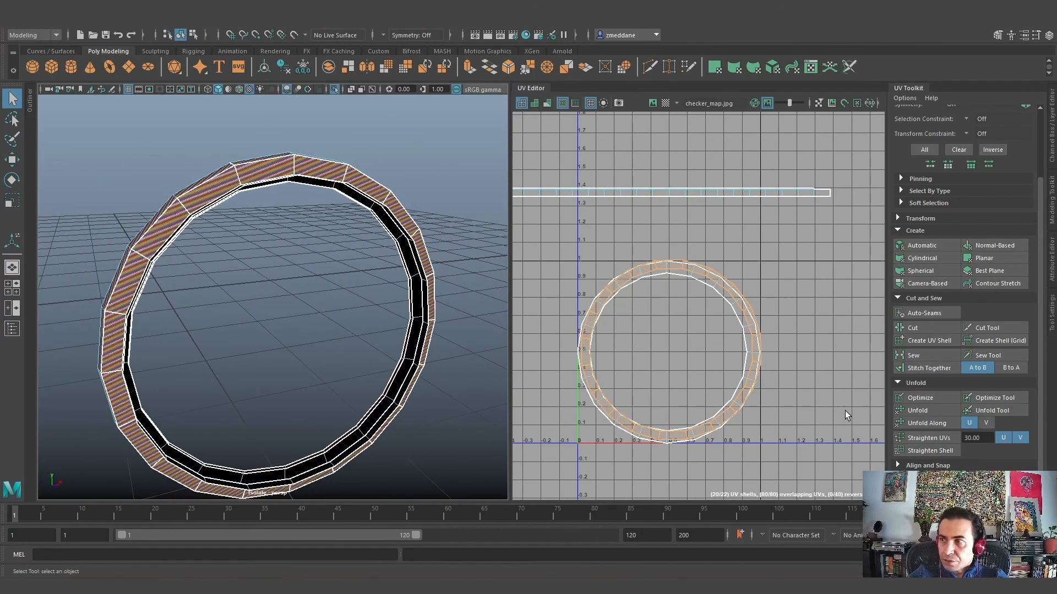
click(928, 411)
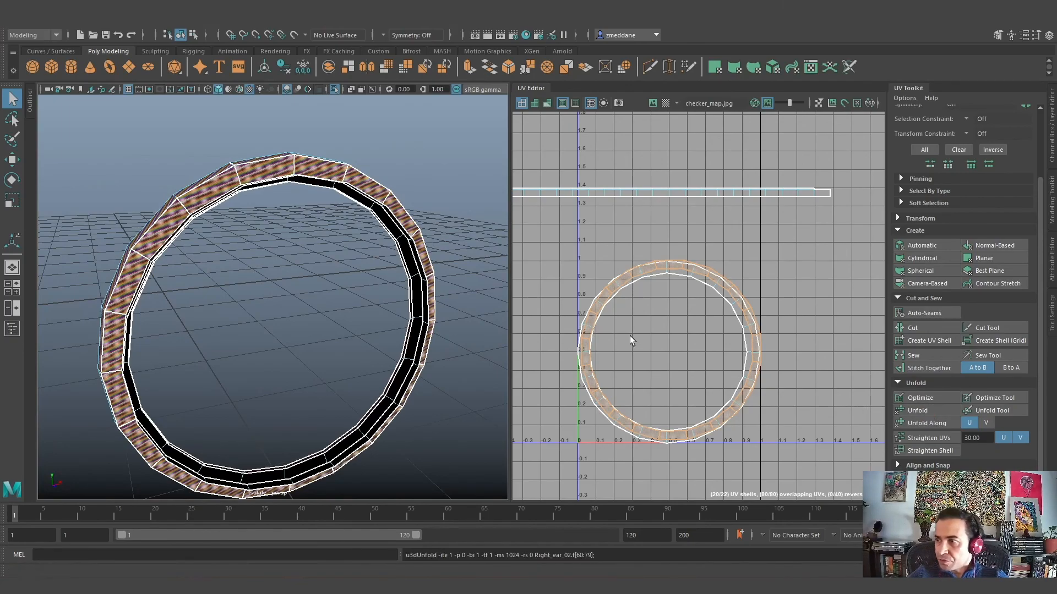
Move the wide face loop's UVs up clear of the straight rim strip and clear the selection
key(w)
drag(673, 289, 648, 39)
alt+middle_drag(648, 39, 638, 228)
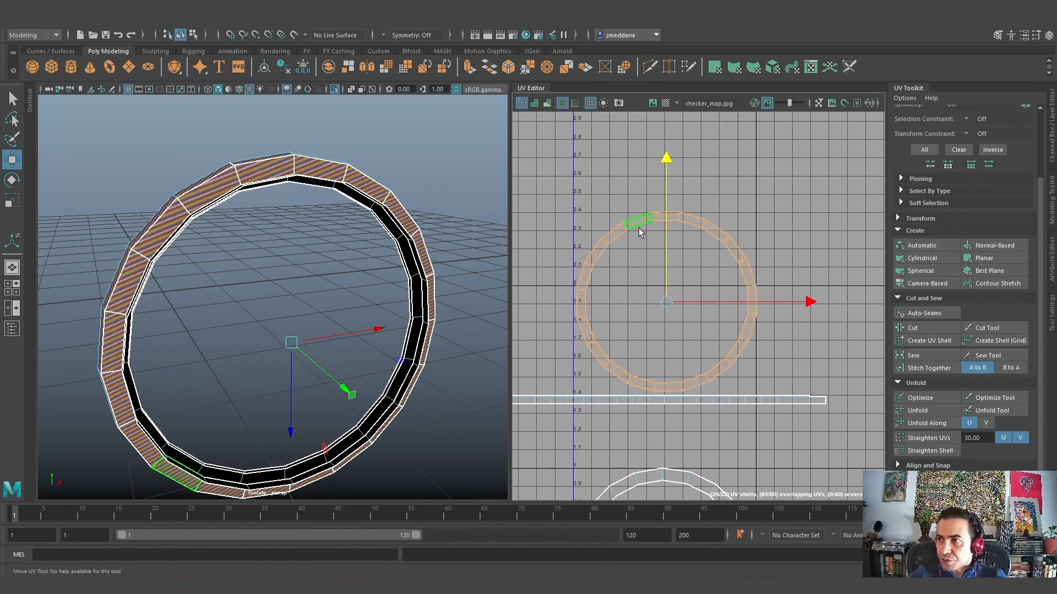
drag(662, 242, 662, 212)
click(177, 276)
Select the ring's narrow unmapped inner face loop and apply a cylindrical UV projection to it
alt+drag(265, 342, 249, 256)
right_drag(245, 251, 247, 239)
click(250, 244)
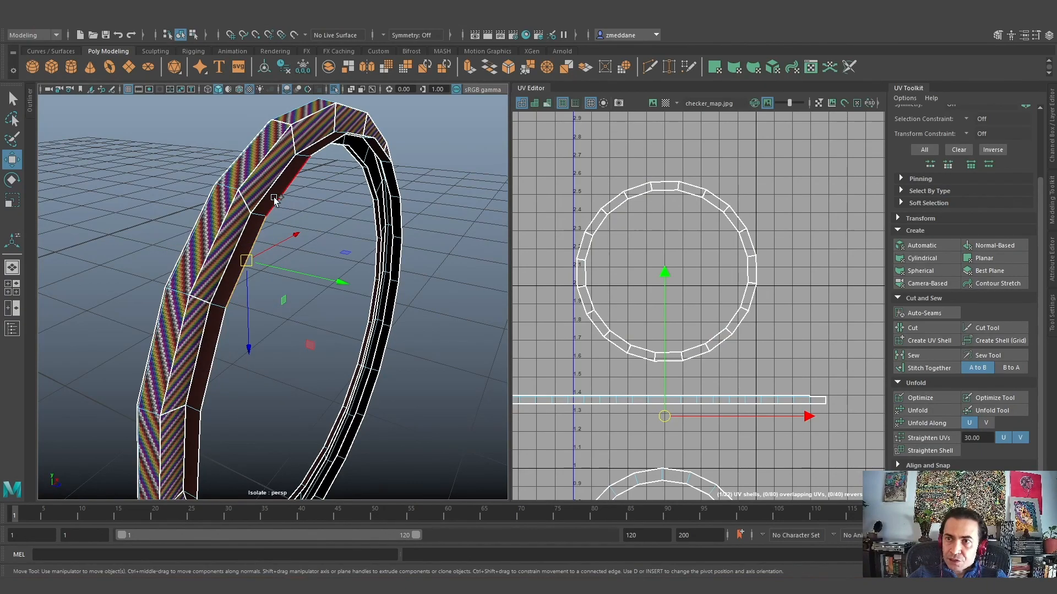
alt+drag(336, 315, 349, 357)
right_drag(350, 280, 349, 308)
click(323, 178)
shift+double_click(274, 265)
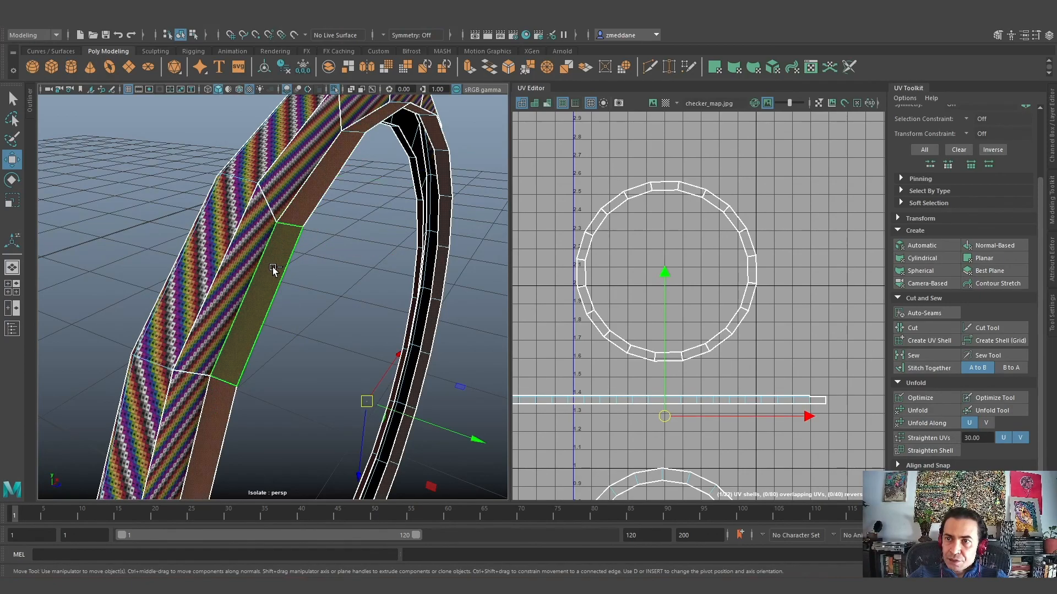
alt+right_drag(443, 370, 422, 344)
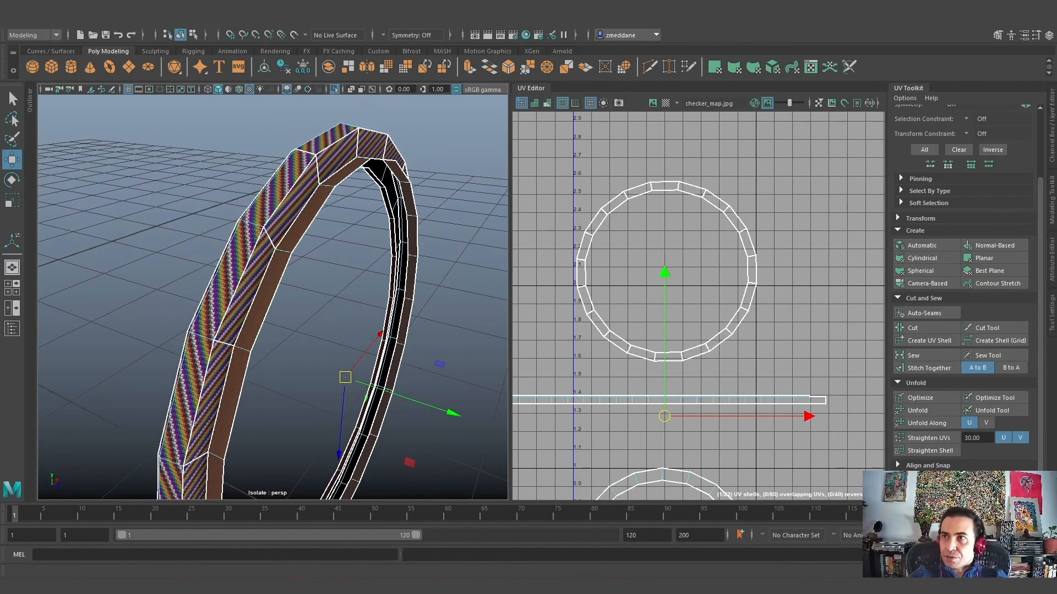
click(427, 25)
click(462, 140)
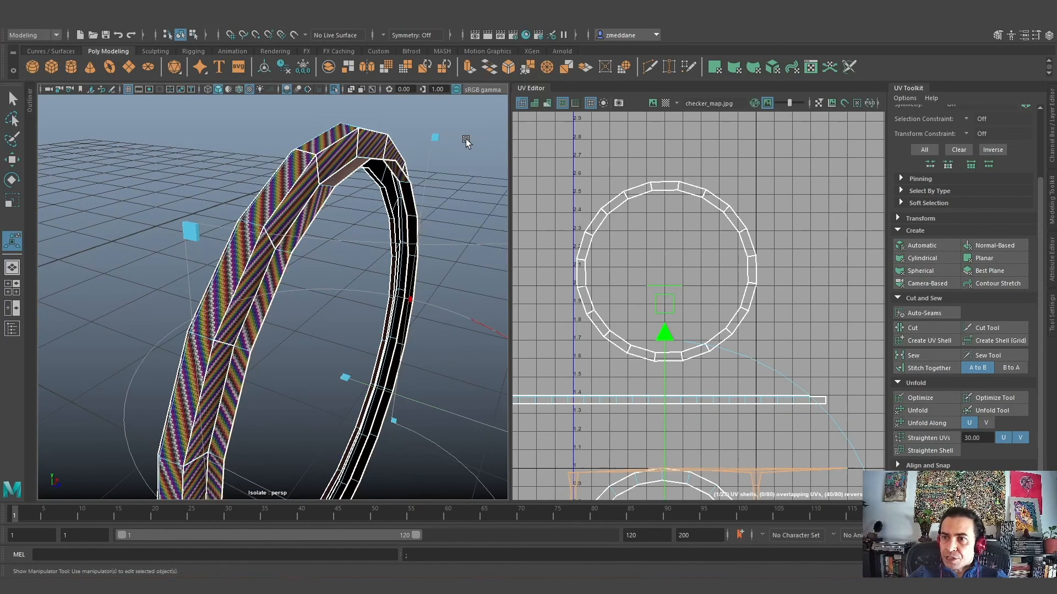
Set the first rotation value of the cylindrical projection to 90
key(f)
click(1051, 263)
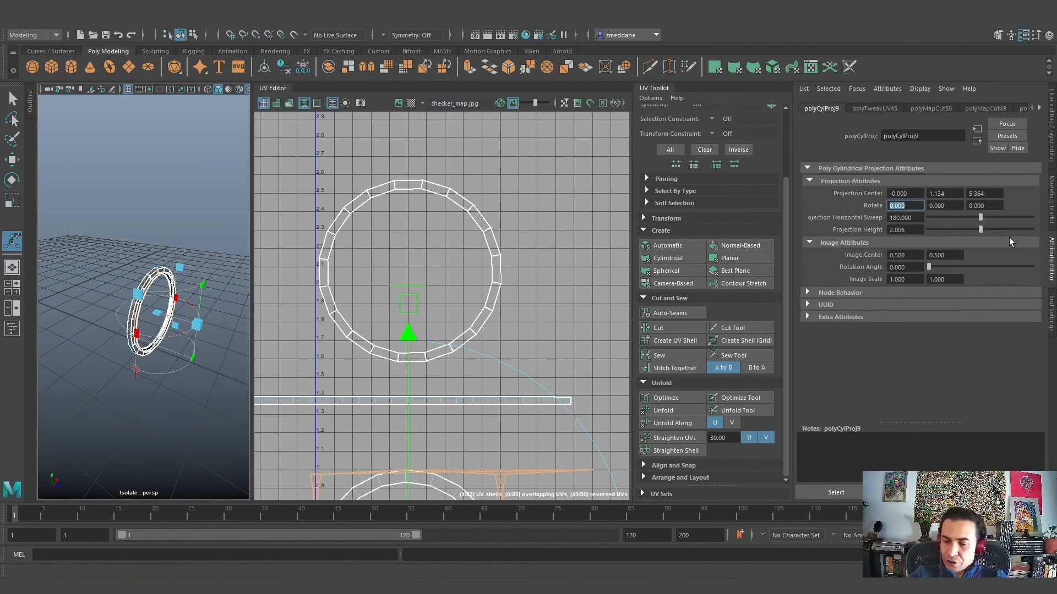
text(90)
key(Return)
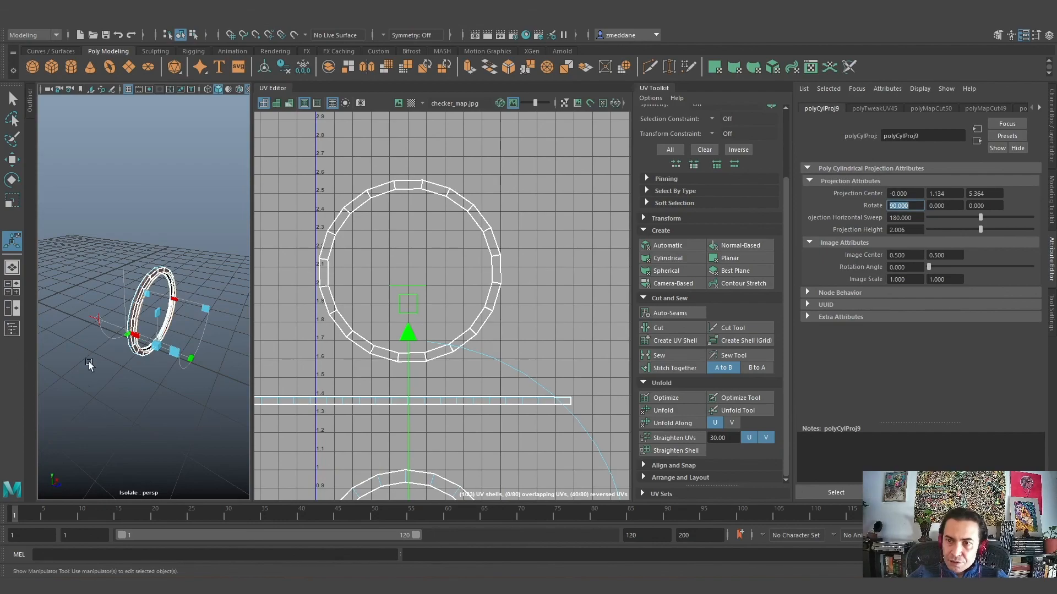
Extend the cylindrical projection's horizontal sweep to 360 and reduce its height to about 0.53 to fit the ring
drag(173, 351, 231, 258)
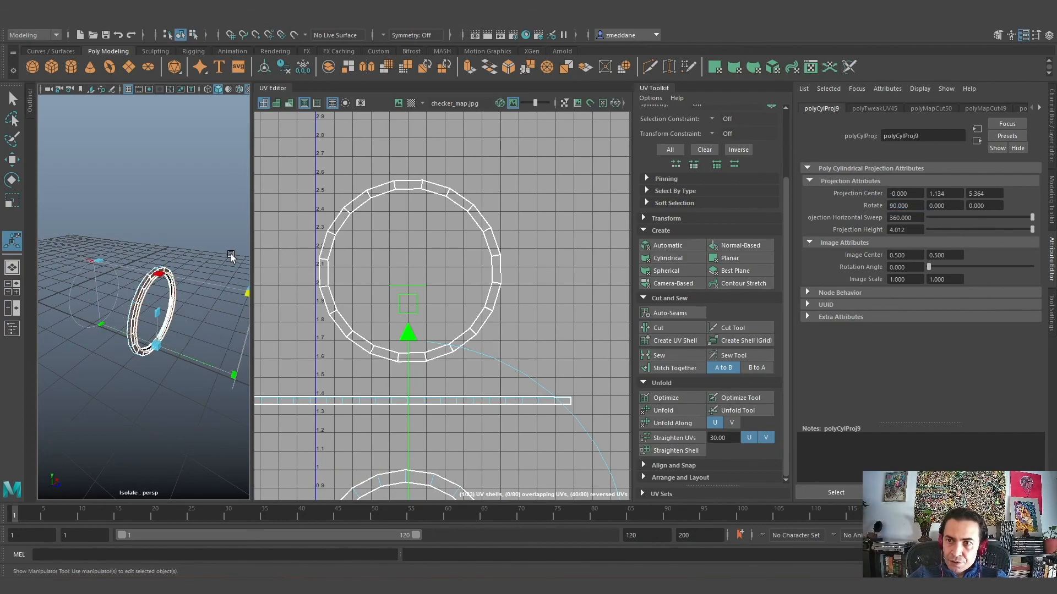
drag(233, 375, 166, 354)
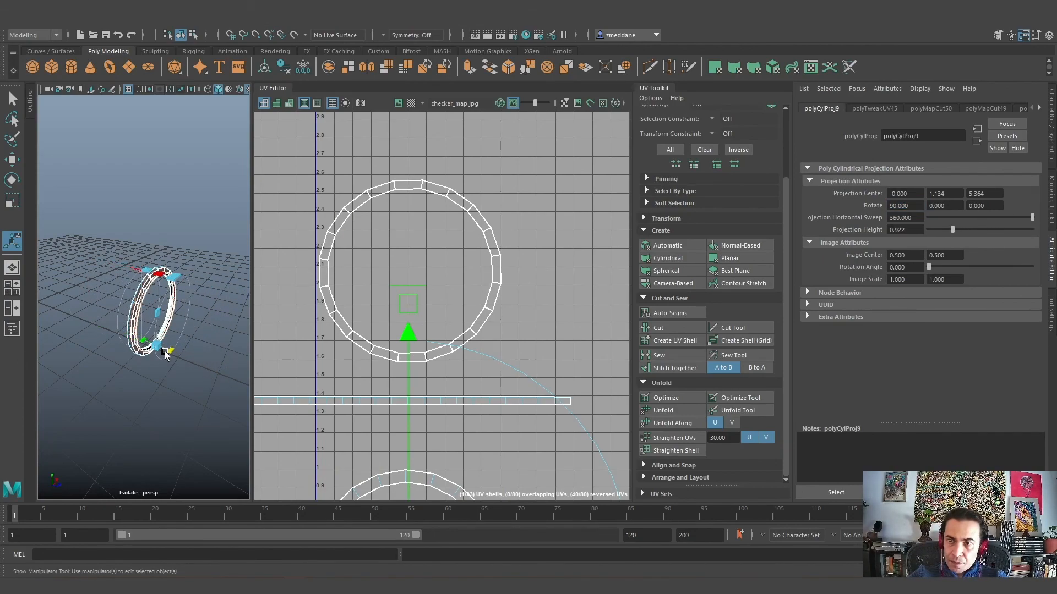
alt+drag(178, 396, 133, 398)
drag(152, 314, 155, 313)
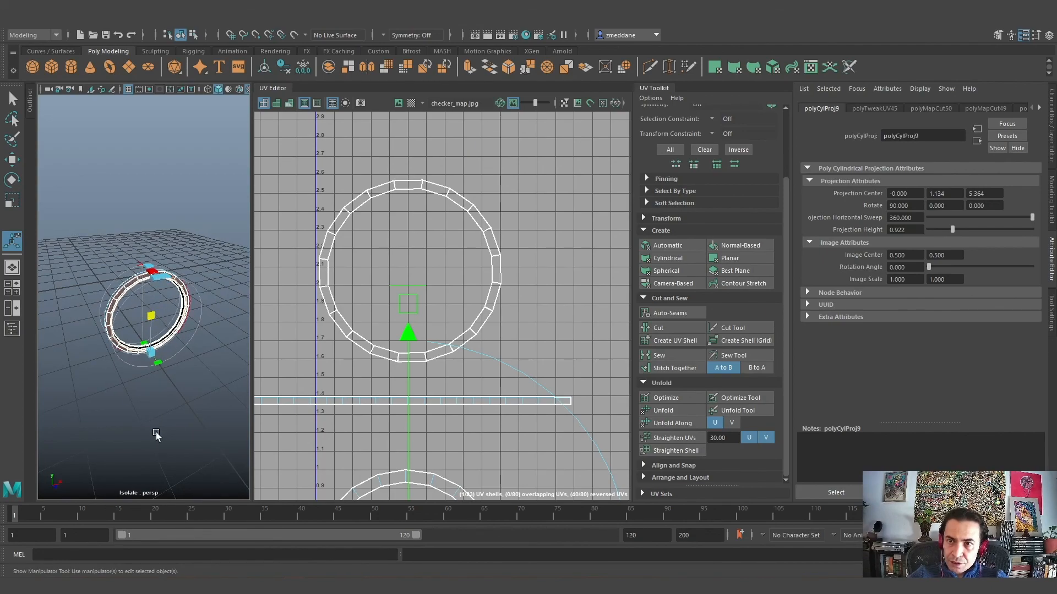
alt+drag(150, 423, 225, 397)
drag(167, 357, 163, 355)
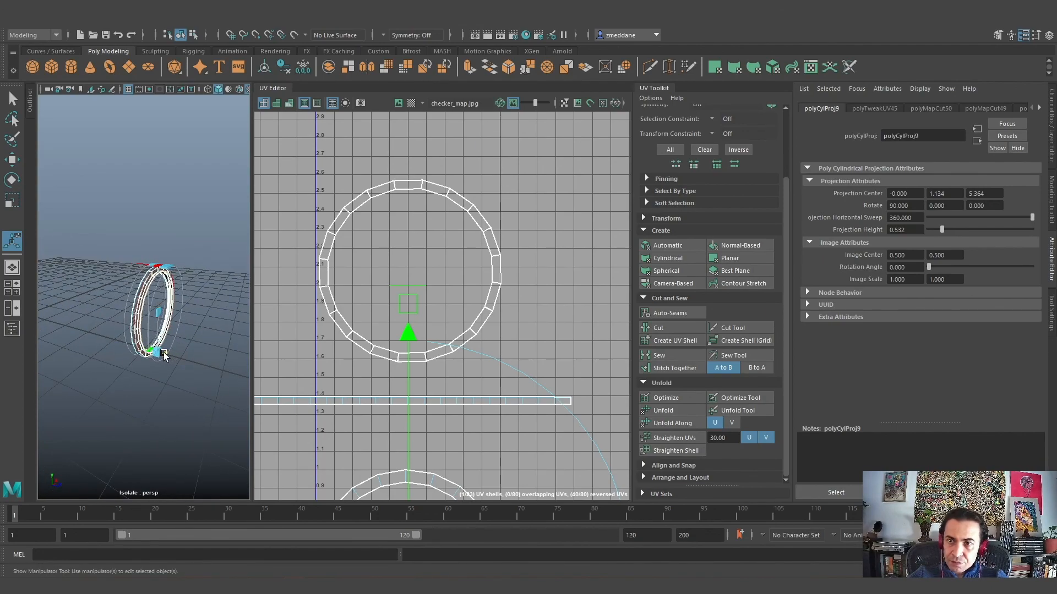
click(172, 427)
Examine the checker pattern on the newly projected inner loop and the ring's shells in the UV layout
alt+drag(230, 386, 165, 391)
scroll(180, 402, up, 5)
scroll(121, 369, up, 5)
right_drag(280, 332, 299, 309)
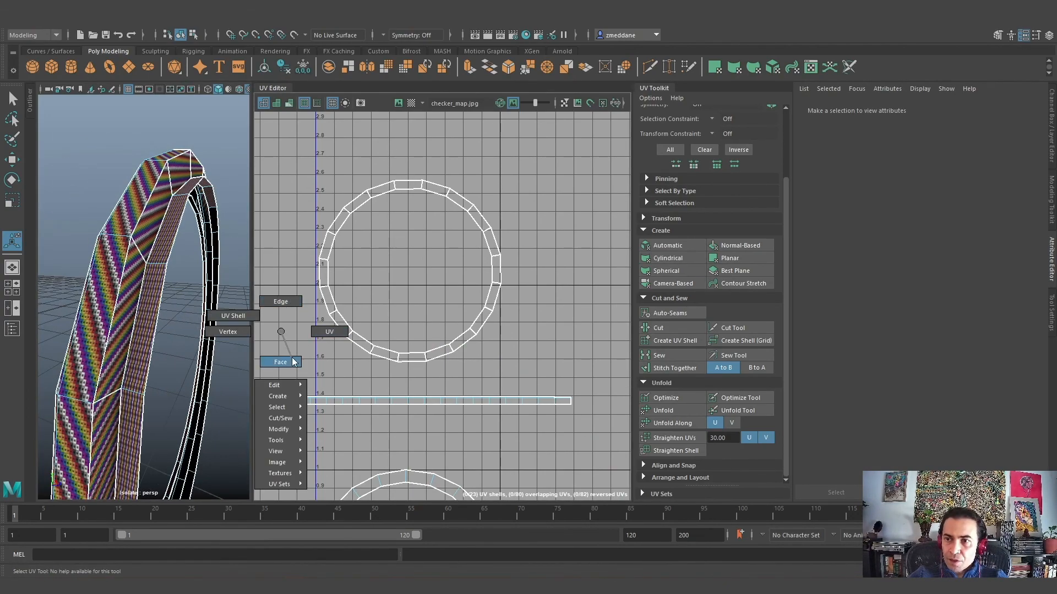
right_drag(279, 361, 279, 359)
right_drag(276, 289, 277, 292)
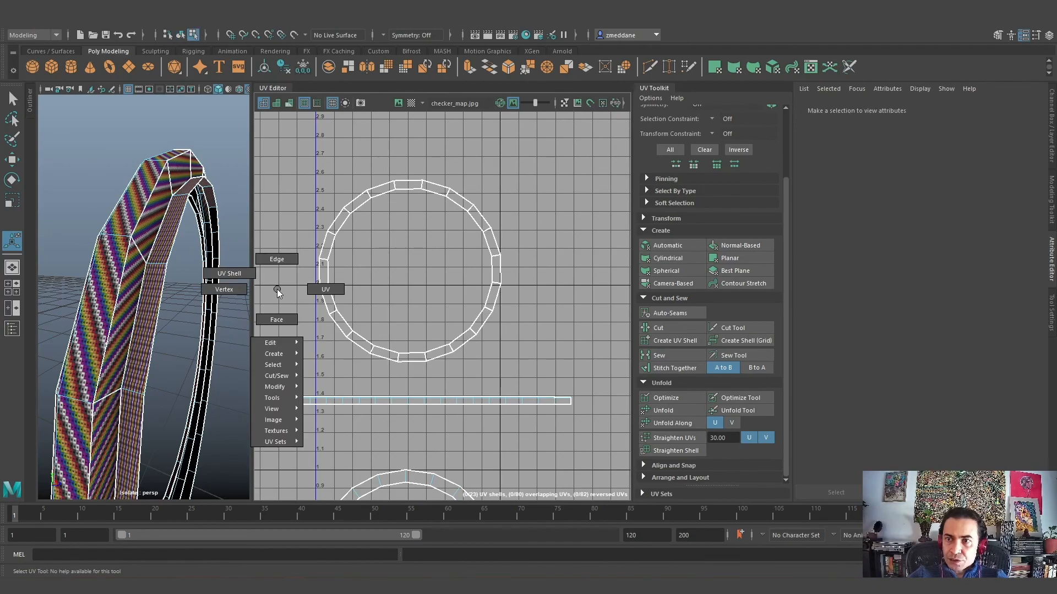
right_drag(341, 290, 227, 274)
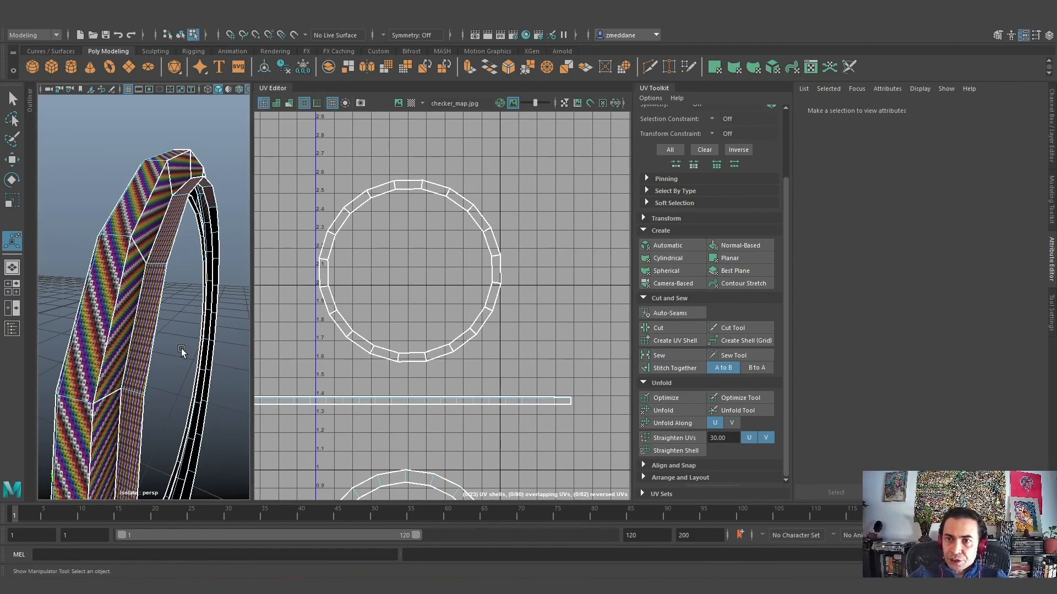
click(137, 353)
alt+drag(116, 348, 180, 394)
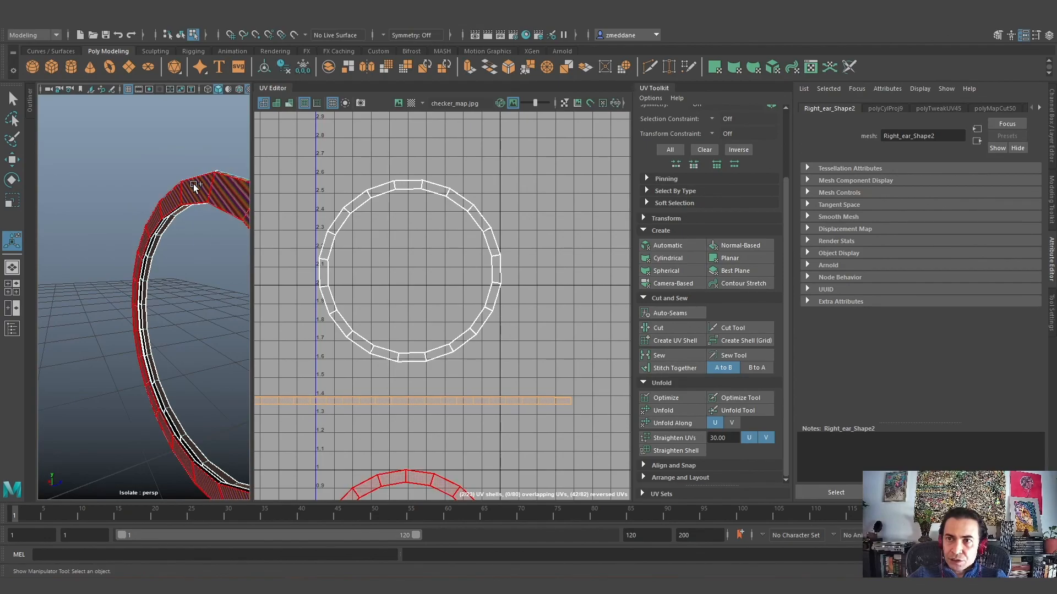
shift+click(193, 184)
scroll(353, 323, down, 1)
scroll(352, 327, down, 5)
click(462, 430)
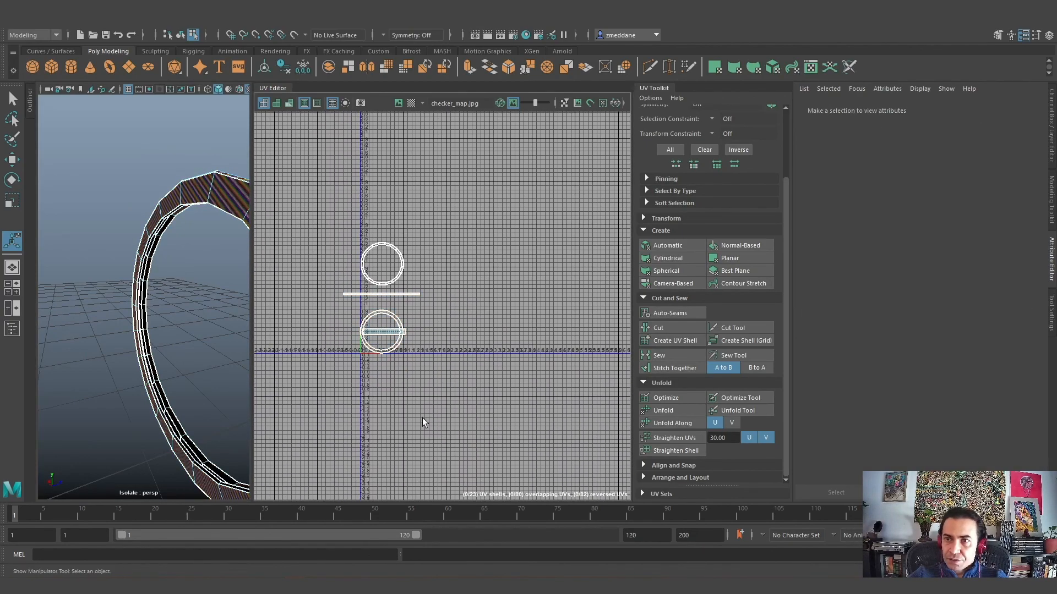
Hide the Attribute Editor, widen the 3D view beside the UV layout, and return the ring to object mode
click(1051, 256)
drag(344, 329, 641, 328)
alt+drag(463, 349, 373, 321)
alt+drag(264, 226, 302, 229)
right_click(298, 223)
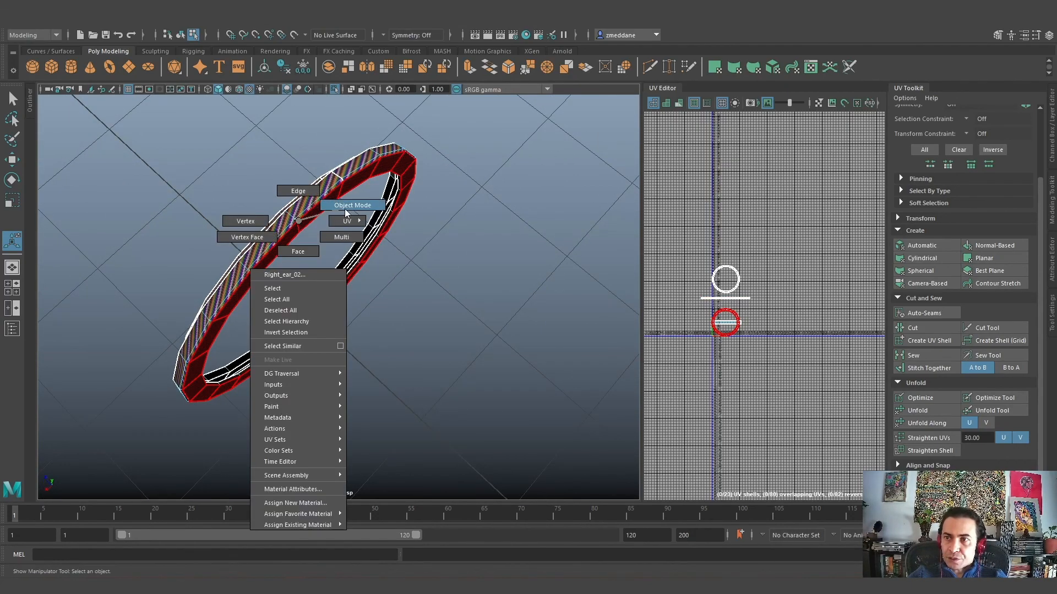
right_drag(342, 209, 343, 208)
alt+drag(321, 256, 415, 395)
click(414, 396)
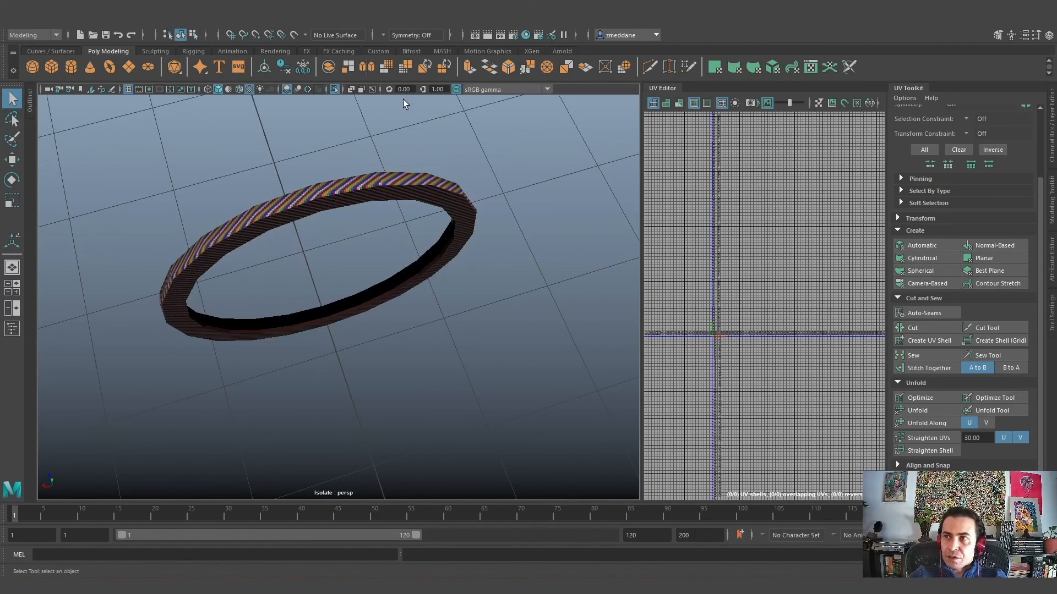
Exit the ring's isolated view and inspect the checker mapping on the neighbouring ear cup parts
click(334, 89)
alt+drag(385, 232, 457, 316)
click(345, 284)
click(287, 367)
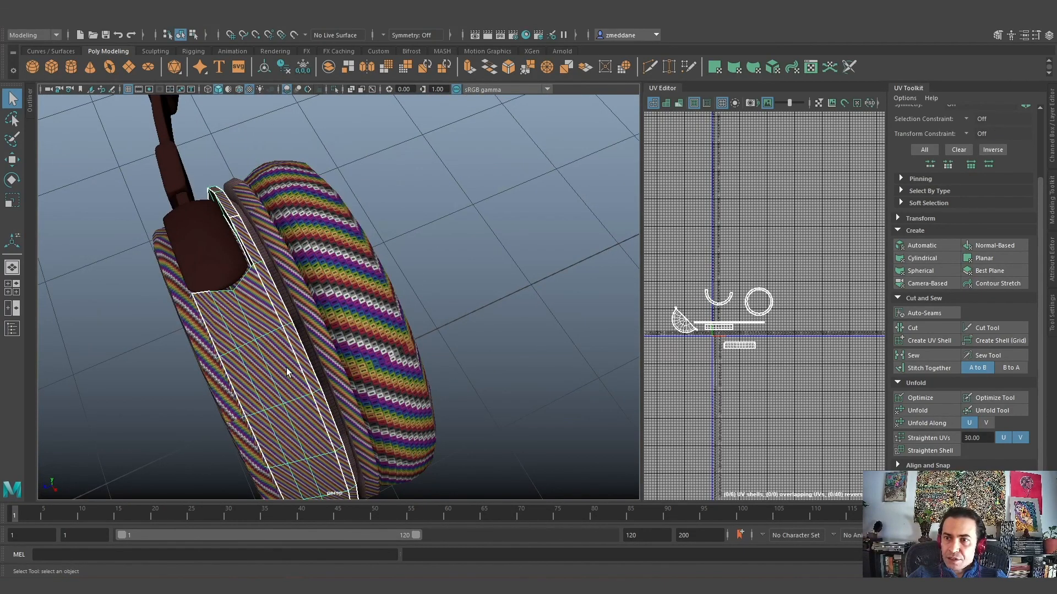
click(324, 340)
click(191, 345)
click(187, 240)
alt+drag(187, 240, 238, 388)
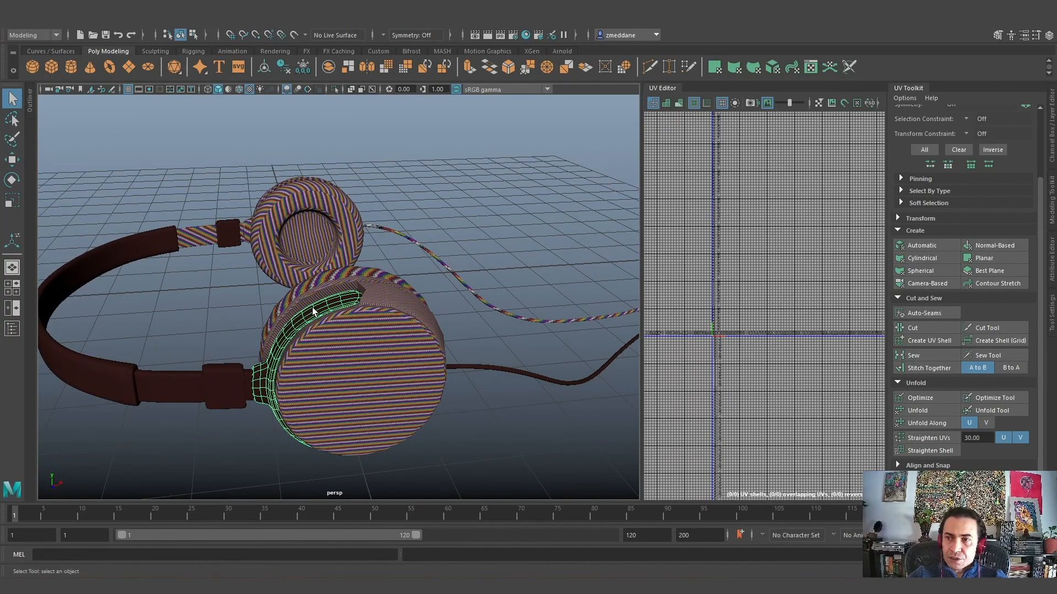
Add the hinge block, slider band and headband to the selection with the ear cup's yoke
shift+click(216, 395)
shift+click(143, 380)
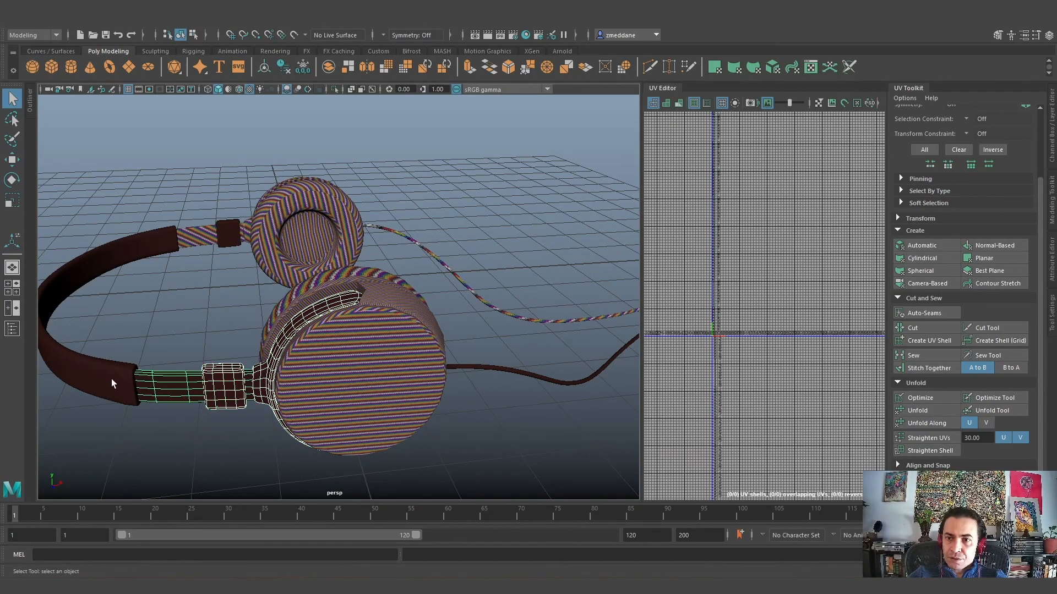
shift+click(111, 380)
alt+drag(494, 398, 436, 464)
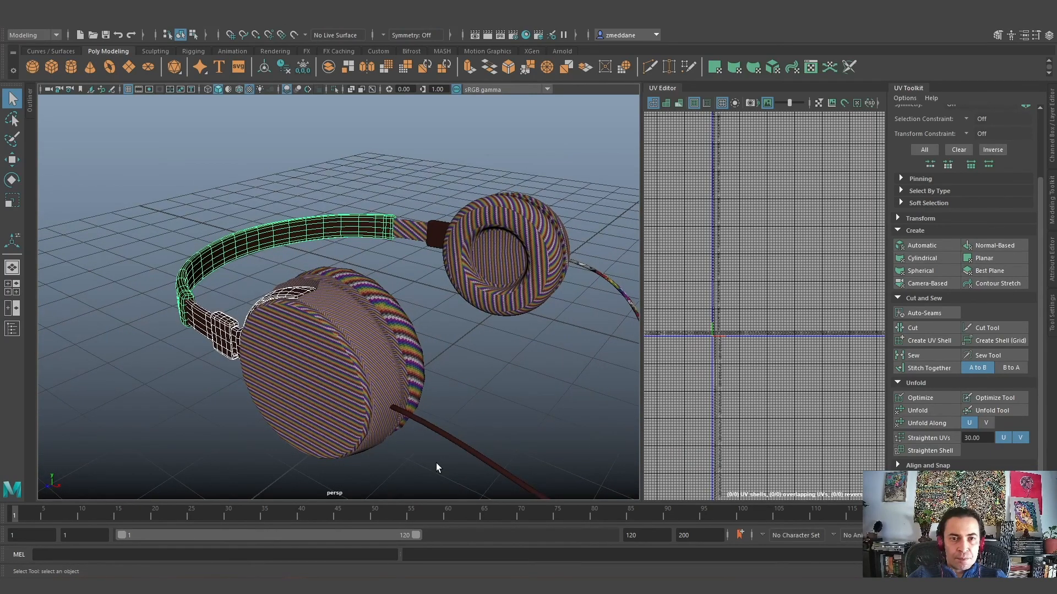